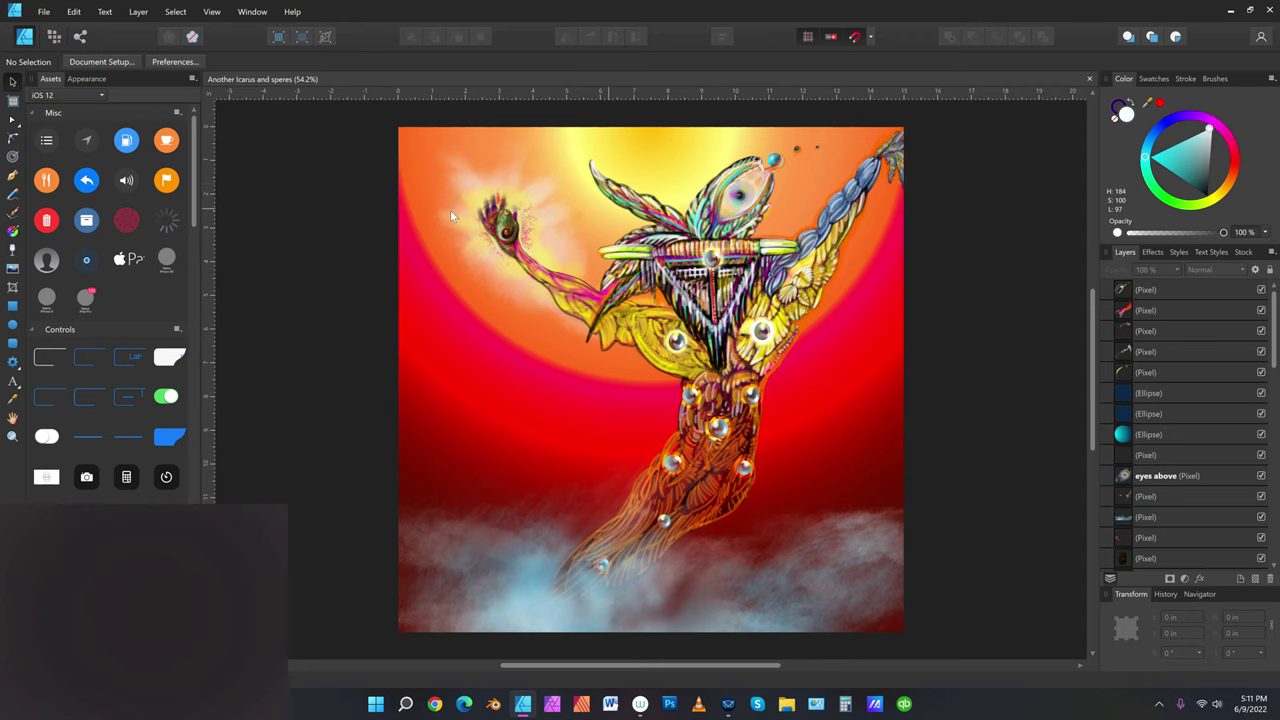
# Add a new pixel layer above the topmost layer, with the figure's head in view at 100%
pyautogui.click(12, 437)
pyautogui.click(718, 330)
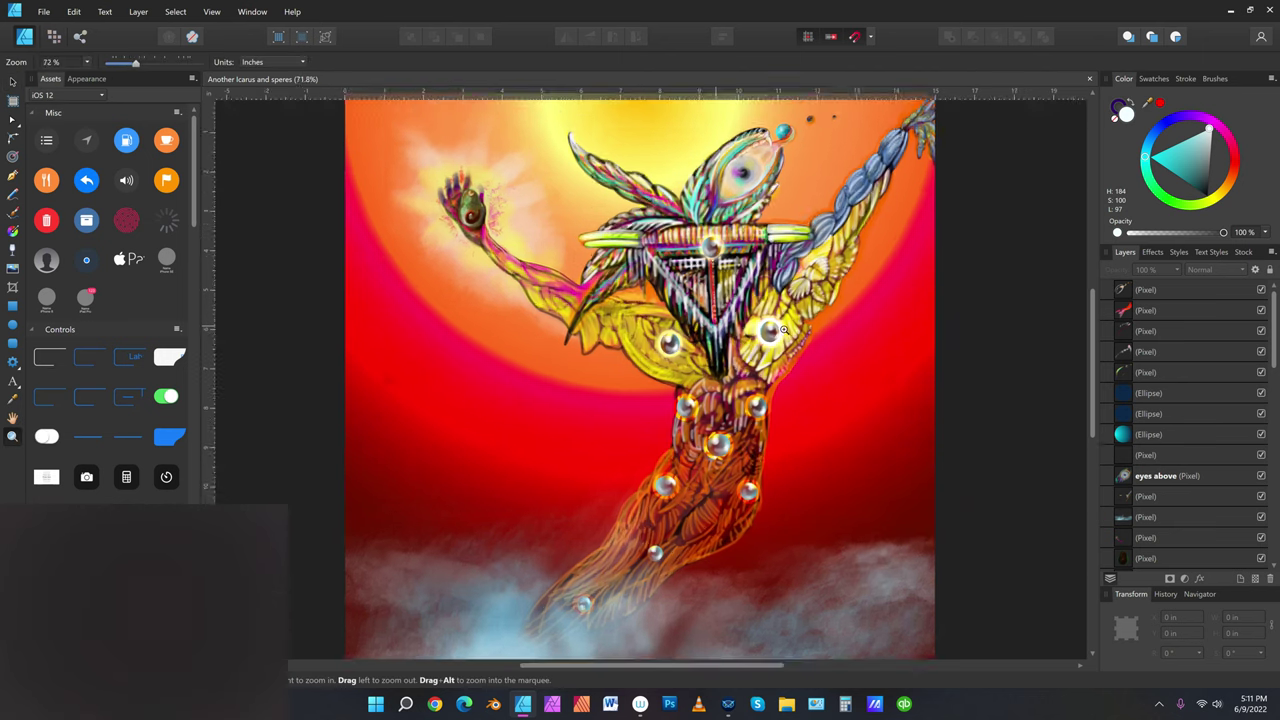
pyautogui.click(12, 418)
pyautogui.moveTo(735, 372); pyautogui.dragTo(731, 652)
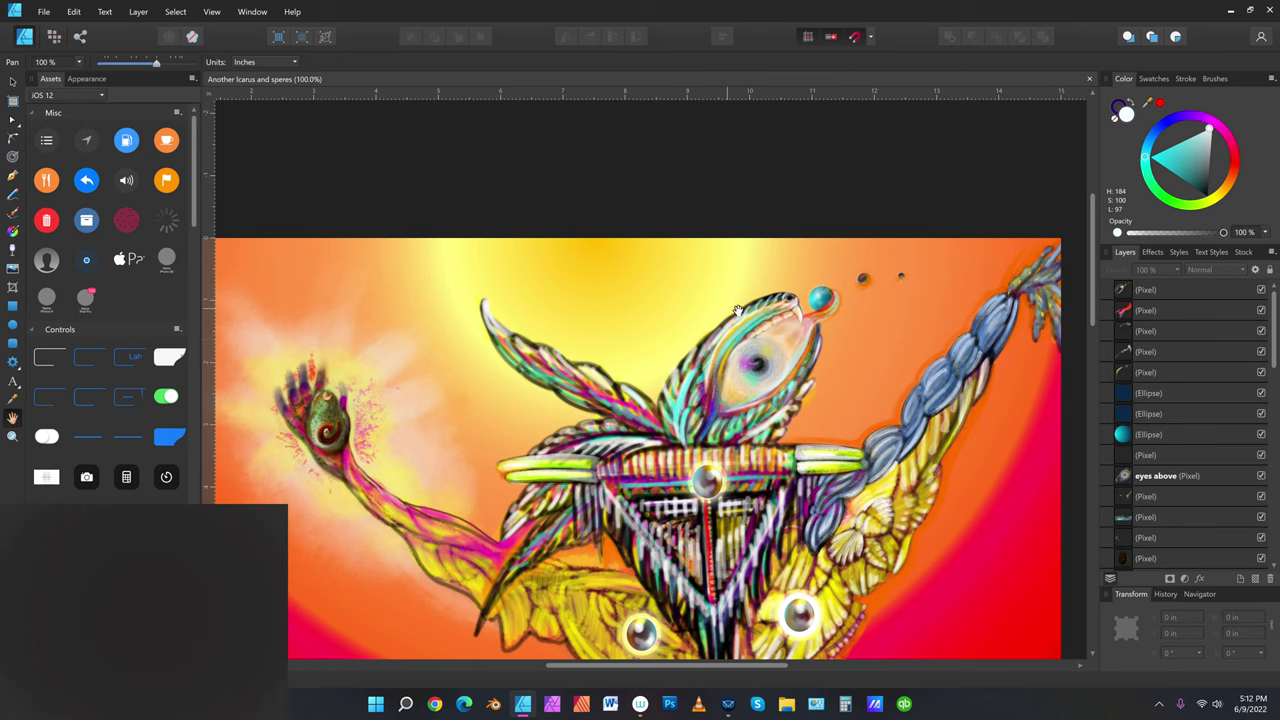
pyautogui.click(1191, 292)
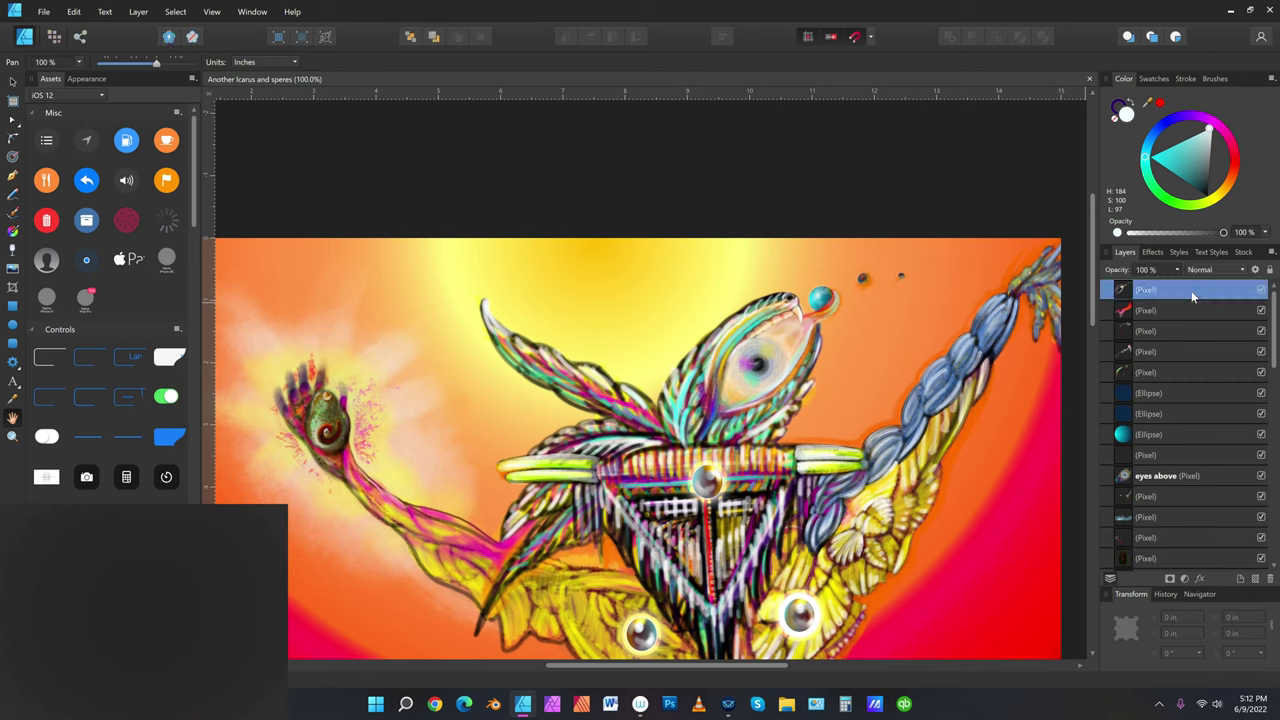
pyautogui.click(1254, 588)
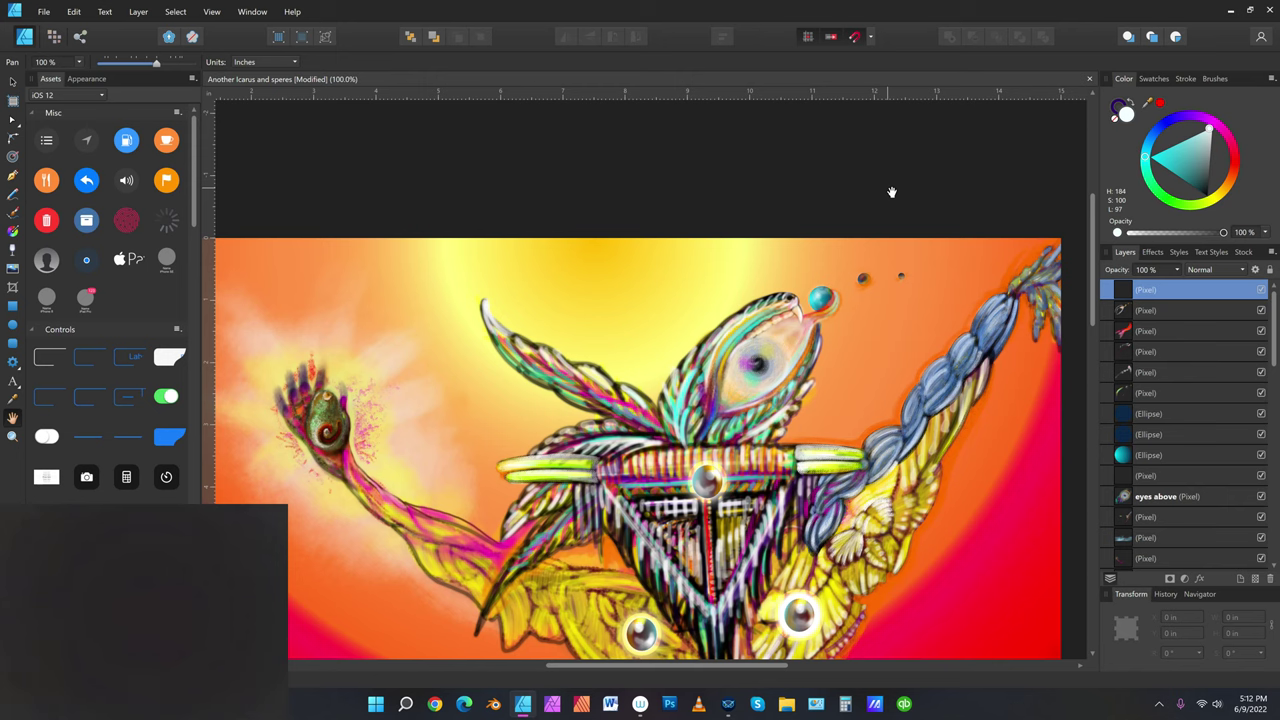
# Switch to the Pixel Persona's Paint Brush and set the brush width to 50.1 px
pyautogui.click(1208, 197)
pyautogui.click(53, 36)
pyautogui.click(14, 256)
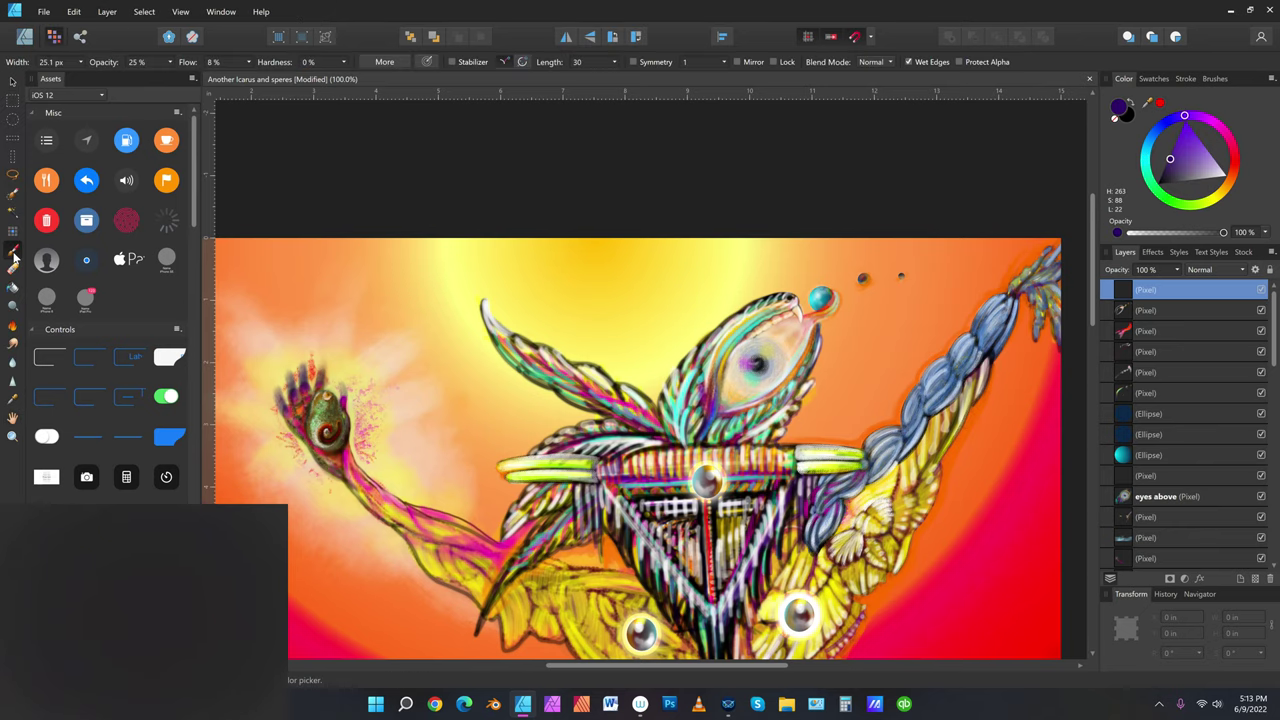
pyautogui.press('[')
pyautogui.press('[')
pyautogui.press(']')
pyautogui.press(']')
pyautogui.press(']')
pyautogui.press(']')
pyautogui.press(']')
pyautogui.press(']')
pyautogui.press(']')
pyautogui.press(']')
pyautogui.press(']')
pyautogui.press(']')
pyautogui.press(']')
pyautogui.press(']')
pyautogui.press(']')
pyautogui.press(']')
pyautogui.press(']')
pyautogui.press(']')
pyautogui.press(']')
pyautogui.press(']')
pyautogui.press(']')
pyautogui.press(']')
pyautogui.press(']')
pyautogui.press(']')
pyautogui.press(']')
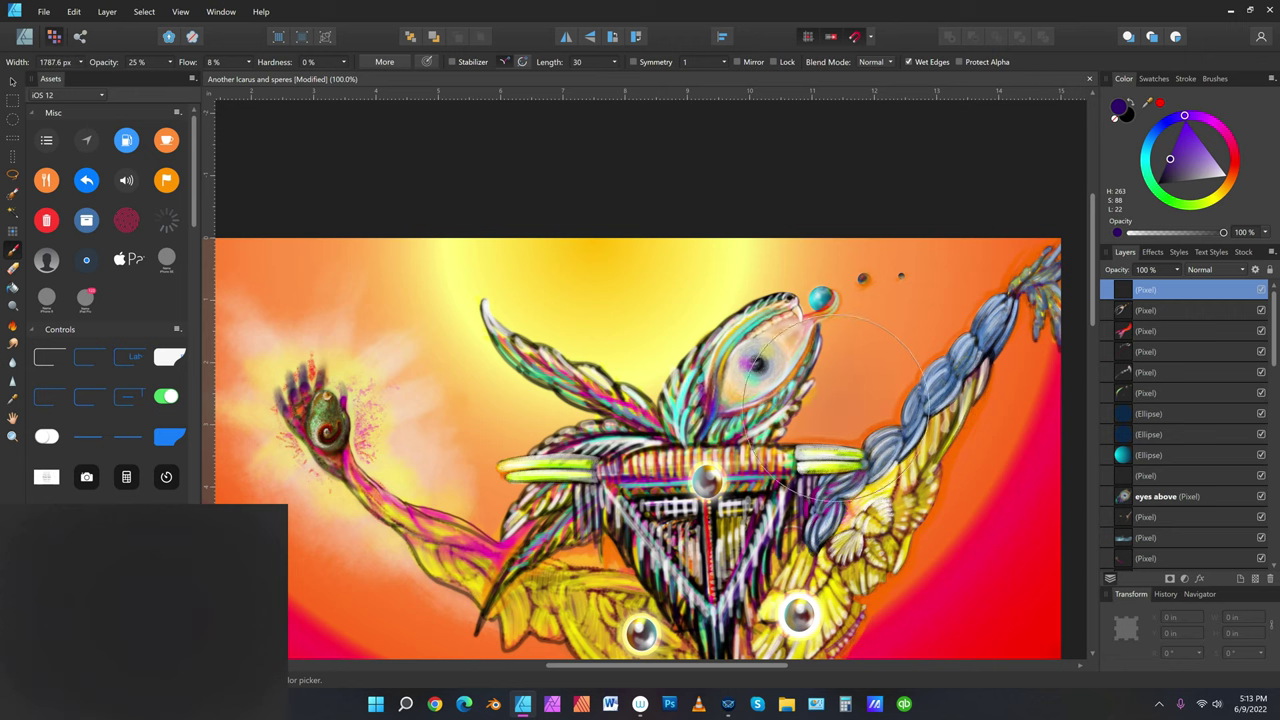
pyautogui.press('[')
pyautogui.press('[')
pyautogui.press('[')
pyautogui.press('[')
pyautogui.press('[')
pyautogui.press('[')
pyautogui.press('[')
pyautogui.press('[')
pyautogui.press('[')
pyautogui.press('[')
pyautogui.press('[')
pyautogui.press('[')
pyautogui.press('[')
pyautogui.press('[')
pyautogui.press('[')
pyautogui.press('[')
pyautogui.press('[')
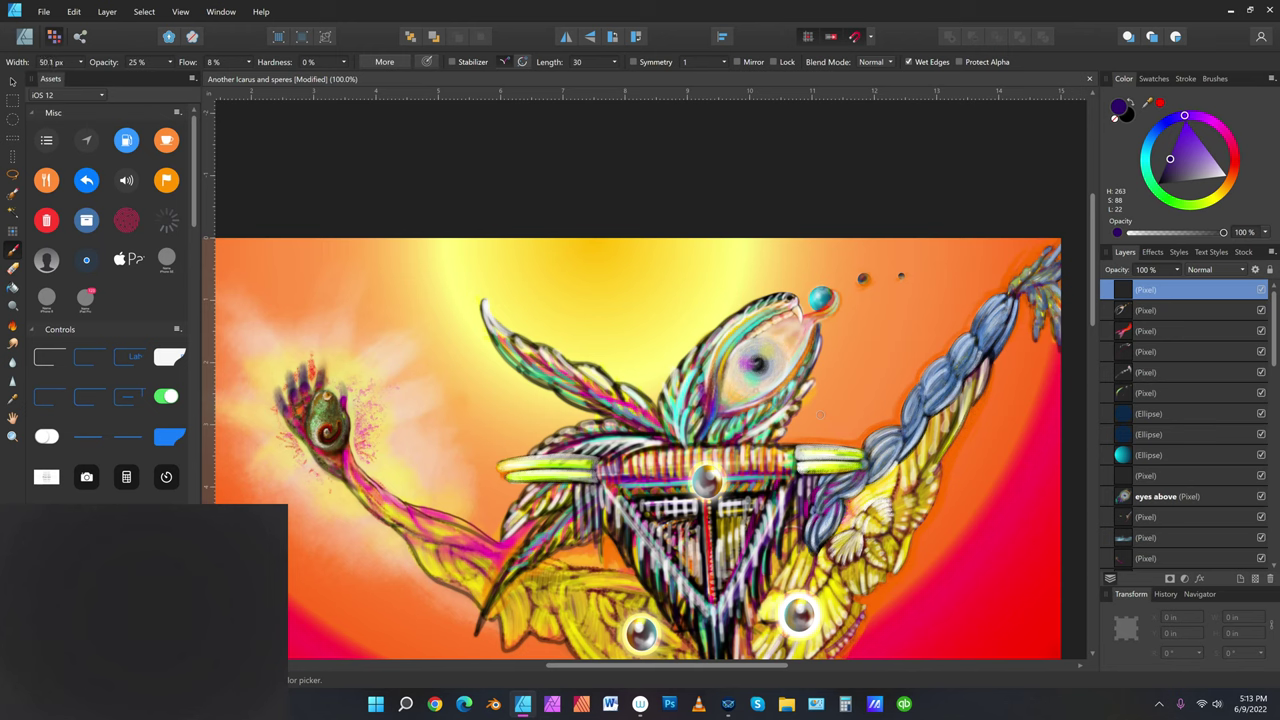
# Set the brush colour to black, paint short test strokes above the feathered eye, and reduce the width to 22.2 px
pyautogui.click(1159, 183)
pyautogui.moveTo(749, 284)
pyautogui.mouseDown()
pyautogui.moveTo(705, 296)
pyautogui.moveTo(782, 271)
pyautogui.mouseUp()
pyautogui.moveTo(722, 290); pyautogui.dragTo(758, 283)
pyautogui.press('[')
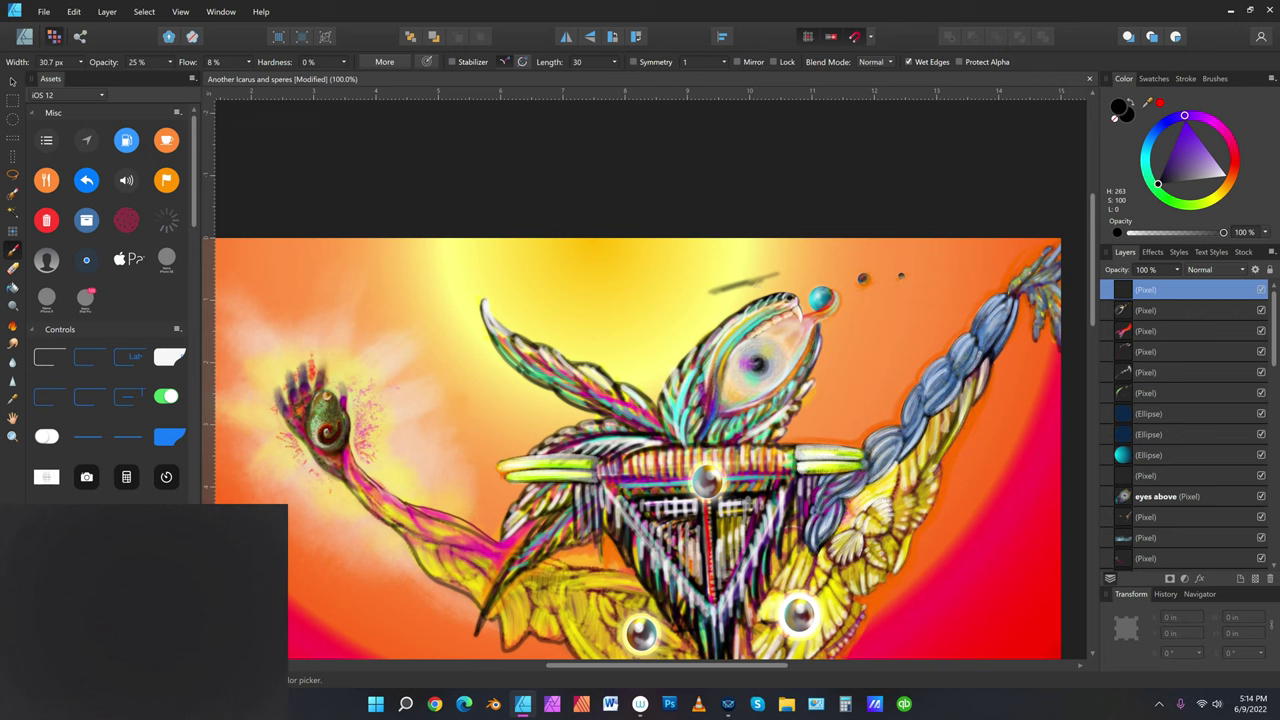
pyautogui.press('[')
# Delete the layer holding the test strokes and add an empty pixel layer in its place
pyautogui.moveTo(1223, 286); pyautogui.dragTo(1268, 567)
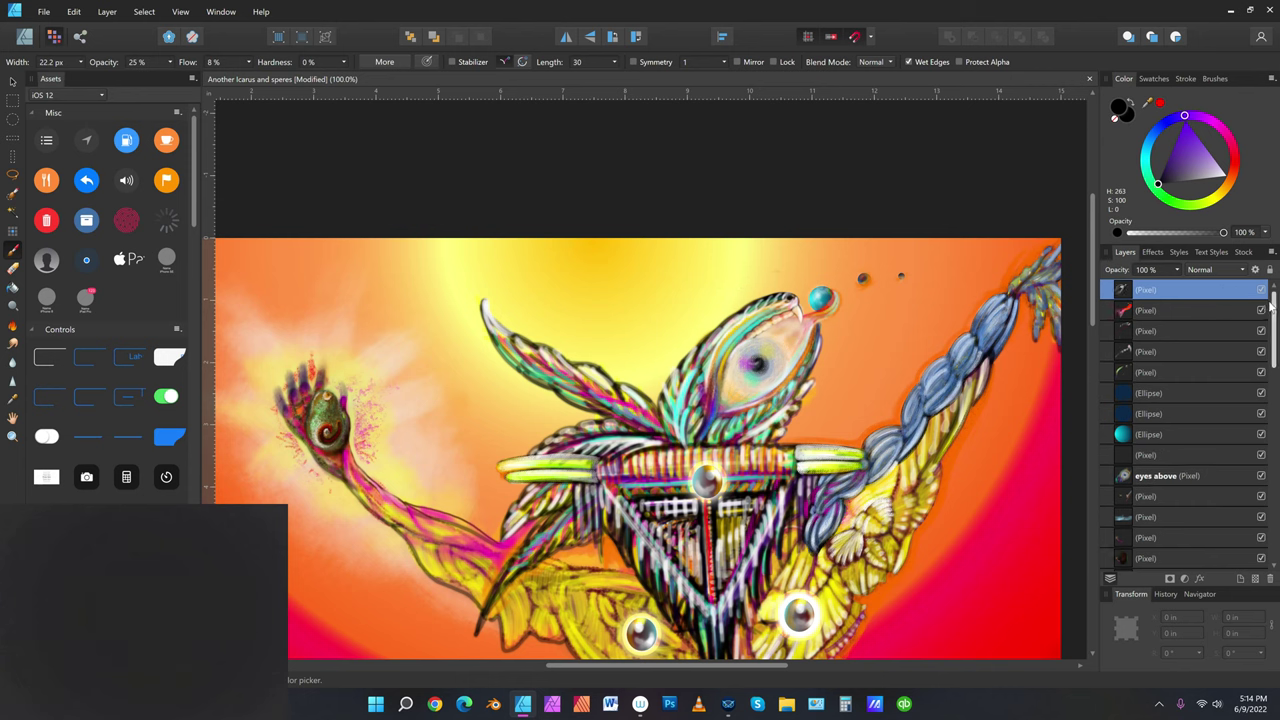
pyautogui.click(1258, 584)
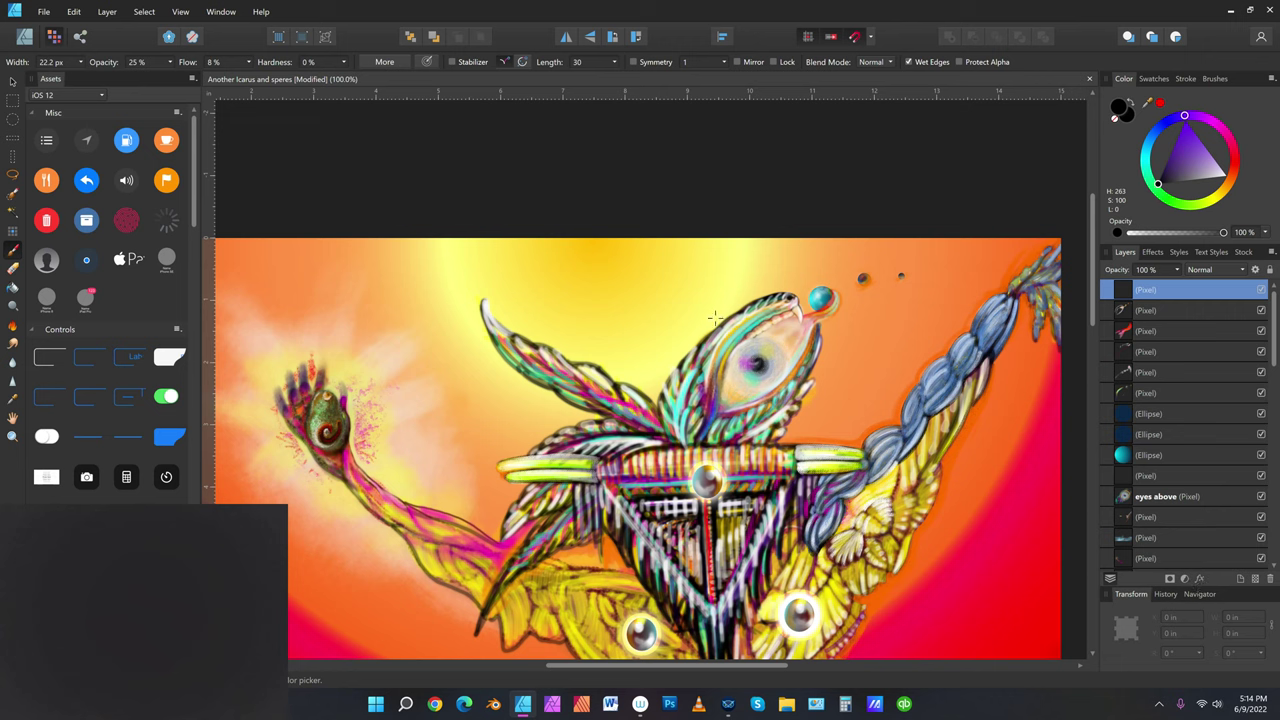
# Sketch the jaguar's snout, nose and forehead contour in thin black strokes behind the feathered eye
pyautogui.moveTo(686, 313); pyautogui.dragTo(757, 283)
pyautogui.moveTo(688, 312)
pyautogui.mouseDown()
pyautogui.moveTo(756, 280)
pyautogui.moveTo(769, 297)
pyautogui.mouseUp()
pyautogui.moveTo(743, 296); pyautogui.dragTo(727, 329)
pyautogui.moveTo(722, 316); pyautogui.dragTo(770, 291)
pyautogui.moveTo(719, 295); pyautogui.dragTo(700, 308)
pyautogui.moveTo(721, 292); pyautogui.dragTo(517, 443)
# Sketch the jaguar's eye and the remaining brow, cheek and neck lines in black
pyautogui.scroll(1, 706, 307)
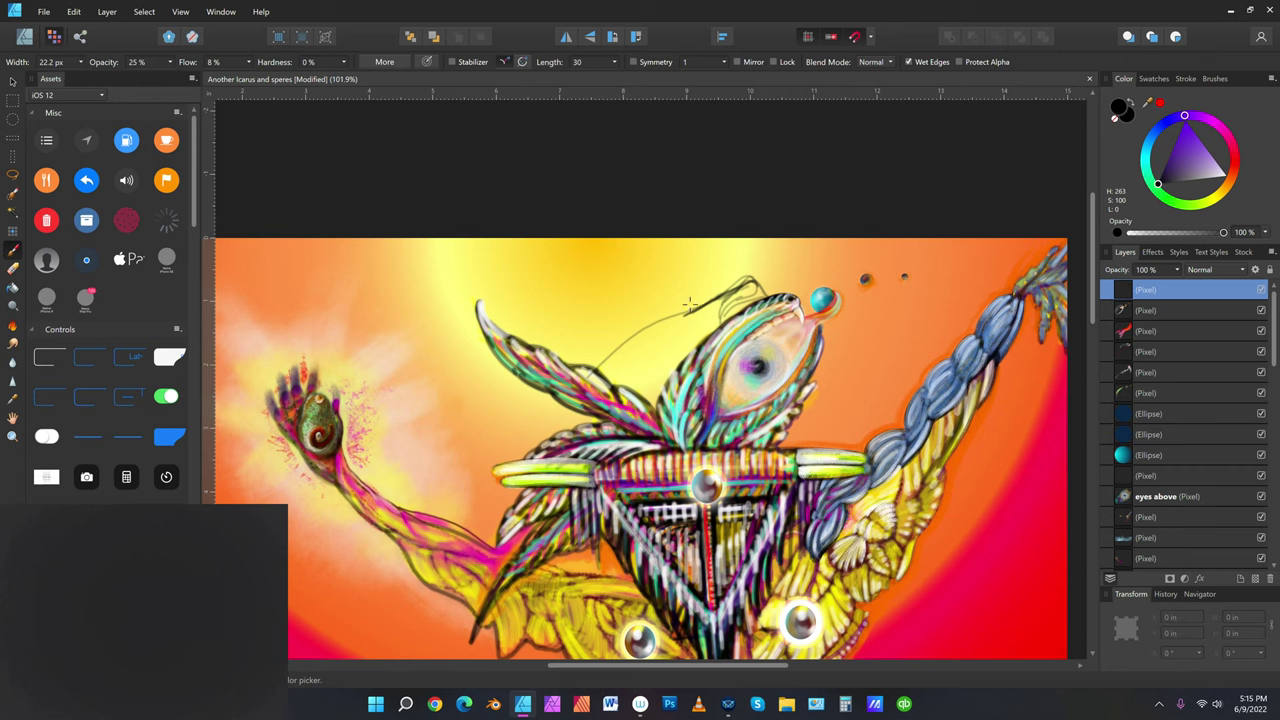
pyautogui.moveTo(704, 300)
pyautogui.mouseDown()
pyautogui.moveTo(634, 322)
pyautogui.moveTo(600, 352)
pyautogui.mouseUp()
pyautogui.moveTo(686, 338)
pyautogui.mouseDown()
pyautogui.moveTo(660, 353)
pyautogui.moveTo(665, 385)
pyautogui.moveTo(695, 319)
pyautogui.moveTo(661, 337)
pyautogui.moveTo(669, 325)
pyautogui.moveTo(700, 335)
pyautogui.moveTo(691, 347)
pyautogui.moveTo(709, 321)
pyautogui.moveTo(681, 317)
pyautogui.moveTo(679, 330)
pyautogui.moveTo(674, 318)
pyautogui.moveTo(640, 349)
pyautogui.moveTo(706, 325)
pyautogui.mouseUp()
pyautogui.moveTo(630, 362); pyautogui.dragTo(556, 350)
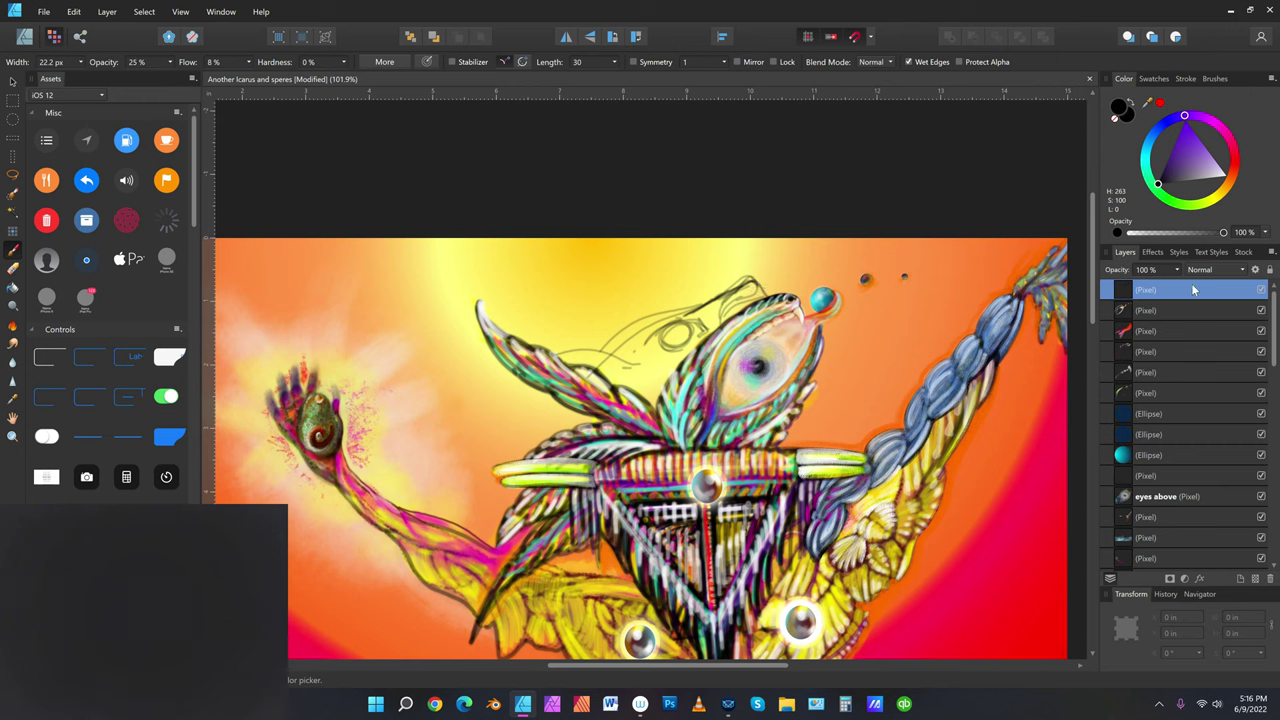
# Rename the sketch layer "Jaguar linework"
pyautogui.doubleClick(1152, 289)
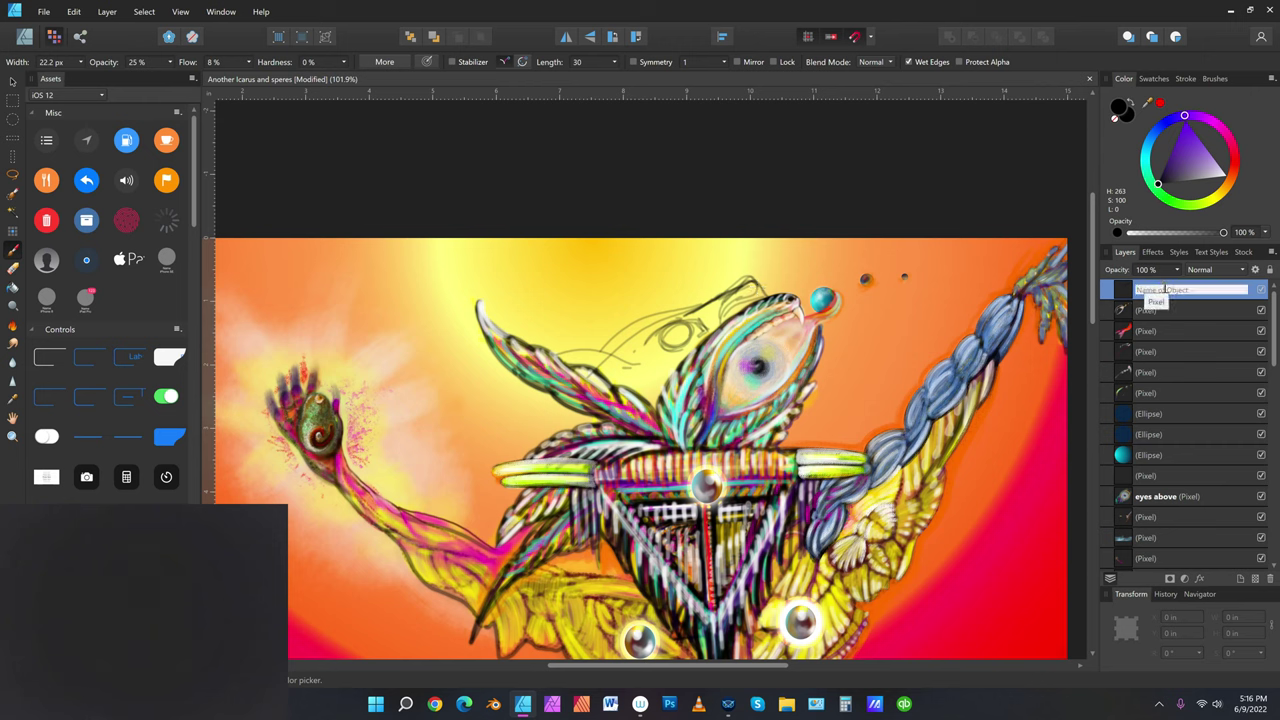
pyautogui.write('N')
pyautogui.write('a')
pyautogui.write('guar')
pyautogui.write(' Ic')
pyautogui.write('ework')
pyautogui.press('Return')
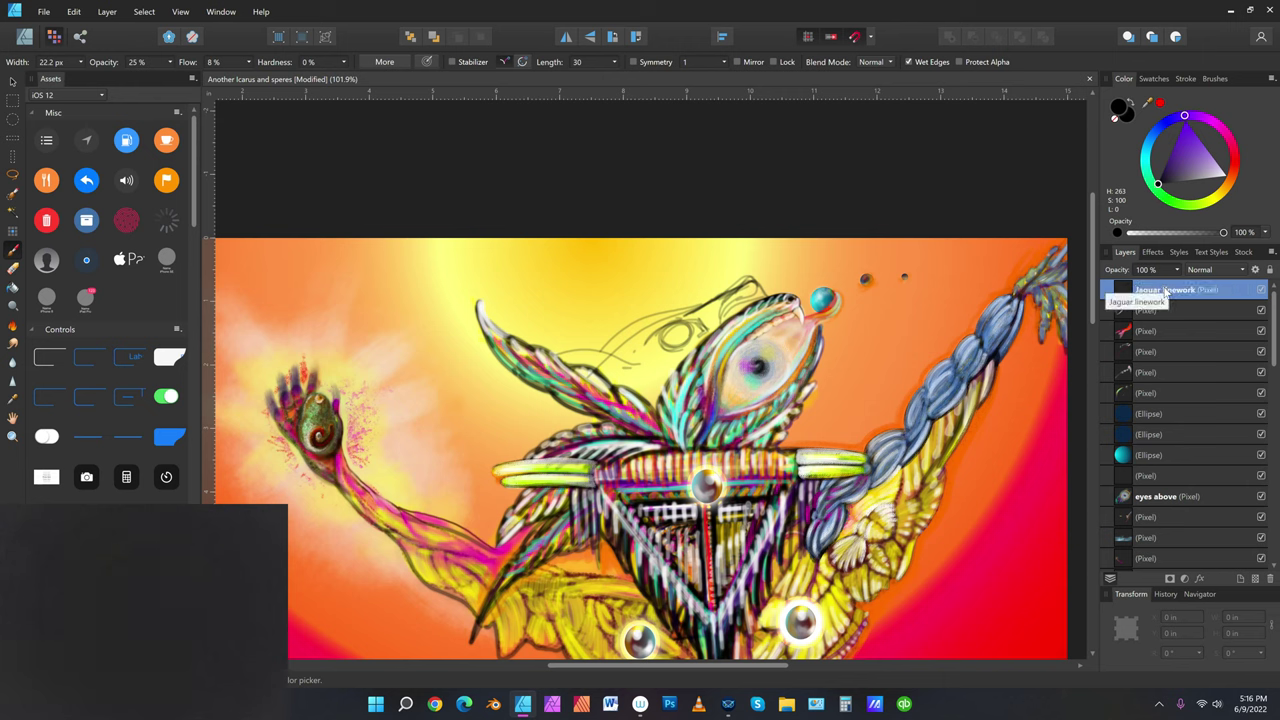
# Add a new pixel layer above the linework and set the brush colour to golden yellow (H 43, S 81, L 55)
pyautogui.click(1239, 579)
pyautogui.doubleClick(1145, 290)
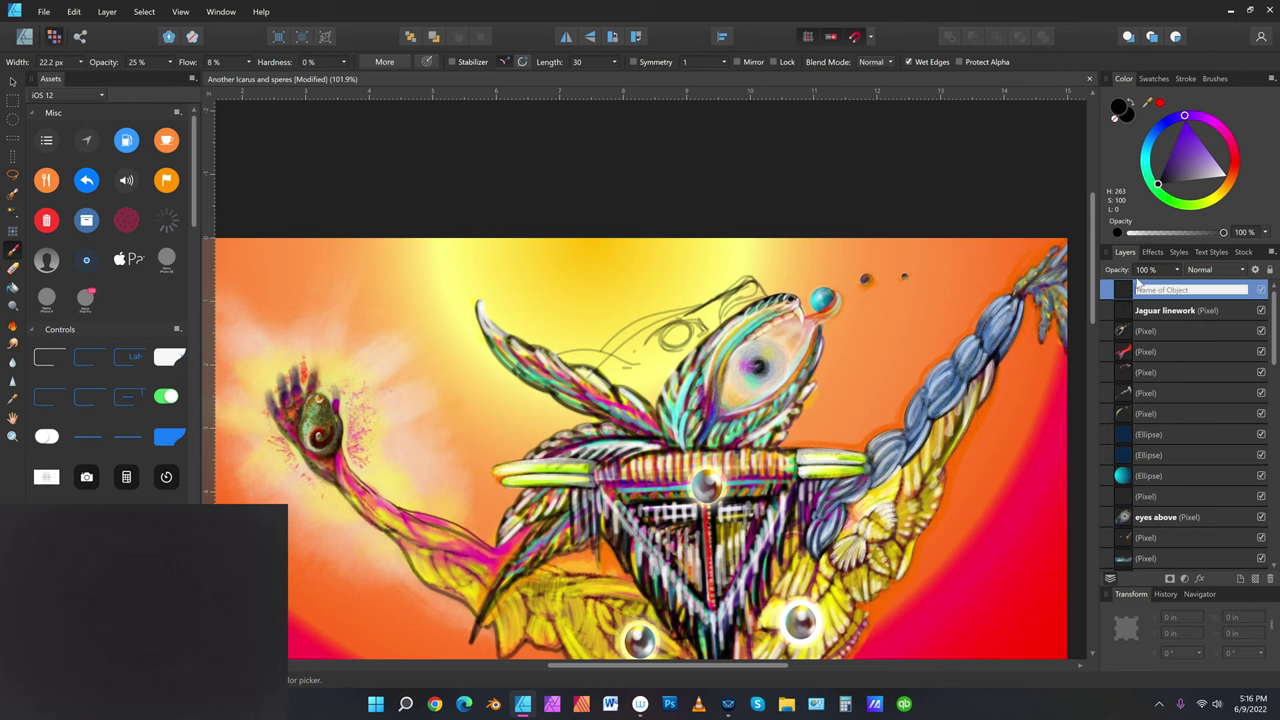
pyautogui.click(1227, 193)
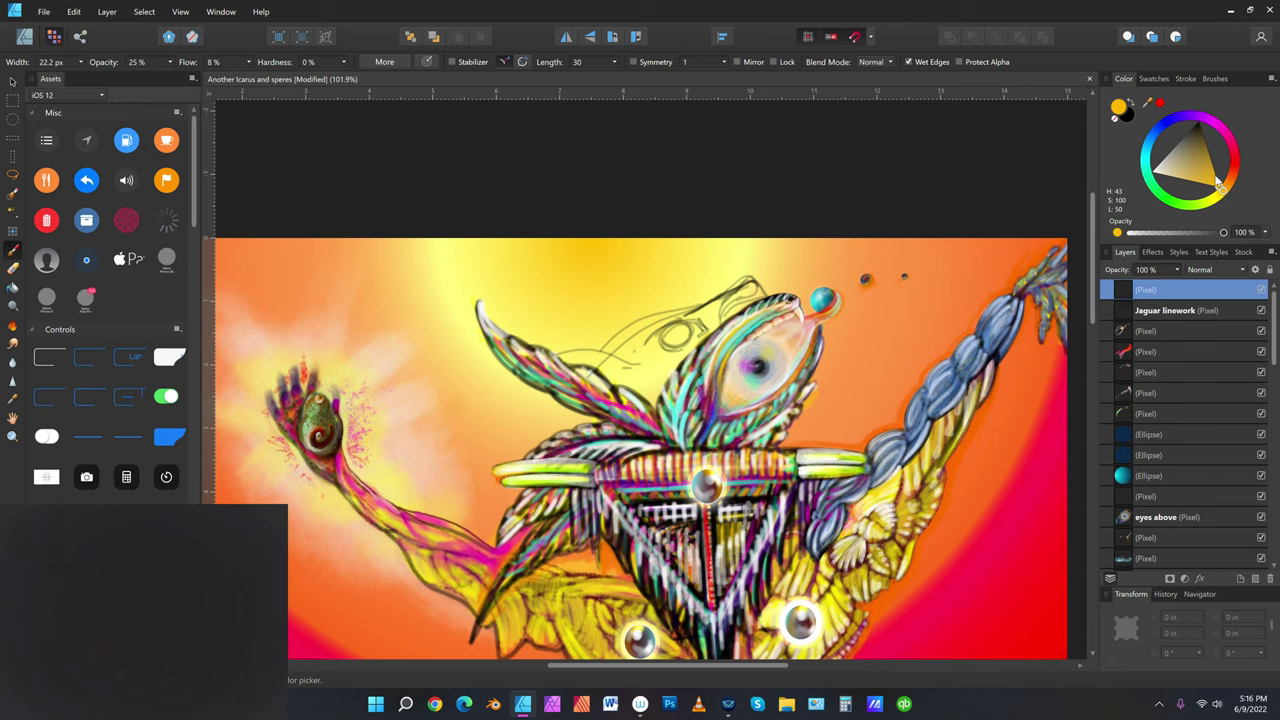
pyautogui.click(1214, 175)
pyautogui.moveTo(1214, 175); pyautogui.dragTo(1209, 180)
# Paint a golden-yellow base over the jaguar's head, enlarging the brush up to 118.8 px
pyautogui.press(']')
pyautogui.press(']')
pyautogui.press(']')
pyautogui.press(']')
pyautogui.press(']')
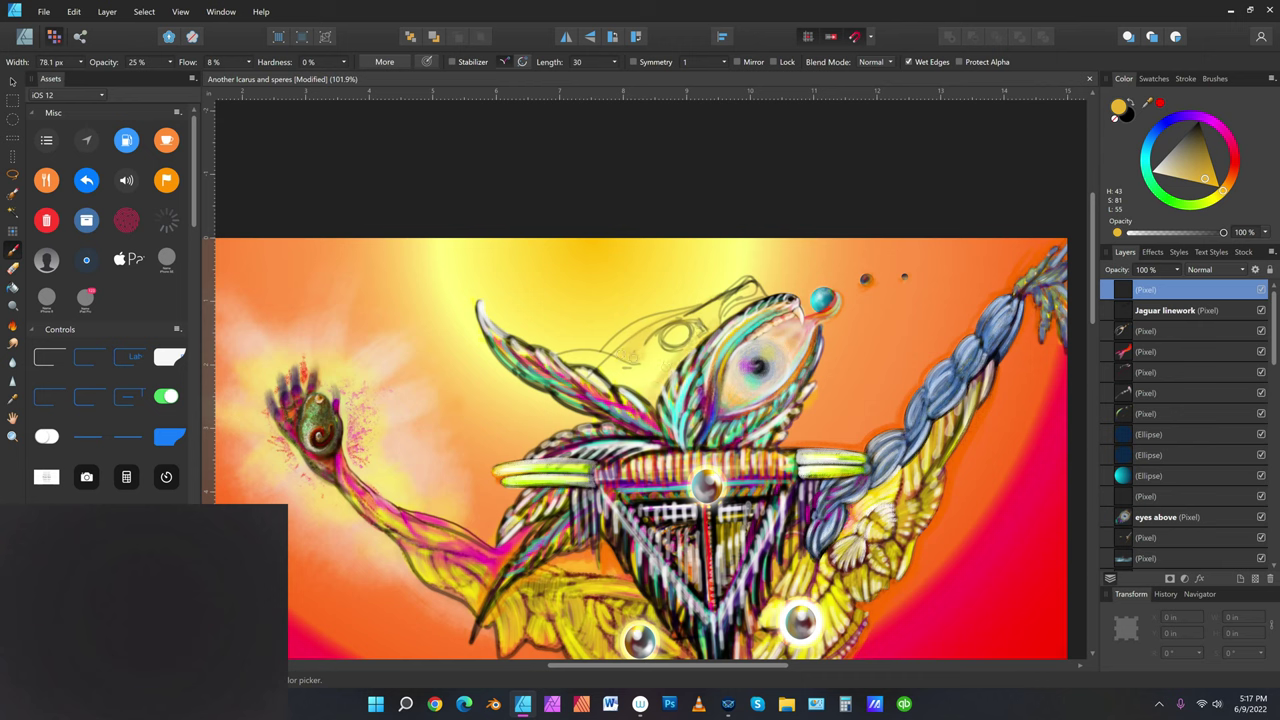
pyautogui.press(']')
pyautogui.press(']')
pyautogui.press(']')
pyautogui.press(']')
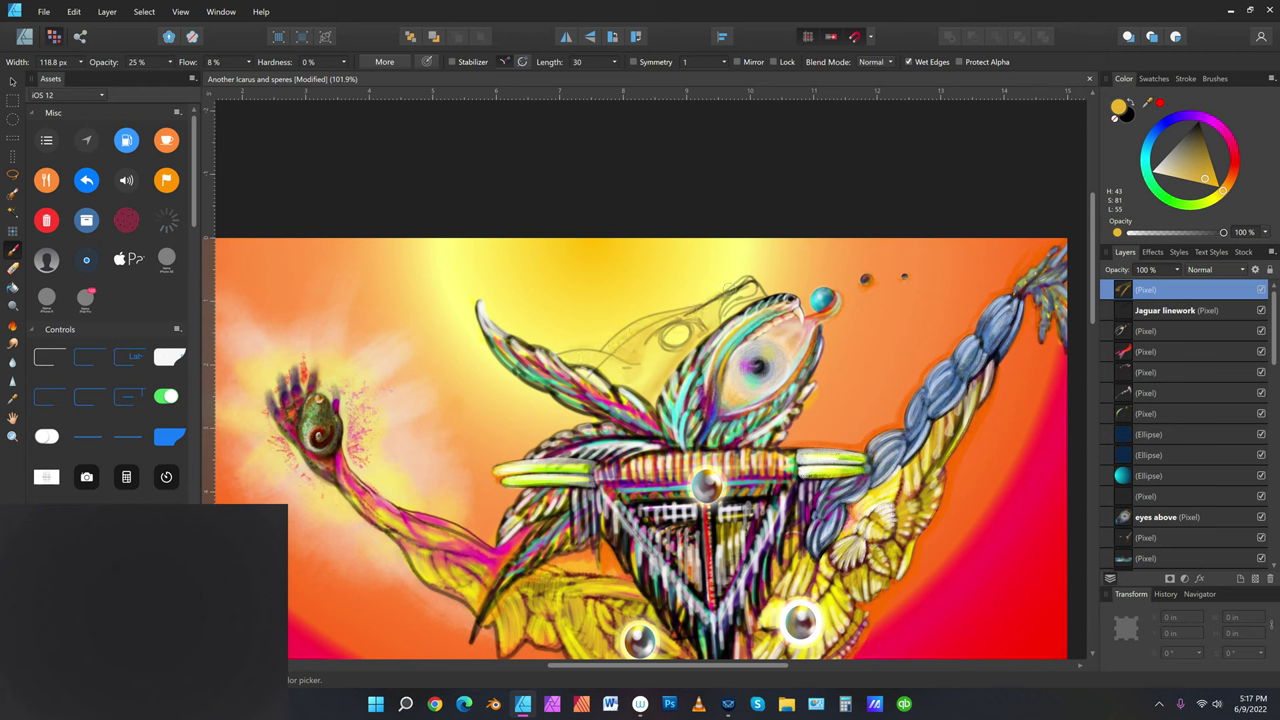
# Reduce the brush width to 73 px, then hide and show the yellow layer to compare it with the linework
pyautogui.press('[')
pyautogui.press('[')
pyautogui.press('[')
pyautogui.click(1260, 290)
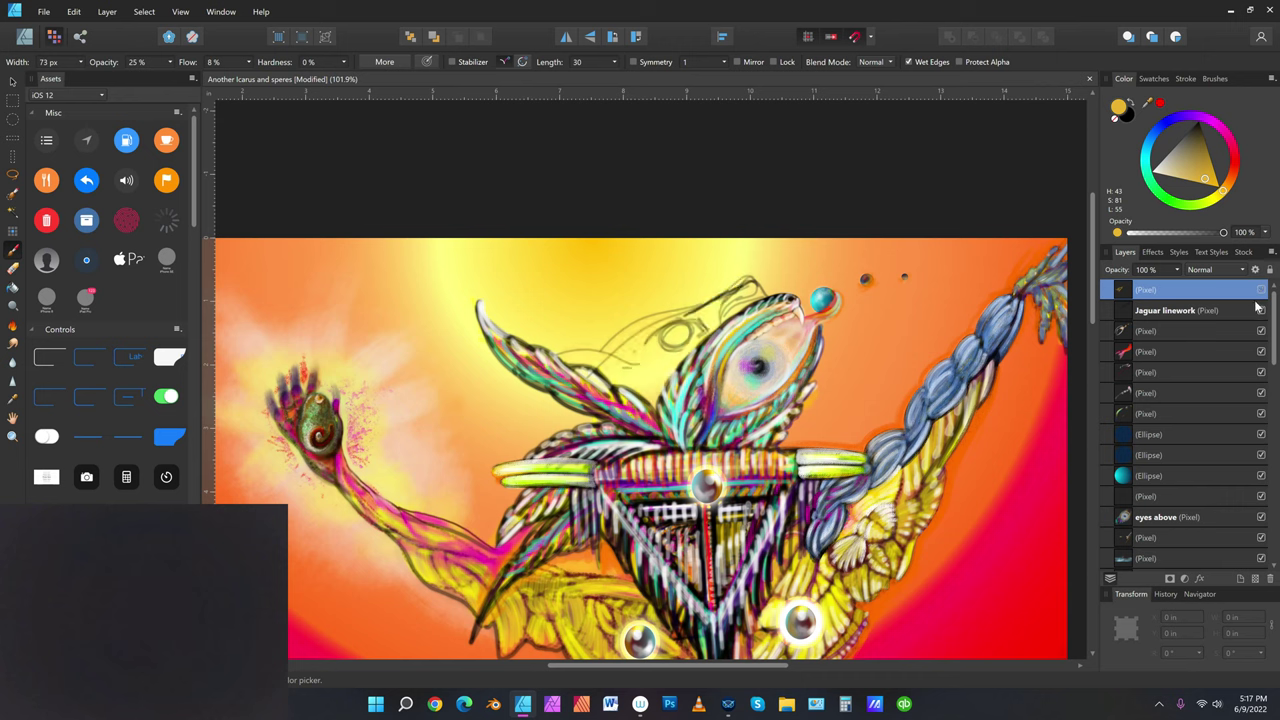
pyautogui.click(1257, 291)
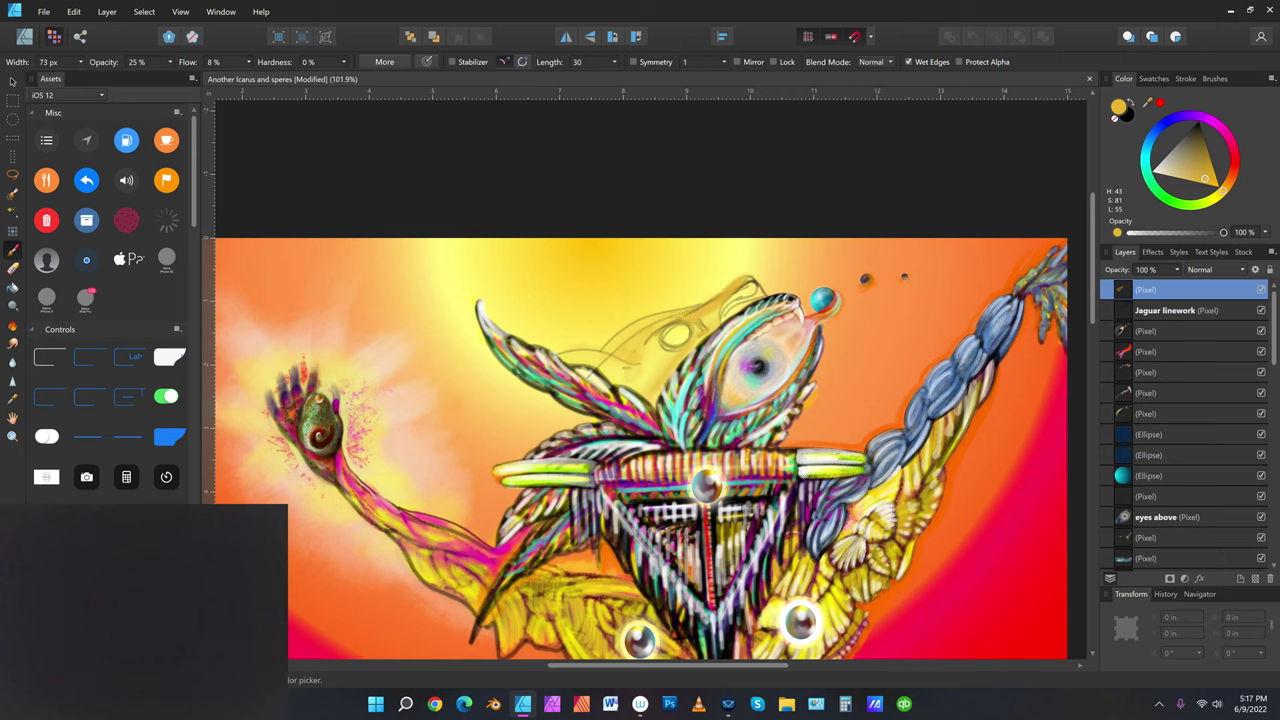
# Build up the golden yellow on the jaguar's snout and forehead, varying the brush size and ending at 62.4 px
pyautogui.press('[')
pyautogui.press('[')
pyautogui.press('[')
pyautogui.press(']')
pyautogui.press(']')
pyautogui.press(']')
pyautogui.press(']')
pyautogui.press(']')
pyautogui.press(']')
pyautogui.press(']')
pyautogui.press(']')
pyautogui.click(626, 337)
pyautogui.press('[')
pyautogui.press('[')
pyautogui.press('[')
pyautogui.press('[')
pyautogui.press(']')
pyautogui.press(']')
pyautogui.press(']')
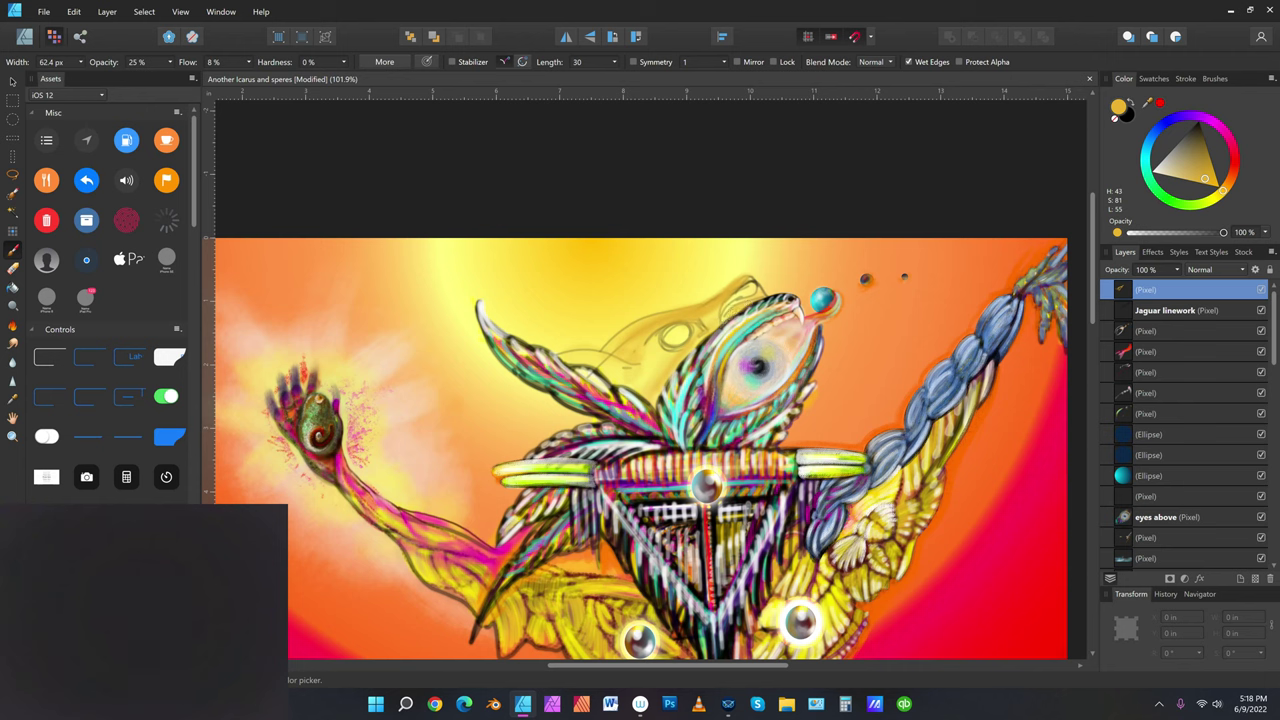
# Enlarge the brush to 109.2 px and deepen the golden yellow across the jaguar's face and neck
pyautogui.press(']')
pyautogui.press(']')
pyautogui.press(']')
pyautogui.press(']')
pyautogui.press(']')
pyautogui.press(']')
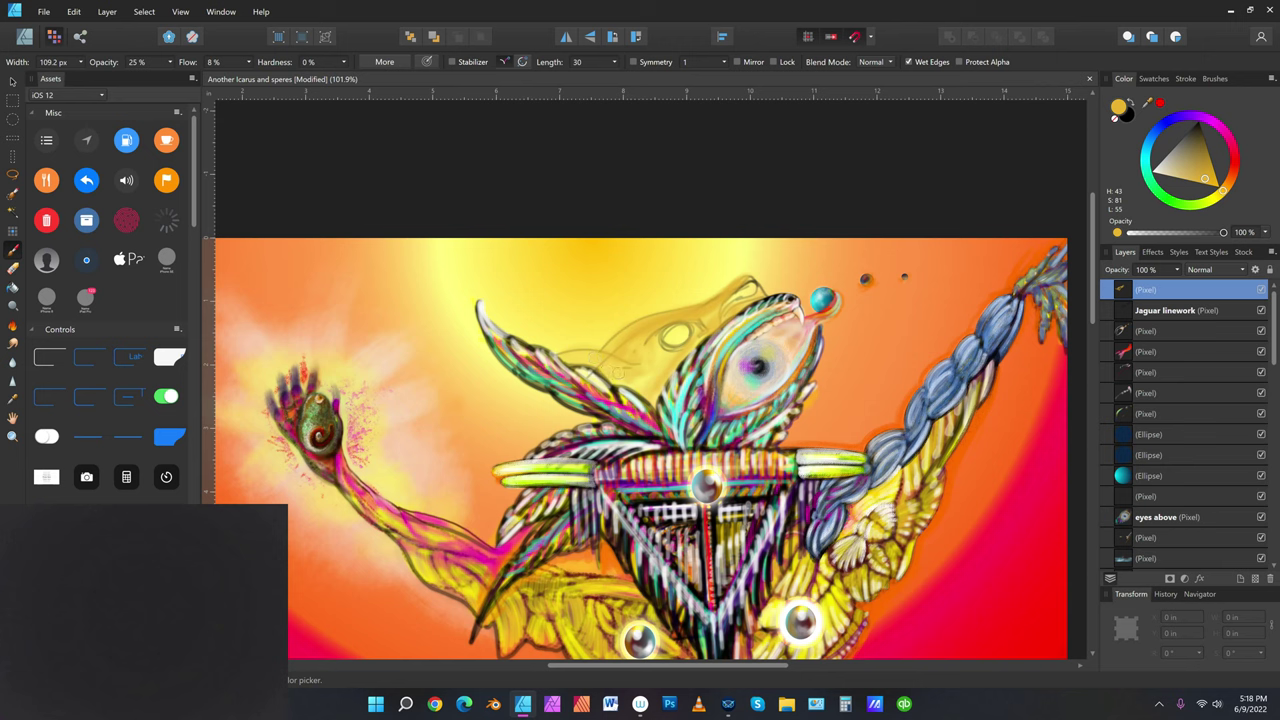
# Set the brush colour to white and fill the jaguar's eye with a brush of about 102 px
pyautogui.click(1154, 176)
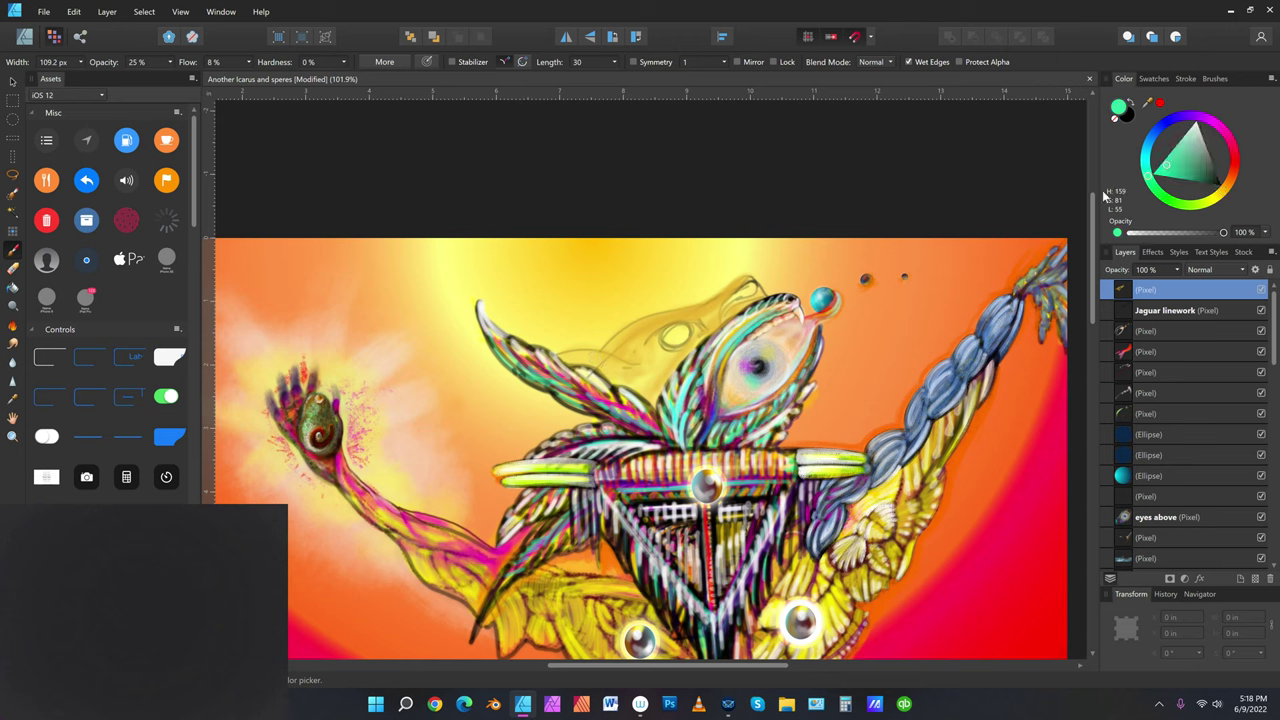
pyautogui.click(1197, 124)
pyautogui.press('[')
pyautogui.press('[')
pyautogui.press('[')
pyautogui.press(']')
pyautogui.press(']')
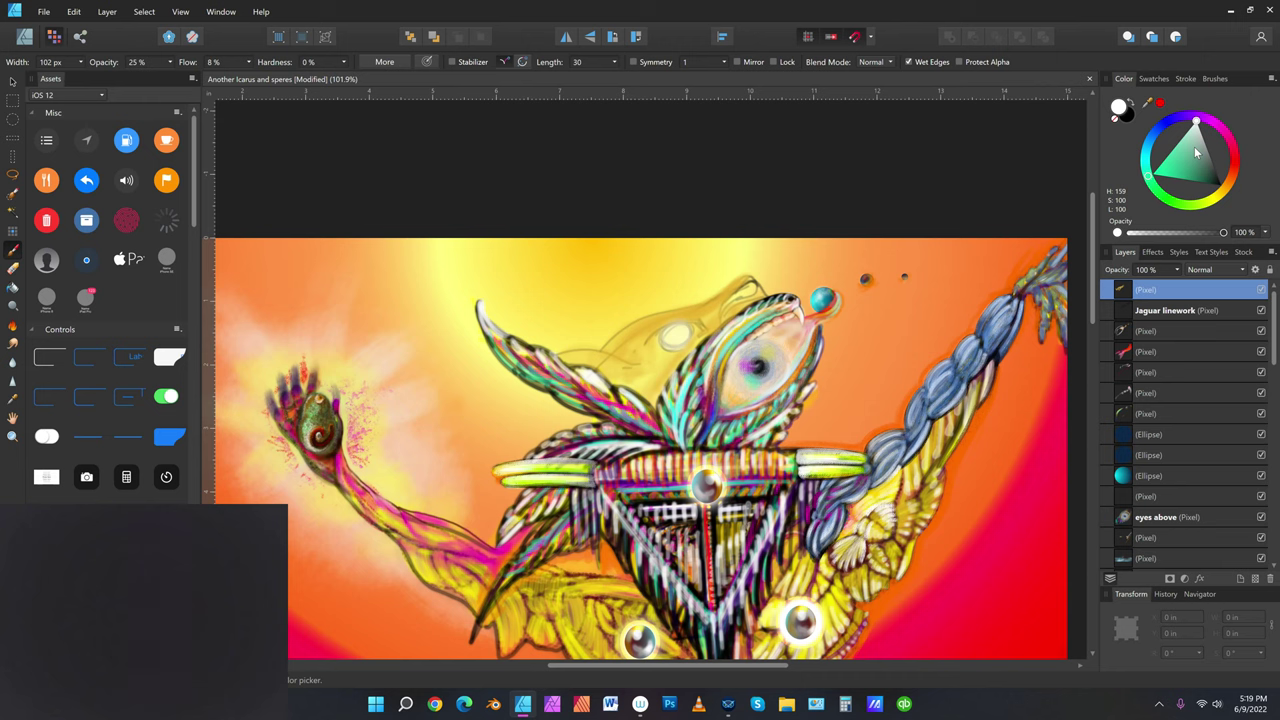
# Set the brush colour to bright yellow (H 55, S 100, L 50) and tint the jaguar's eye
pyautogui.click(1211, 200)
pyautogui.moveTo(968, 471); pyautogui.dragTo(932, 471)
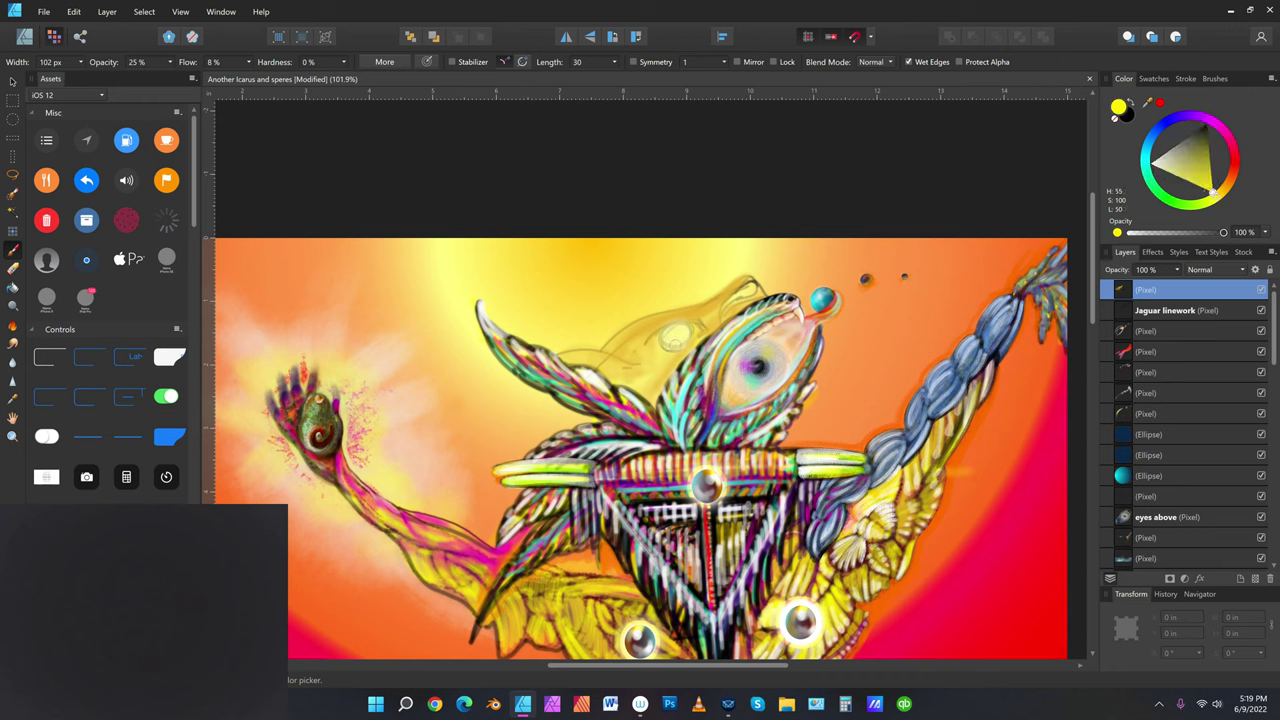
pyautogui.moveTo(673, 341); pyautogui.dragTo(677, 335)
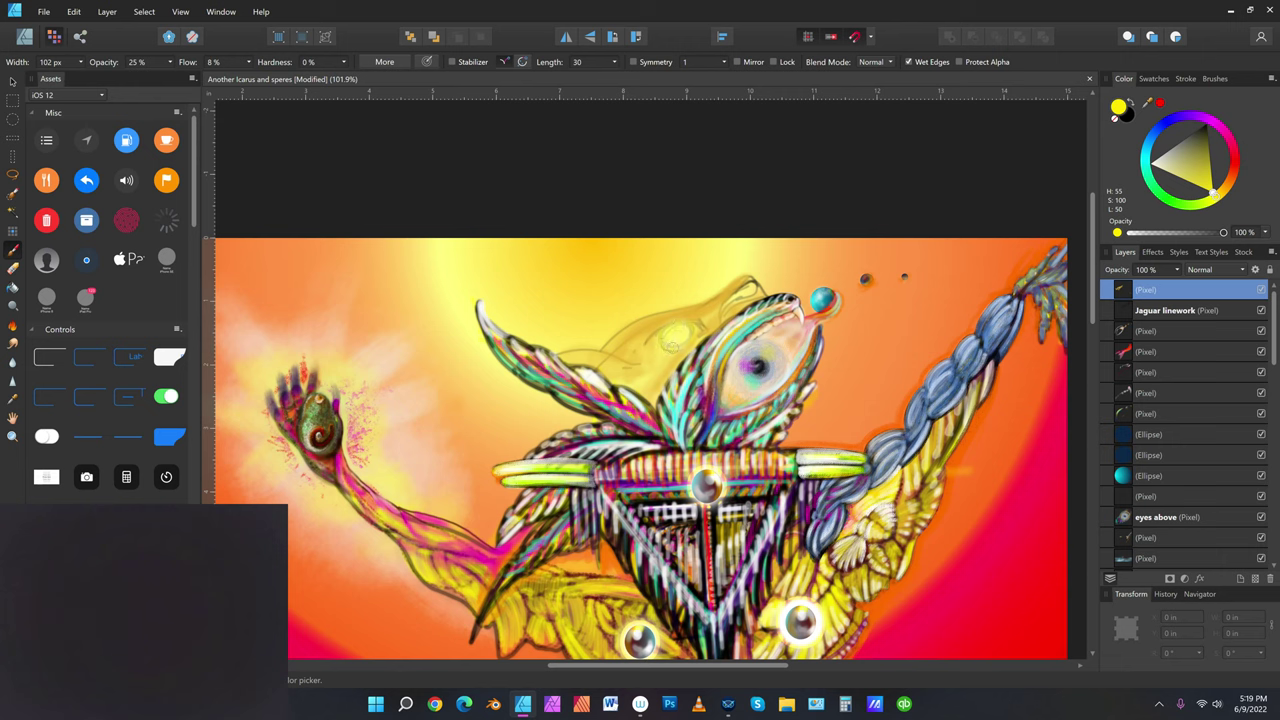
# Paint the jaguar's eye lime green (H 86, S 100, L 50) with a 155.1 px brush
pyautogui.moveTo(1198, 210); pyautogui.dragTo(1208, 205)
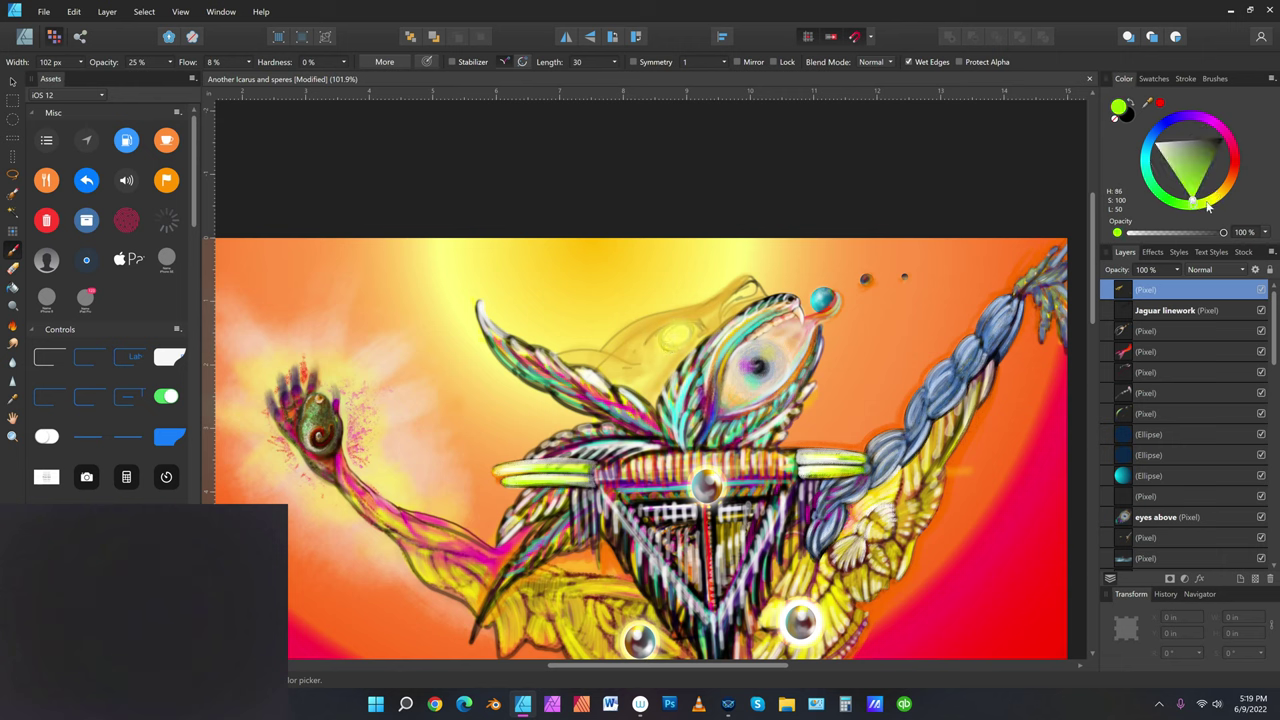
pyautogui.press(']')
pyautogui.press(']')
pyautogui.press(']')
pyautogui.moveTo(677, 336); pyautogui.dragTo(671, 337)
pyautogui.scroll(-1, 681, 337)
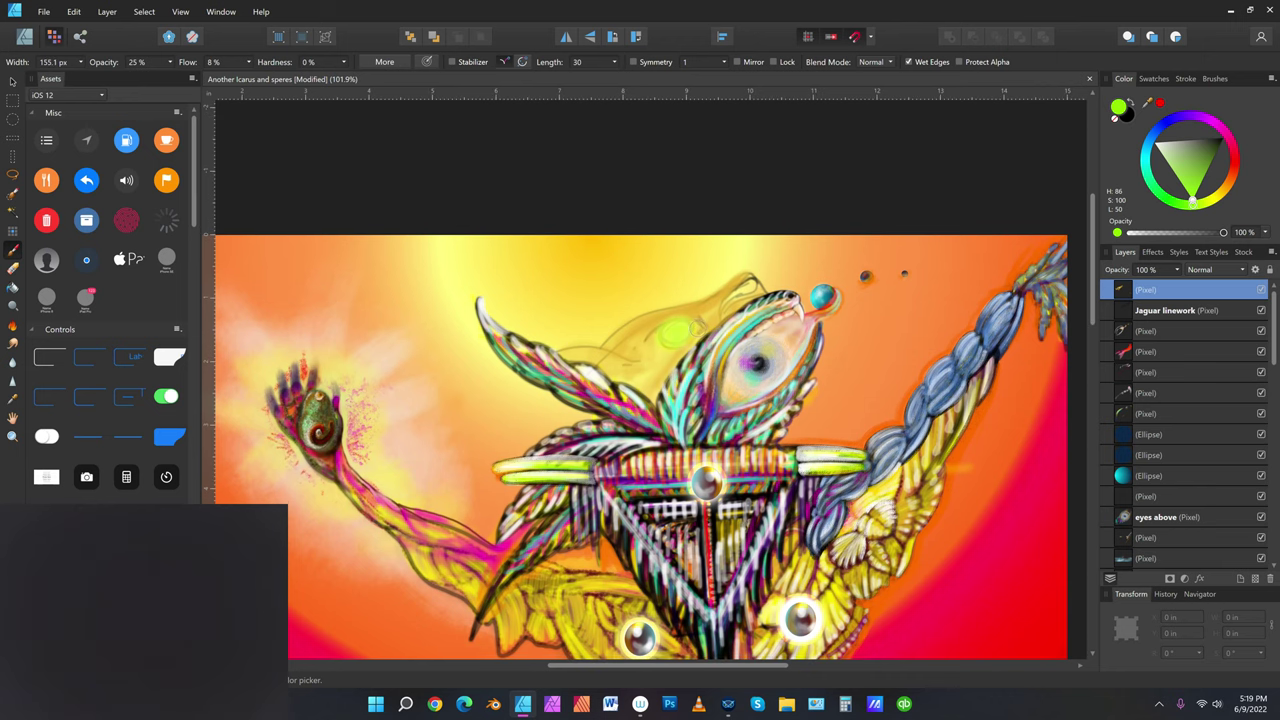
pyautogui.hotkey('ctrl', 'z')
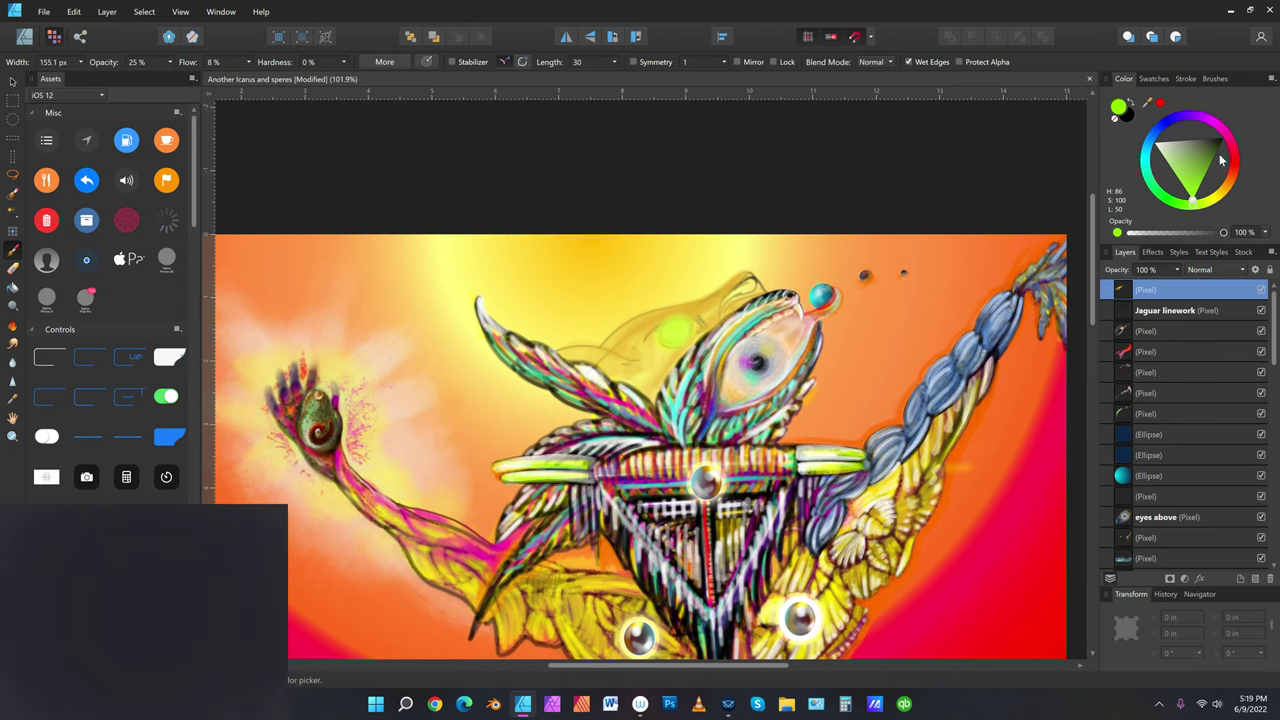
# Set the brush colour to black (H 264, S 100, L 0) and start painting the jaguar's nose, with the brush at 68.8 px or smaller
pyautogui.click(1187, 121)
pyautogui.click(1162, 185)
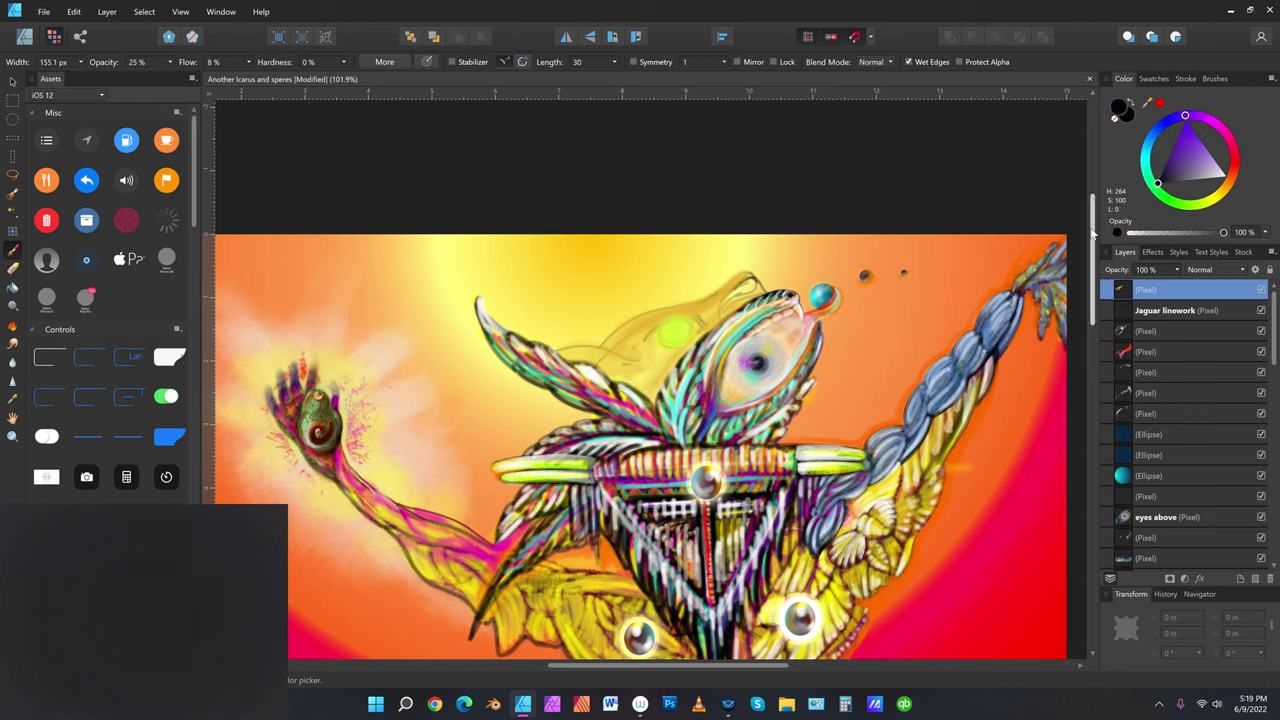
pyautogui.press('[')
pyautogui.press('[')
pyautogui.press('[')
pyautogui.press('[')
pyautogui.press('[')
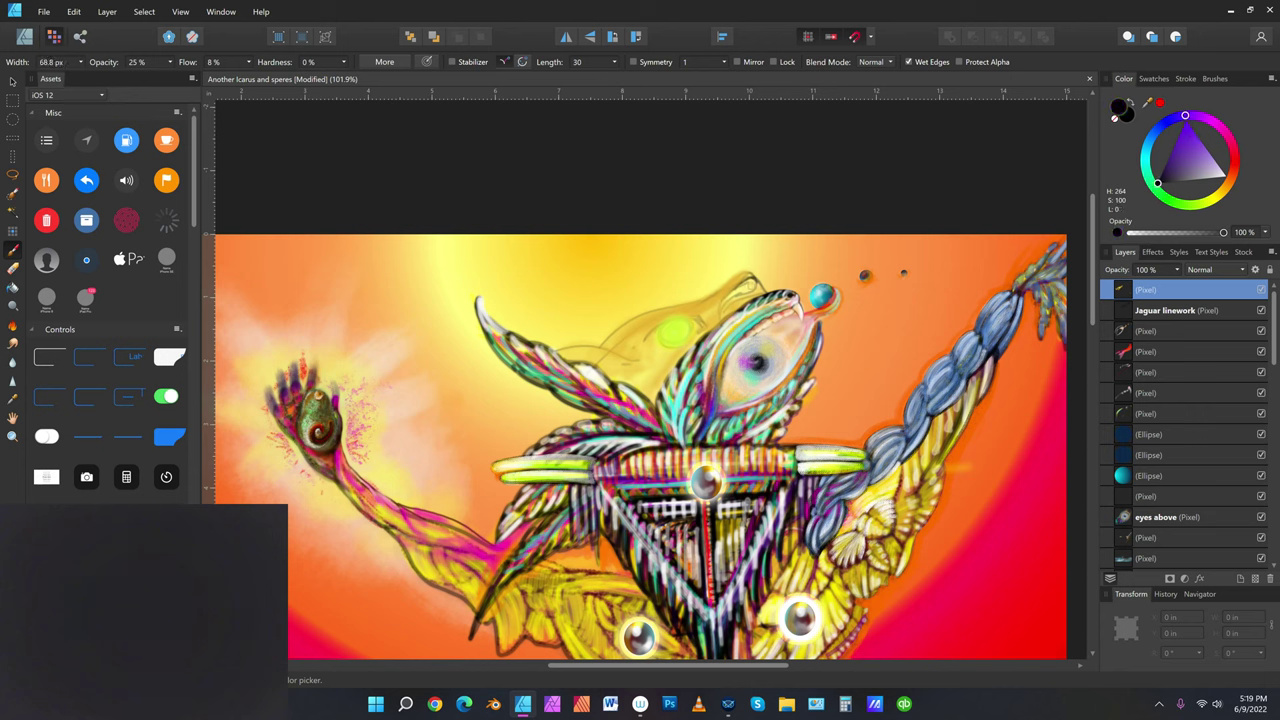
pyautogui.moveTo(742, 289); pyautogui.dragTo(728, 299)
pyautogui.press('[')
pyautogui.press('[')
pyautogui.moveTo(724, 308)
pyautogui.mouseDown()
pyautogui.moveTo(748, 283)
pyautogui.moveTo(740, 294)
pyautogui.mouseUp()
# Fill the jaguar's nose solid black, varying the brush size and ending at 57.4 px
pyautogui.press('[')
pyautogui.press('[')
pyautogui.press('[')
pyautogui.press(']')
pyautogui.press(']')
pyautogui.press(']')
pyautogui.press(']')
pyautogui.press(']')
pyautogui.press(']')
pyautogui.press(']')
pyautogui.press(']')
pyautogui.press(']')
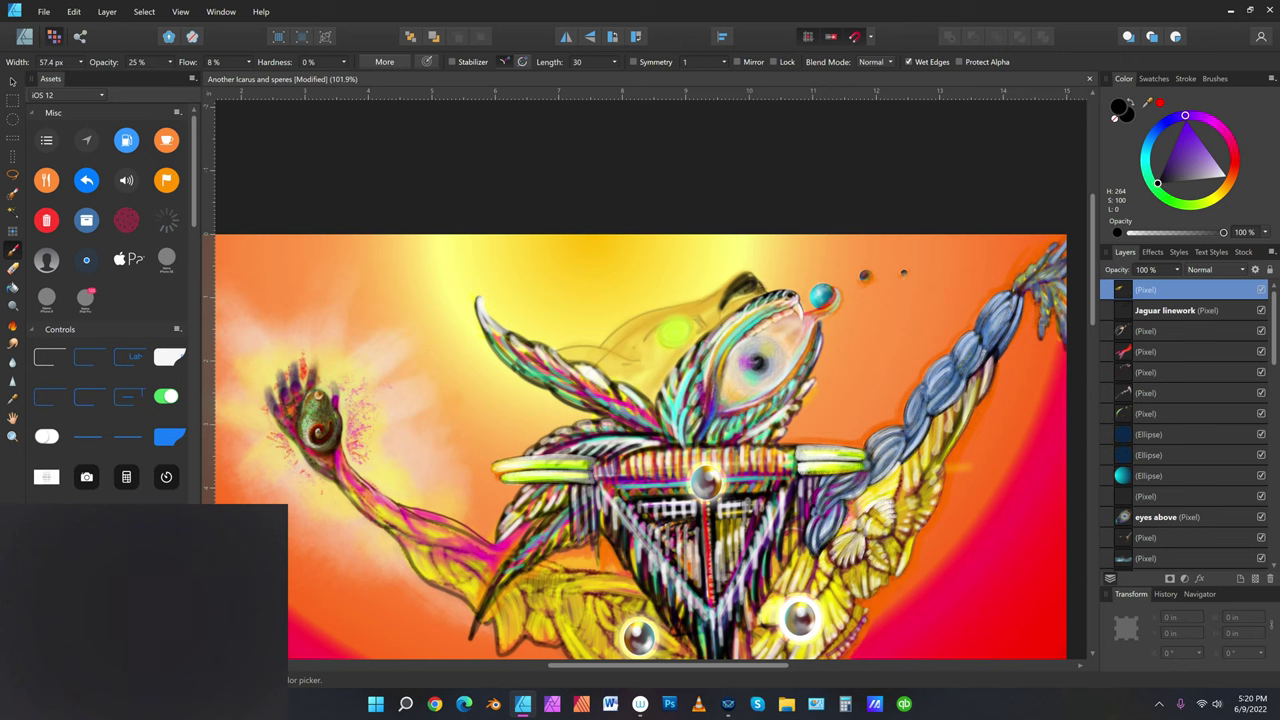
# Touch up the jaguar's nose in black with a smaller brush and save the document
pyautogui.press('[')
pyautogui.press('[')
pyautogui.press('[')
pyautogui.moveTo(729, 290); pyautogui.dragTo(745, 275)
pyautogui.click(44, 12)
pyautogui.click(48, 124)
# Outline the jaguar's eye in black with a 29.9 px and then a 43.5 px brush, undoing the last stroke
pyautogui.click(1158, 183)
pyautogui.moveTo(684, 319); pyautogui.dragTo(640, 348)
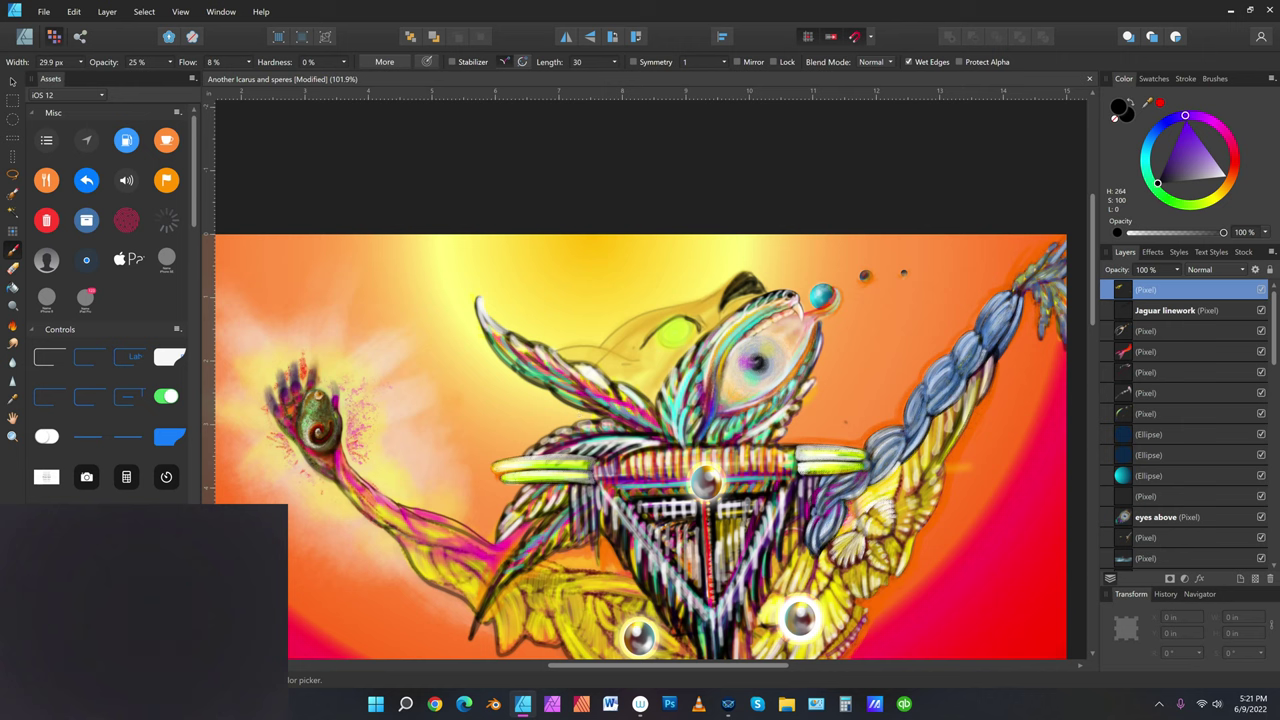
pyautogui.moveTo(685, 319); pyautogui.dragTo(686, 343)
pyautogui.press(']')
pyautogui.moveTo(858, 473); pyautogui.dragTo(870, 487)
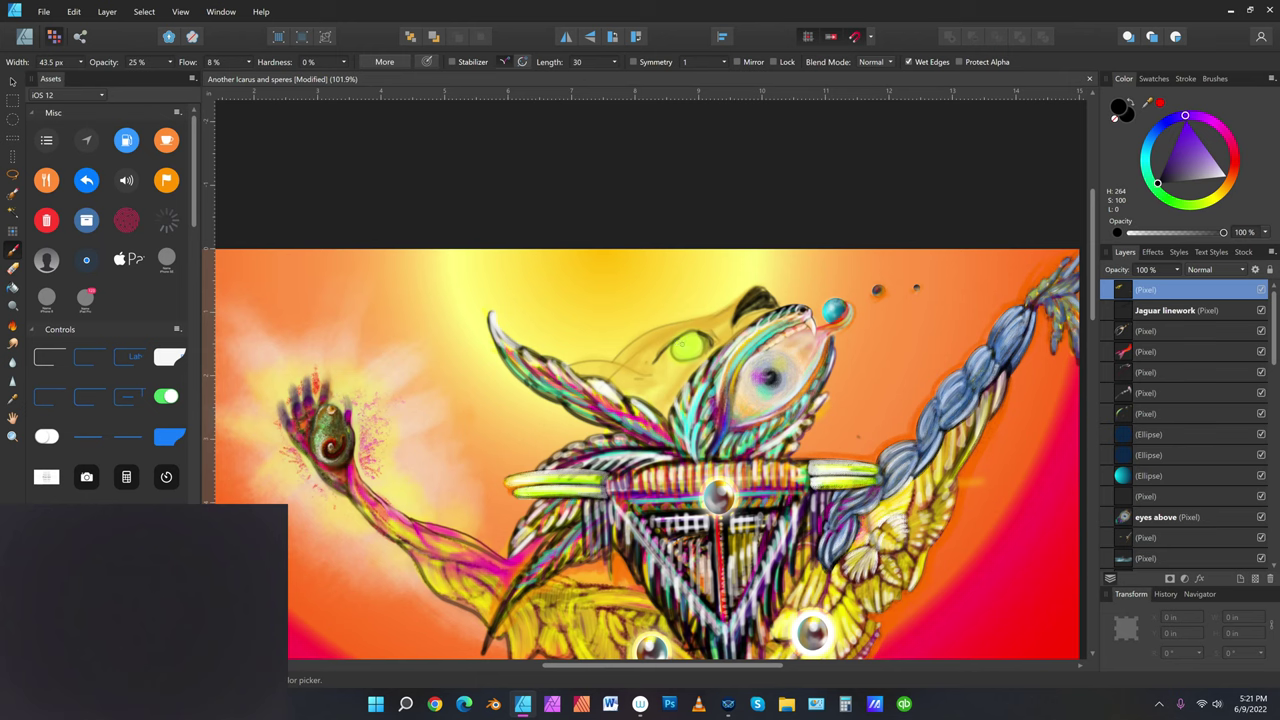
pyautogui.moveTo(672, 250); pyautogui.dragTo(665, 292)
pyautogui.click(74, 11)
pyautogui.click(40, 25)
pyautogui.scroll(-3, 648, 380)
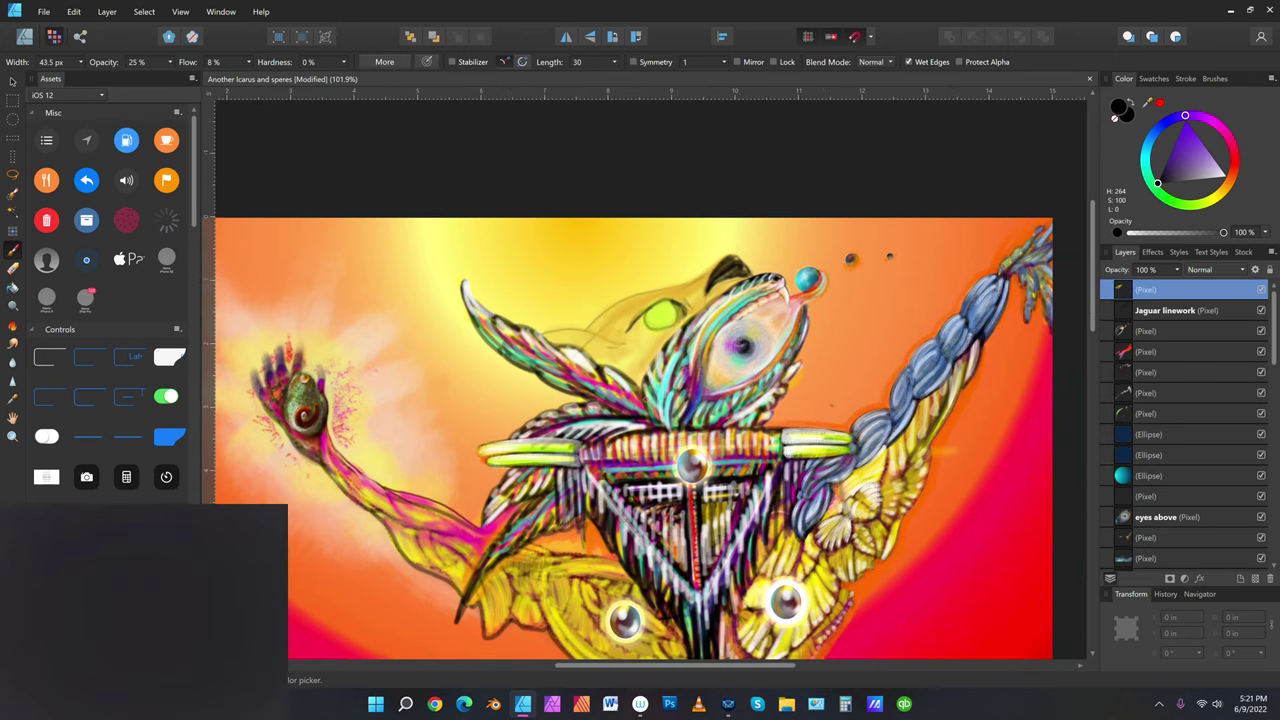
pyautogui.hscroll(1, 640, 380)
pyautogui.scroll(-1, 640, 380)
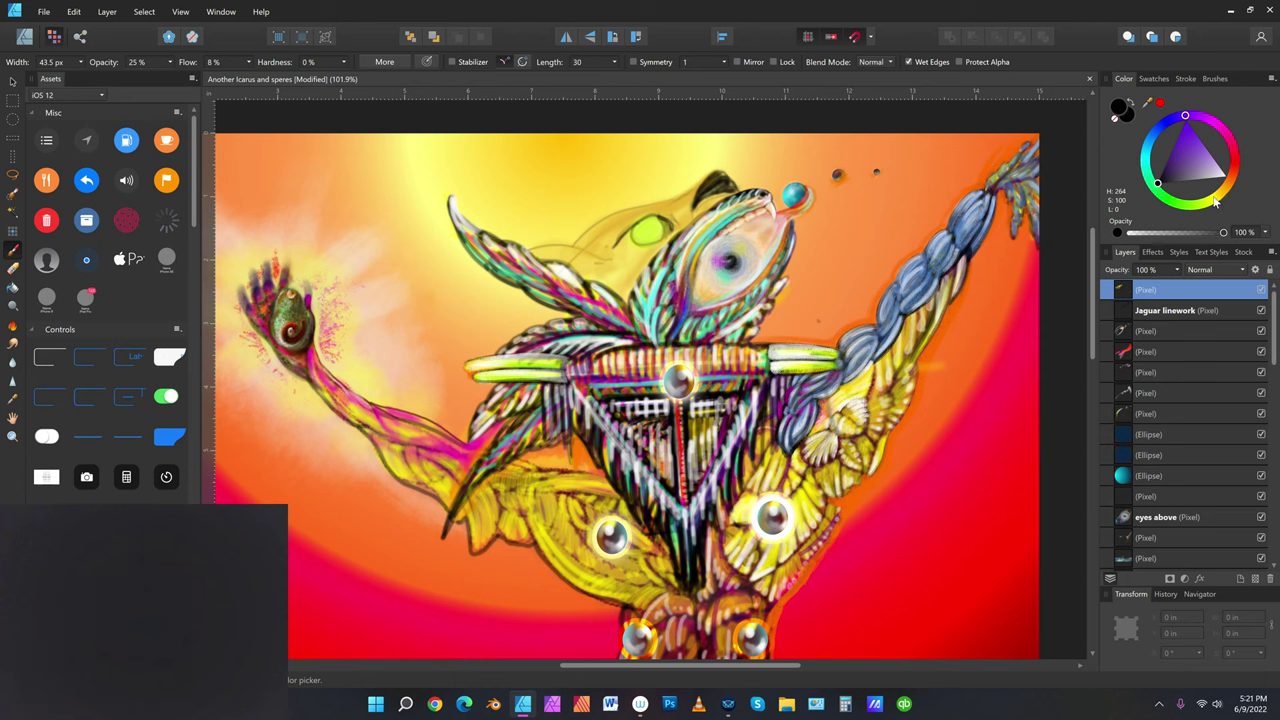
# Paint the pupil of the jaguar's eye near-black (H 264, S 22, L 6), varying the brush between 121.5 px and 63.4 px
pyautogui.click(1162, 182)
pyautogui.press(']')
pyautogui.press(']')
pyautogui.press(']')
pyautogui.press(']')
pyautogui.press(']')
pyautogui.press(']')
pyautogui.press(']')
pyautogui.press(']')
pyautogui.press(']')
pyautogui.press(']')
pyautogui.press(']')
pyautogui.press('[')
pyautogui.press('[')
pyautogui.press(']')
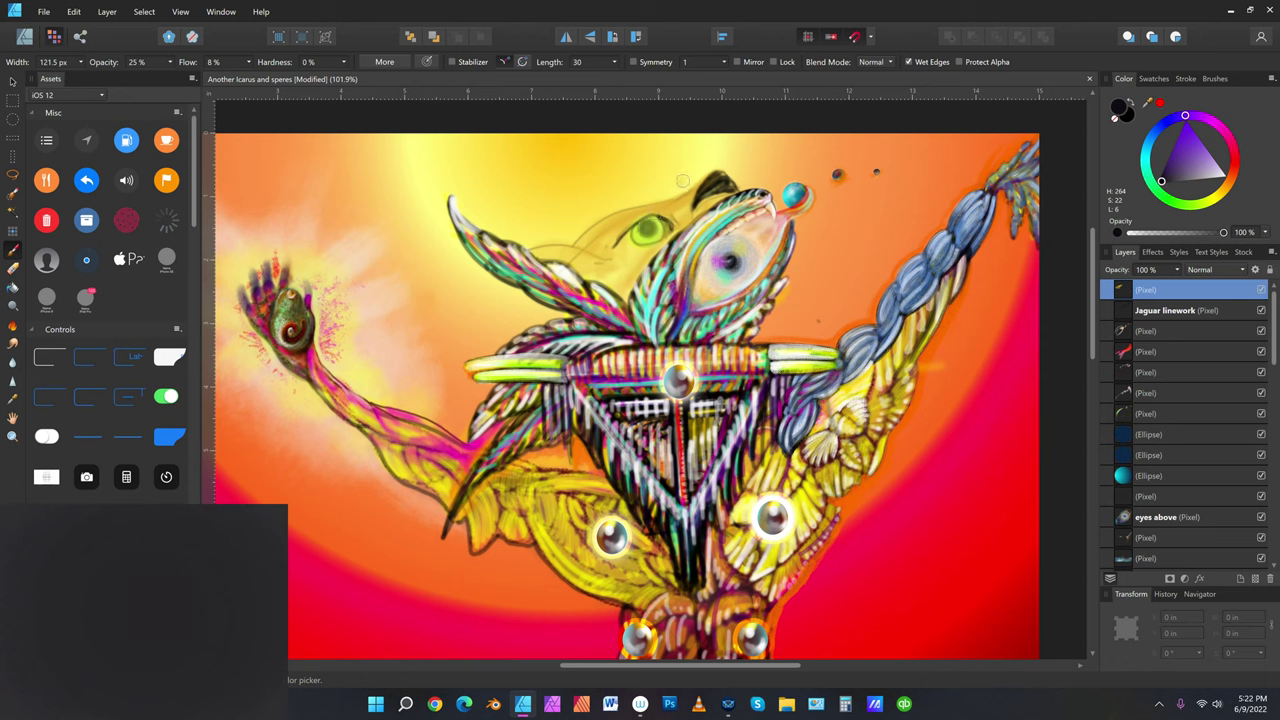
pyautogui.press('[')
pyautogui.press('[')
pyautogui.press('[')
pyautogui.press('[')
# Set the brush to orange (H 26, S 100, L 50) at 83.9 px and shade the fur on the jaguar's forehead and cheek
pyautogui.click(1215, 203)
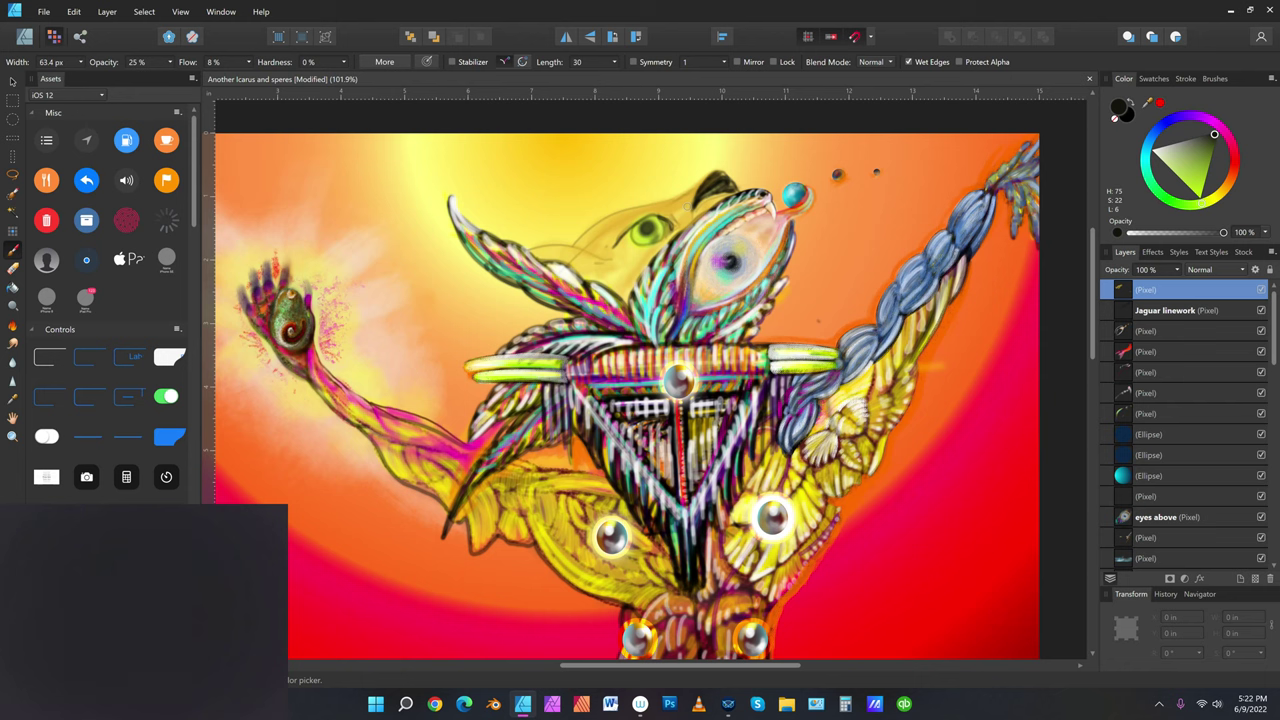
pyautogui.click(1229, 187)
pyautogui.moveTo(1228, 184); pyautogui.dragTo(1236, 184)
pyautogui.click(1222, 178)
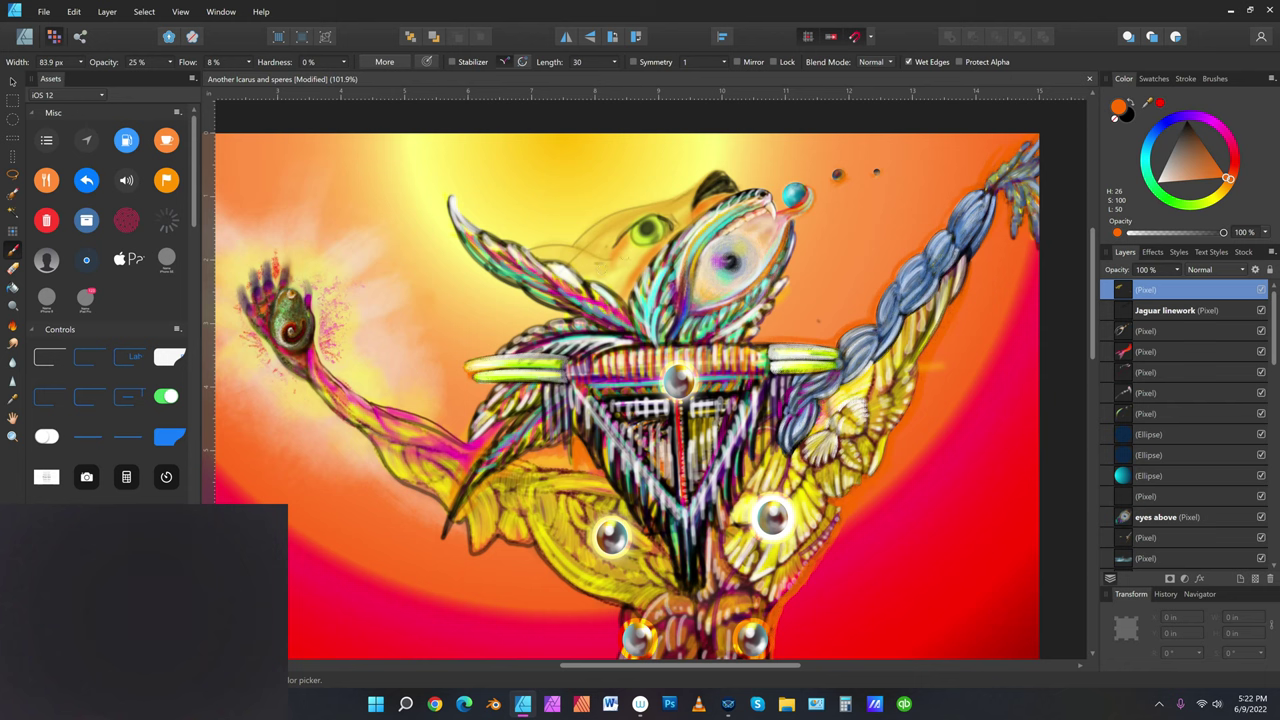
pyautogui.moveTo(590, 238); pyautogui.dragTo(656, 206)
pyautogui.moveTo(586, 272)
pyautogui.mouseDown()
pyautogui.moveTo(550, 255)
pyautogui.moveTo(606, 284)
pyautogui.mouseUp()
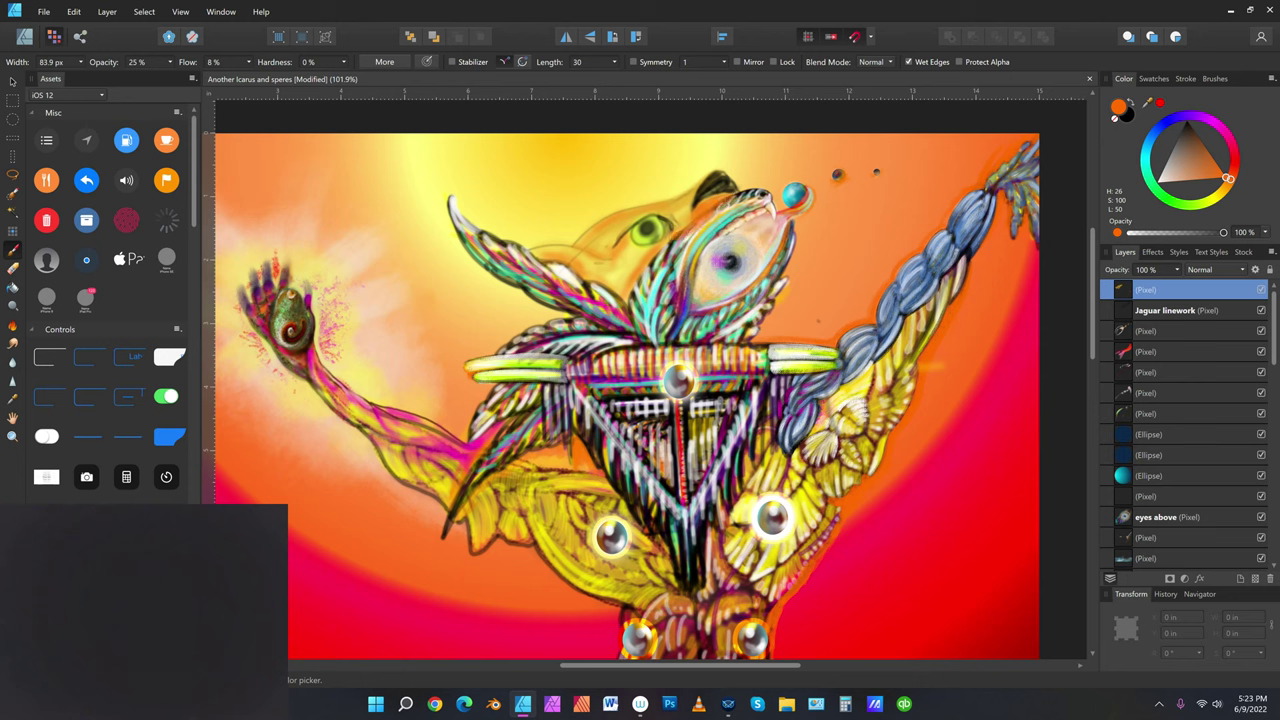
# Set the brush to black (H 266, S 100, L 0) at 43.8 px and darken along the jaguar's mouth
pyautogui.click(1154, 187)
pyautogui.click(1188, 123)
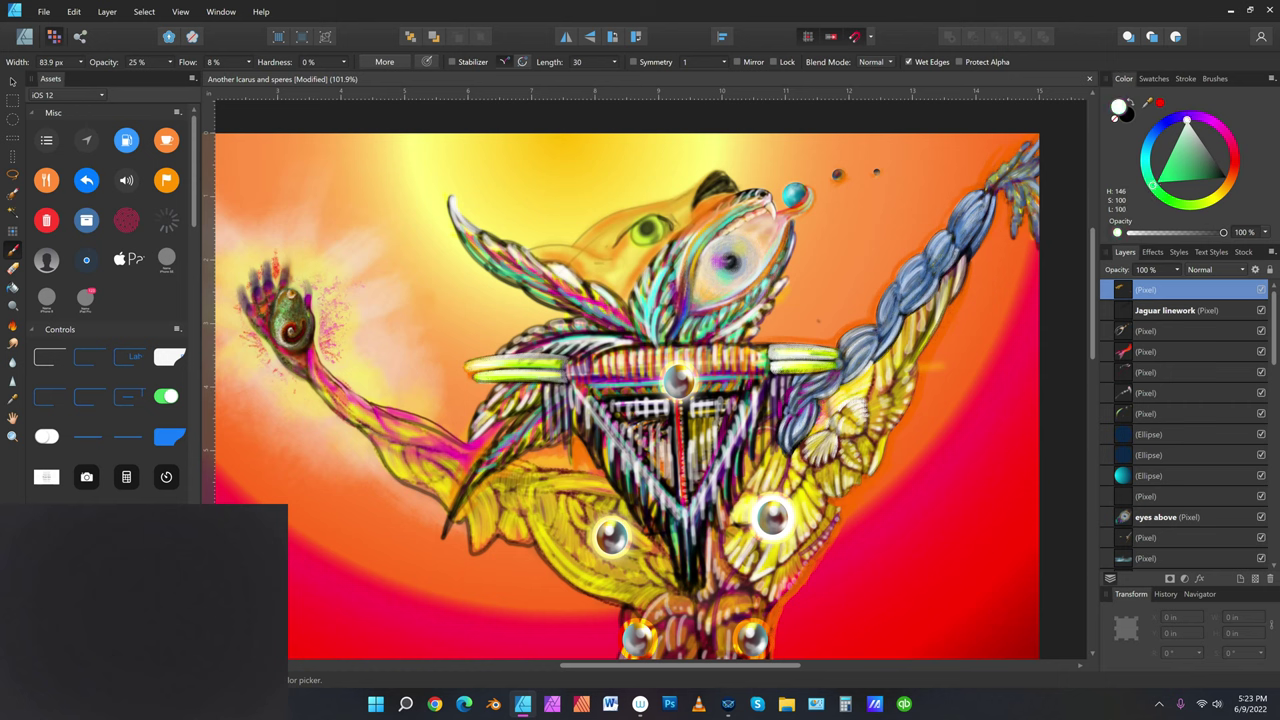
pyautogui.click(1192, 120)
pyautogui.click(1160, 182)
pyautogui.moveTo(1148, 200); pyautogui.dragTo(1102, 222)
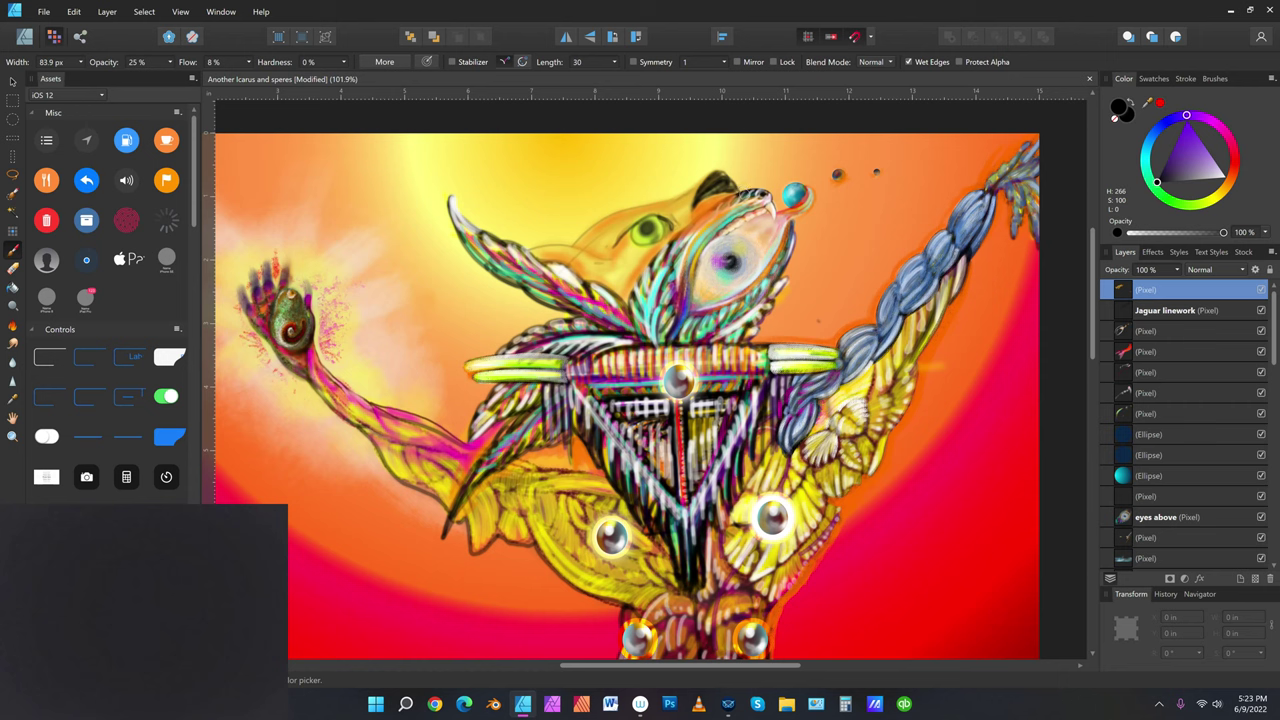
pyautogui.press('[')
pyautogui.press('[')
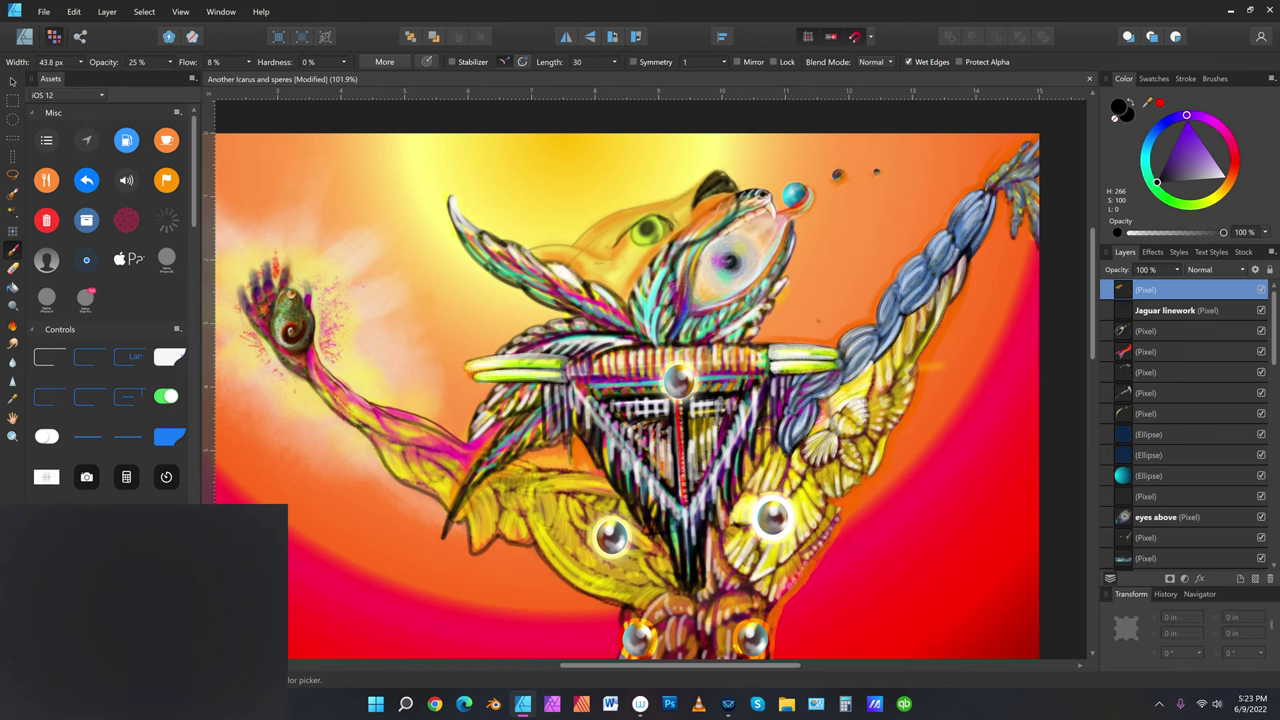
# Try further black strokes along the jaguar's lower jaw and undo them
pyautogui.moveTo(708, 236)
pyautogui.mouseDown()
pyautogui.moveTo(727, 230)
pyautogui.moveTo(738, 199)
pyautogui.moveTo(709, 236)
pyautogui.moveTo(670, 243)
pyautogui.mouseUp()
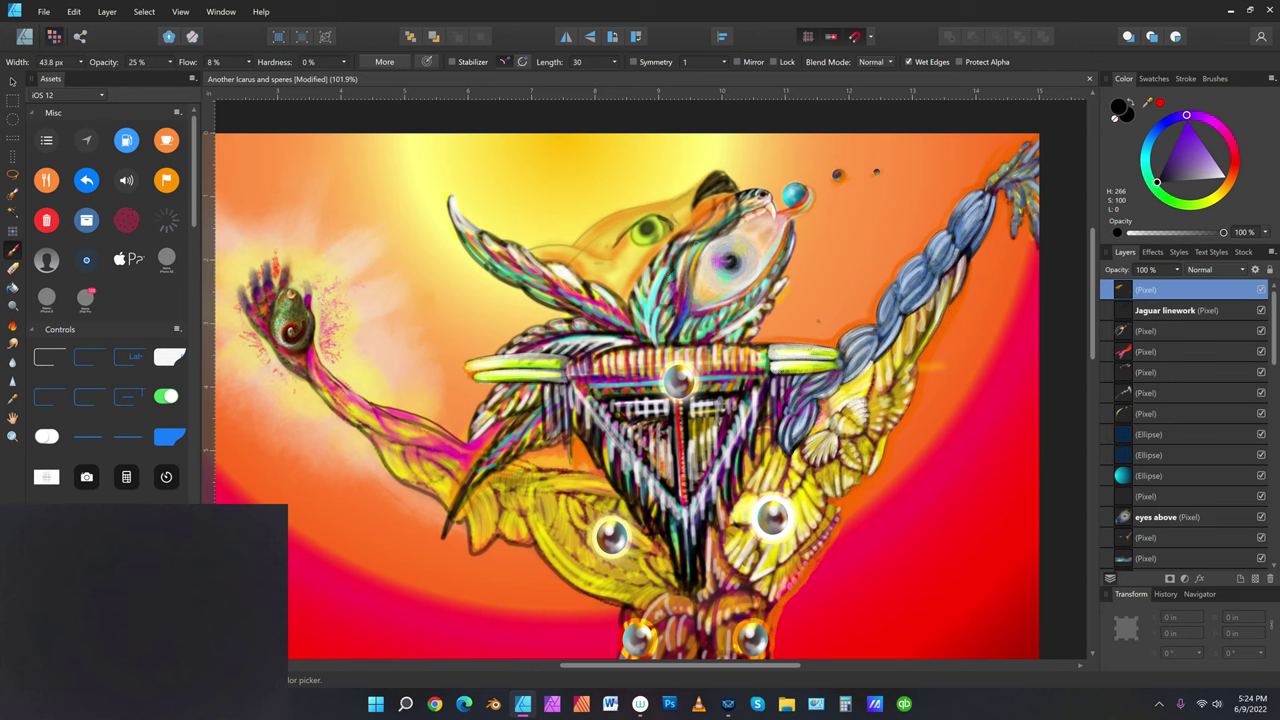
pyautogui.click(76, 12)
pyautogui.click(80, 25)
pyautogui.click(76, 12)
pyautogui.click(82, 26)
pyautogui.click(74, 12)
pyautogui.click(84, 27)
pyautogui.click(80, 15)
pyautogui.click(78, 17)
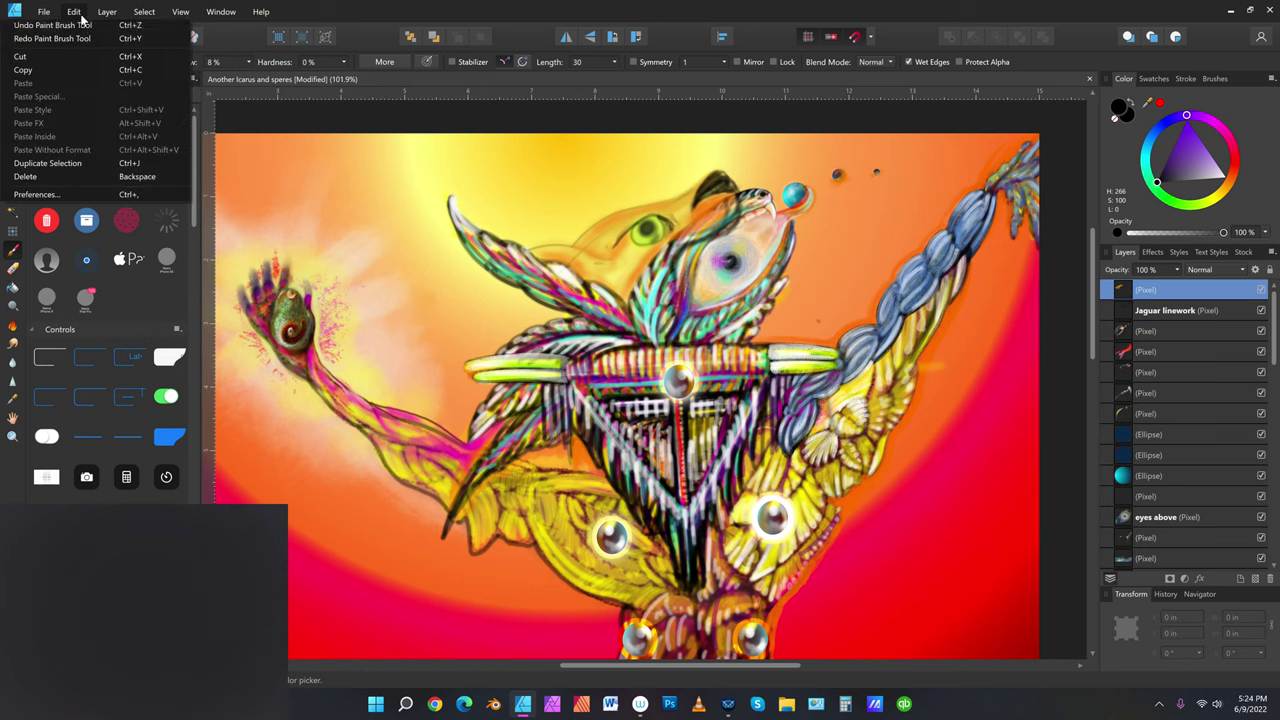
pyautogui.click(87, 26)
pyautogui.click(74, 12)
pyautogui.click(87, 26)
pyautogui.click(74, 12)
pyautogui.click(87, 26)
pyautogui.click(84, 16)
pyautogui.click(86, 25)
pyautogui.click(84, 16)
pyautogui.click(86, 25)
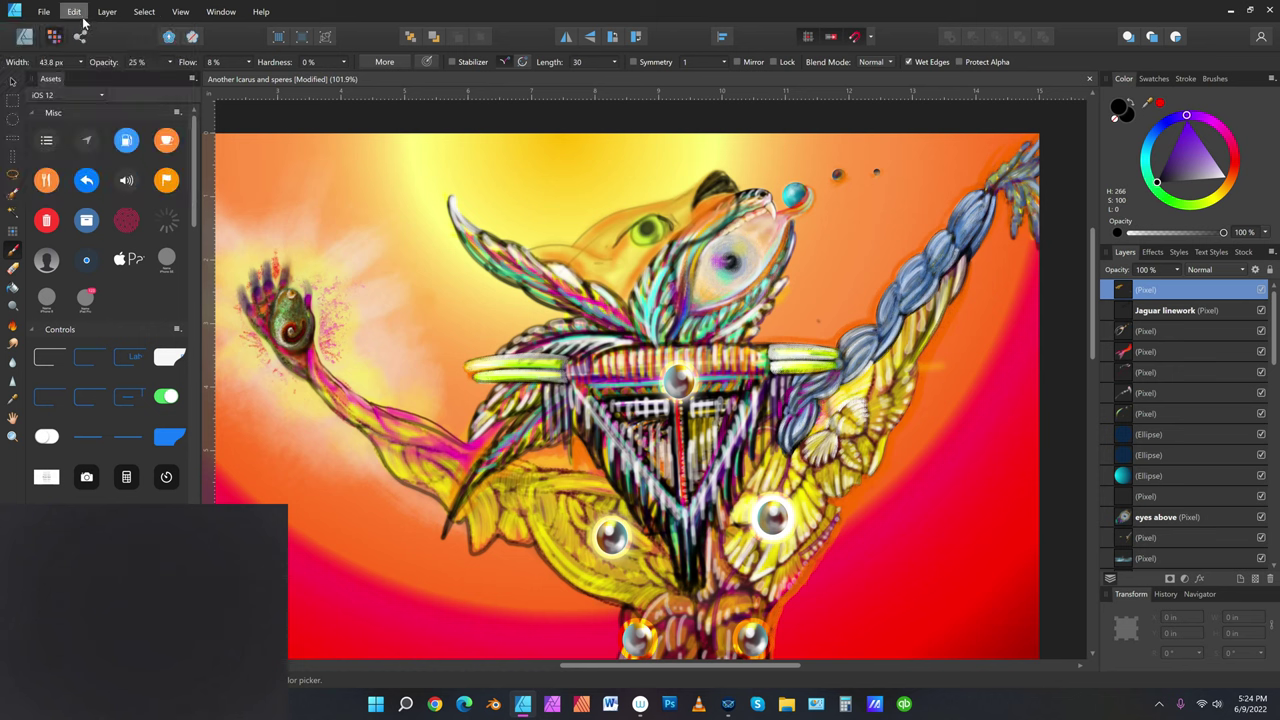
# Set the brush to white (H 266, S 100, L 100) and paint highlights around the jaguar's teeth and muzzle, enlarging the brush to 62.2 px
pyautogui.click(1225, 178)
pyautogui.moveTo(1229, 182); pyautogui.dragTo(1233, 182)
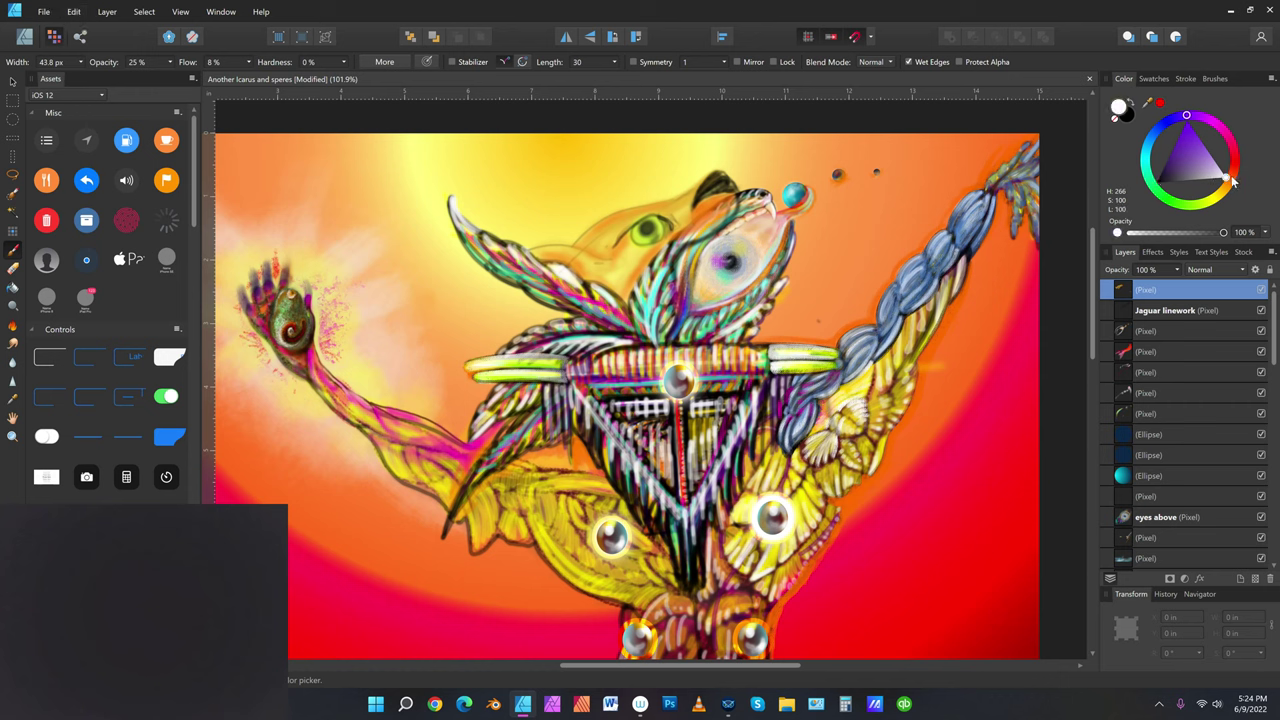
pyautogui.press('[')
pyautogui.press('[')
pyautogui.press('[')
pyautogui.press(']')
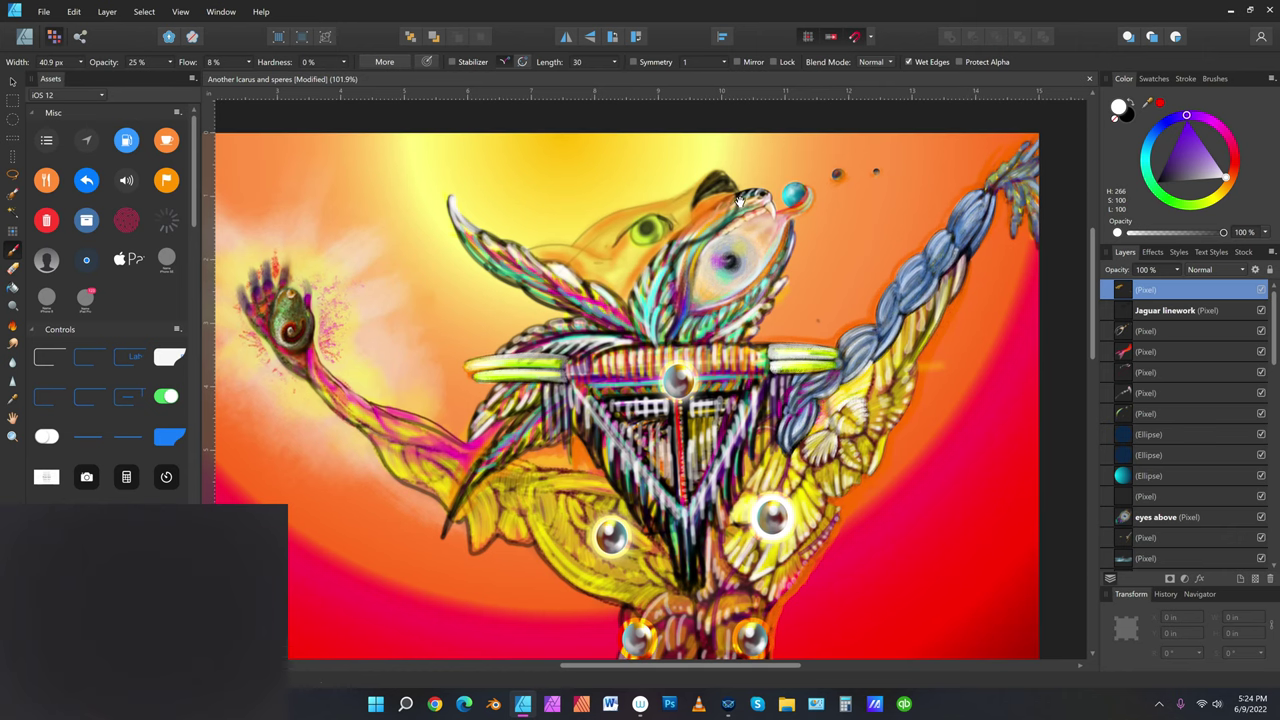
pyautogui.press(']')
pyautogui.press(']')
pyautogui.press(']')
pyautogui.moveTo(736, 202); pyautogui.dragTo(737, 192)
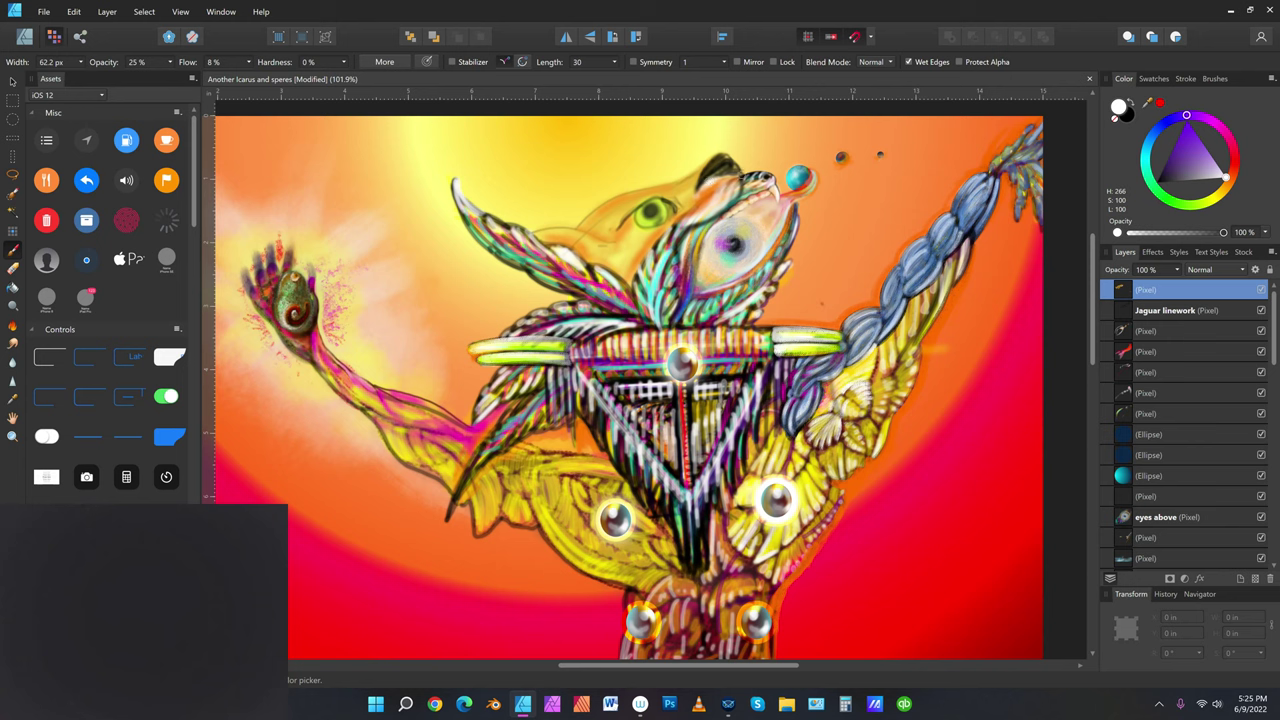
# Shade around the jaguar's nose and muzzle with amber (H 41), orange (H 29) and golden yellow (H 45) at 62.2 px, and save the document
pyautogui.click(1211, 198)
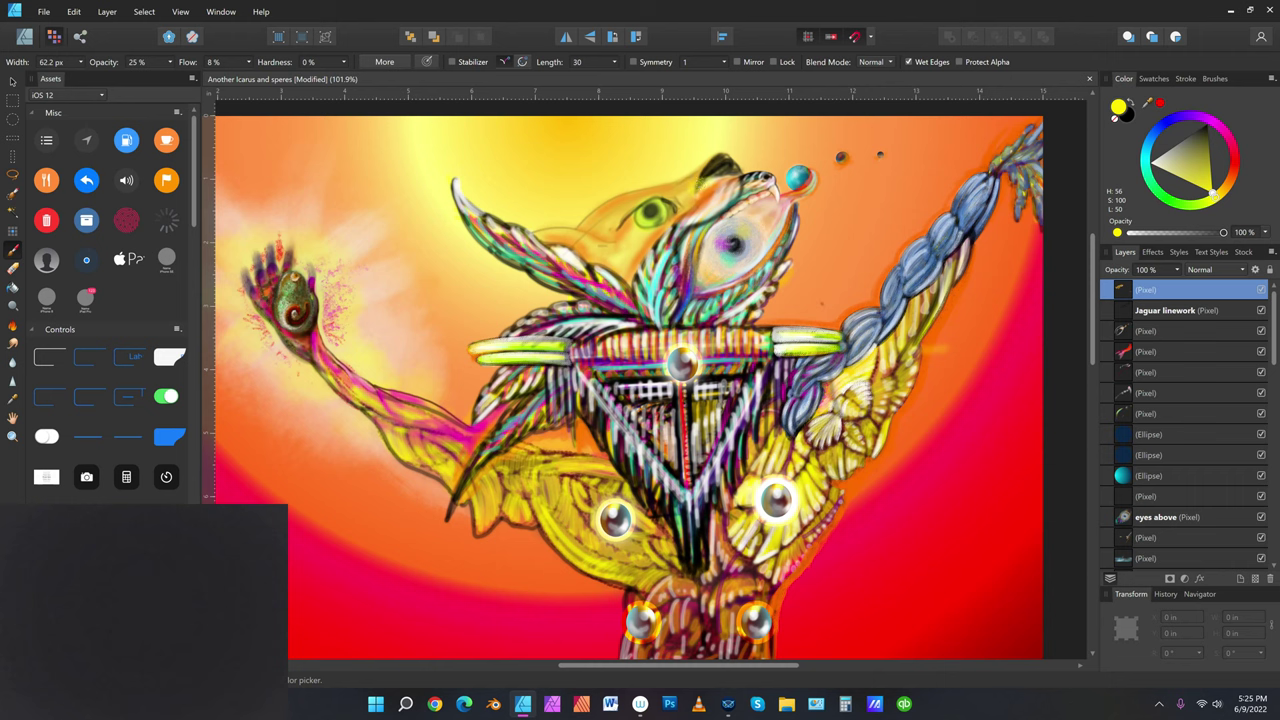
pyautogui.click(1228, 192)
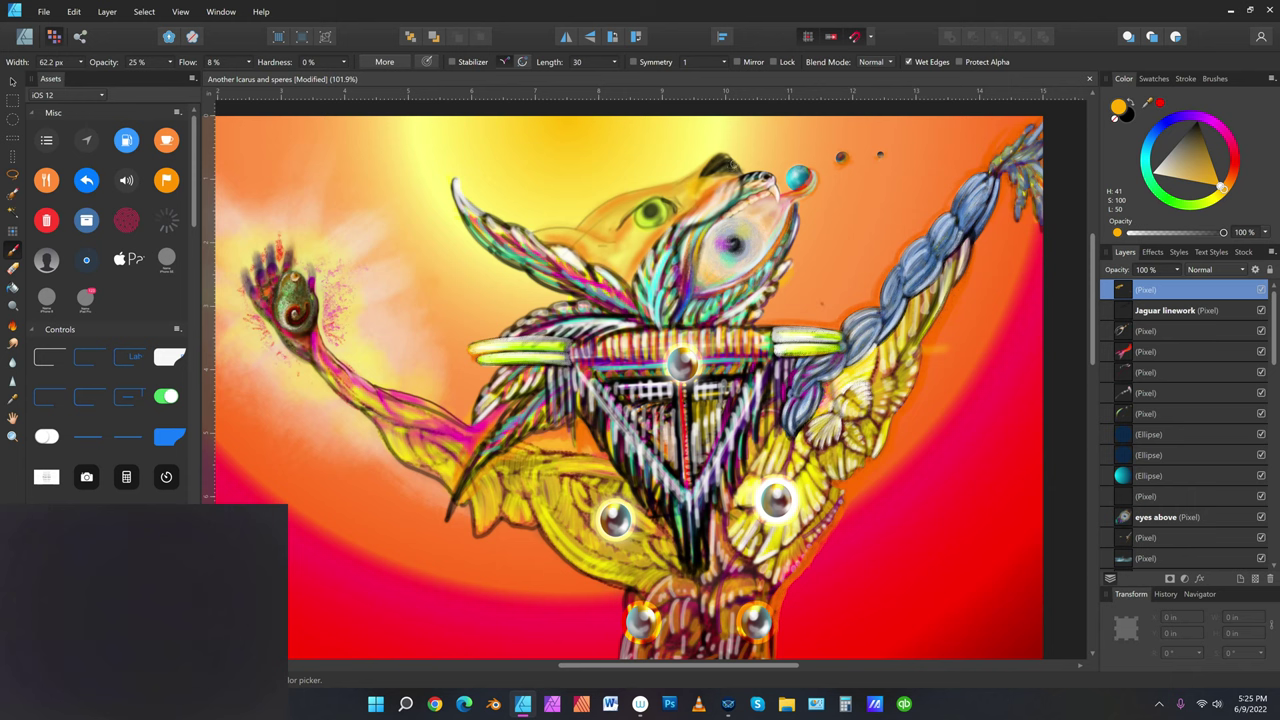
pyautogui.click(1198, 122)
pyautogui.moveTo(702, 177)
pyautogui.mouseDown()
pyautogui.moveTo(748, 142)
pyautogui.moveTo(718, 170)
pyautogui.mouseUp()
pyautogui.moveTo(1224, 195); pyautogui.dragTo(1227, 181)
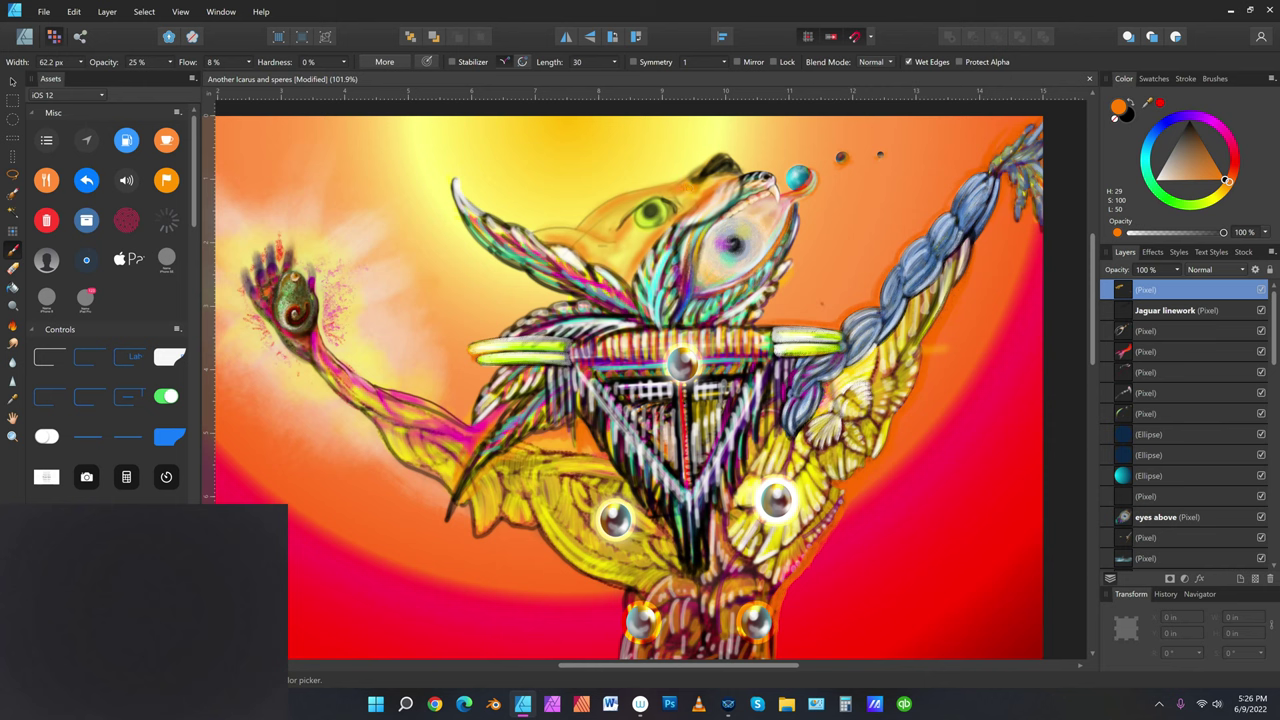
pyautogui.click(1222, 192)
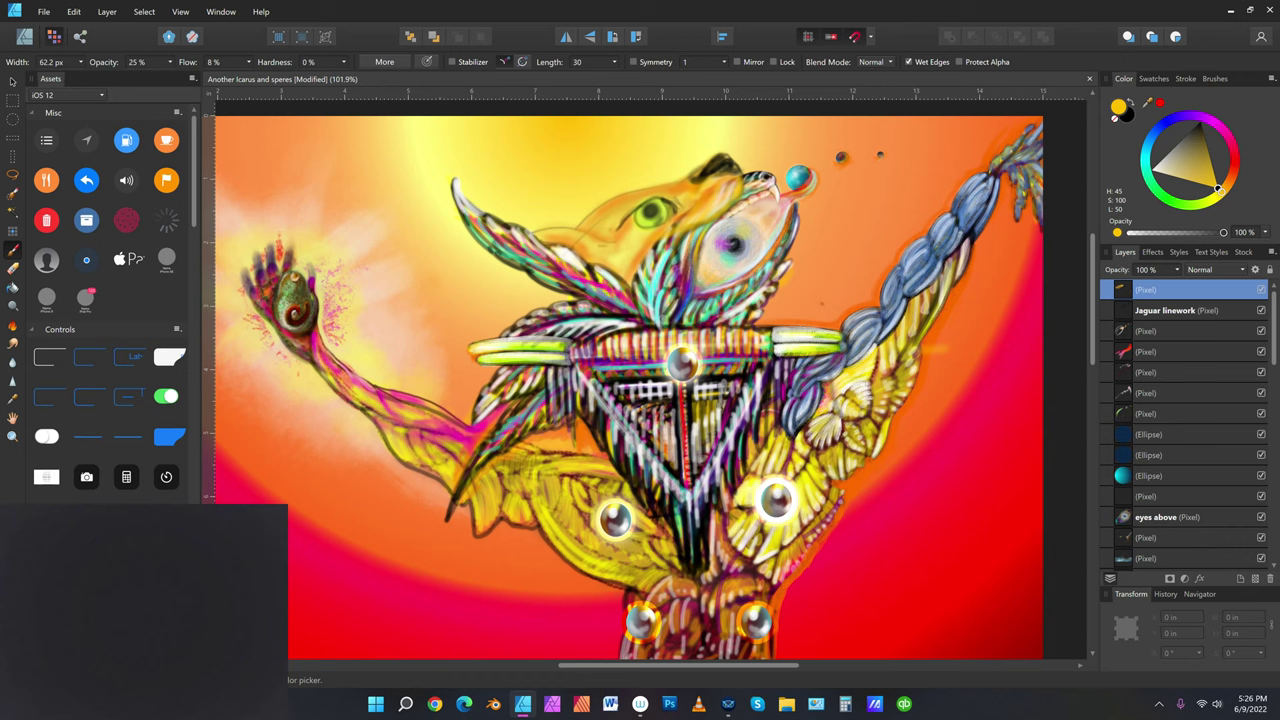
pyautogui.click(44, 12)
pyautogui.click(37, 113)
# Set the Paint Brush to black (H 267, S 100, L 0) at 14.4 px for close-up linework at the jaguar's mouth
pyautogui.click(12, 438)
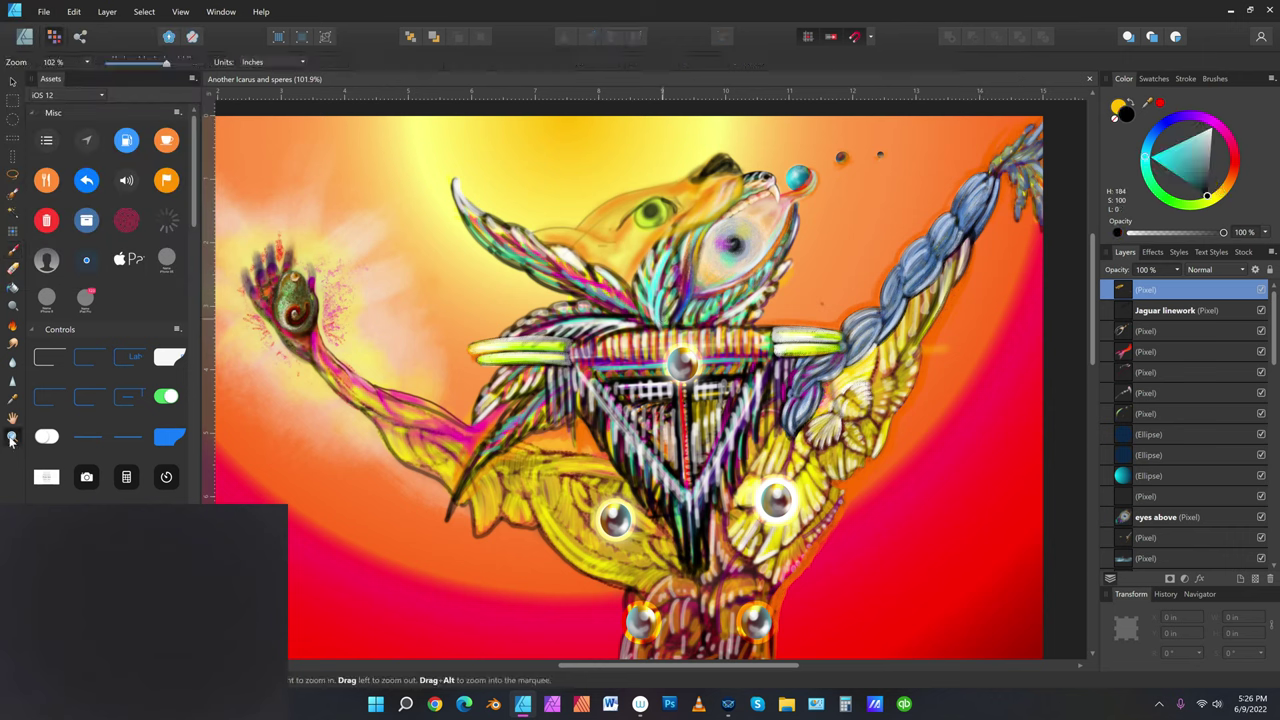
pyautogui.click(680, 240)
pyautogui.click(12, 420)
pyautogui.moveTo(756, 247); pyautogui.dragTo(640, 400)
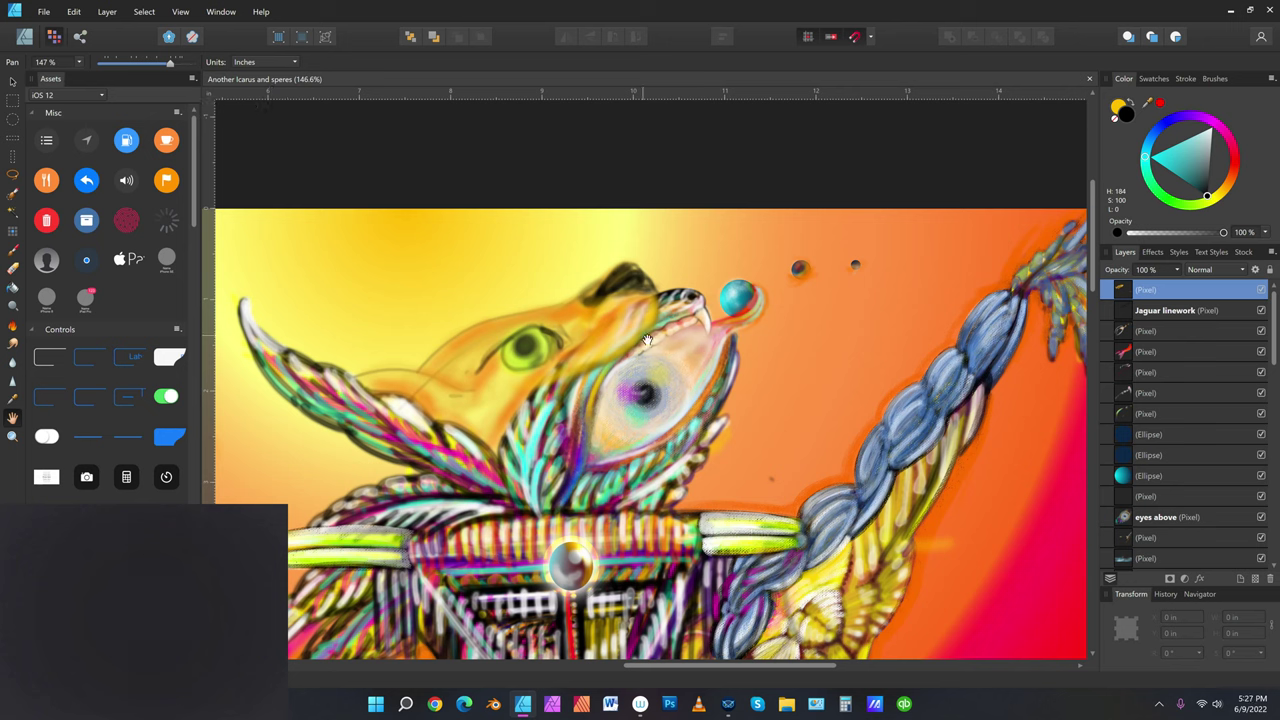
pyautogui.click(16, 251)
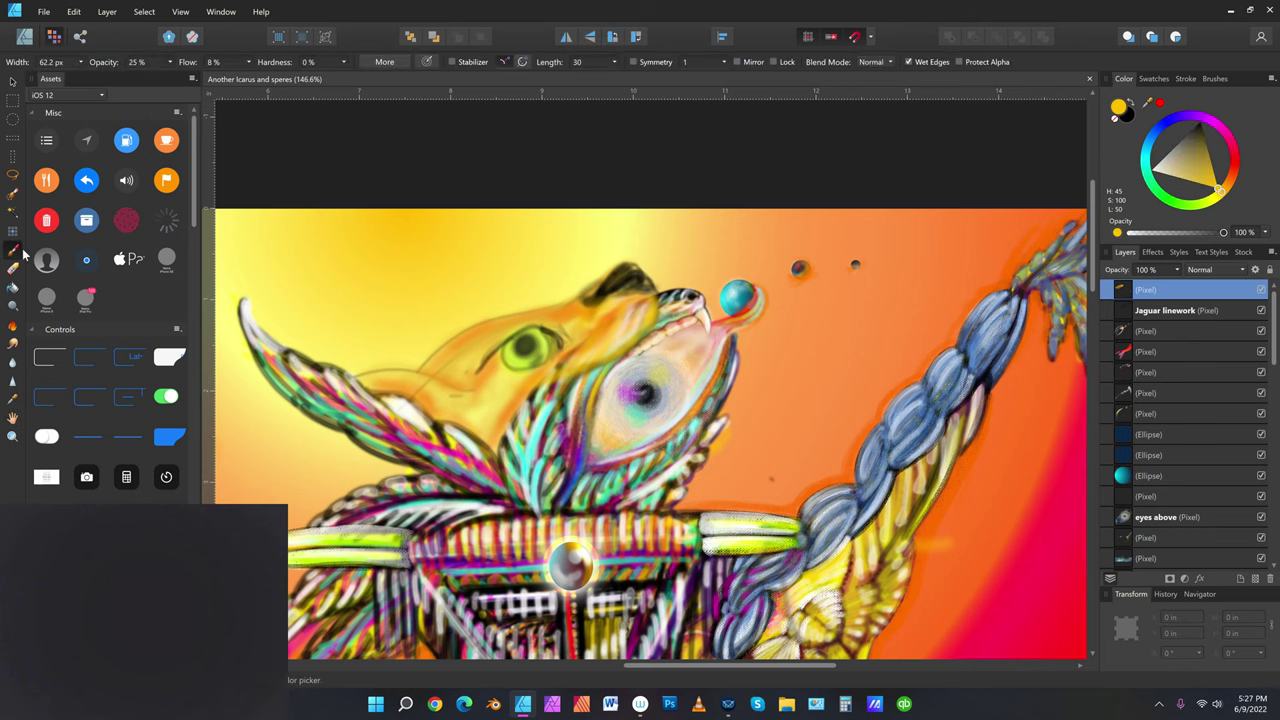
pyautogui.click(1189, 120)
pyautogui.moveTo(1176, 168); pyautogui.dragTo(1156, 181)
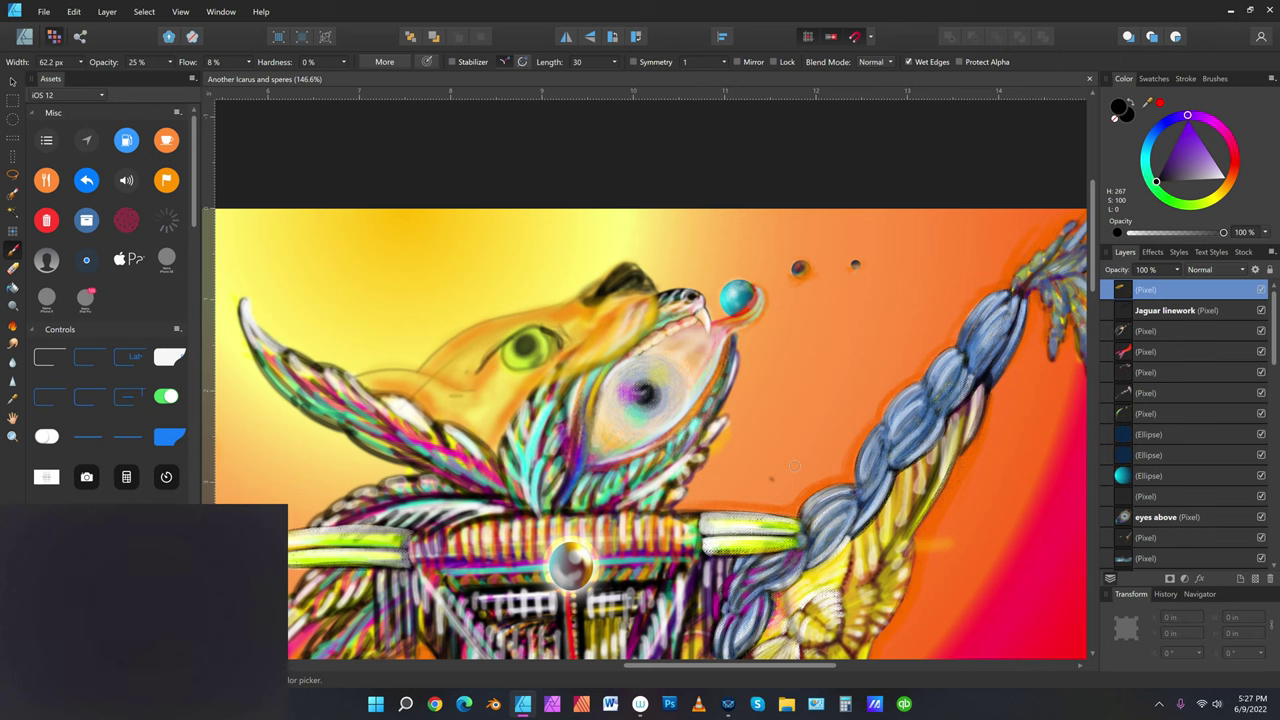
pyautogui.moveTo(652, 323); pyautogui.dragTo(659, 310)
pyautogui.press('[')
pyautogui.press('[')
pyautogui.press('[')
pyautogui.press('[')
pyautogui.press('[')
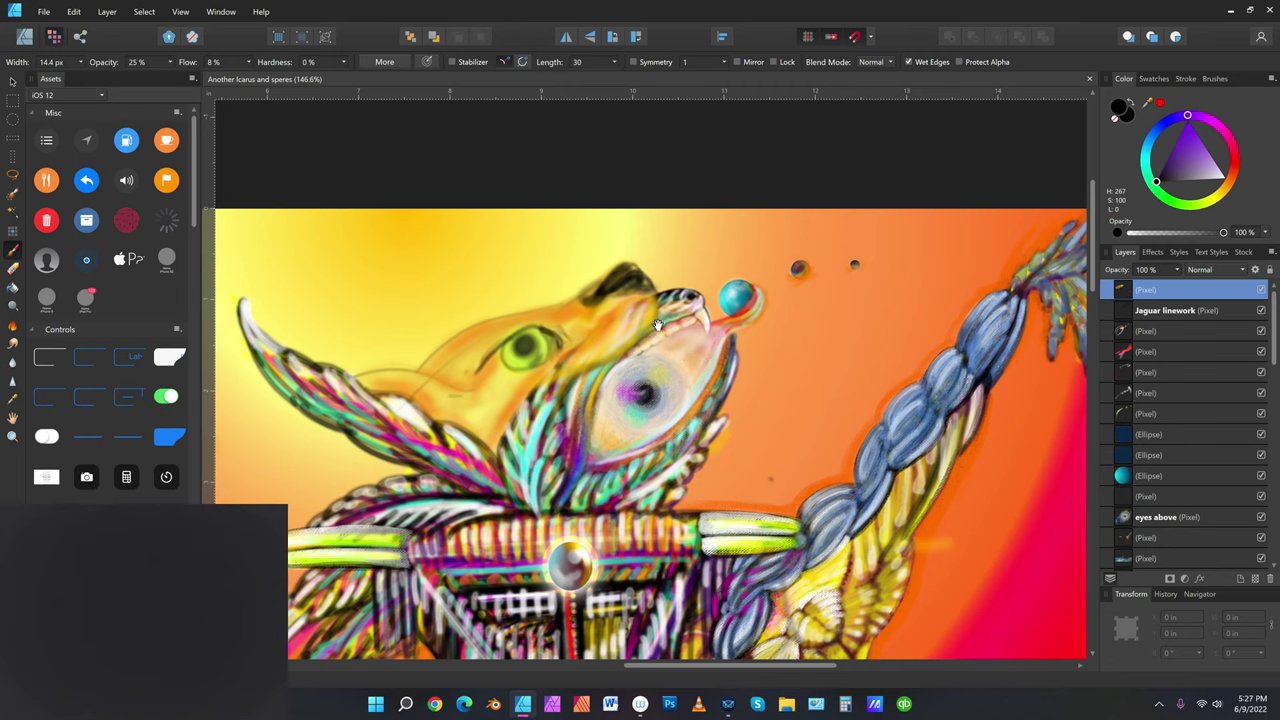
# Outline the front of the jaguar's muzzle and its jaw line in black with a 19.6 px brush
pyautogui.moveTo(660, 325); pyautogui.dragTo(663, 316)
pyautogui.scroll(-3, 662, 317)
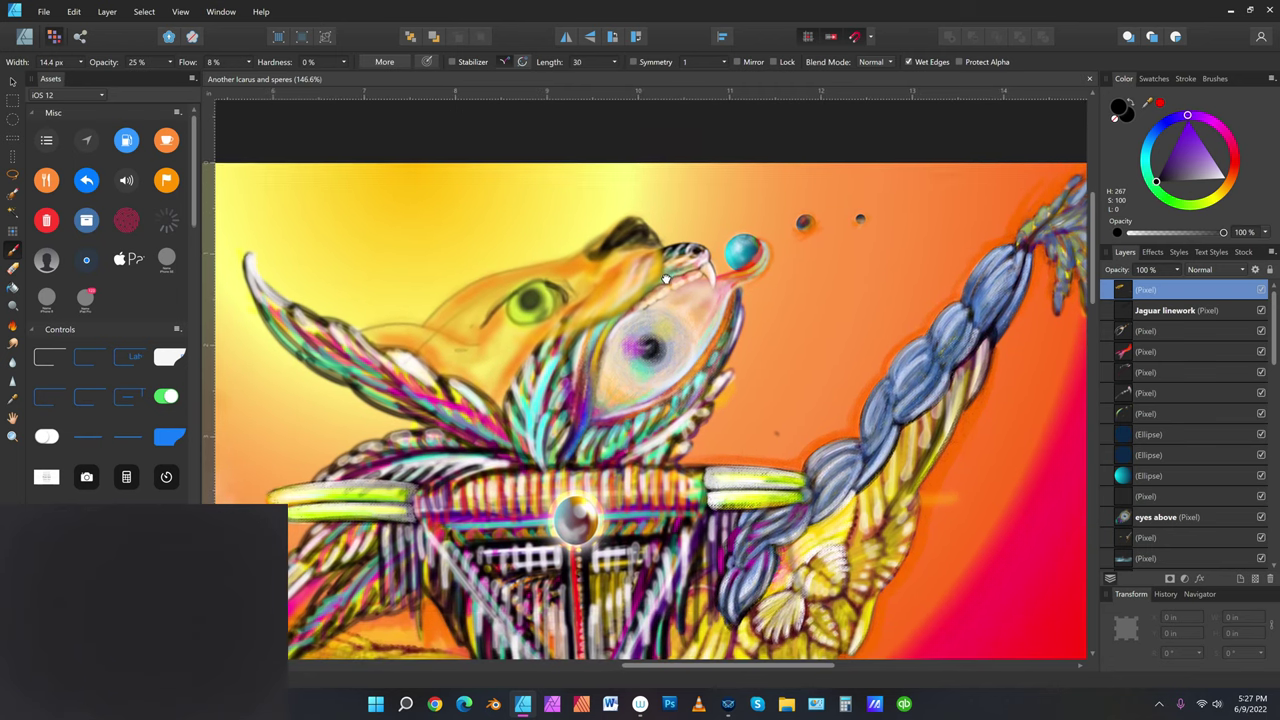
pyautogui.press('[')
pyautogui.press('[')
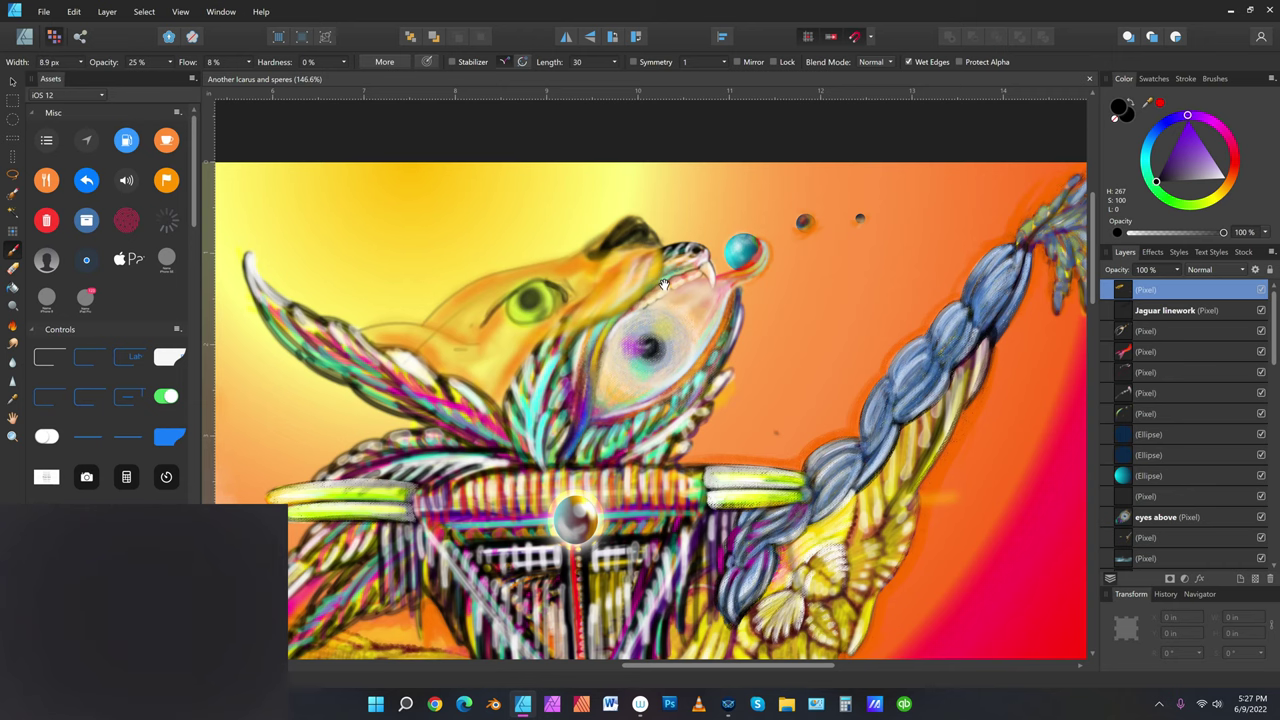
pyautogui.moveTo(663, 285)
pyautogui.mouseDown()
pyautogui.moveTo(655, 297)
pyautogui.moveTo(666, 268)
pyautogui.mouseUp()
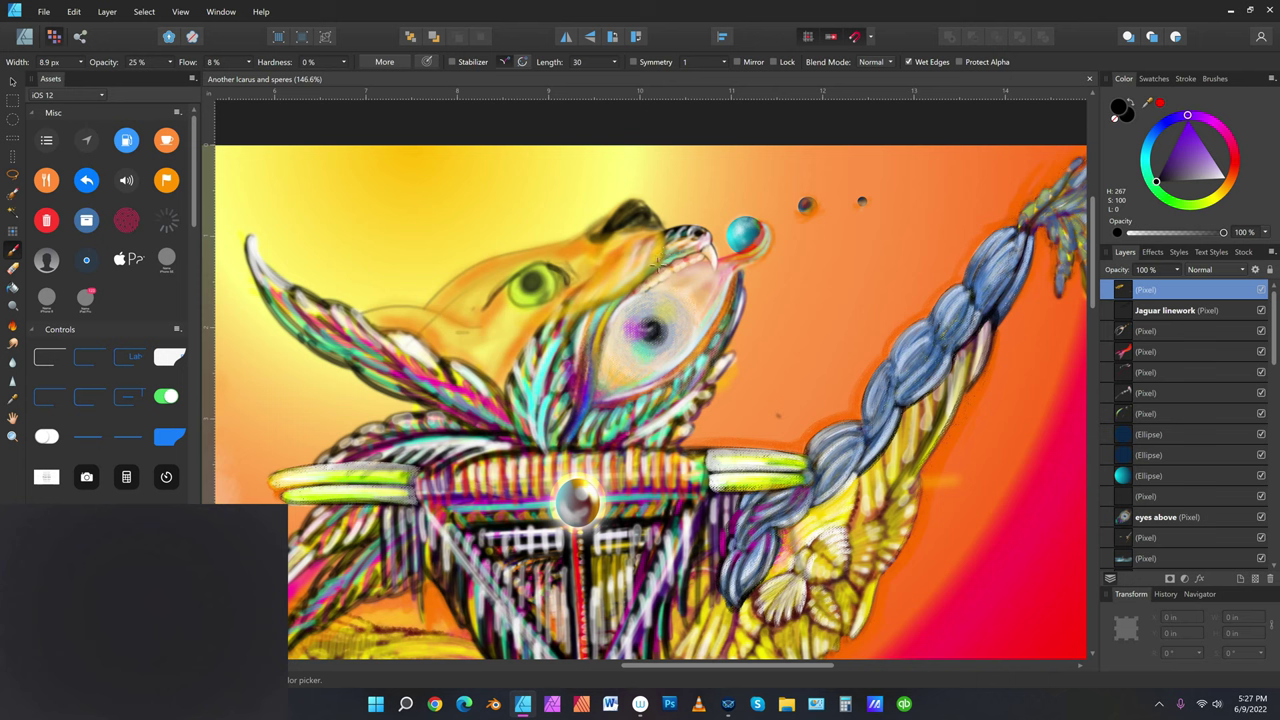
pyautogui.press('[')
pyautogui.press(']')
pyautogui.press(']')
pyautogui.press(']')
pyautogui.press(']')
pyautogui.press(']')
pyautogui.click(663, 233)
pyautogui.moveTo(663, 236); pyautogui.dragTo(655, 276)
pyautogui.moveTo(620, 304)
pyautogui.mouseDown()
pyautogui.moveTo(595, 313)
pyautogui.moveTo(572, 364)
pyautogui.mouseUp()
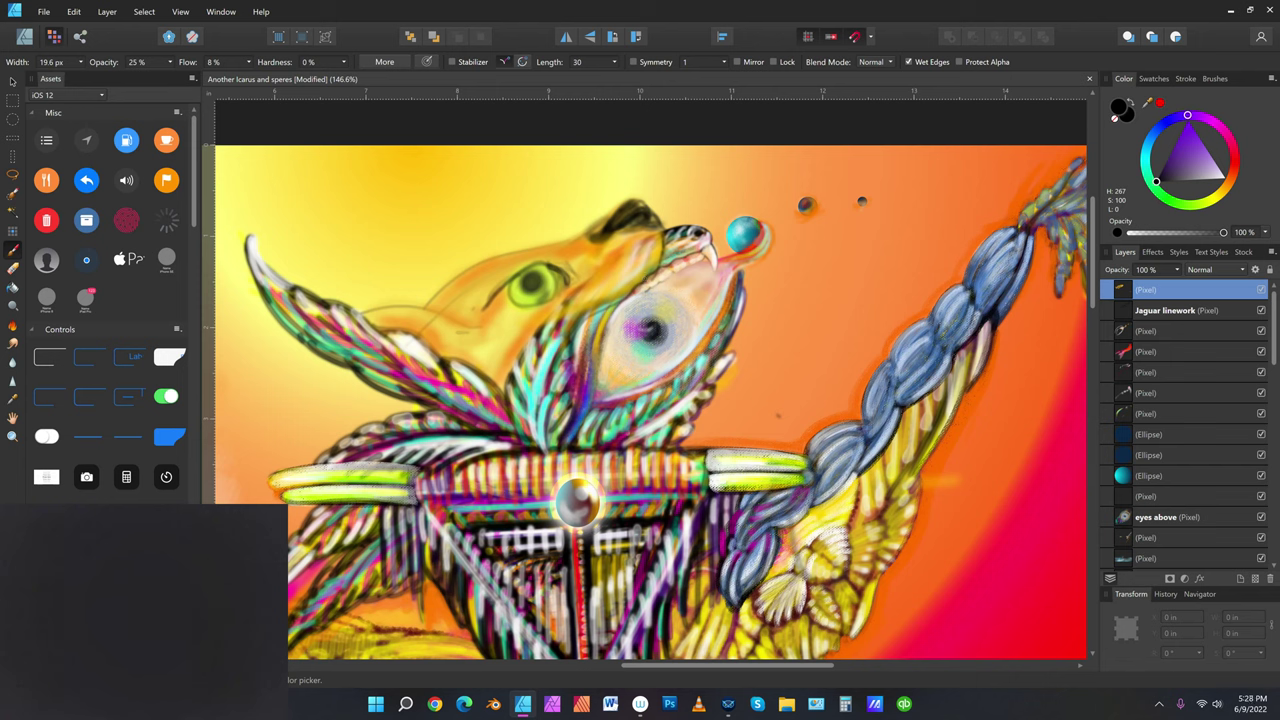
# Darken the jaguar's jaw line and nose in black (H 267, S 100, L 0), enlarging the brush to 34.2 px
pyautogui.moveTo(578, 326); pyautogui.dragTo(574, 344)
pyautogui.click(1225, 178)
pyautogui.click(1165, 177)
pyautogui.click(1156, 181)
pyautogui.press(']')
pyautogui.press(']')
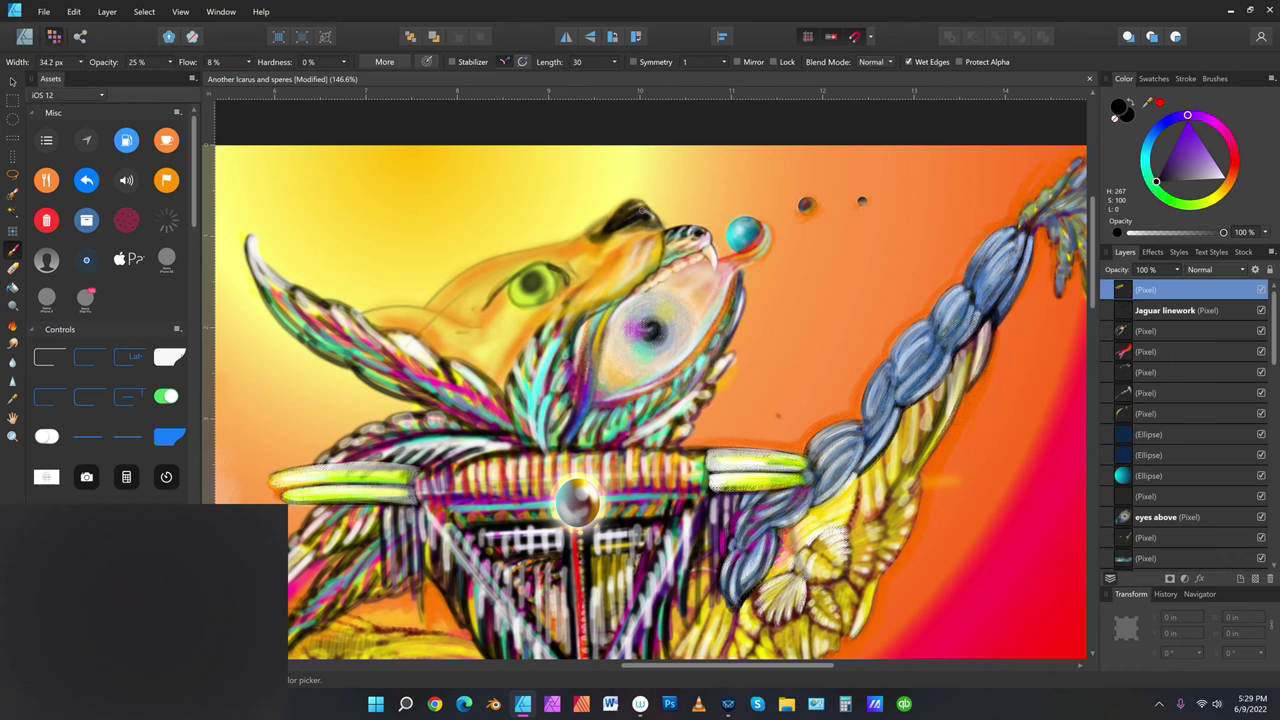
pyautogui.moveTo(626, 211)
pyautogui.mouseDown()
pyautogui.moveTo(656, 198)
pyautogui.moveTo(643, 207)
pyautogui.moveTo(655, 219)
pyautogui.moveTo(645, 206)
pyautogui.moveTo(652, 216)
pyautogui.moveTo(620, 220)
pyautogui.moveTo(627, 207)
pyautogui.moveTo(602, 227)
pyautogui.moveTo(615, 222)
pyautogui.mouseUp()
# Paint the jaguar's muzzle around the nose amber (H 38, S 100, L 50), enlarging the brush from 15.2 px to 81.2 px
pyautogui.press('[')
pyautogui.press('[')
pyautogui.press('[')
pyautogui.click(1219, 196)
pyautogui.click(1222, 192)
pyautogui.moveTo(1228, 190); pyautogui.dragTo(1226, 187)
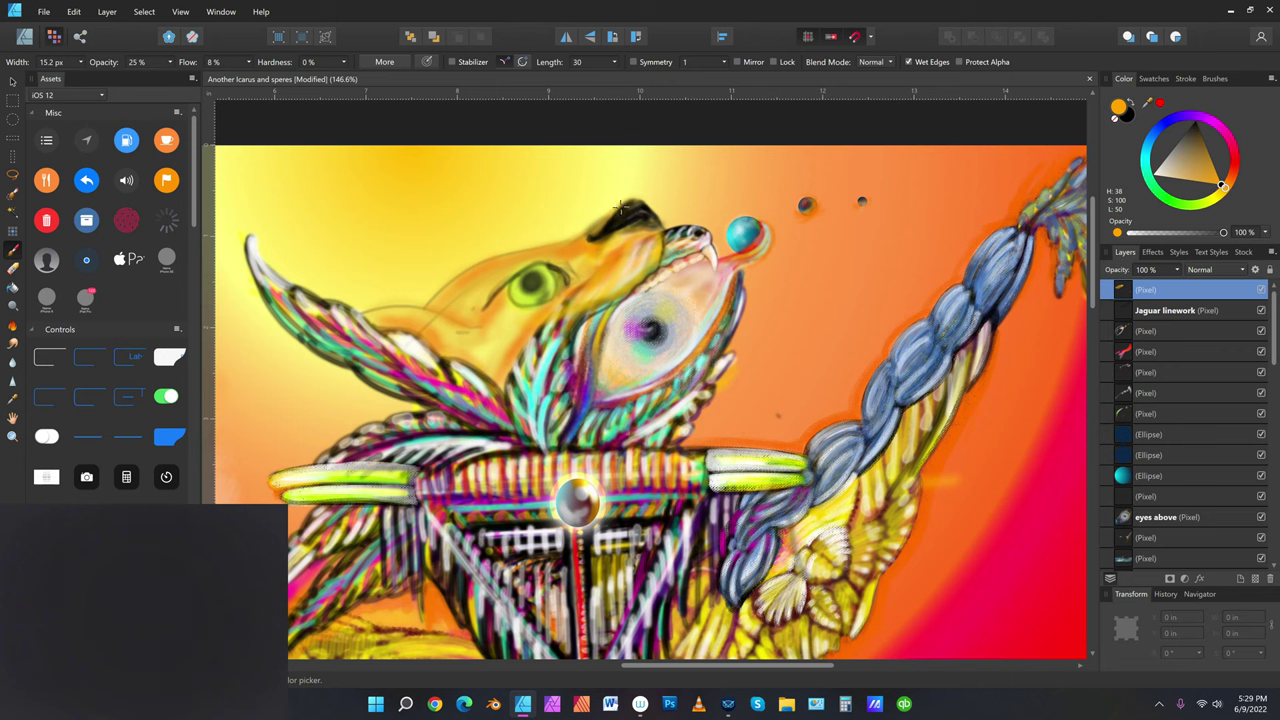
pyautogui.press(']')
pyautogui.press(']')
pyautogui.press(']')
pyautogui.press(']')
pyautogui.press(']')
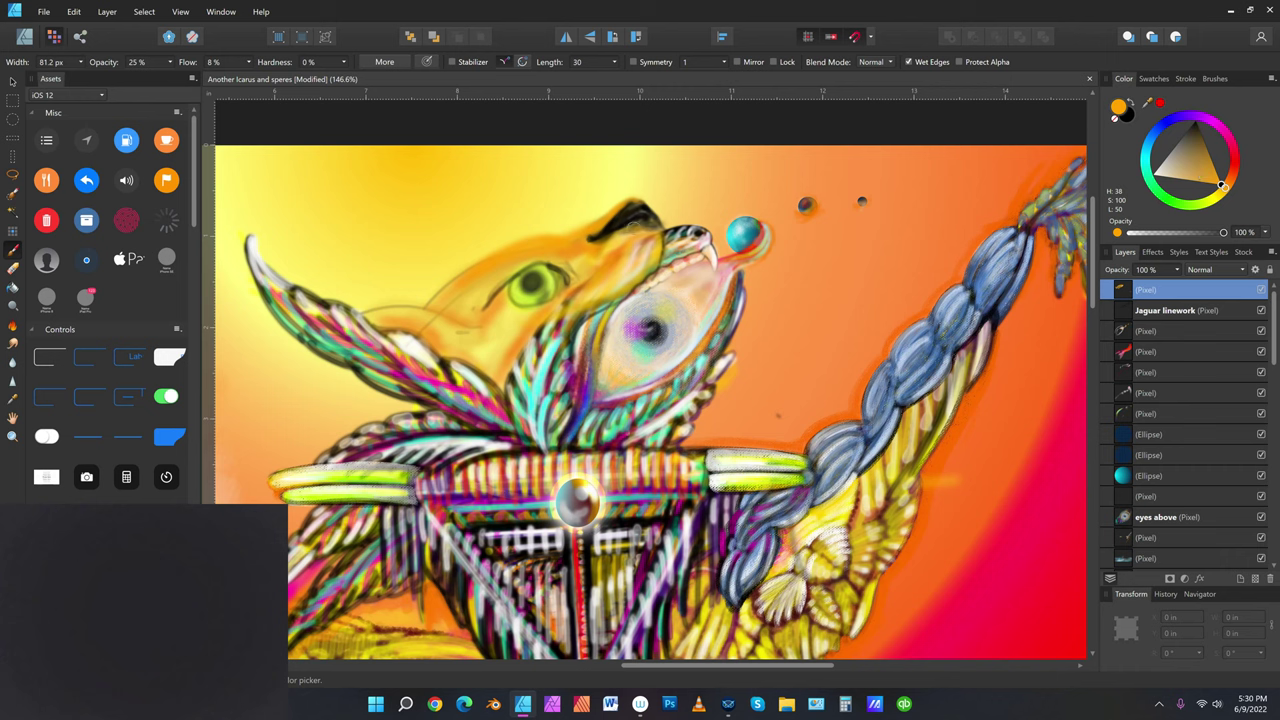
pyautogui.moveTo(600, 240); pyautogui.dragTo(640, 223)
# Set the brush to light amber (H 38, S 84, L 65) at 60.2 px and lighten the jaguar's muzzle
pyautogui.press(']')
pyautogui.press(']')
pyautogui.press(']')
pyautogui.press(']')
pyautogui.press(']')
pyautogui.press(']')
pyautogui.press(']')
pyautogui.press(']')
pyautogui.press(']')
pyautogui.press(']')
pyautogui.press(']')
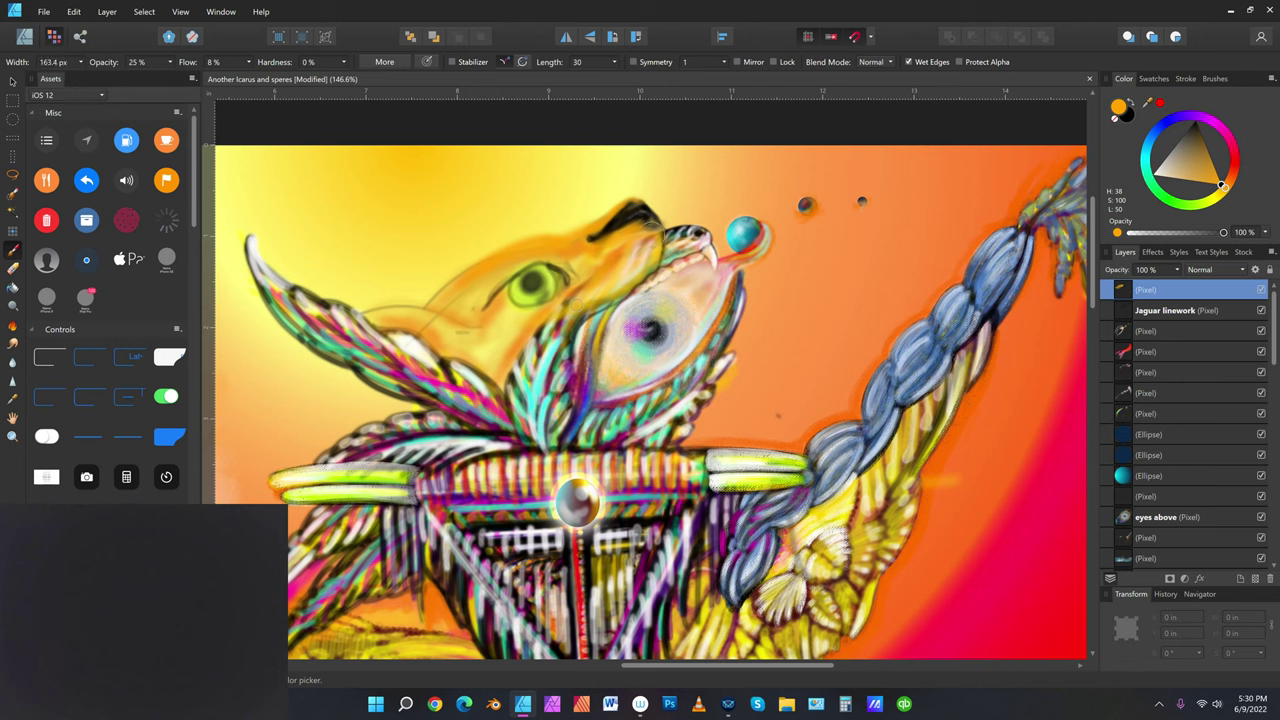
pyautogui.press('[')
pyautogui.press('[')
pyautogui.press('[')
pyautogui.press('[')
pyautogui.press('[')
pyautogui.press('[')
pyautogui.press('[')
pyautogui.press('[')
pyautogui.press('[')
pyautogui.click(1219, 185)
pyautogui.click(1197, 180)
pyautogui.press(']')
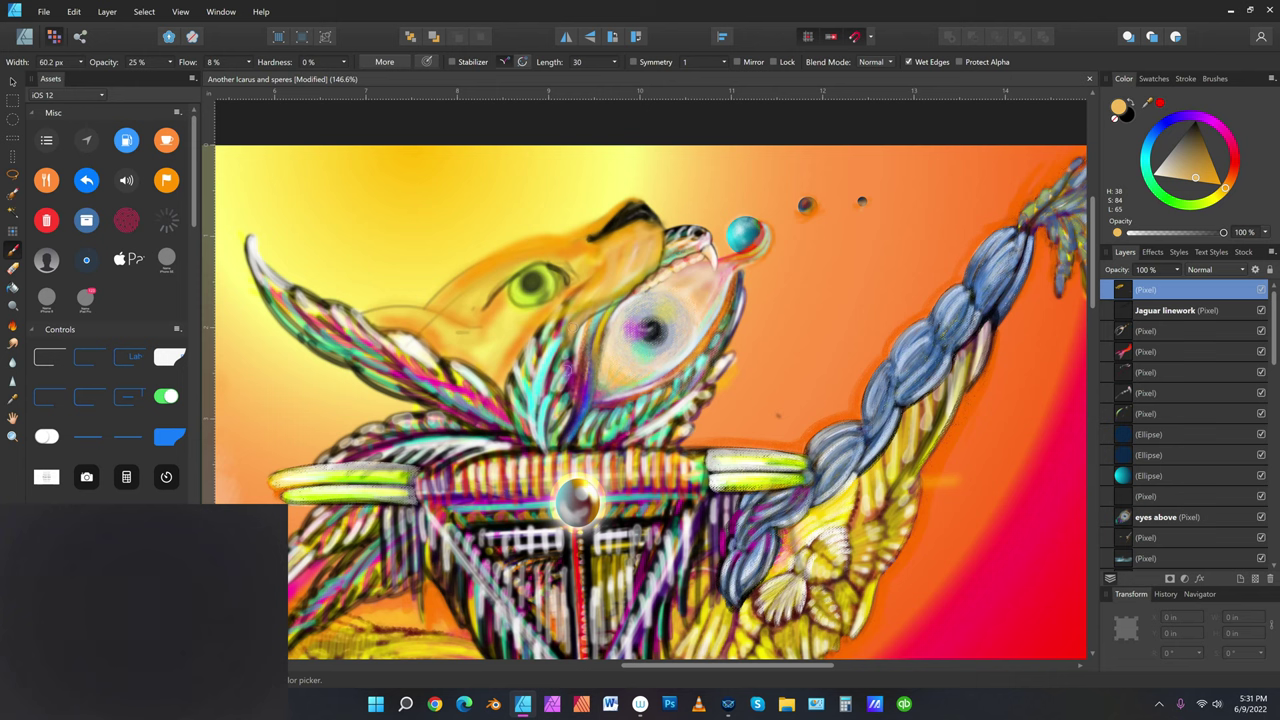
# Paint white highlights along the front of the jaguar's muzzle, starting with a 39.7 px brush and reducing its size
pyautogui.click(1154, 175)
pyautogui.press(']')
pyautogui.press('[')
pyautogui.press('[')
pyautogui.press('[')
pyautogui.press('[')
pyautogui.moveTo(662, 232); pyautogui.dragTo(655, 262)
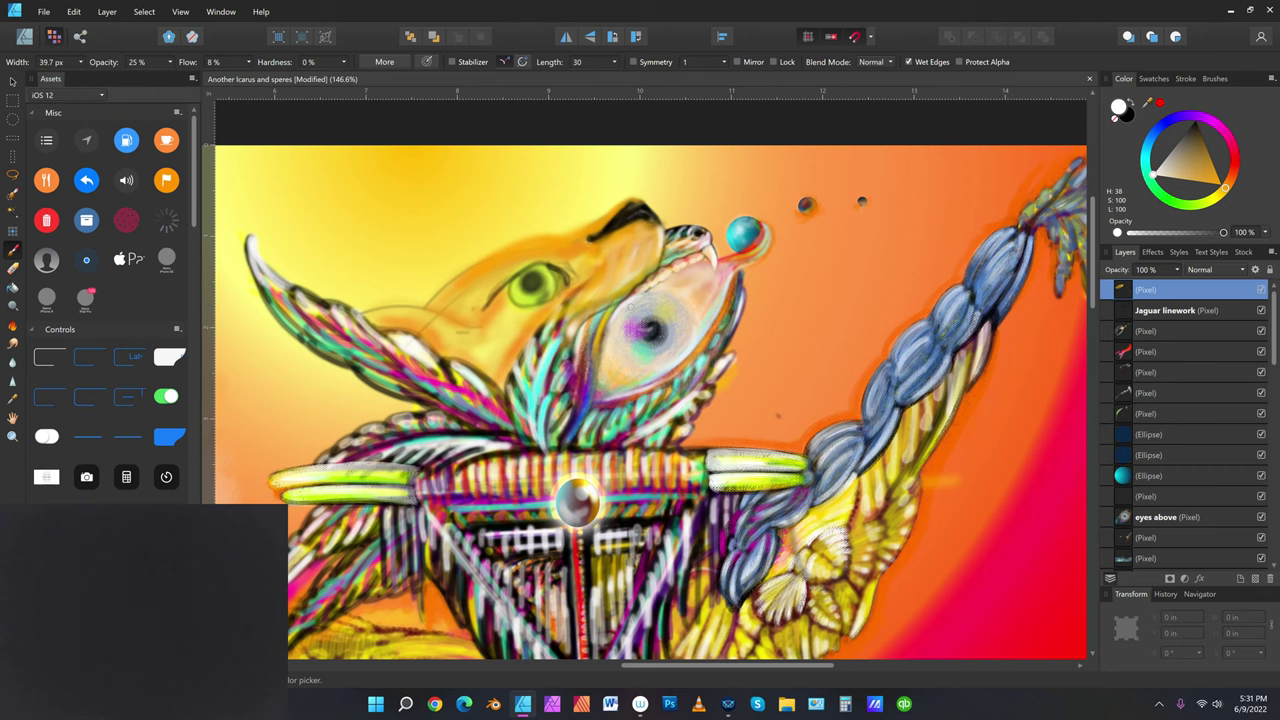
pyautogui.press('[')
pyautogui.press('[')
pyautogui.press('[')
pyautogui.moveTo(634, 226); pyautogui.dragTo(597, 241)
# Blend white over the rounded part of the jaguar's muzzle with the brush enlarged to 78.4 px
pyautogui.press('[')
pyautogui.press('[')
pyautogui.press(']')
pyautogui.press(']')
pyautogui.press(']')
pyautogui.press(']')
pyautogui.press(']')
pyautogui.press(']')
pyautogui.press(']')
pyautogui.moveTo(645, 236)
pyautogui.mouseDown()
pyautogui.moveTo(617, 240)
pyautogui.moveTo(631, 234)
pyautogui.moveTo(629, 256)
pyautogui.moveTo(652, 240)
pyautogui.moveTo(640, 270)
pyautogui.moveTo(646, 252)
pyautogui.moveTo(616, 268)
pyautogui.moveTo(646, 248)
pyautogui.mouseUp()
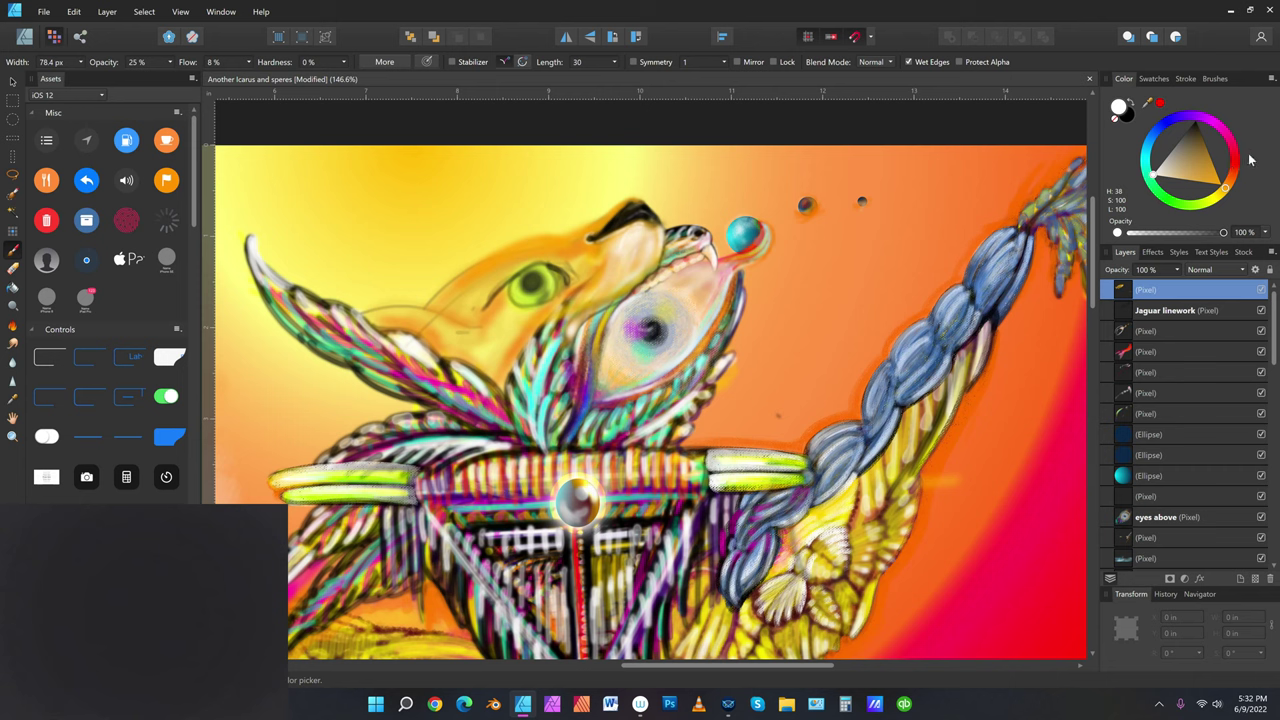
# Shade the jaguar's cheek below the muzzle and along the feathers in reddish brown (H 15, S 100, L 23) at 78.4 px
pyautogui.click(1230, 178)
pyautogui.moveTo(1234, 181); pyautogui.dragTo(1214, 135)
pyautogui.click(1199, 146)
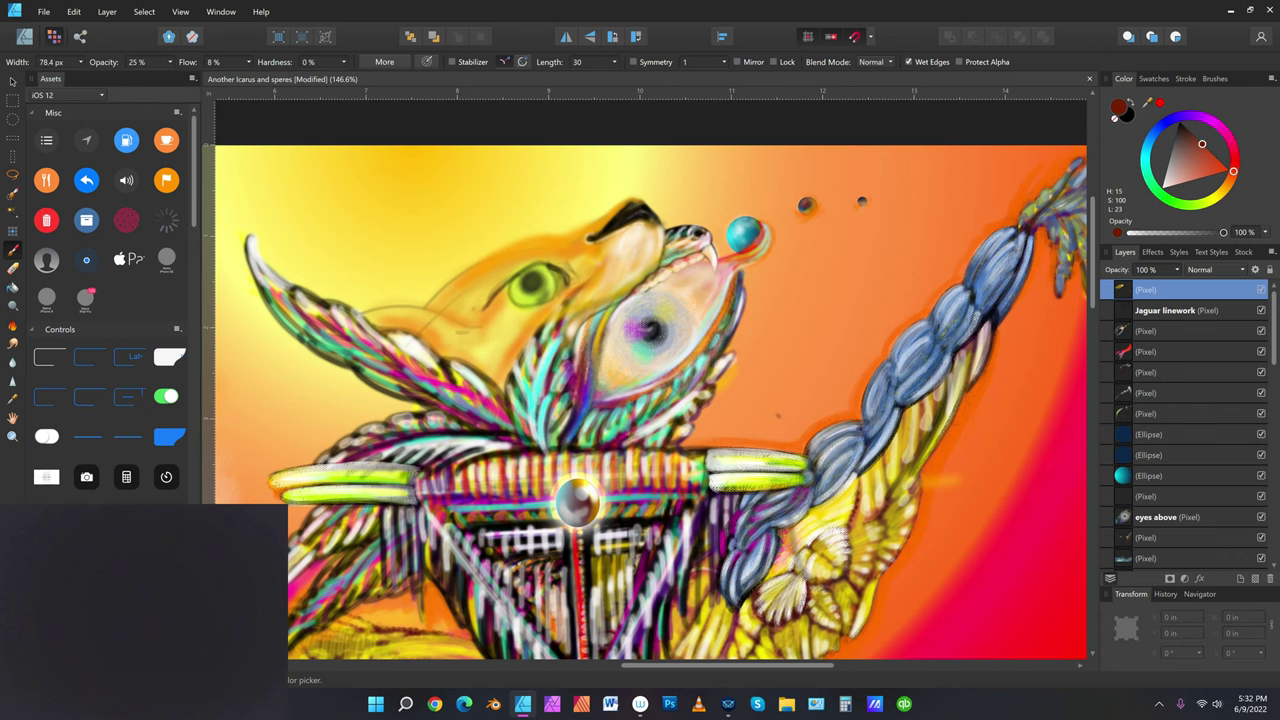
pyautogui.moveTo(572, 261)
pyautogui.mouseDown()
pyautogui.moveTo(632, 277)
pyautogui.moveTo(600, 272)
pyautogui.moveTo(634, 291)
pyautogui.mouseUp()
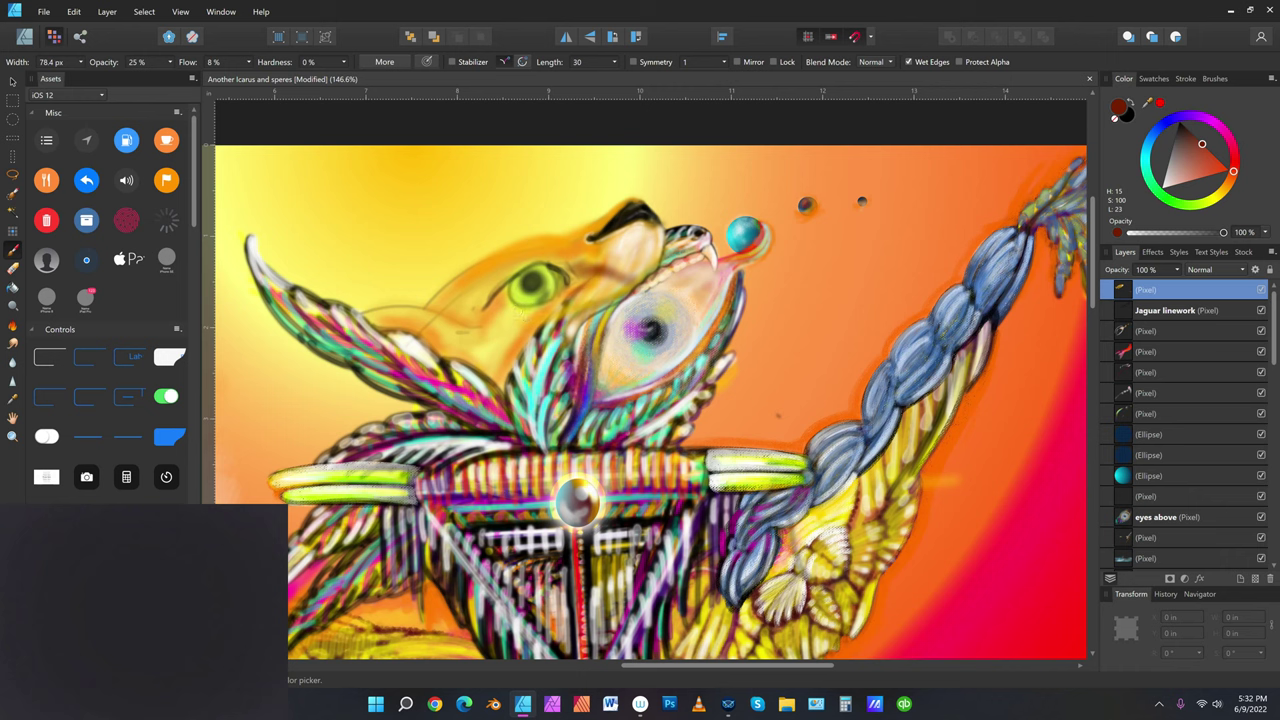
pyautogui.moveTo(503, 305); pyautogui.dragTo(511, 379)
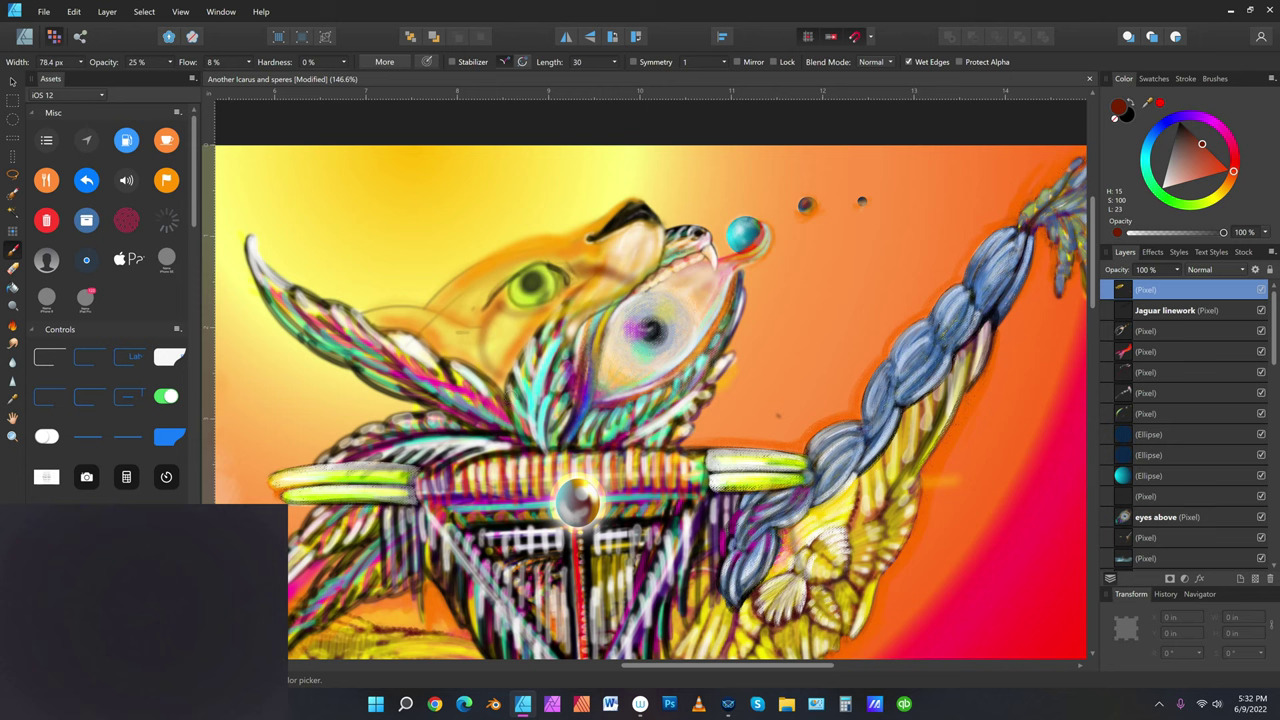
# Shade the jaguar's muzzle and jaw in brown, darkening the colour to H 15, S 100, L 16, and save the document
pyautogui.moveTo(616, 266)
pyautogui.mouseDown()
pyautogui.moveTo(645, 226)
pyautogui.moveTo(650, 250)
pyautogui.moveTo(618, 213)
pyautogui.mouseUp()
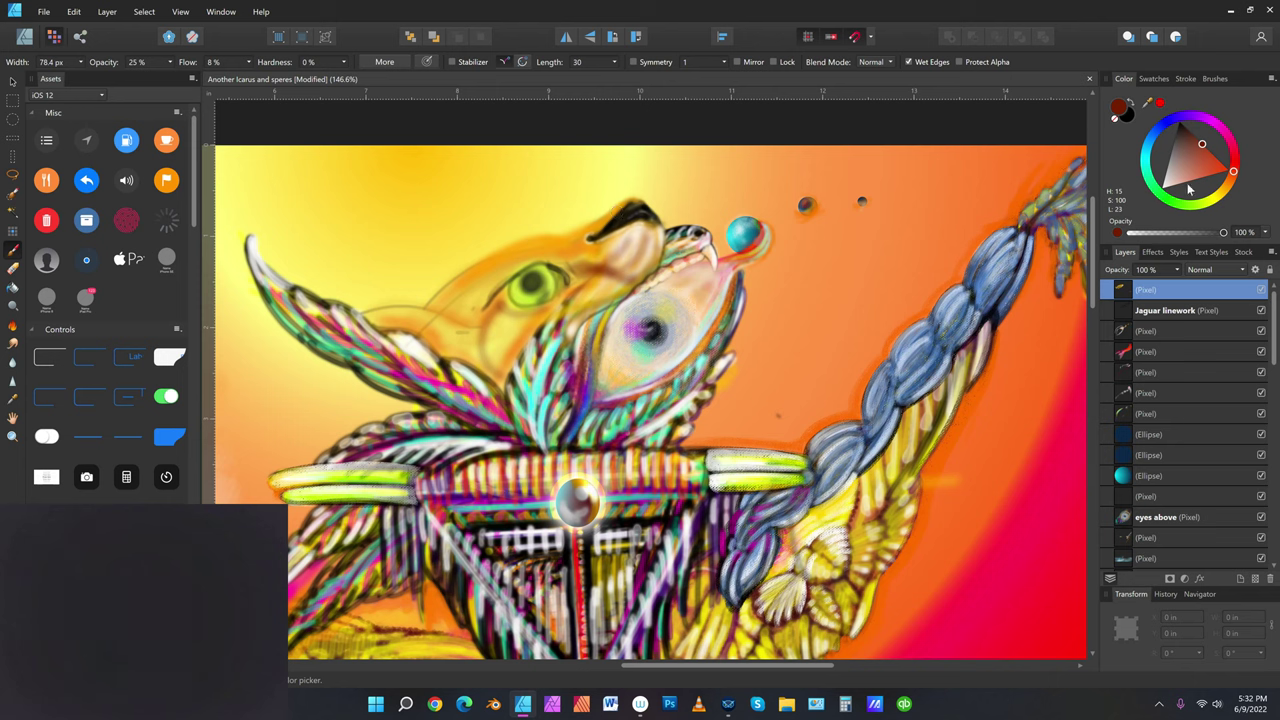
pyautogui.moveTo(608, 230)
pyautogui.mouseDown()
pyautogui.moveTo(598, 241)
pyautogui.moveTo(610, 250)
pyautogui.mouseUp()
pyautogui.click(1191, 134)
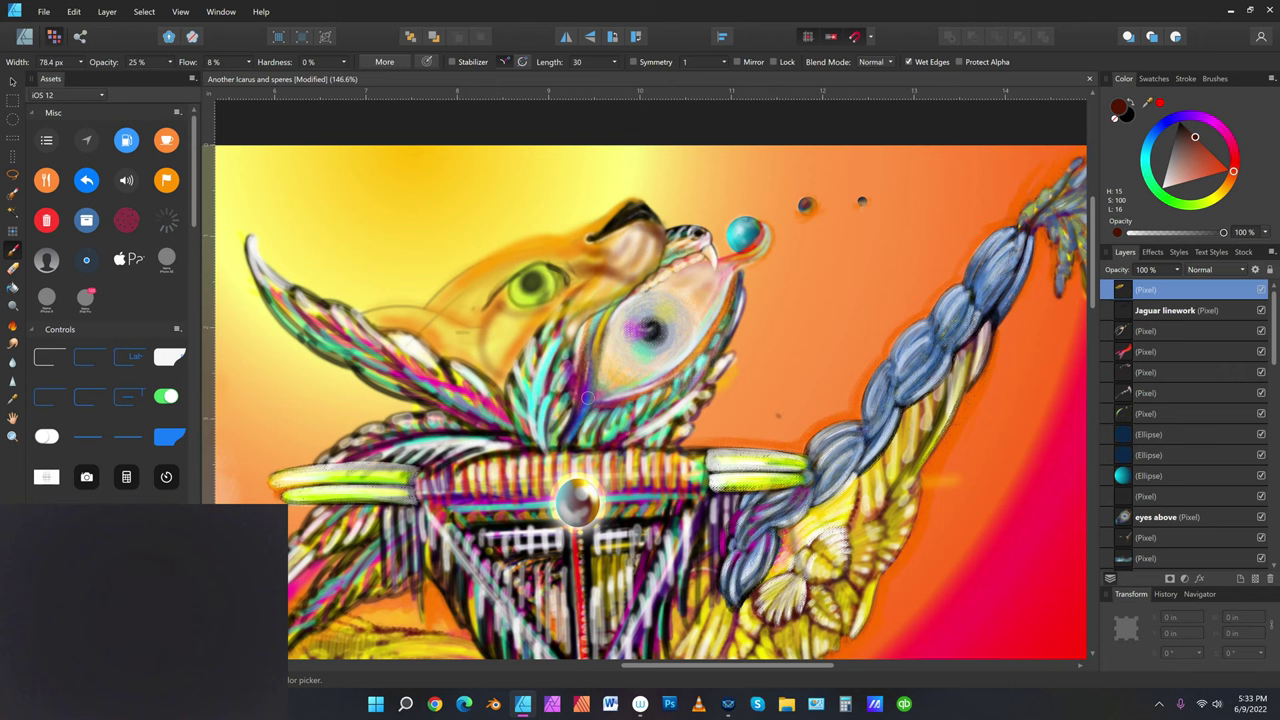
pyautogui.moveTo(590, 321); pyautogui.dragTo(637, 289)
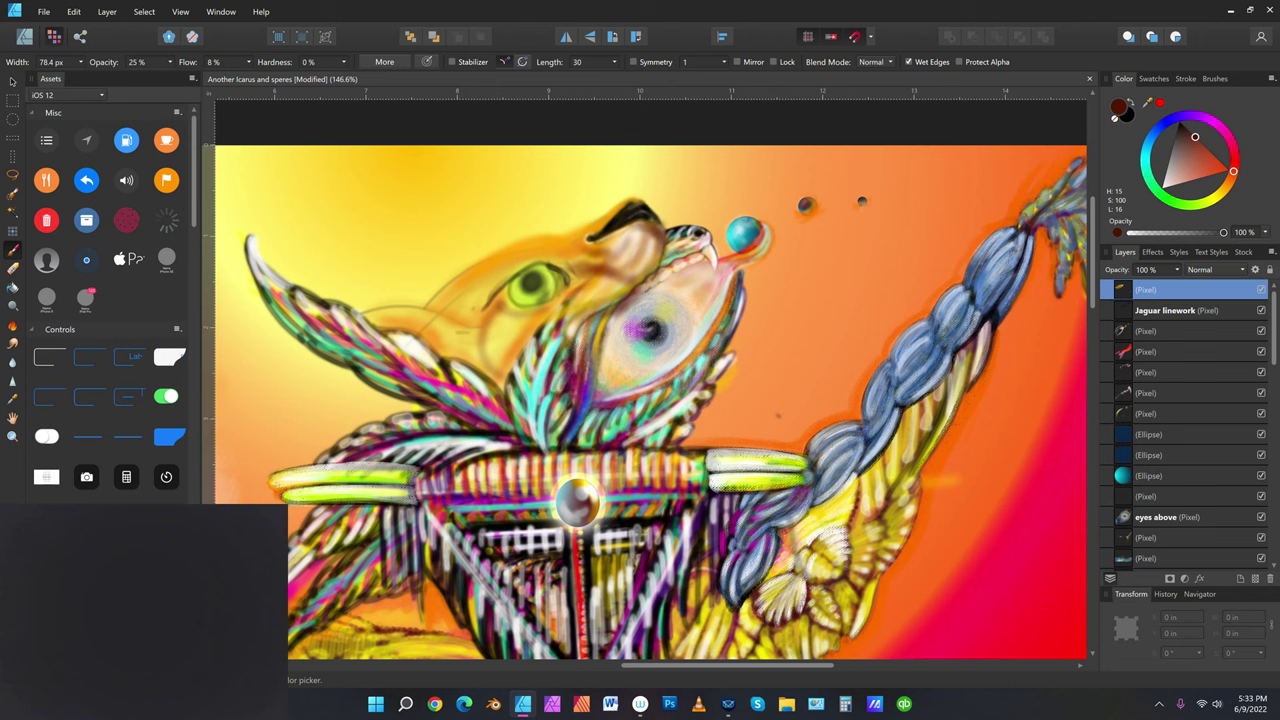
pyautogui.click(44, 12)
pyautogui.click(40, 120)
# Darken the jaguar's nose in black with the brush reduced to 34.8 px
pyautogui.click(1180, 122)
pyautogui.press('[')
pyautogui.press('[')
pyautogui.press('[')
pyautogui.click(638, 202)
pyautogui.moveTo(628, 206); pyautogui.dragTo(645, 205)
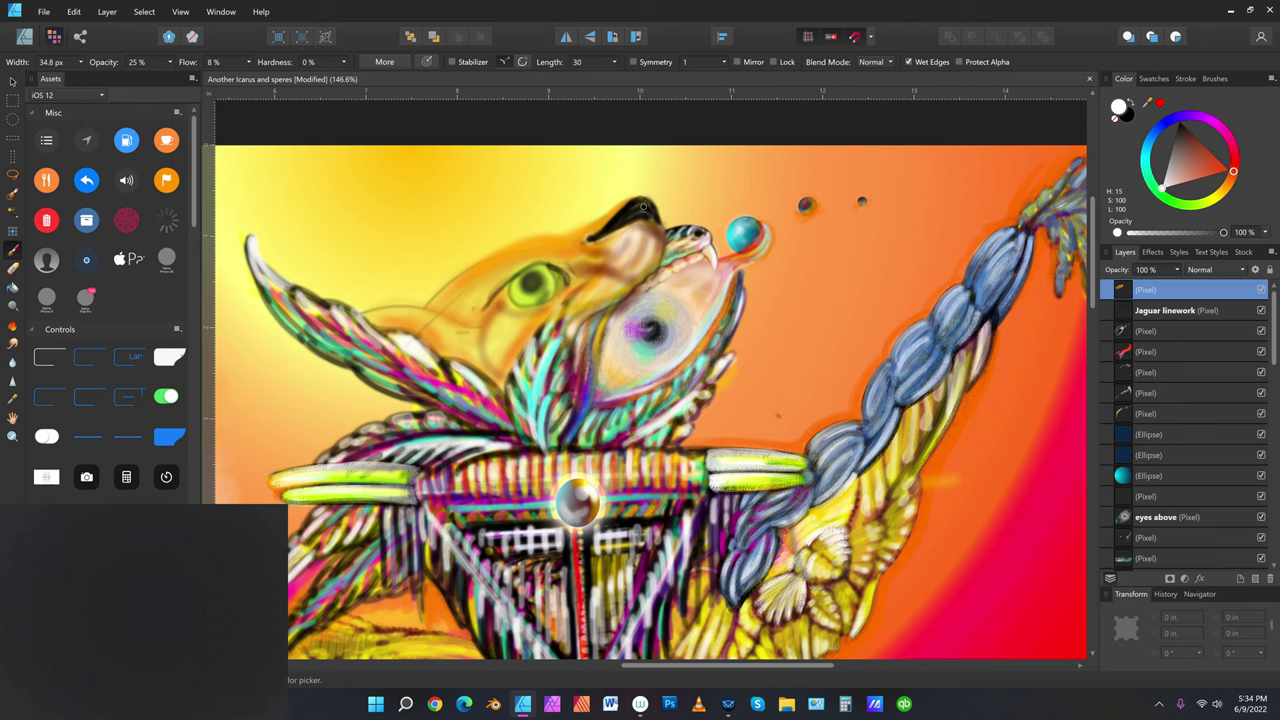
# Add light blue highlights (H 195, S 89, L 76) to the jaguar's nose, undoing one stroke and adjusting the brush size
pyautogui.click(1148, 149)
pyautogui.moveTo(1205, 139); pyautogui.dragTo(1190, 140)
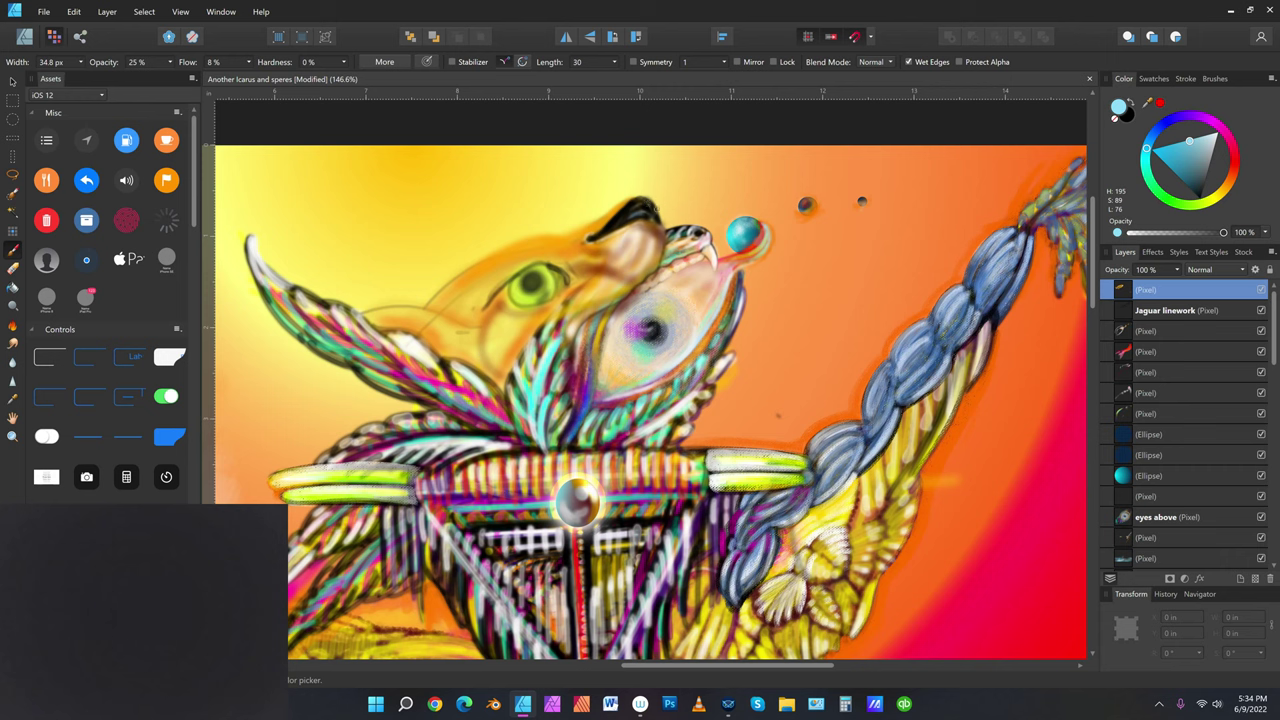
pyautogui.press('[')
pyautogui.press('[')
pyautogui.press('[')
pyautogui.click(75, 11)
pyautogui.click(84, 28)
pyautogui.press(']')
pyautogui.press(']')
pyautogui.press(']')
pyautogui.press(']')
pyautogui.press(']')
# Retouch the jaguar's nose in black (H 195, S 100, L 0), reducing the brush from 34.9 px to 17.4 px
pyautogui.click(1201, 198)
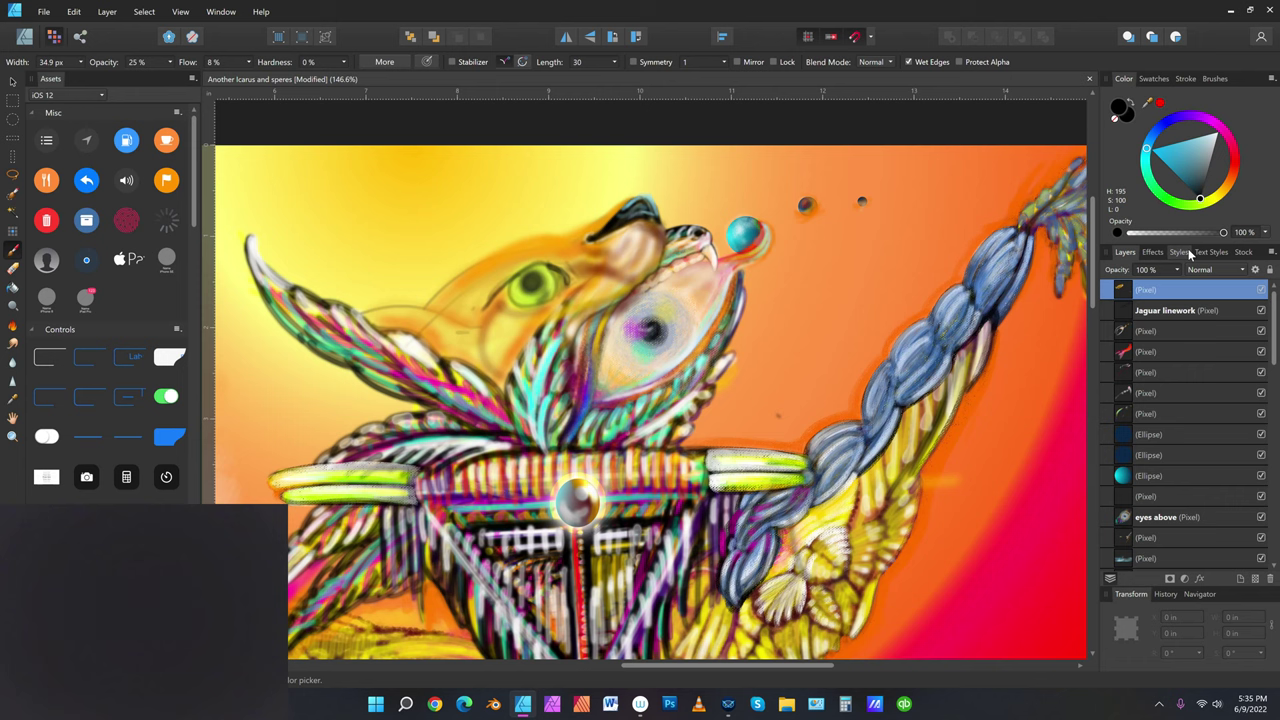
pyautogui.press(']')
pyautogui.press(']')
pyautogui.press('[')
pyautogui.press('[')
pyautogui.press('[')
pyautogui.press('[')
# Sample the pale yellow background beside the nose (H 44, S 100, L 71) and paint around the nose, enlarging the brush to 80.9 px
pyautogui.click(13, 400)
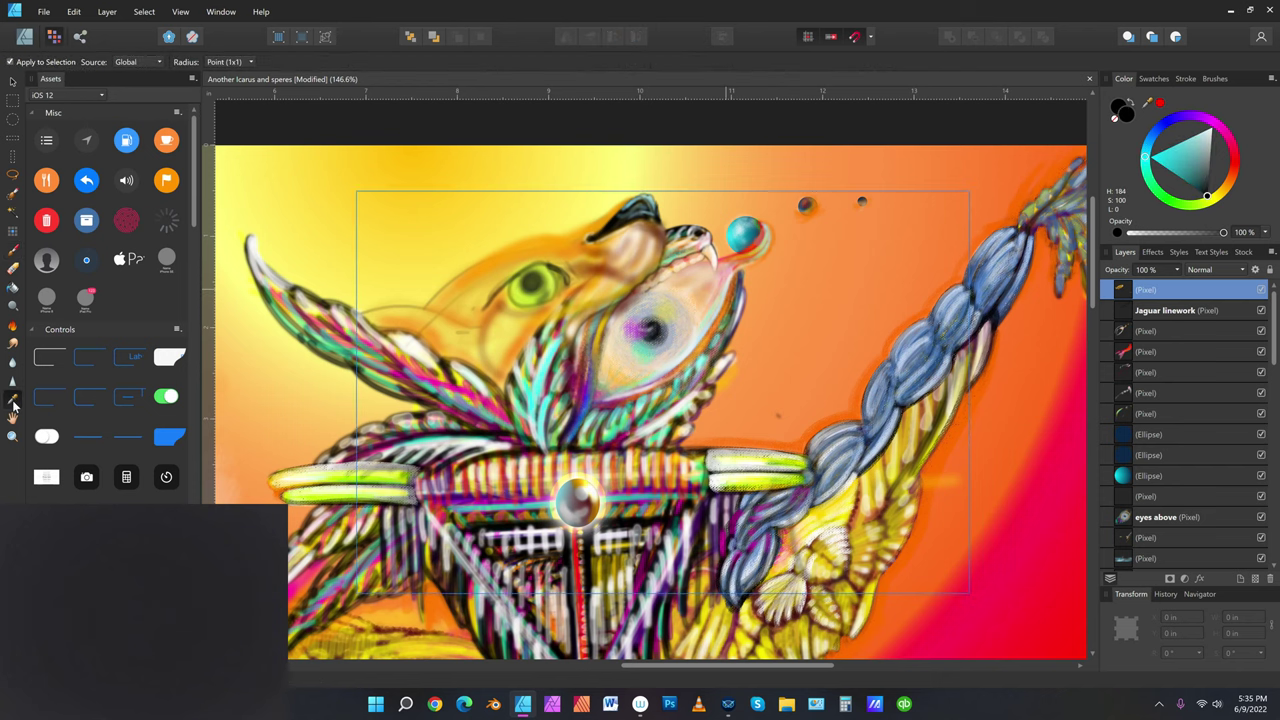
pyautogui.click(670, 207)
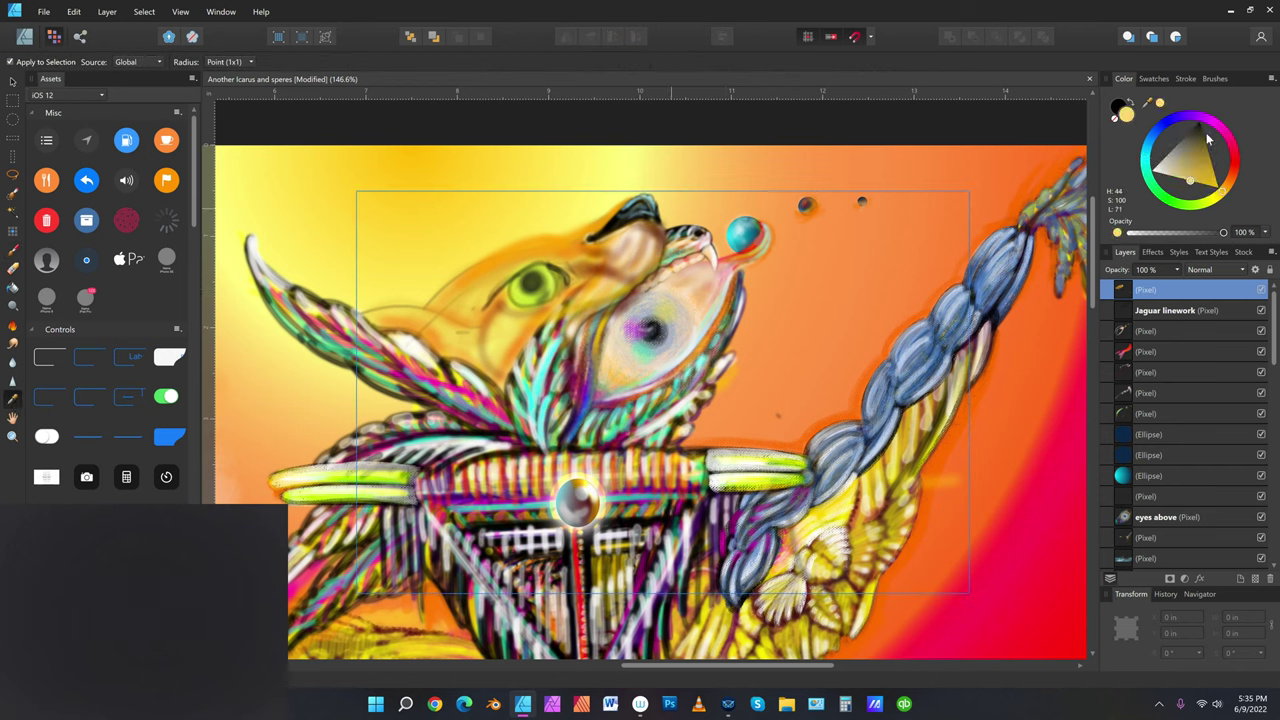
pyautogui.click(14, 254)
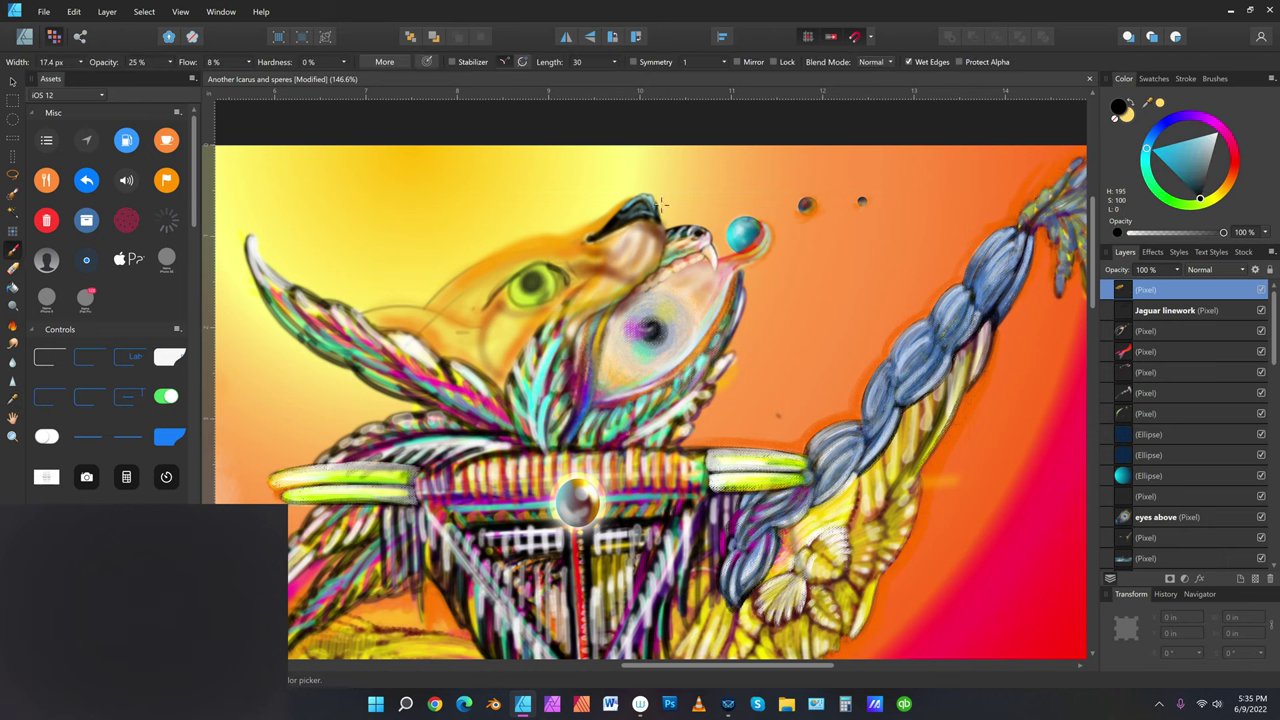
pyautogui.press(']')
pyautogui.press(']')
pyautogui.click(1118, 118)
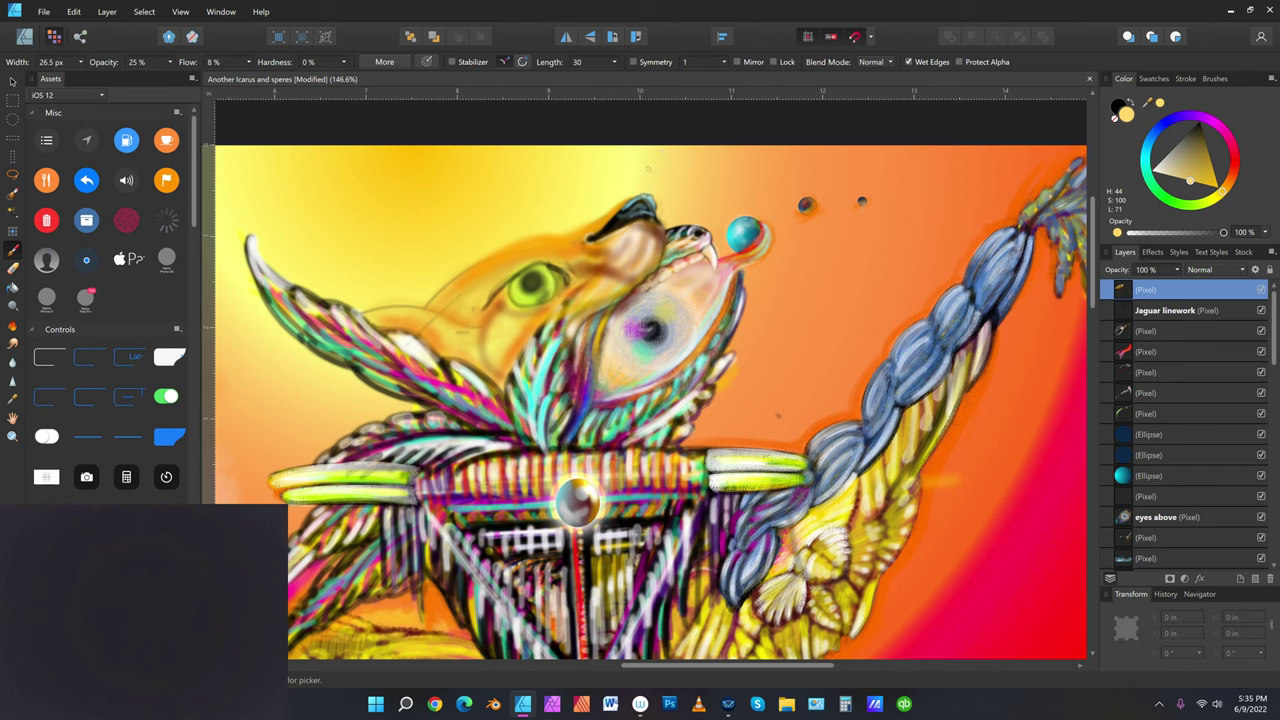
pyautogui.press(']')
pyautogui.press(']')
pyautogui.press(']')
pyautogui.press(']')
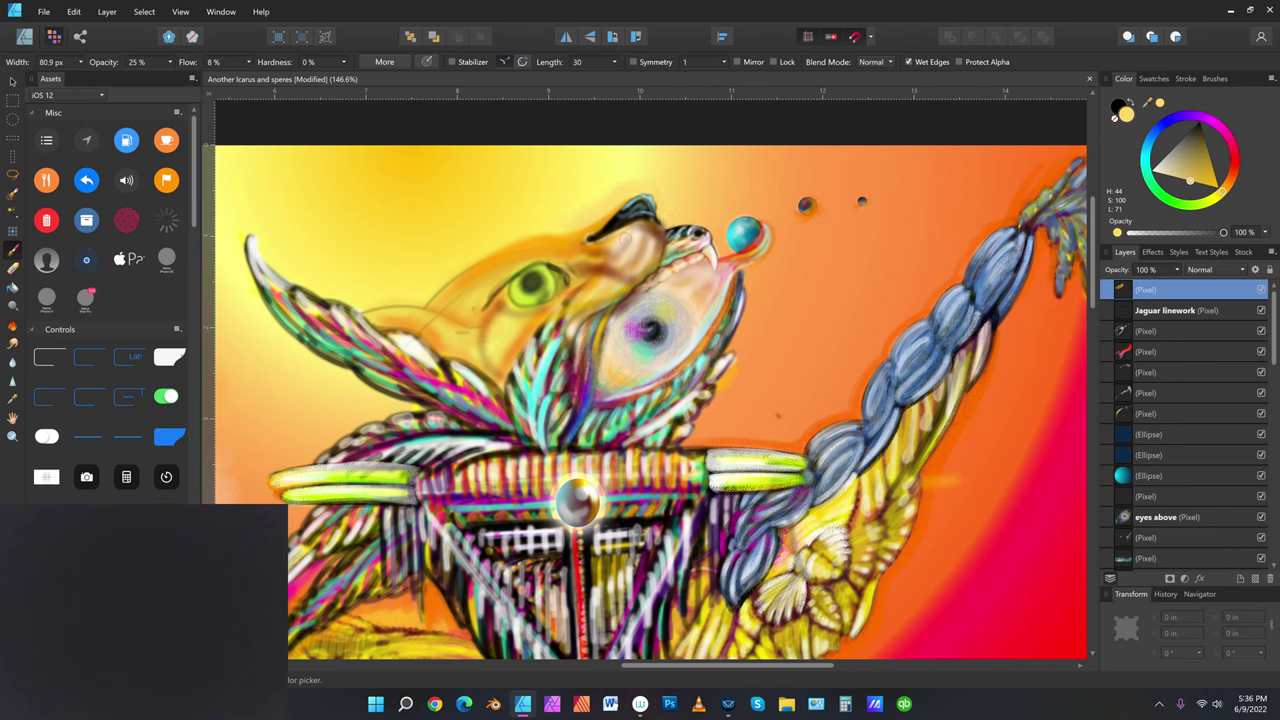
# Retouch the jaguar's muzzle lines in black (H 269, S 100, L 0) with a smaller brush
pyautogui.click(1190, 116)
pyautogui.moveTo(1164, 177); pyautogui.dragTo(1136, 206)
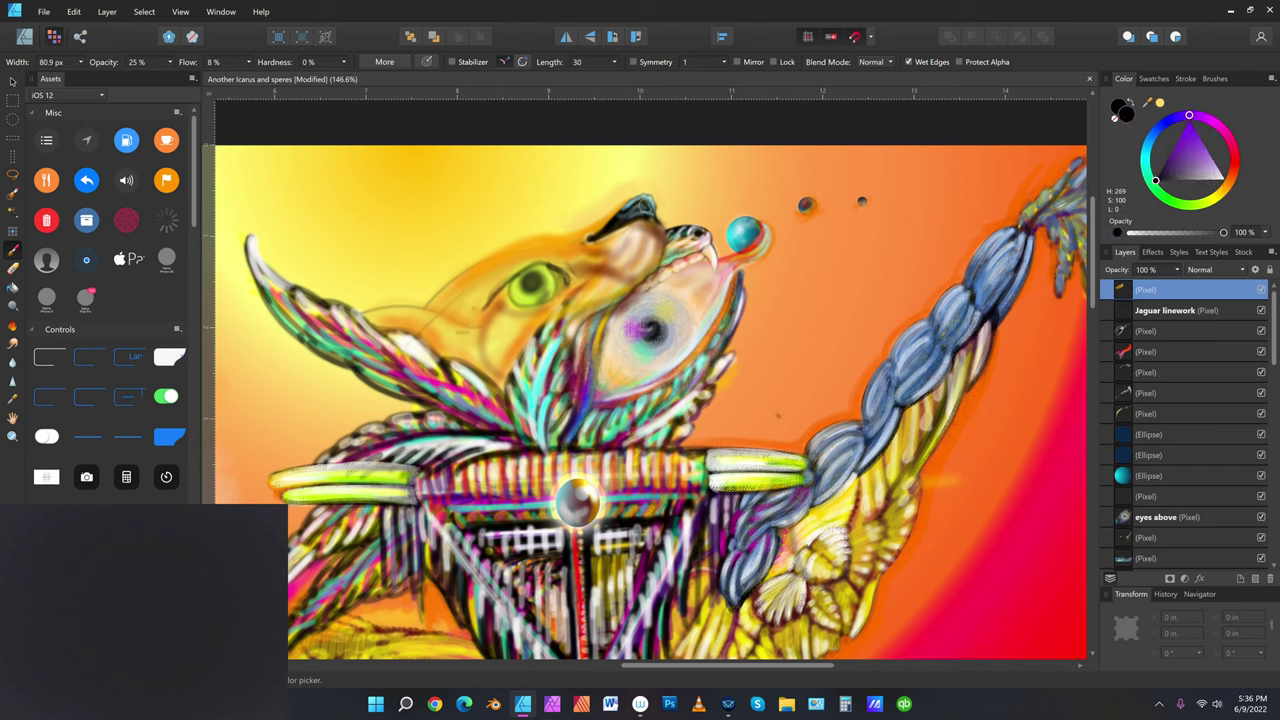
pyautogui.press('[')
pyautogui.press('[')
pyautogui.press('[')
# Soften the jaguar's muzzle with light amber (H 38, S 100, L 70), enlarging the brush from 18.7 px to 49.9 px
pyautogui.click(1226, 190)
pyautogui.click(1195, 182)
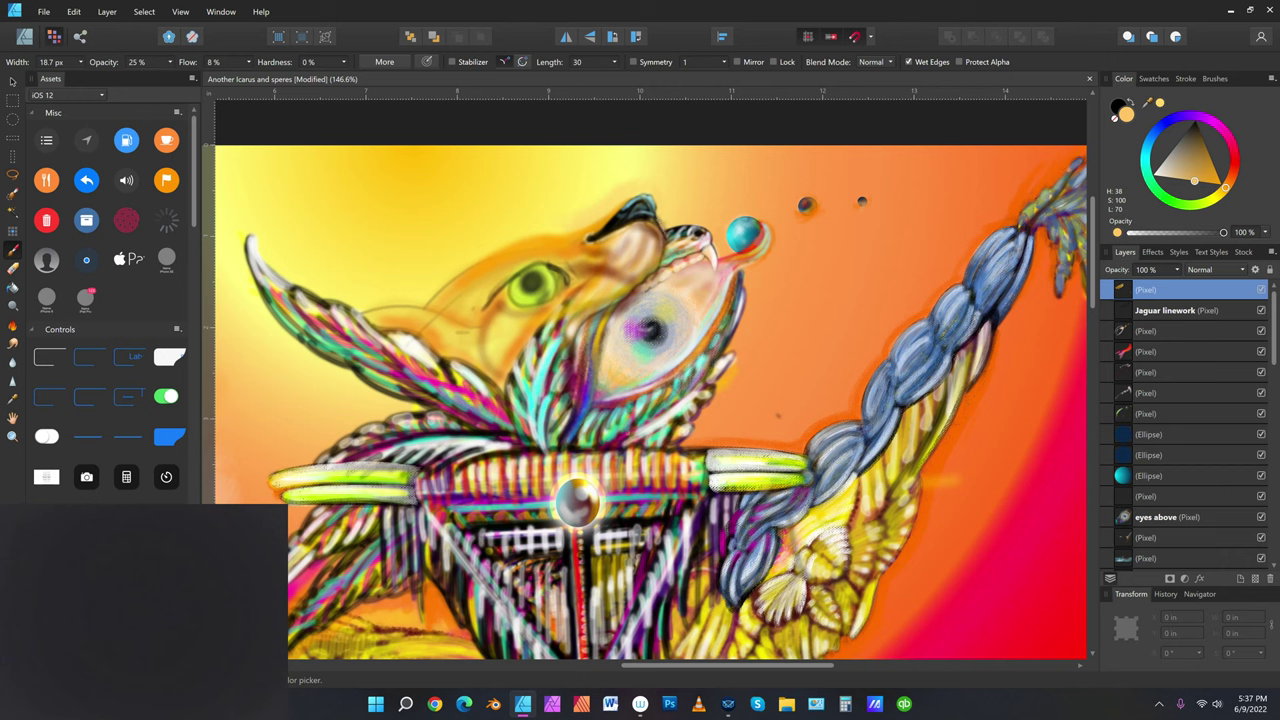
pyautogui.press(']')
pyautogui.press(']')
pyautogui.press(']')
pyautogui.press(']')
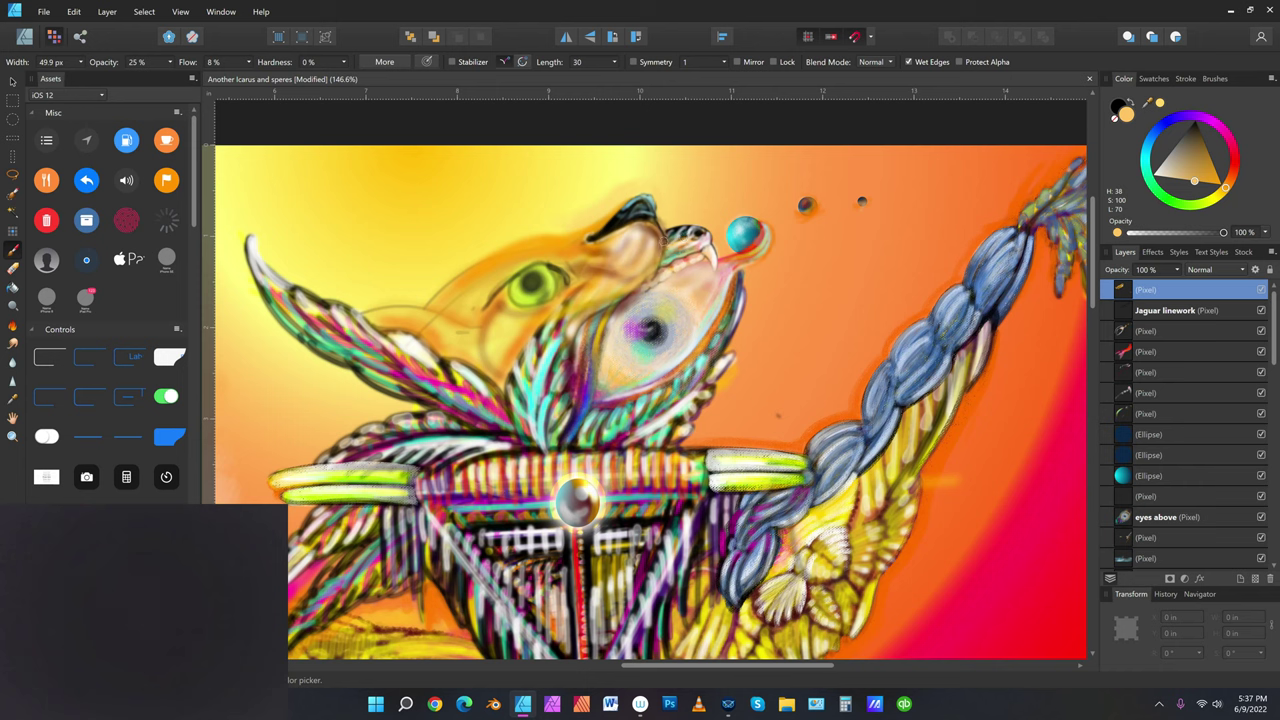
# Try white strokes with a 26 px brush and undo the last six strokes
pyautogui.press('[')
pyautogui.press('[')
pyautogui.press('[')
pyautogui.moveTo(1163, 172); pyautogui.dragTo(1153, 175)
pyautogui.click(76, 12)
pyautogui.click(86, 29)
pyautogui.click(76, 12)
pyautogui.click(84, 28)
pyautogui.click(74, 11)
pyautogui.click(84, 30)
pyautogui.click(74, 11)
pyautogui.click(84, 30)
pyautogui.click(74, 11)
pyautogui.click(84, 30)
pyautogui.click(74, 11)
pyautogui.click(84, 26)
# Sample the yellow beside the nose, lighten it to H 45, S 94, L 73, touch up the nose's surroundings at 39.6 px, and save
pyautogui.click(13, 400)
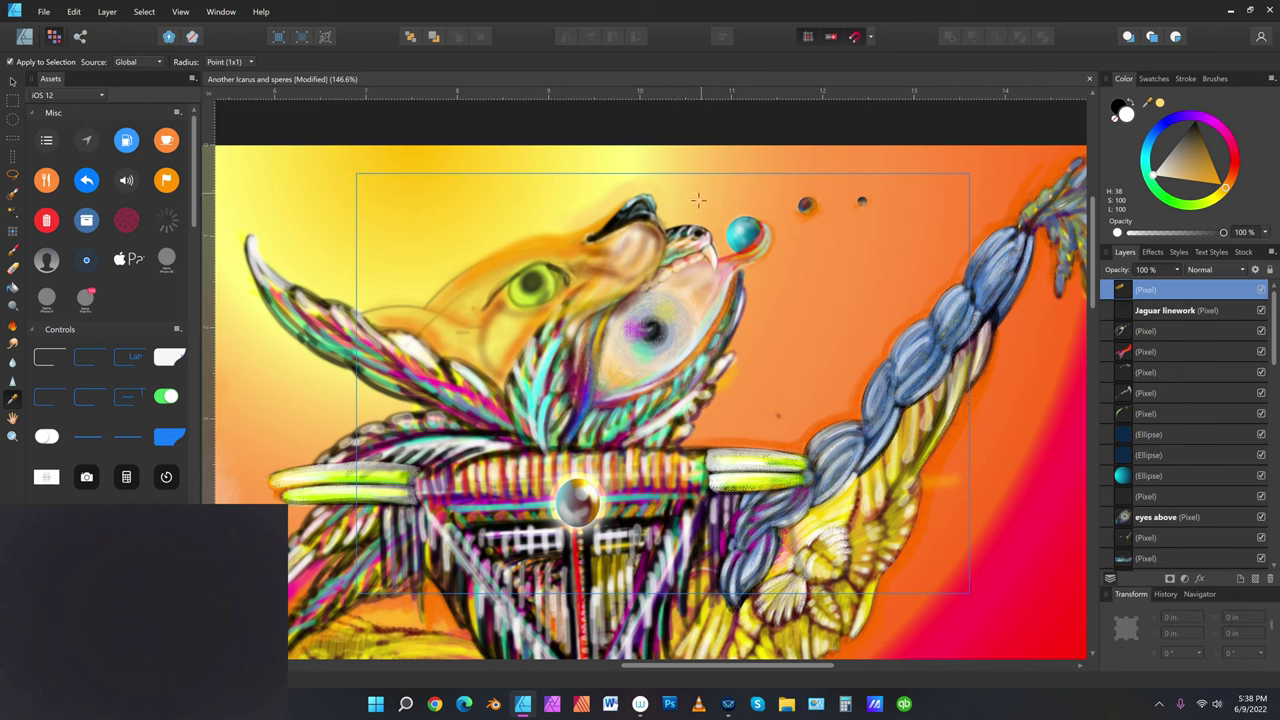
pyautogui.click(662, 212)
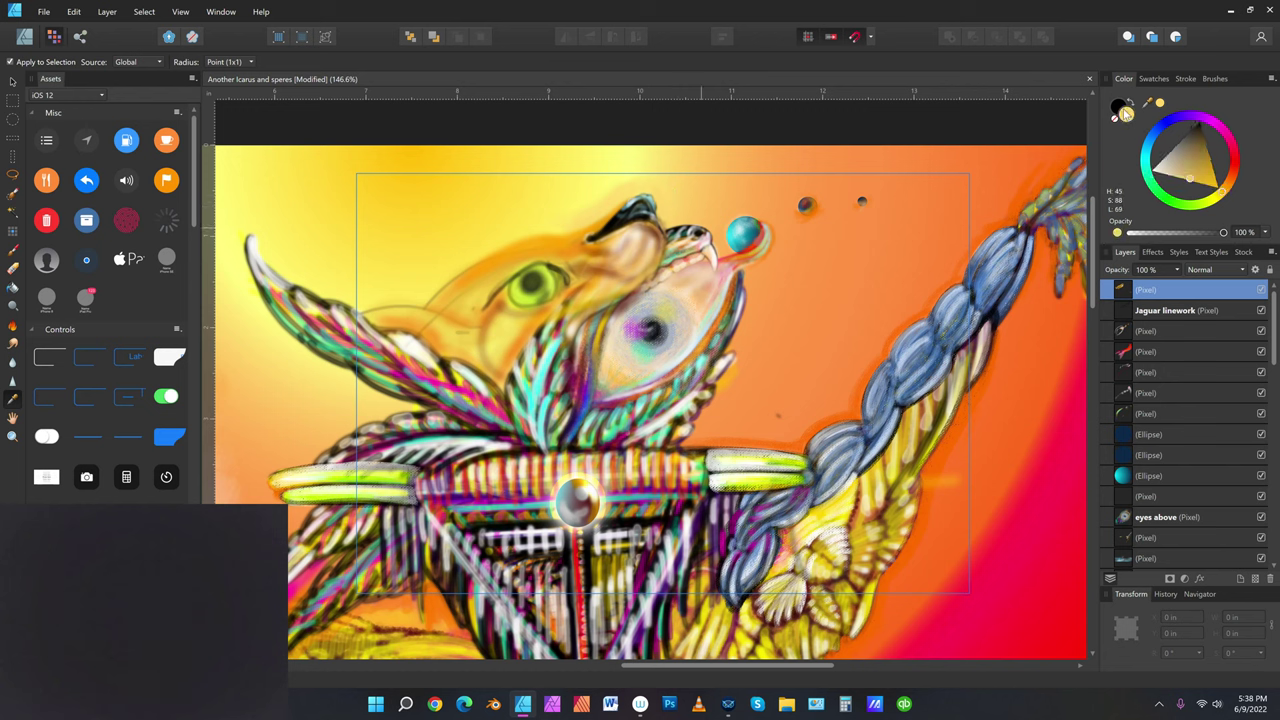
pyautogui.click(13, 251)
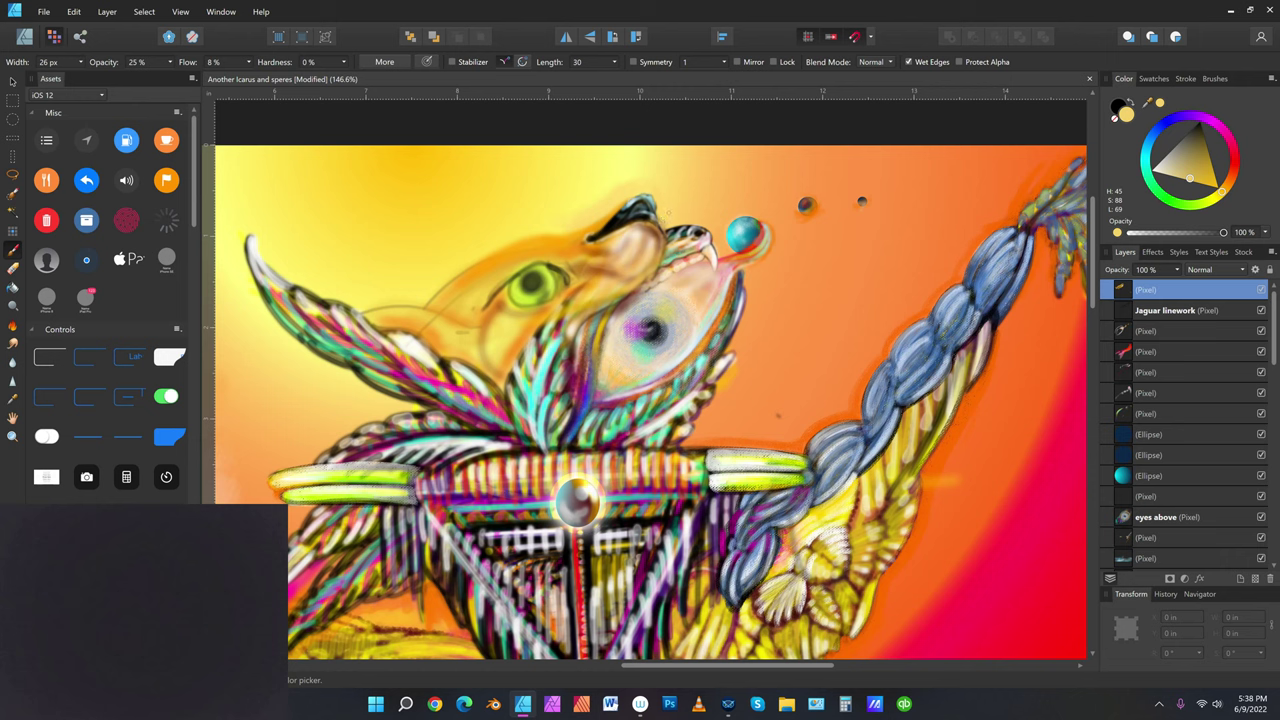
pyautogui.moveTo(1190, 178); pyautogui.dragTo(1186, 179)
pyautogui.press(']')
pyautogui.click(44, 11)
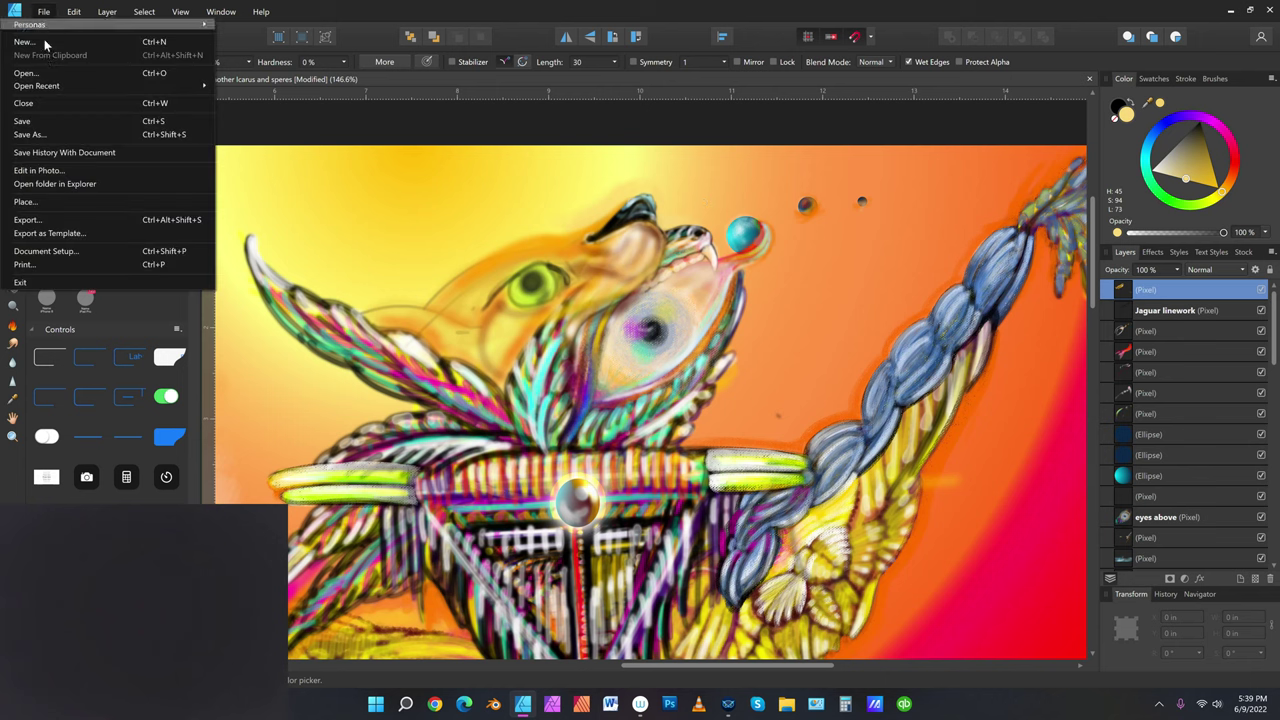
pyautogui.click(51, 121)
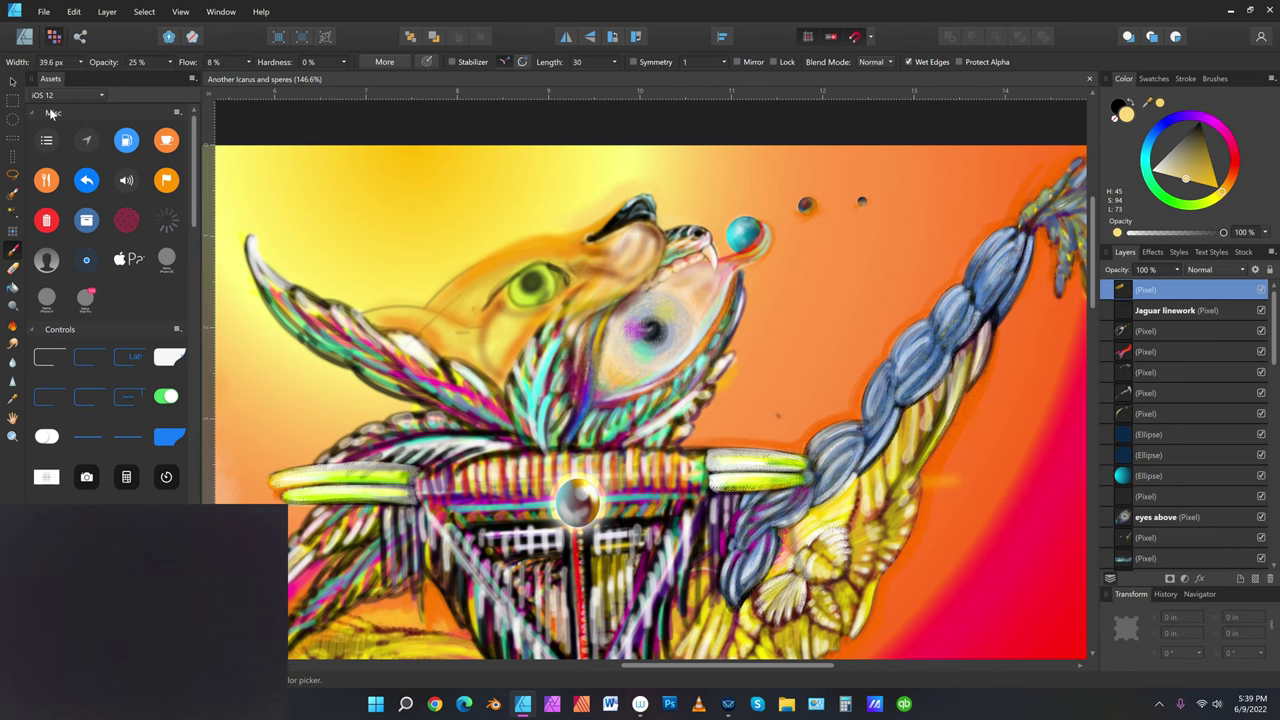
# Paint red-orange accents (H 13, S 100, L 50) into the feathers beside the large eye at about 35.3 px, and save the document
pyautogui.click(1236, 174)
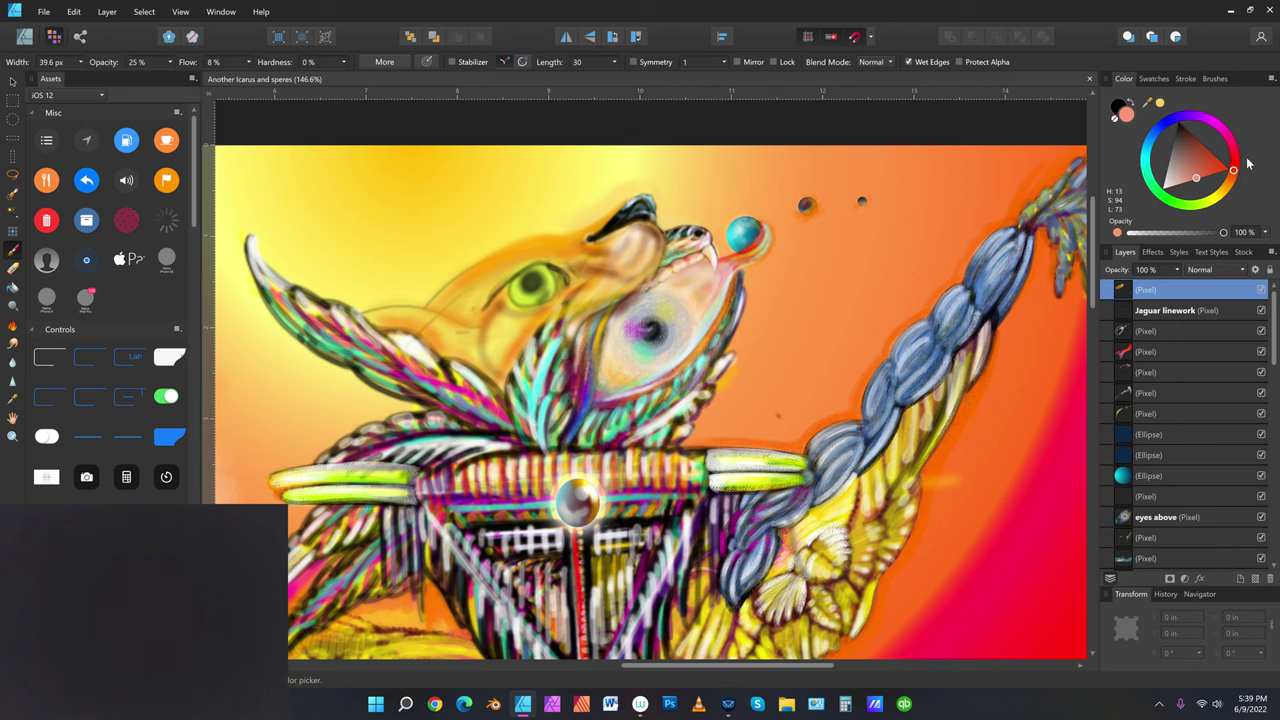
pyautogui.moveTo(1211, 171); pyautogui.dragTo(1237, 173)
pyautogui.press(']')
pyautogui.press(']')
pyautogui.press('[')
pyautogui.press('[')
pyautogui.press('[')
pyautogui.press('[')
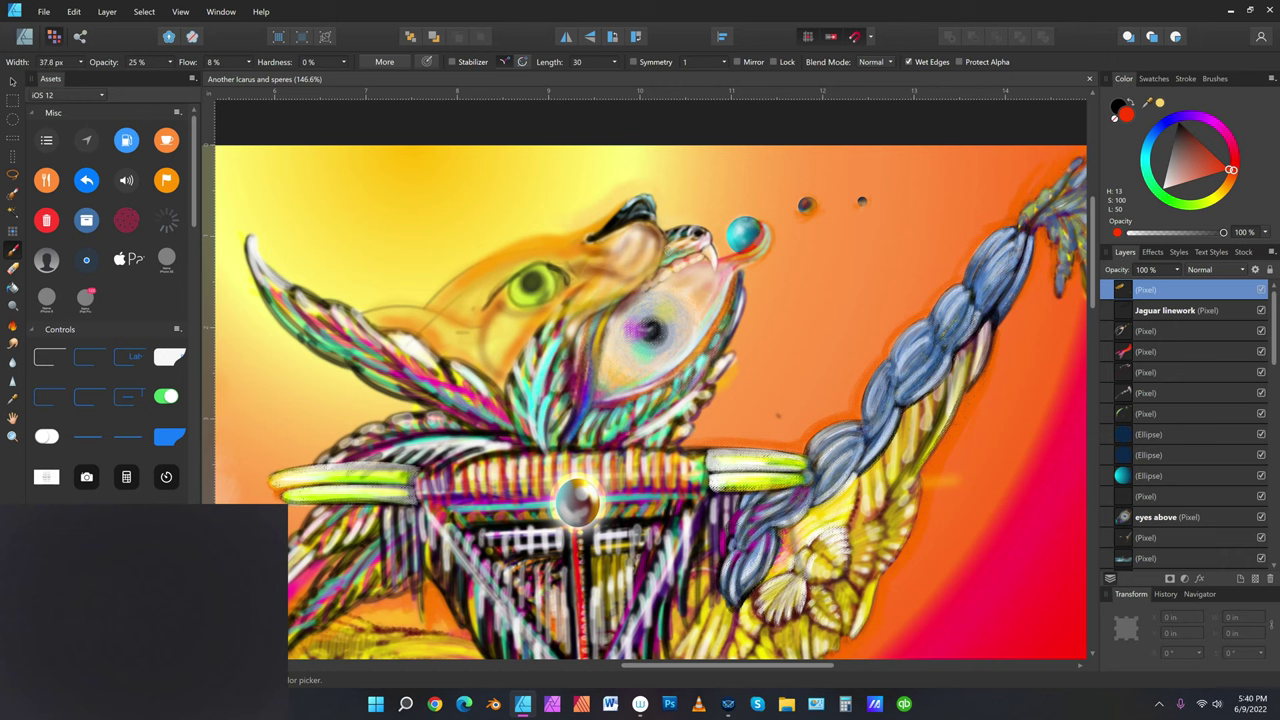
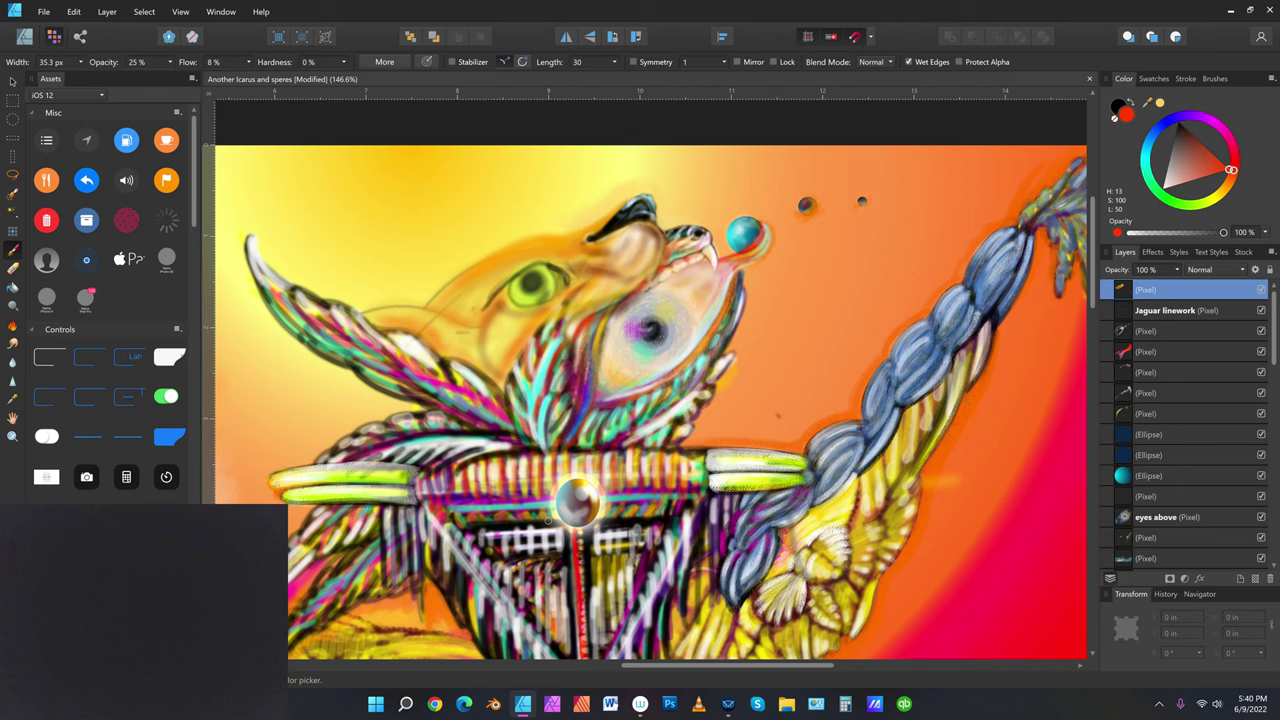
pyautogui.click(44, 11)
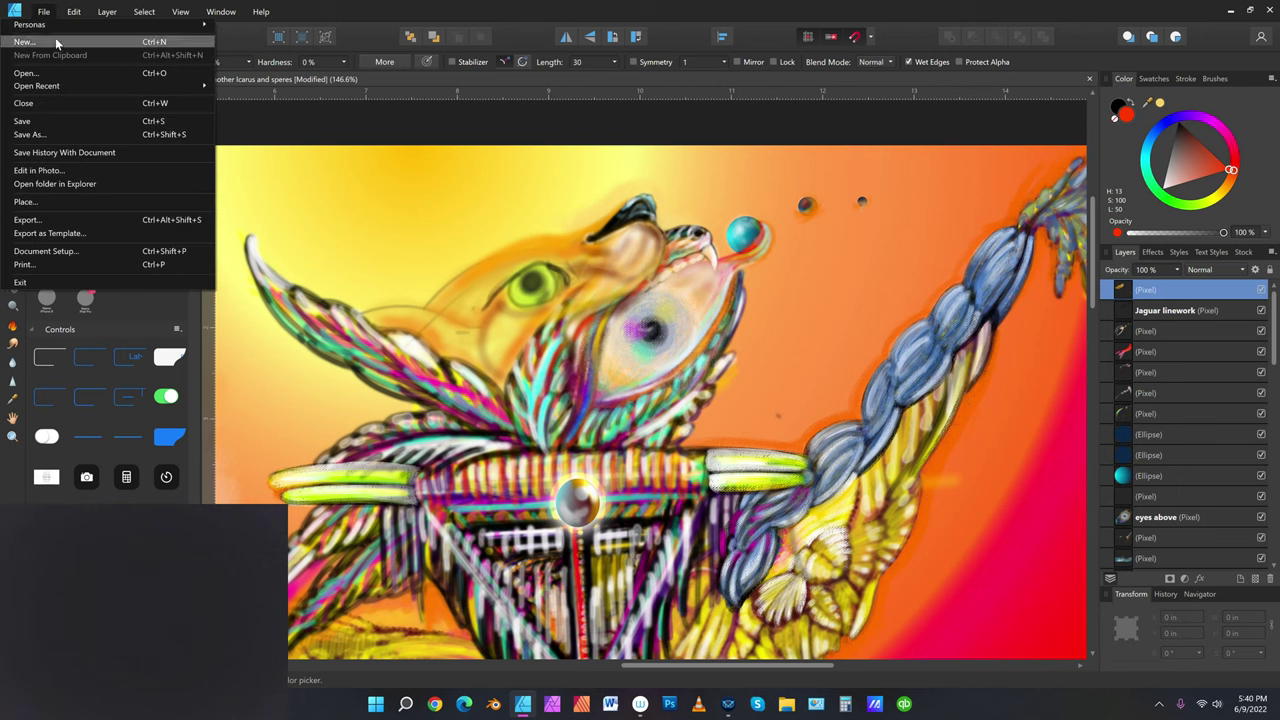
pyautogui.click(49, 119)
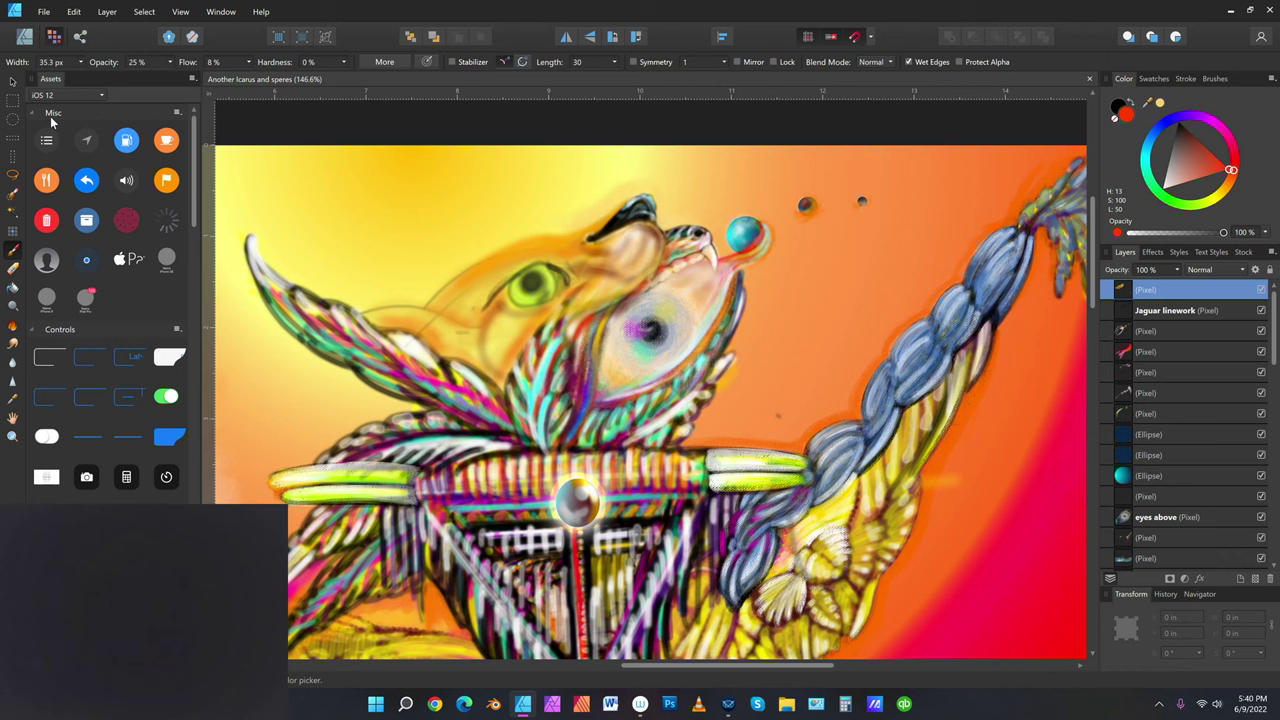
# Shade the top of the jaguar's snout and the forehead contour in brown (H 26, S 100, L 26) with a 67.9 px brush
pyautogui.click(1230, 178)
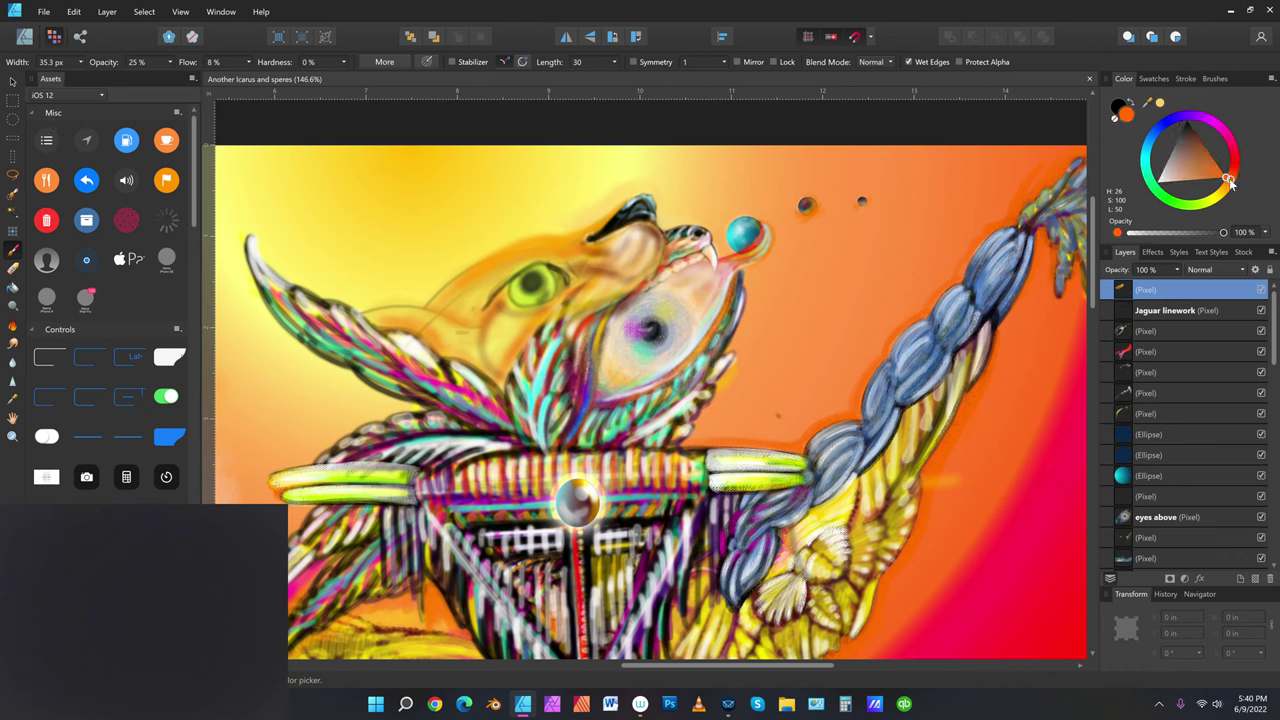
pyautogui.click(1207, 149)
pyautogui.press(']')
pyautogui.press(']')
pyautogui.press(']')
pyautogui.press(']')
pyautogui.press(']')
pyautogui.press(']')
pyautogui.press('[')
pyautogui.press('[')
pyautogui.moveTo(609, 211)
pyautogui.mouseDown()
pyautogui.moveTo(622, 204)
pyautogui.moveTo(594, 219)
pyautogui.moveTo(636, 194)
pyautogui.moveTo(580, 228)
pyautogui.moveTo(636, 192)
pyautogui.moveTo(528, 246)
pyautogui.mouseUp()
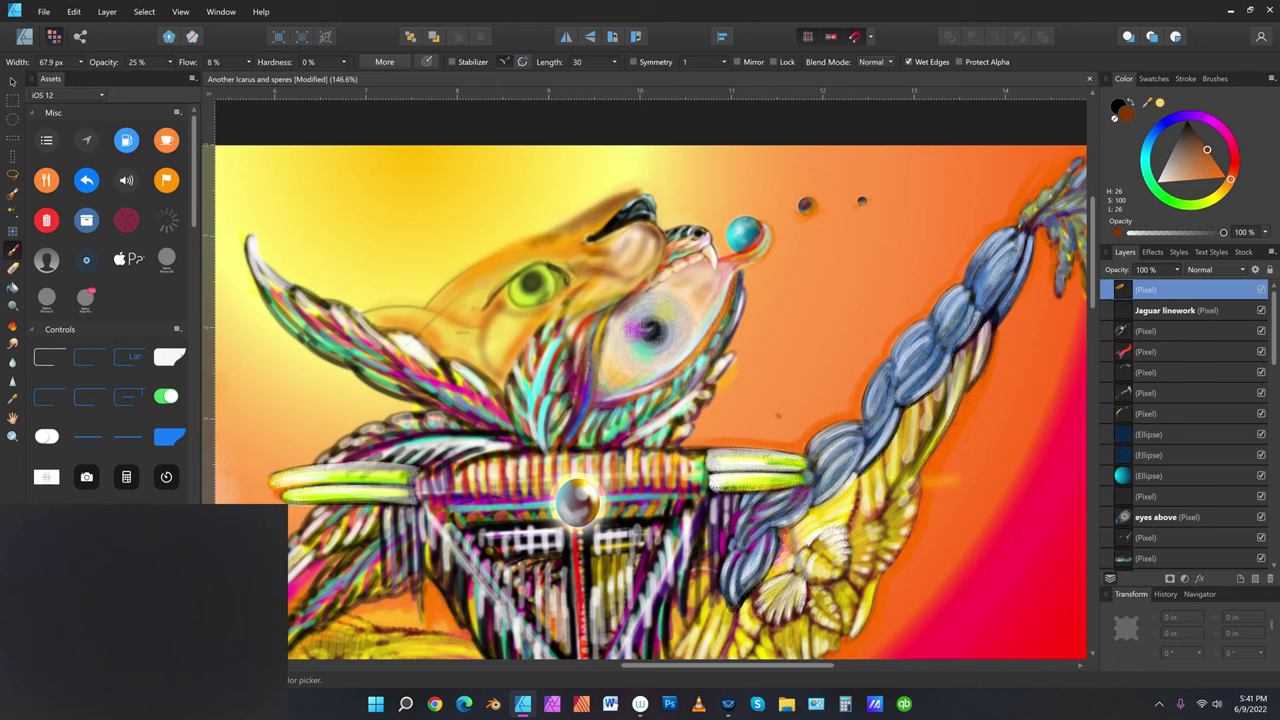
pyautogui.moveTo(526, 238); pyautogui.dragTo(426, 300)
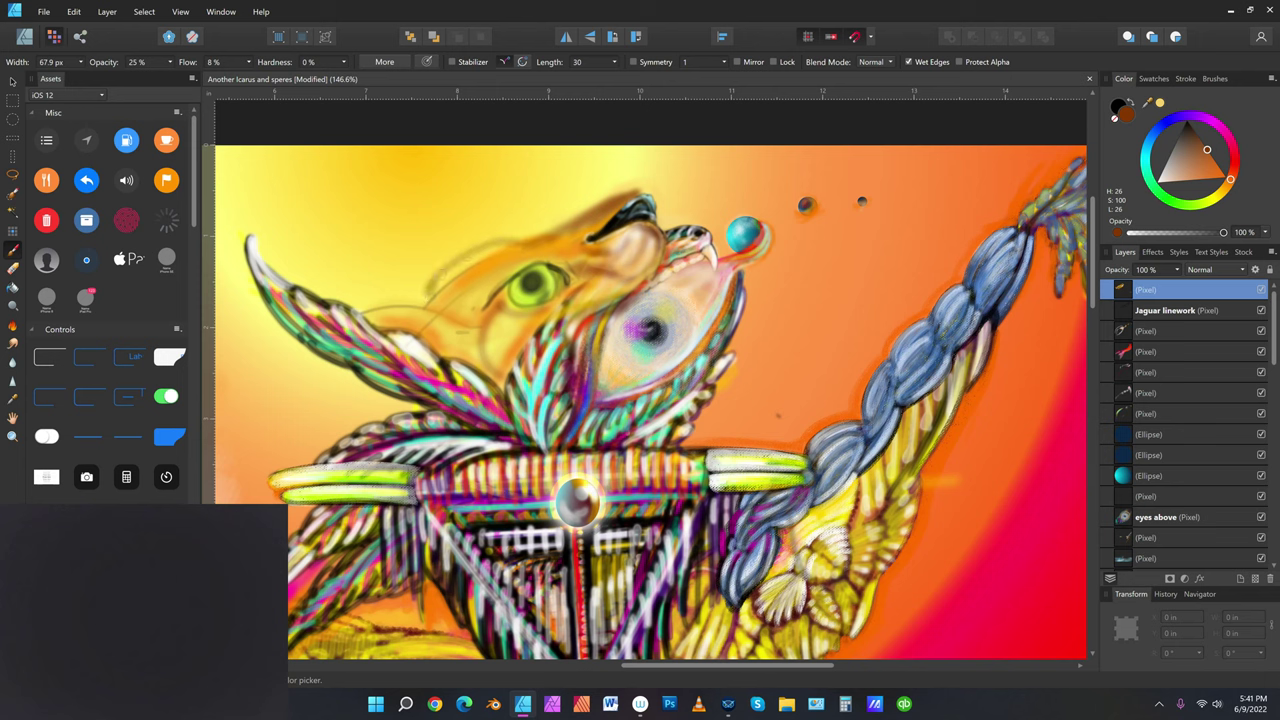
pyautogui.moveTo(526, 236); pyautogui.dragTo(428, 294)
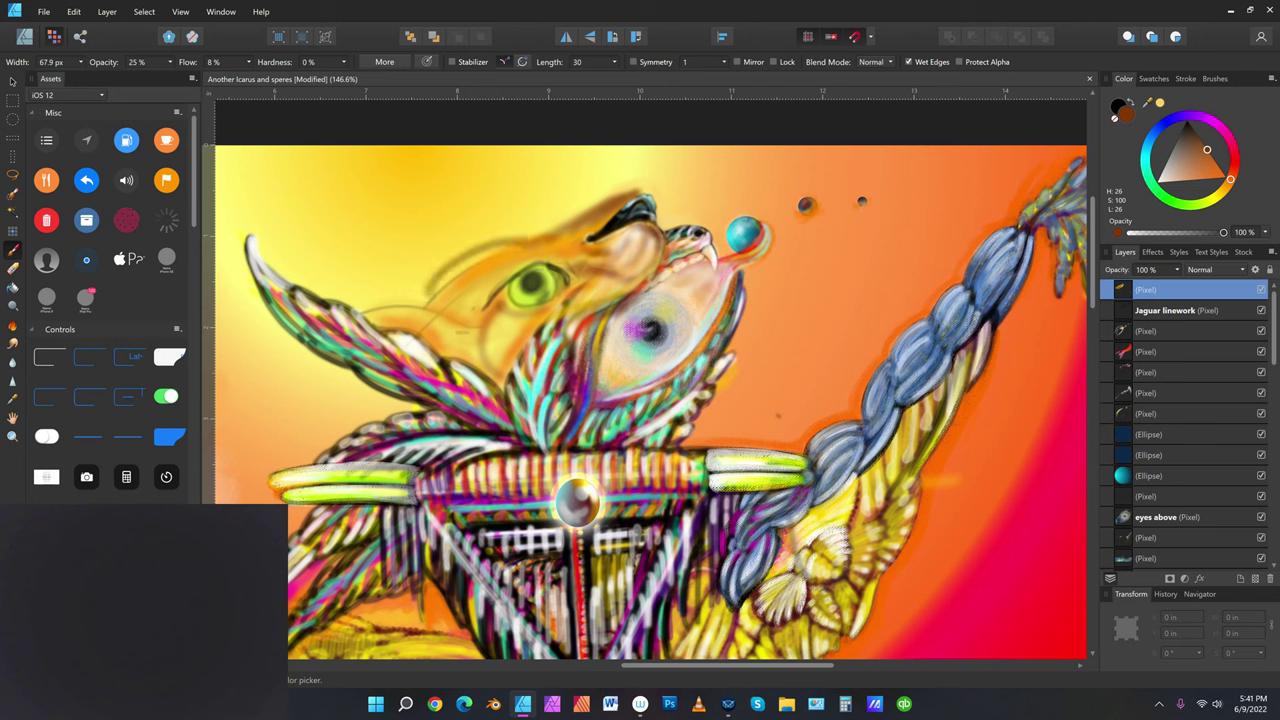
# Enlarge the brush to 103.3 px and blend the brown shading over the jaguar's forehead and back of the head
pyautogui.press(']')
pyautogui.press(']')
pyautogui.press(']')
pyautogui.moveTo(512, 251)
pyautogui.mouseDown()
pyautogui.moveTo(450, 272)
pyautogui.moveTo(437, 288)
pyautogui.moveTo(463, 260)
pyautogui.moveTo(418, 314)
pyautogui.mouseUp()
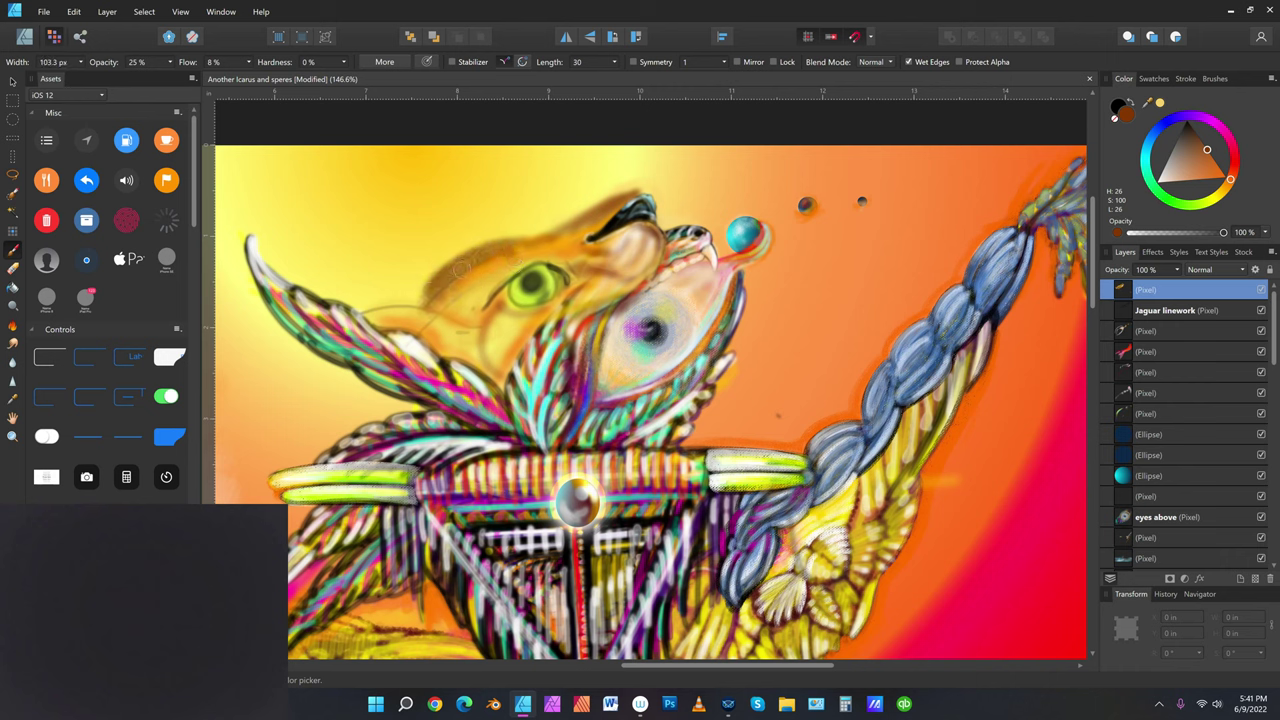
pyautogui.moveTo(447, 270); pyautogui.dragTo(418, 304)
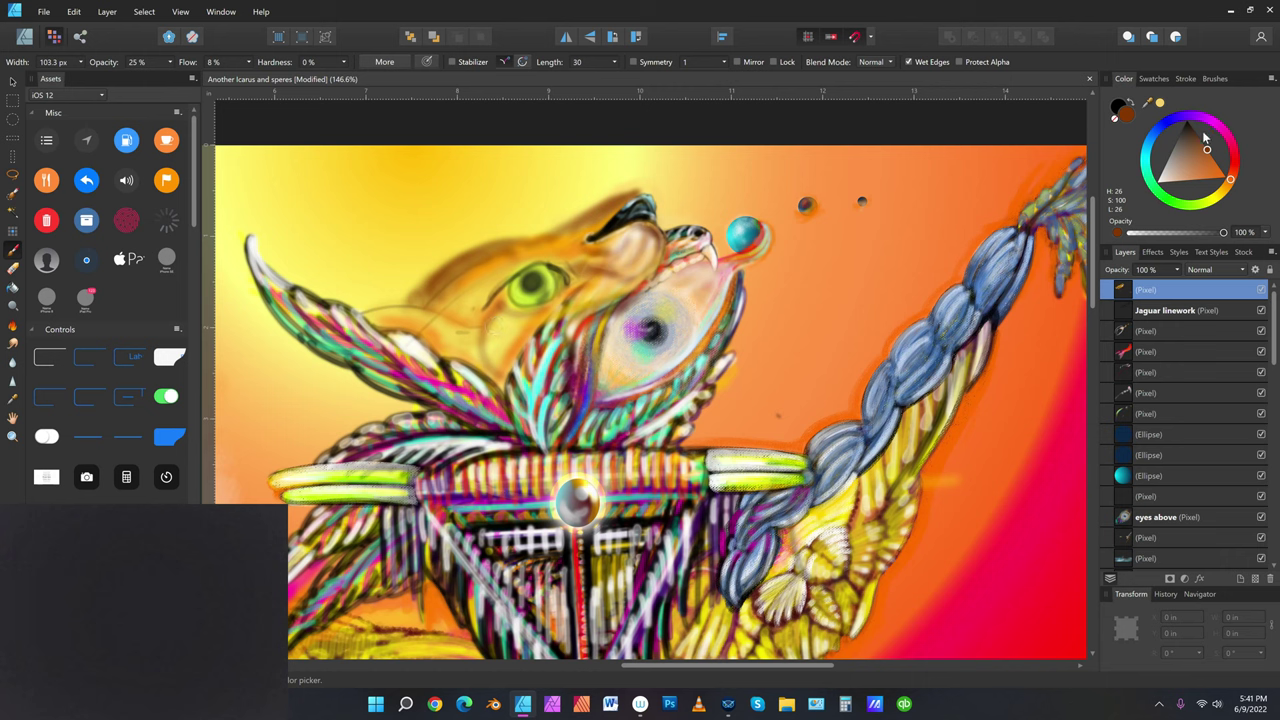
# Deepen the shadows along the inner edge of the large eye and the feather base in black with a 28.1 px brush
pyautogui.click(1187, 121)
pyautogui.press('[')
pyautogui.press('[')
pyautogui.press('[')
pyautogui.press('[')
pyautogui.press('[')
pyautogui.press('[')
pyautogui.moveTo(604, 311)
pyautogui.mouseDown()
pyautogui.moveTo(574, 334)
pyautogui.moveTo(569, 371)
pyautogui.mouseUp()
pyautogui.moveTo(600, 314)
pyautogui.mouseDown()
pyautogui.moveTo(571, 372)
pyautogui.moveTo(586, 321)
pyautogui.mouseUp()
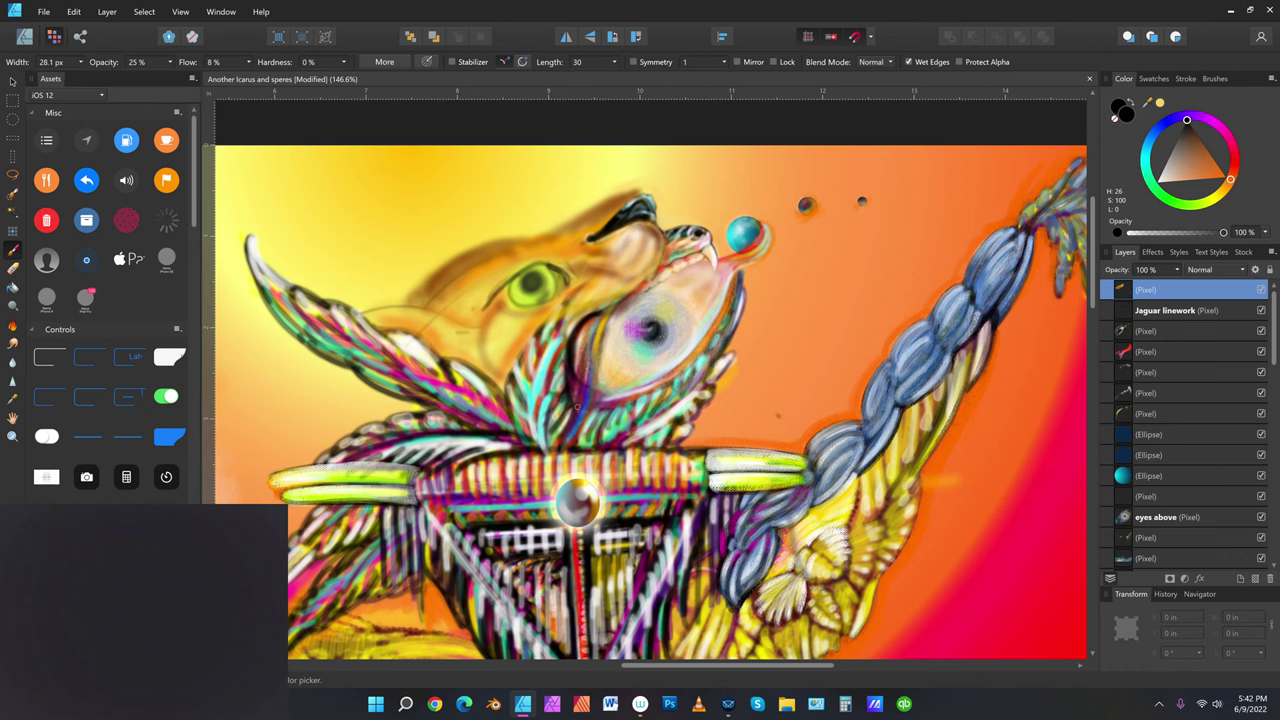
pyautogui.moveTo(576, 442); pyautogui.dragTo(590, 416)
pyautogui.moveTo(570, 468); pyautogui.dragTo(585, 427)
# Add white highlights (H 26, S 100, L 100) to the base of the feathers below the large eye at 28.1 px
pyautogui.click(1157, 182)
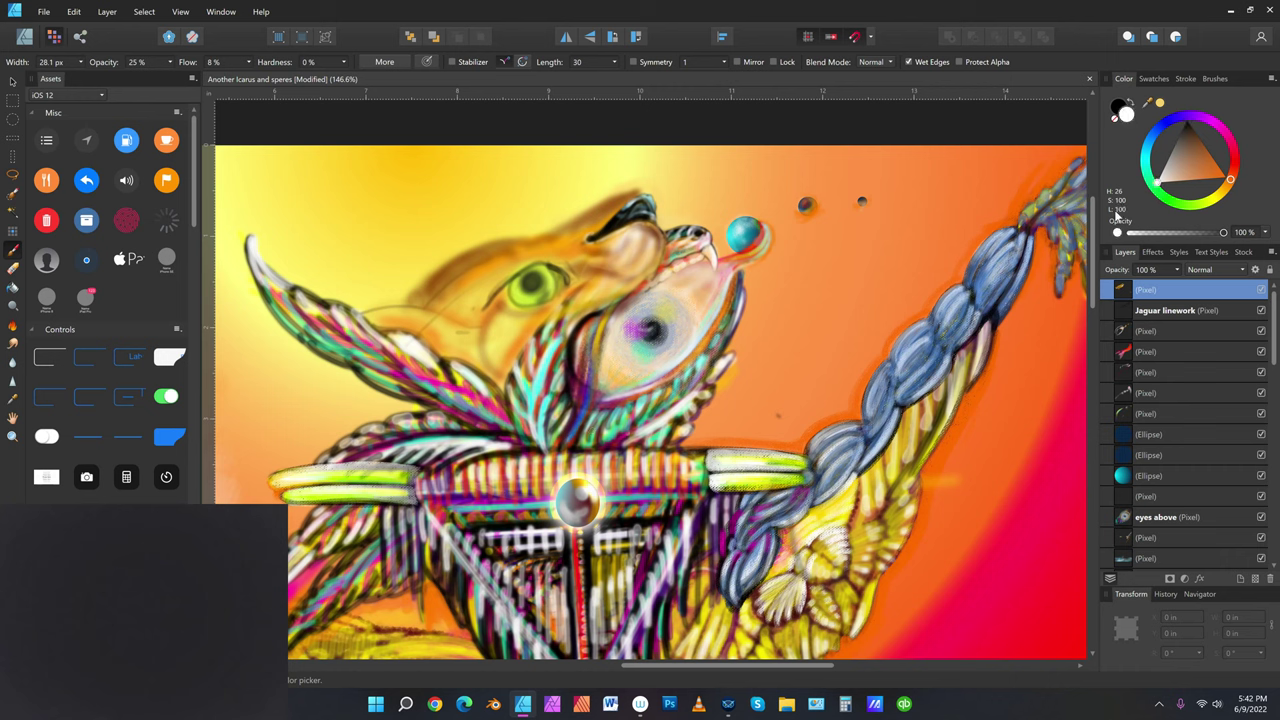
pyautogui.moveTo(563, 453); pyautogui.dragTo(582, 416)
pyautogui.moveTo(562, 448); pyautogui.dragTo(585, 408)
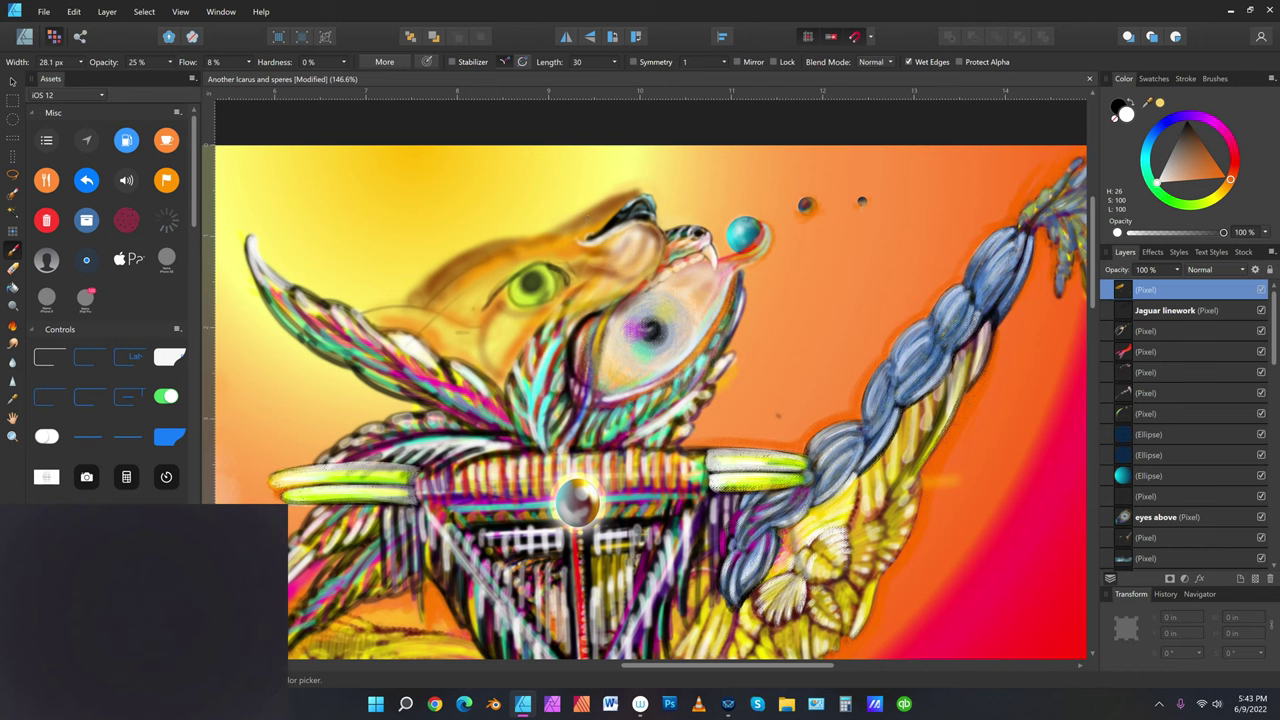
# Shade the contour of the jaguar's head in dark brown (H 26, S 85, L 15) with a 65.1 px brush
pyautogui.click(1195, 136)
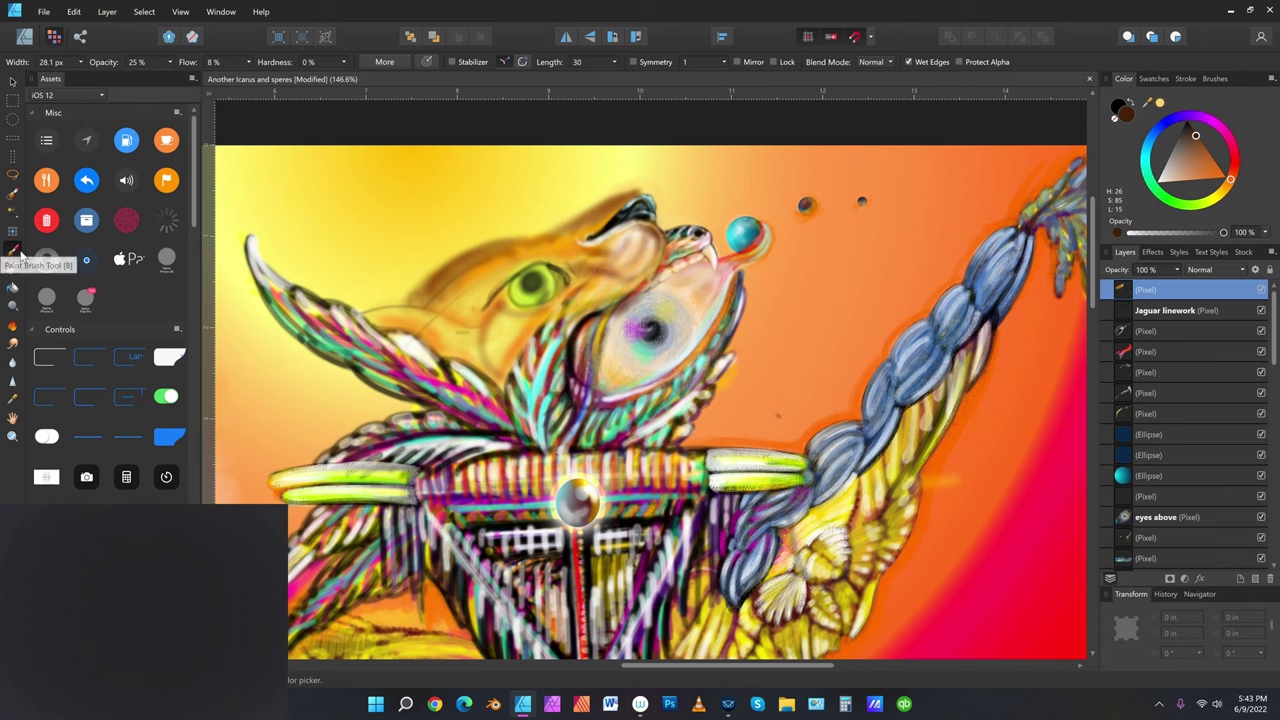
pyautogui.press(']')
pyautogui.press(']')
pyautogui.press(']')
pyautogui.press(']')
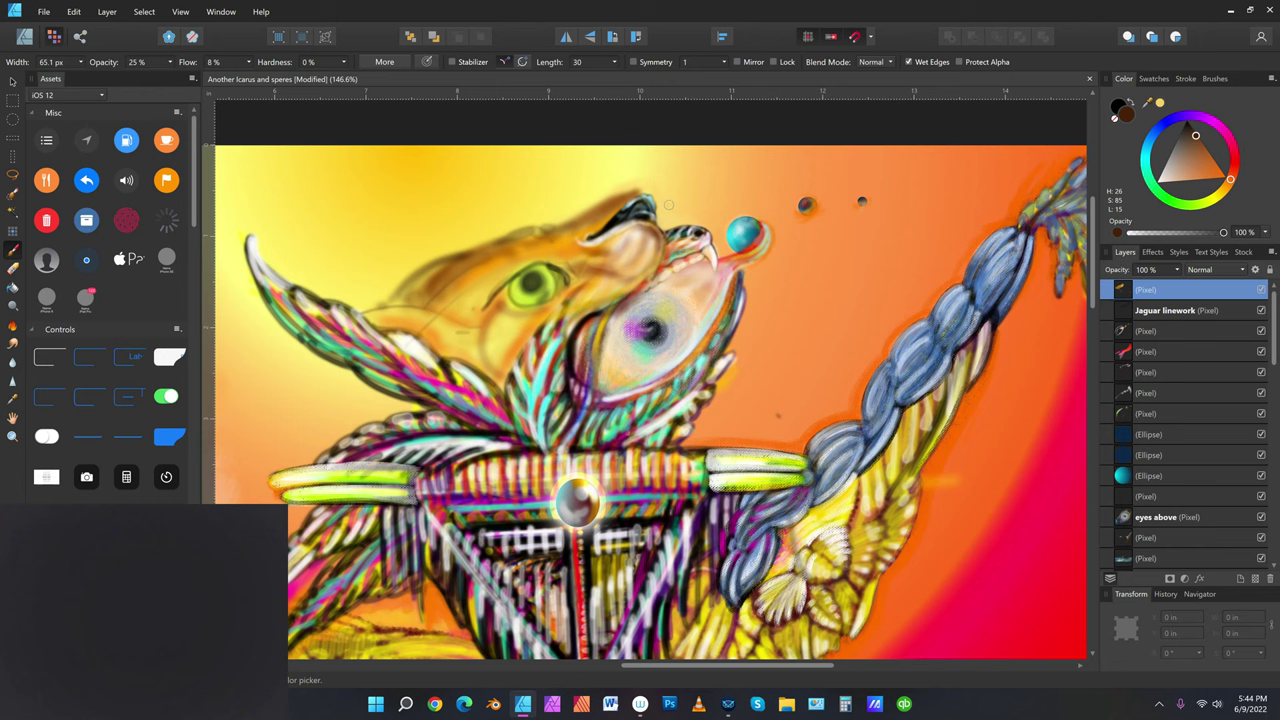
# Clean up the outer edge at the back of the jaguar's head with an enlarged eraser
pyautogui.click(13, 268)
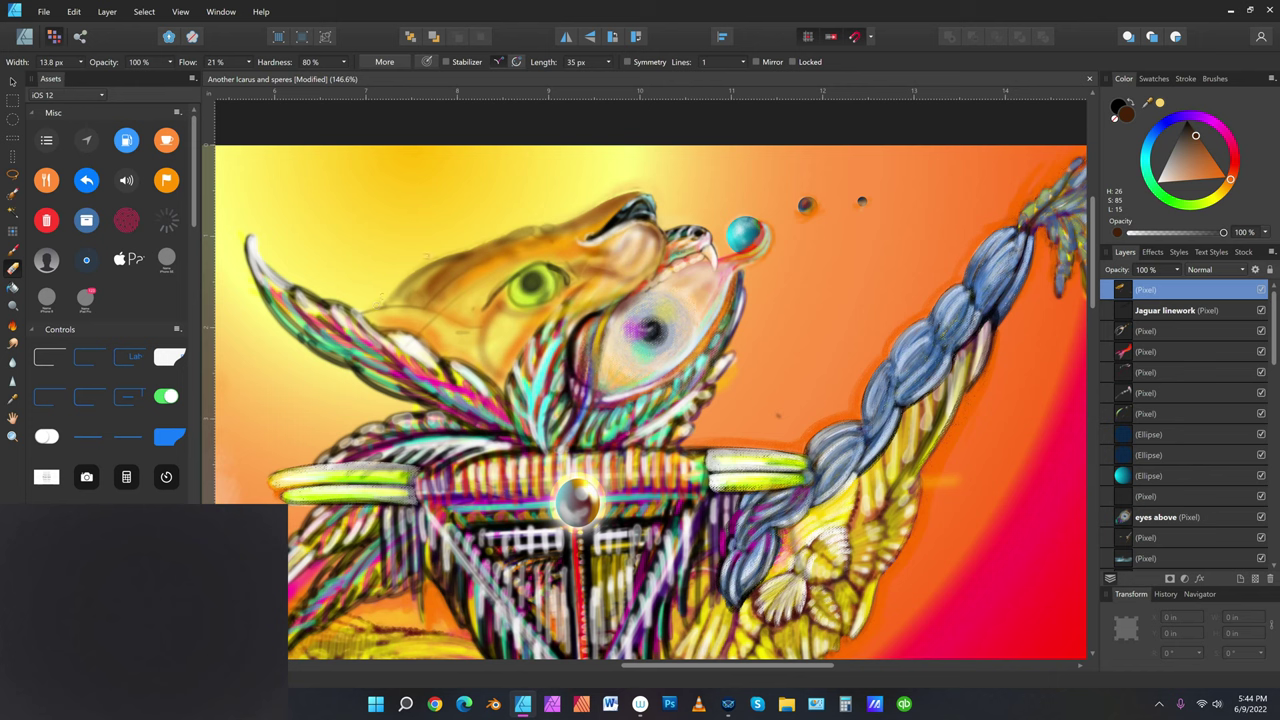
pyautogui.press(']')
pyautogui.press(']')
pyautogui.press(']')
# Touch up the snout beside the nose in orange (H 26, S 97, L 43) with the 65.1 px paint brush
pyautogui.click(1219, 171)
pyautogui.press(']')
pyautogui.press(']')
pyautogui.press(']')
pyautogui.press(']')
pyautogui.click(74, 11)
pyautogui.click(76, 12)
pyautogui.click(81, 15)
pyautogui.click(81, 15)
pyautogui.click(14, 253)
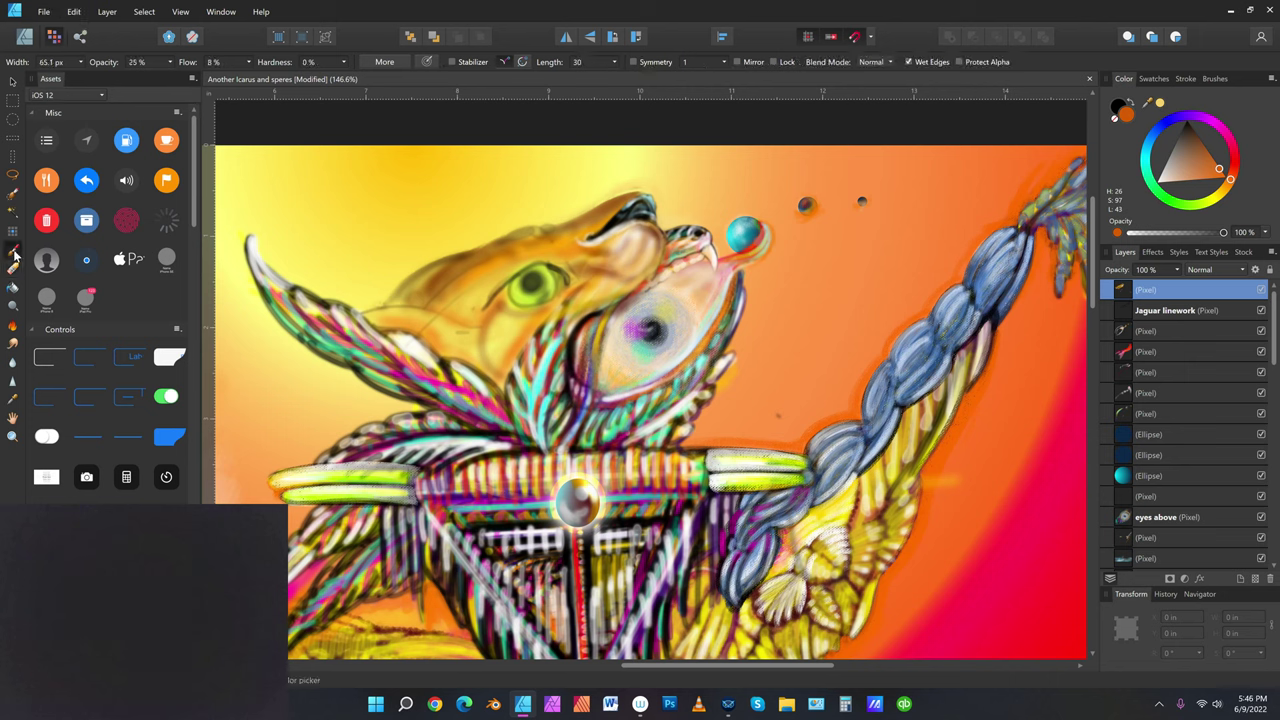
pyautogui.moveTo(640, 224)
pyautogui.mouseDown()
pyautogui.moveTo(612, 236)
pyautogui.moveTo(648, 216)
pyautogui.mouseUp()
# Reduce the brush to 40 px and set a dark brown (H 26, S 100, L 27) for the snout shading
pyautogui.press('[')
pyautogui.press('[')
pyautogui.click(1206, 148)
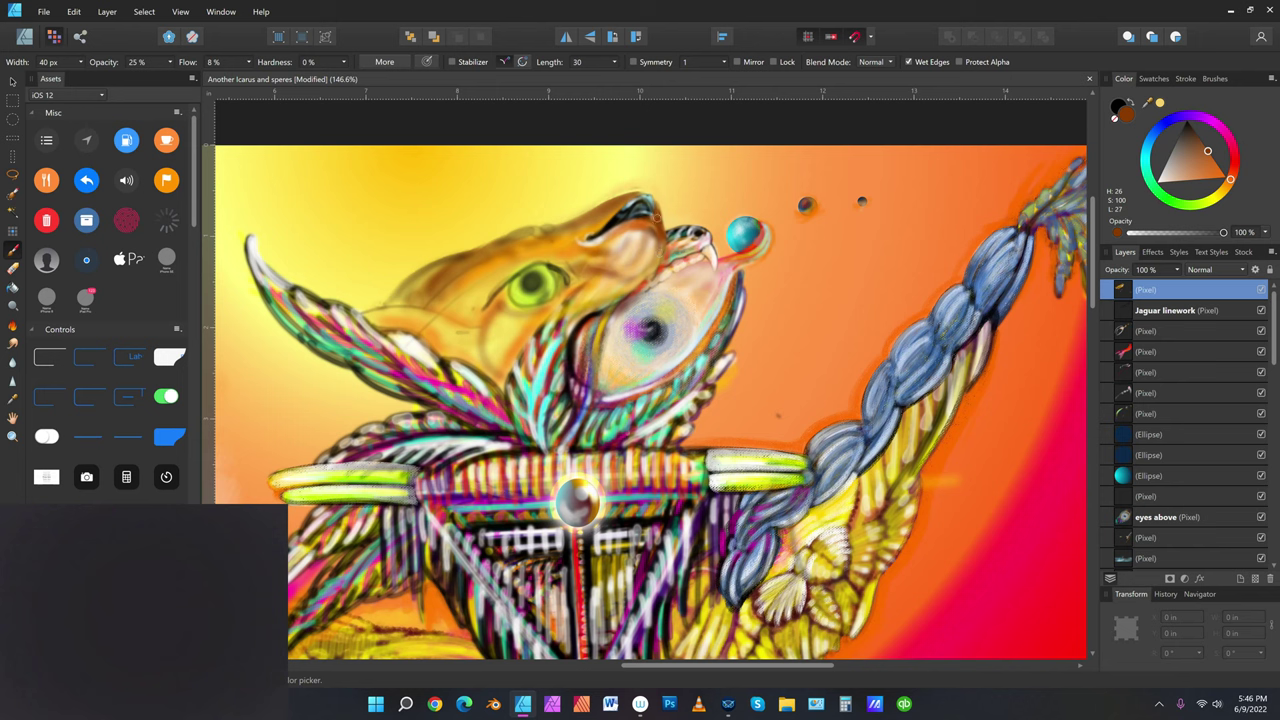
# Glaze the jaguar's muzzle and snout in magenta (H 296, S 100, L 63) with a 122.3 px brush
pyautogui.click(1211, 125)
pyautogui.click(1207, 138)
pyautogui.click(1207, 141)
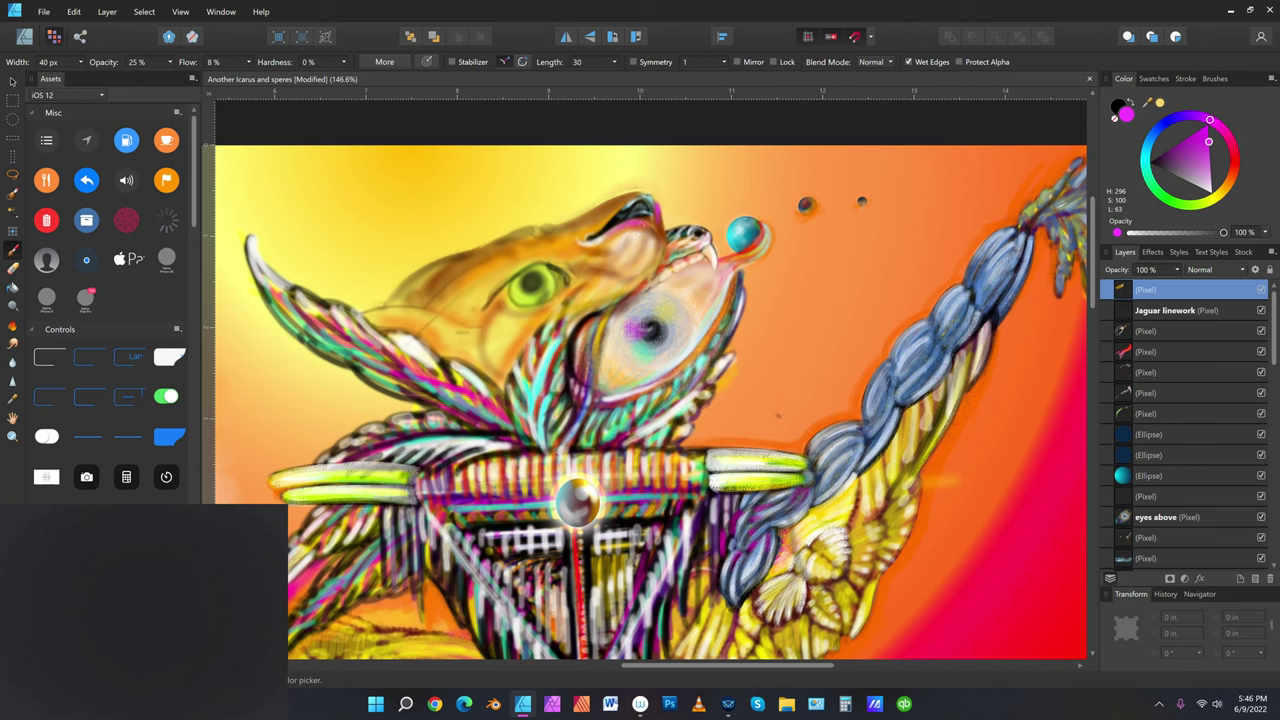
pyautogui.press(']')
pyautogui.press(']')
pyautogui.press(']')
pyautogui.press(']')
pyautogui.press(']')
pyautogui.press(']')
pyautogui.press(']')
pyautogui.press(']')
pyautogui.moveTo(630, 260)
pyautogui.mouseDown()
pyautogui.moveTo(635, 224)
pyautogui.moveTo(595, 267)
pyautogui.moveTo(657, 234)
pyautogui.moveTo(641, 270)
pyautogui.moveTo(668, 206)
pyautogui.mouseUp()
pyautogui.moveTo(619, 289)
pyautogui.mouseDown()
pyautogui.moveTo(644, 260)
pyautogui.moveTo(606, 272)
pyautogui.moveTo(588, 238)
pyautogui.mouseUp()
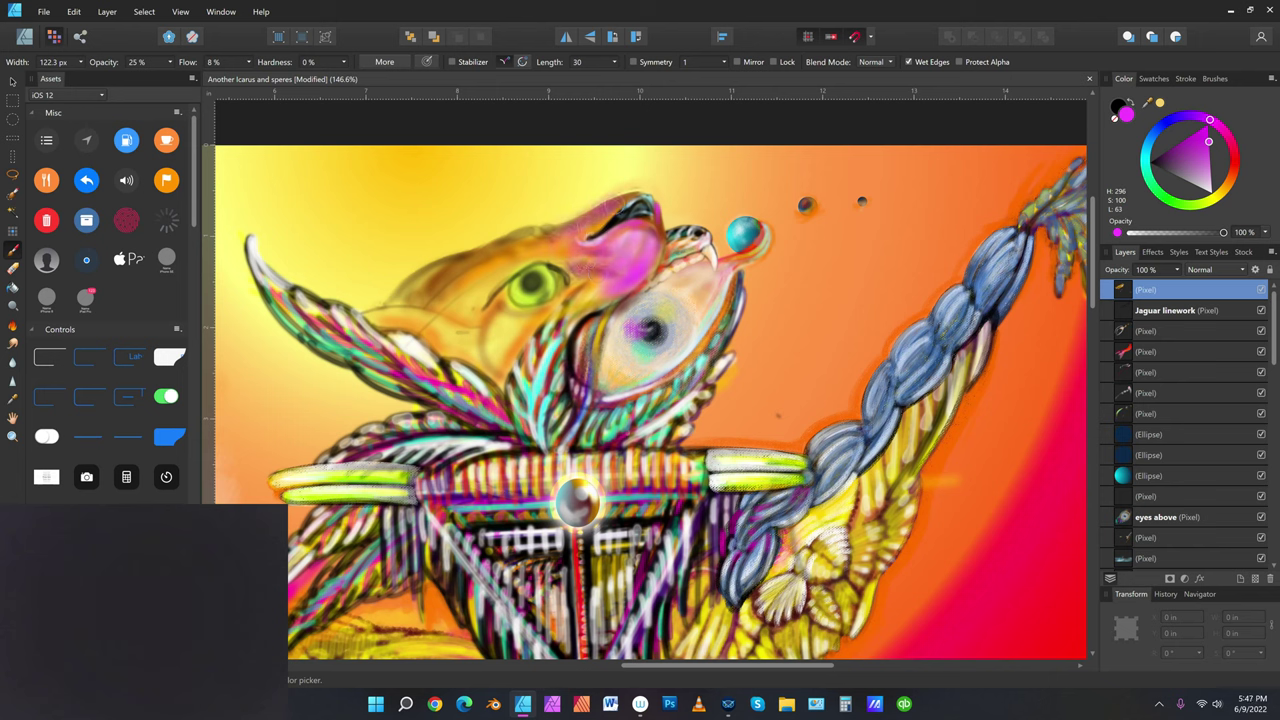
# Continue the magenta along the top of the snout and the forehead contour with a 54.3 px brush
pyautogui.press('[')
pyautogui.press('[')
pyautogui.press('[')
pyautogui.press('[')
pyautogui.press('[')
pyautogui.moveTo(630, 194); pyautogui.dragTo(634, 200)
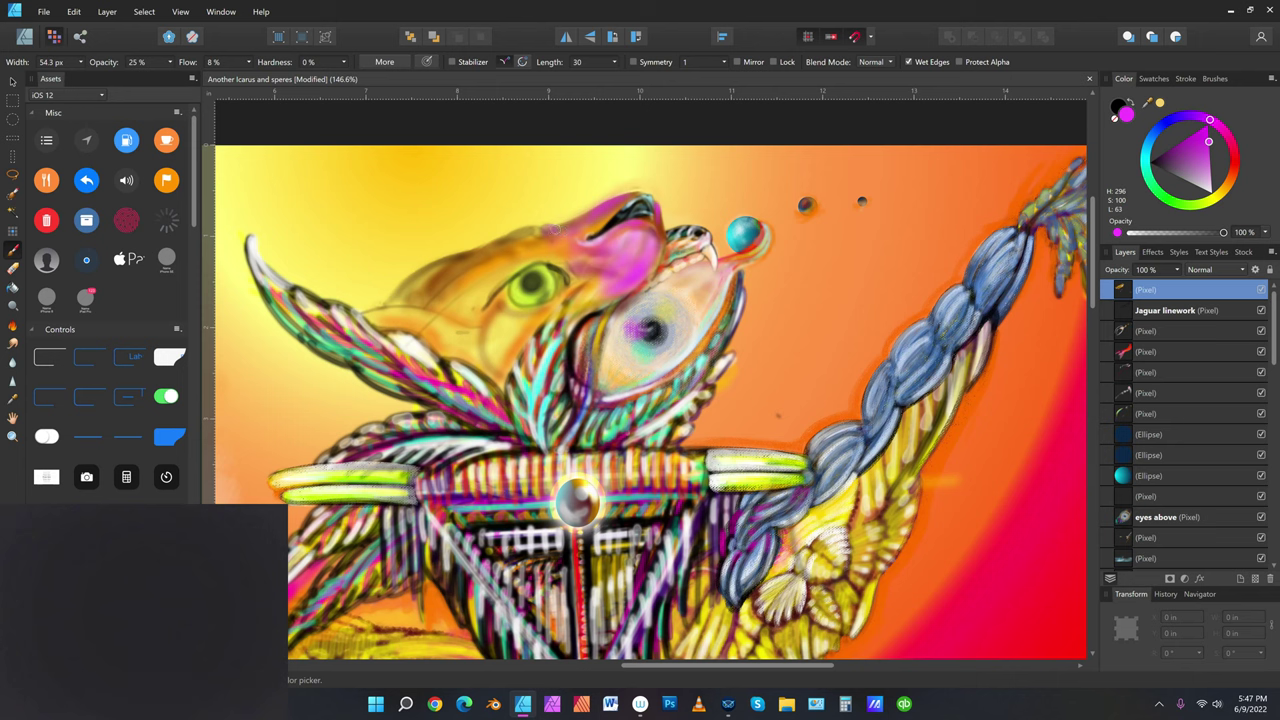
pyautogui.moveTo(562, 204); pyautogui.dragTo(534, 224)
# Paint magenta streaks across the jaguar's cheek beside the feathers with a 39.2 px brush
pyautogui.press('[')
pyautogui.press('[')
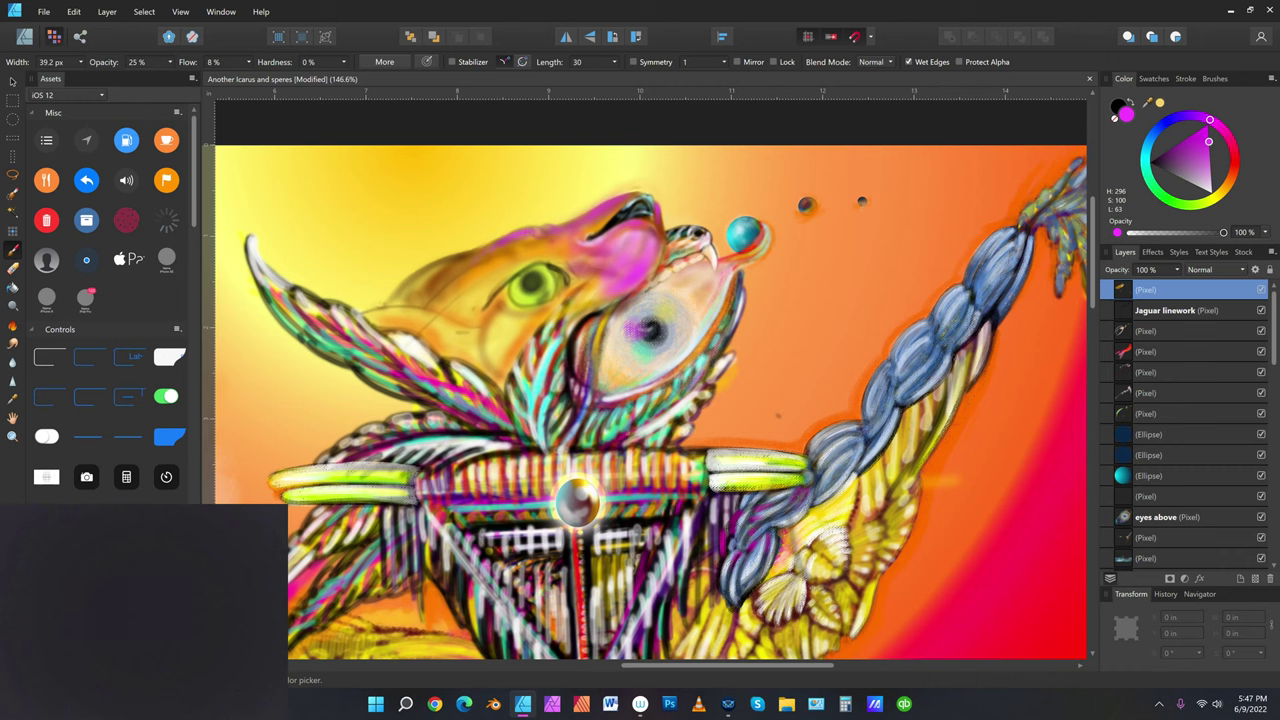
pyautogui.moveTo(568, 292)
pyautogui.mouseDown()
pyautogui.moveTo(548, 329)
pyautogui.moveTo(576, 300)
pyautogui.moveTo(597, 305)
pyautogui.moveTo(568, 334)
pyautogui.moveTo(604, 310)
pyautogui.mouseUp()
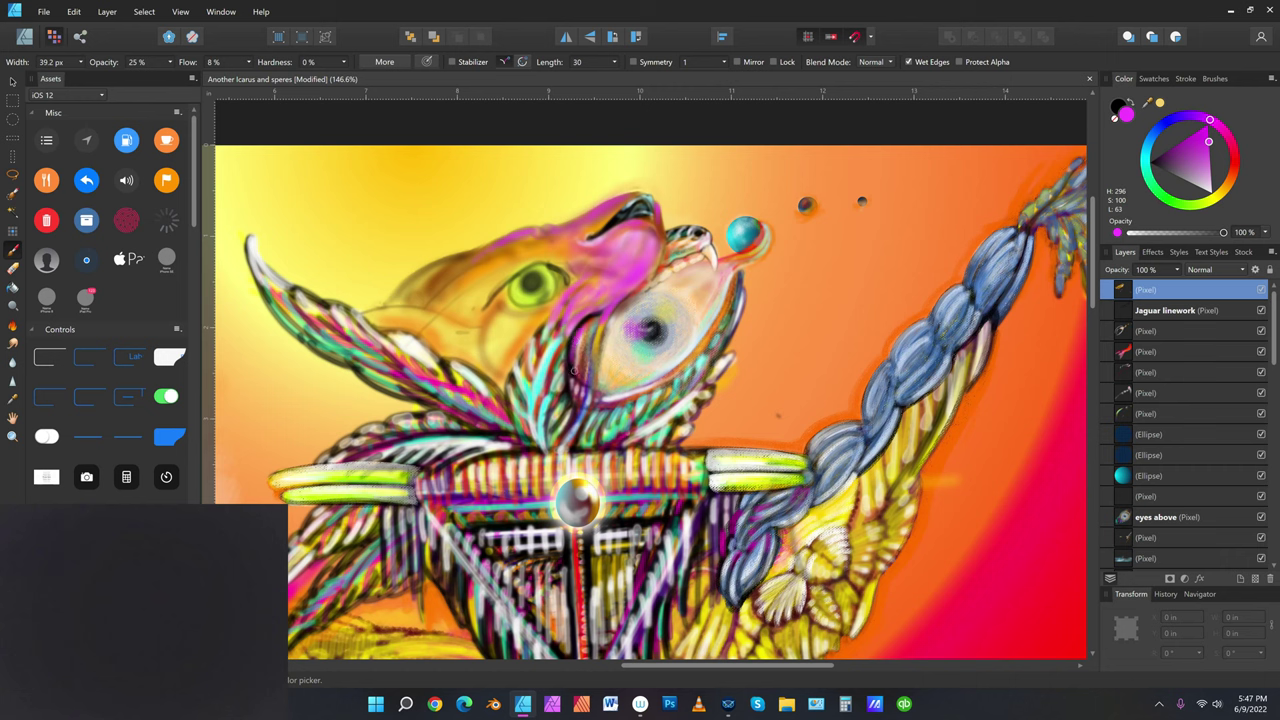
# Add pale pink highlights (H 296, S 100, L 94) to the front of the muzzle below the nose at 39.2 px
pyautogui.click(1210, 163)
pyautogui.click(1211, 165)
pyautogui.click(1211, 173)
pyautogui.click(1211, 185)
pyautogui.moveTo(659, 246); pyautogui.dragTo(642, 279)
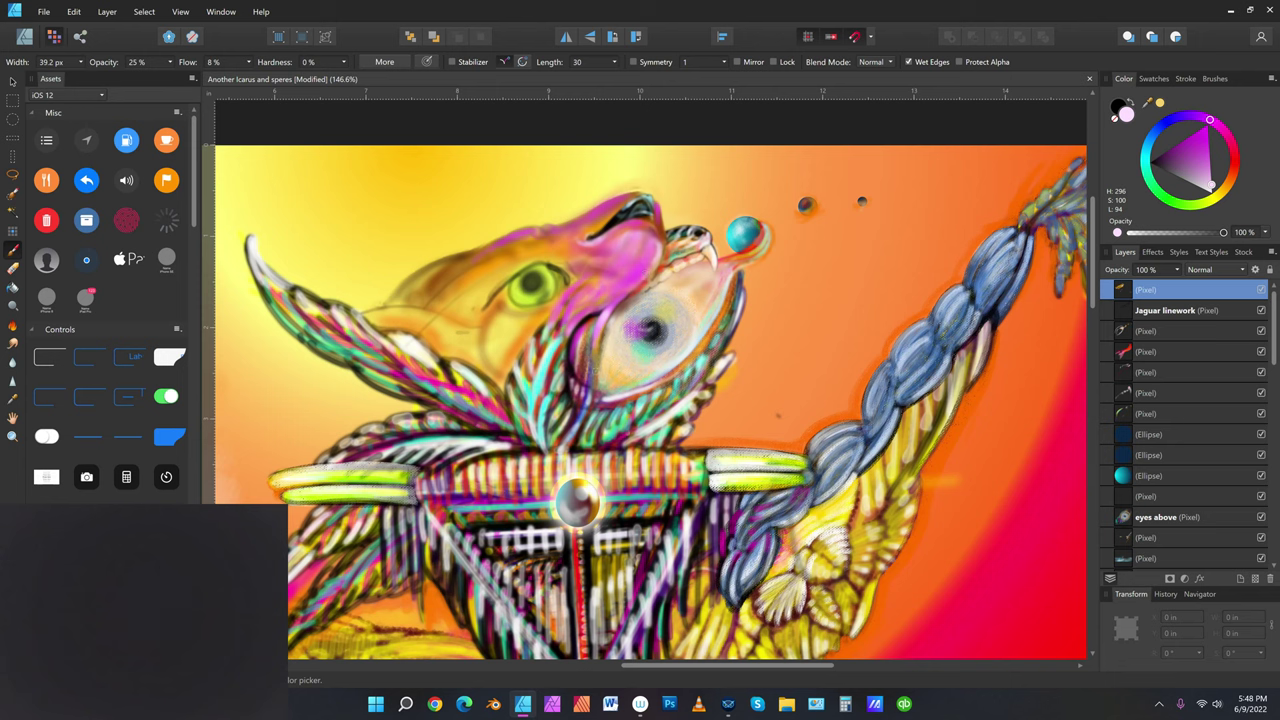
pyautogui.moveTo(657, 229)
pyautogui.mouseDown()
pyautogui.moveTo(661, 240)
pyautogui.moveTo(657, 222)
pyautogui.mouseUp()
pyautogui.moveTo(656, 218)
pyautogui.mouseDown()
pyautogui.moveTo(656, 198)
pyautogui.moveTo(660, 227)
pyautogui.mouseUp()
pyautogui.moveTo(655, 224); pyautogui.dragTo(649, 234)
# Enlarge the brush to 99.6 px and blend the pale pink highlight across the rounded muzzle
pyautogui.press(']')
pyautogui.press(']')
pyautogui.moveTo(648, 225)
pyautogui.mouseDown()
pyautogui.moveTo(642, 247)
pyautogui.moveTo(649, 223)
pyautogui.moveTo(633, 223)
pyautogui.mouseUp()
pyautogui.press(']')
pyautogui.press(']')
pyautogui.press(']')
pyautogui.moveTo(633, 252); pyautogui.dragTo(626, 234)
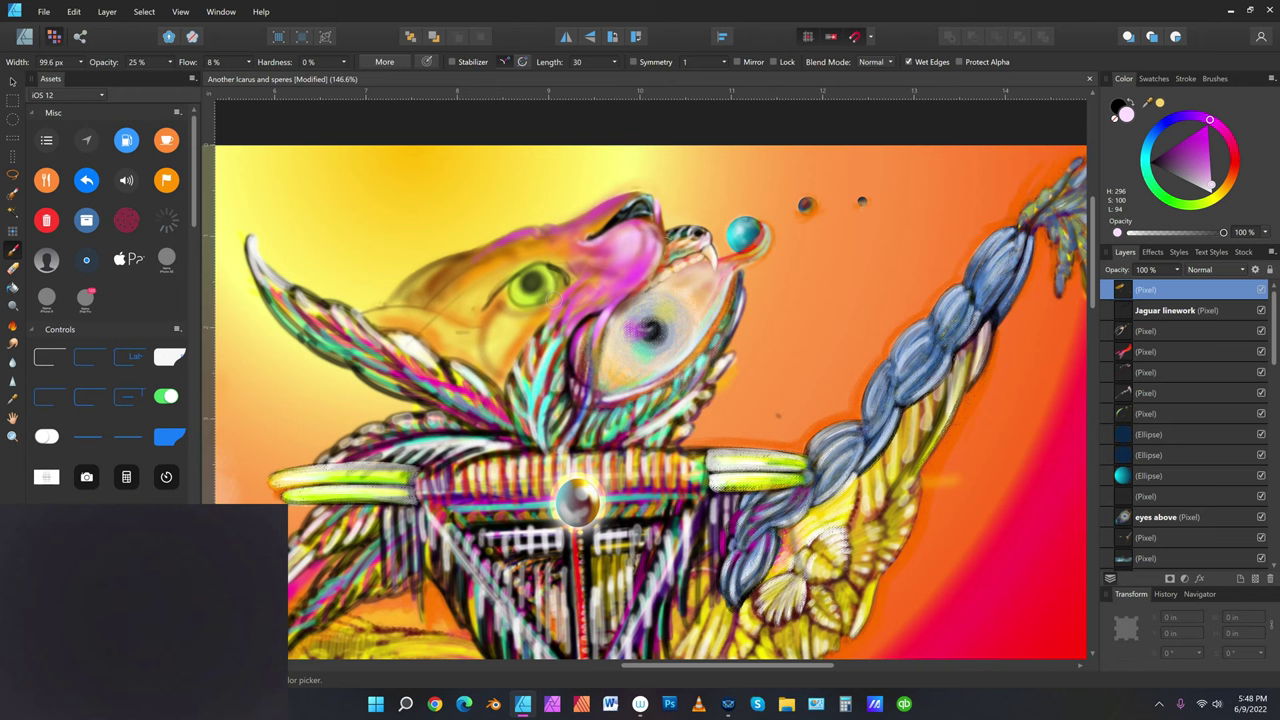
pyautogui.moveTo(646, 246)
pyautogui.mouseDown()
pyautogui.moveTo(640, 271)
pyautogui.moveTo(662, 252)
pyautogui.moveTo(659, 228)
pyautogui.moveTo(659, 266)
pyautogui.mouseUp()
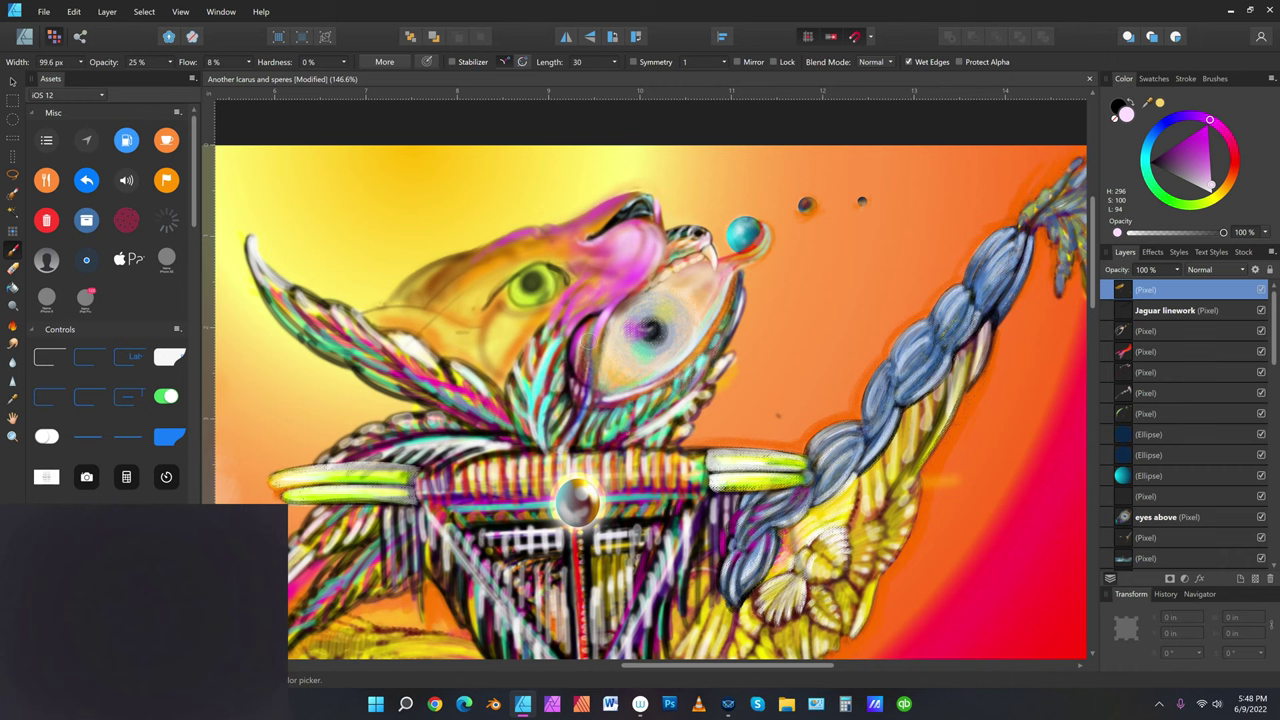
# Darken the area behind the jaguar's front teeth at 31.9 px and add yellow (H 56, S 100, L 50) there
pyautogui.moveTo(1161, 167); pyautogui.dragTo(1145, 168)
pyautogui.press('[')
pyautogui.press('[')
pyautogui.press('[')
pyautogui.press('[')
pyautogui.press('[')
pyautogui.moveTo(672, 236)
pyautogui.mouseDown()
pyautogui.moveTo(661, 271)
pyautogui.moveTo(671, 243)
pyautogui.moveTo(666, 253)
pyautogui.mouseUp()
pyautogui.click(1227, 202)
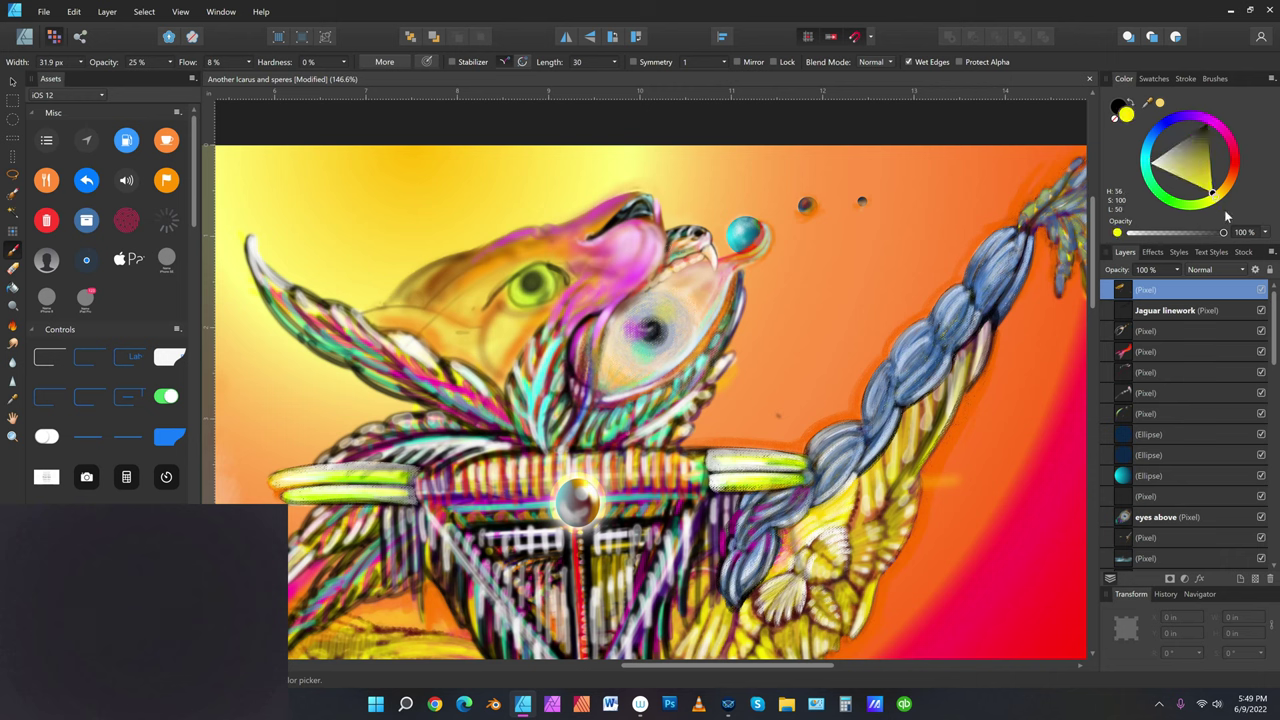
pyautogui.moveTo(669, 243); pyautogui.dragTo(669, 255)
# Dab dark olive spots (H 55, S 45, L 12) around the front of the jaws and set the brush to 21.6 px
pyautogui.click(1204, 134)
pyautogui.press('[')
pyautogui.moveTo(684, 234); pyautogui.dragTo(684, 240)
pyautogui.click(699, 234)
pyautogui.click(681, 239)
pyautogui.click(669, 239)
pyautogui.click(670, 232)
pyautogui.press('[')
pyautogui.press('[')
pyautogui.press('[')
pyautogui.press(']')
pyautogui.press(']')
pyautogui.press(']')
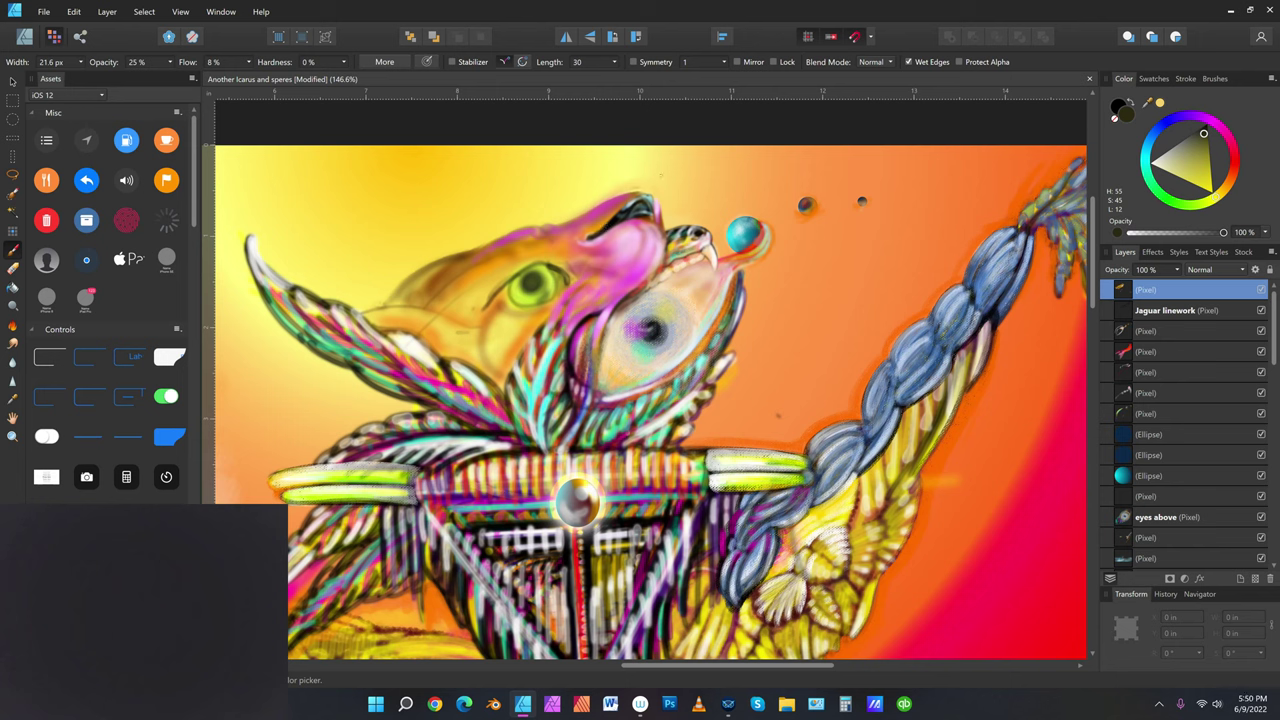
# Paint crimson accents (H 346, S 100, L 50) beside the jaguar's eye and under the nose at 21.6 px, and save the document
pyautogui.moveTo(1204, 133); pyautogui.dragTo(1233, 149)
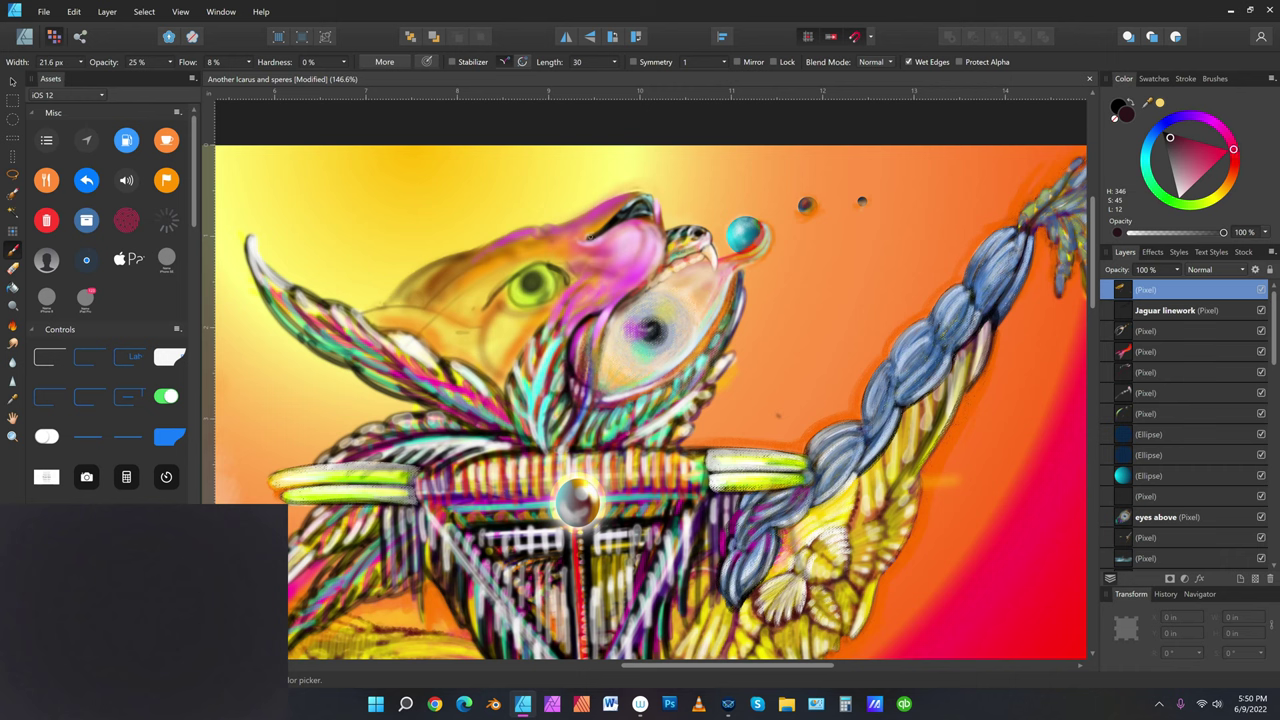
pyautogui.click(1230, 150)
pyautogui.click(44, 11)
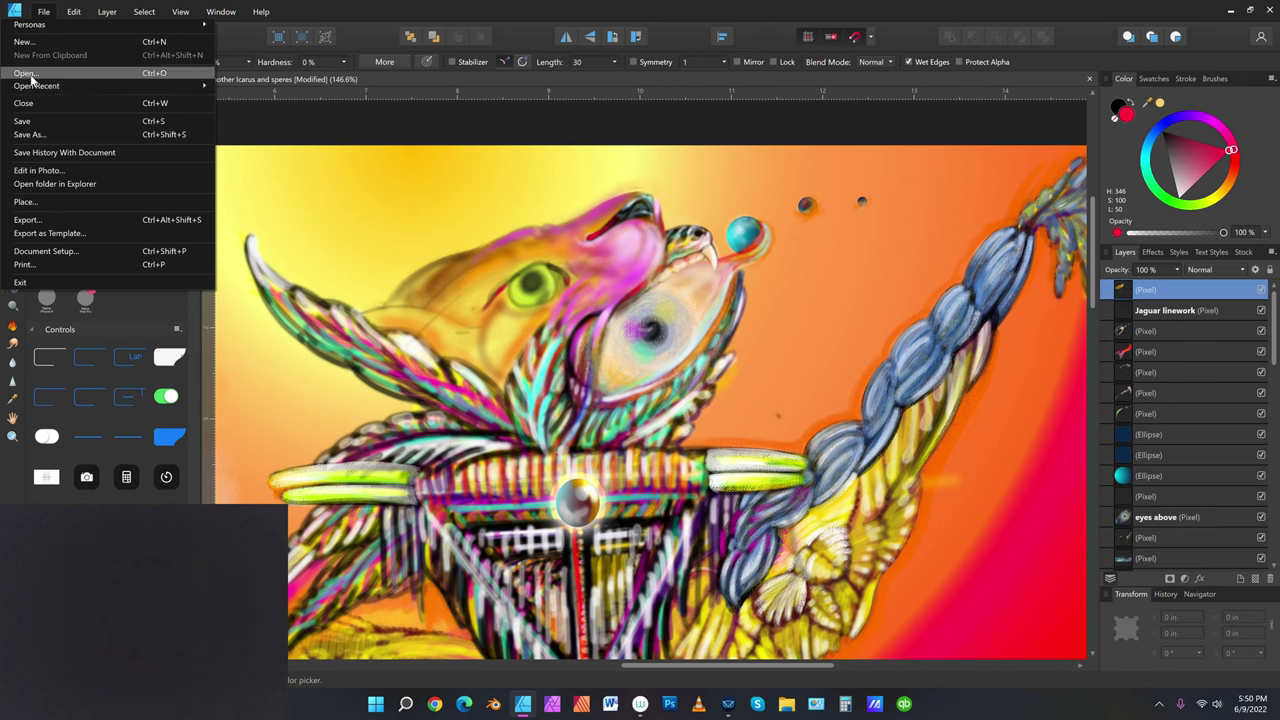
pyautogui.click(39, 121)
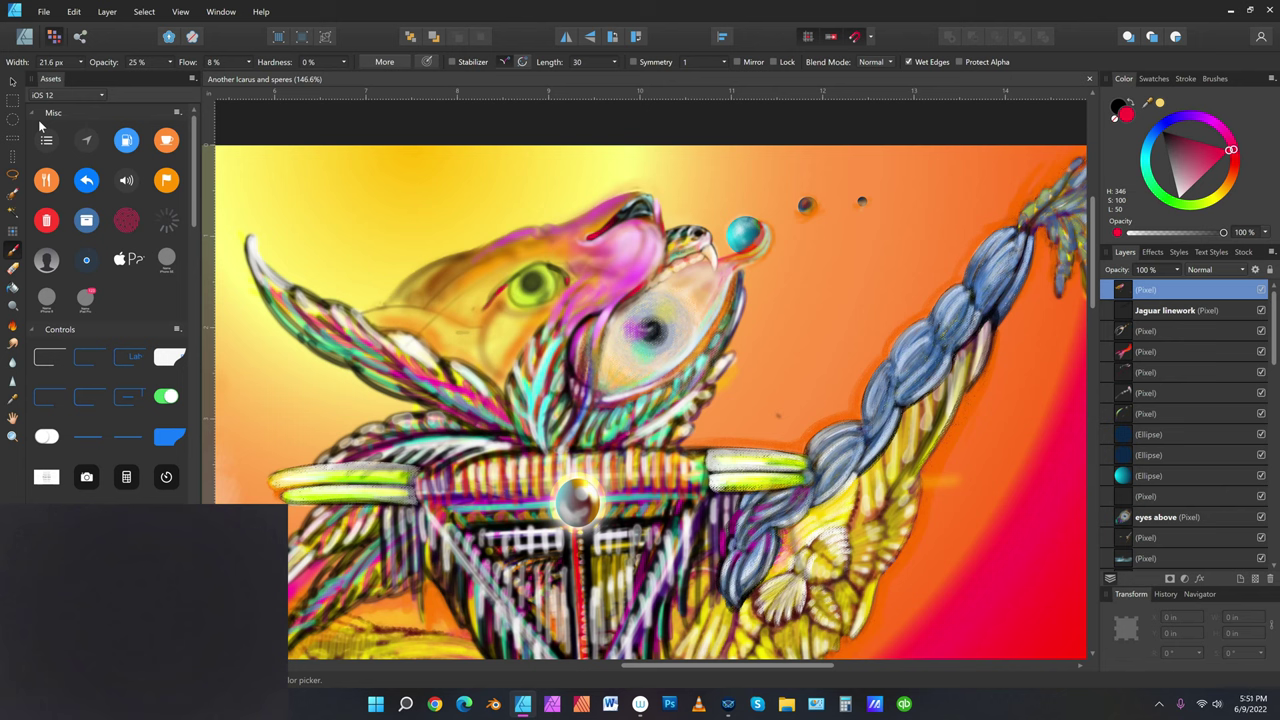
# Glaze light green (H 91, S 100, L 60) over the jaguar's muzzle and snout with an 87.2 px brush
pyautogui.click(1190, 205)
pyautogui.moveTo(1181, 175); pyautogui.dragTo(1159, 199)
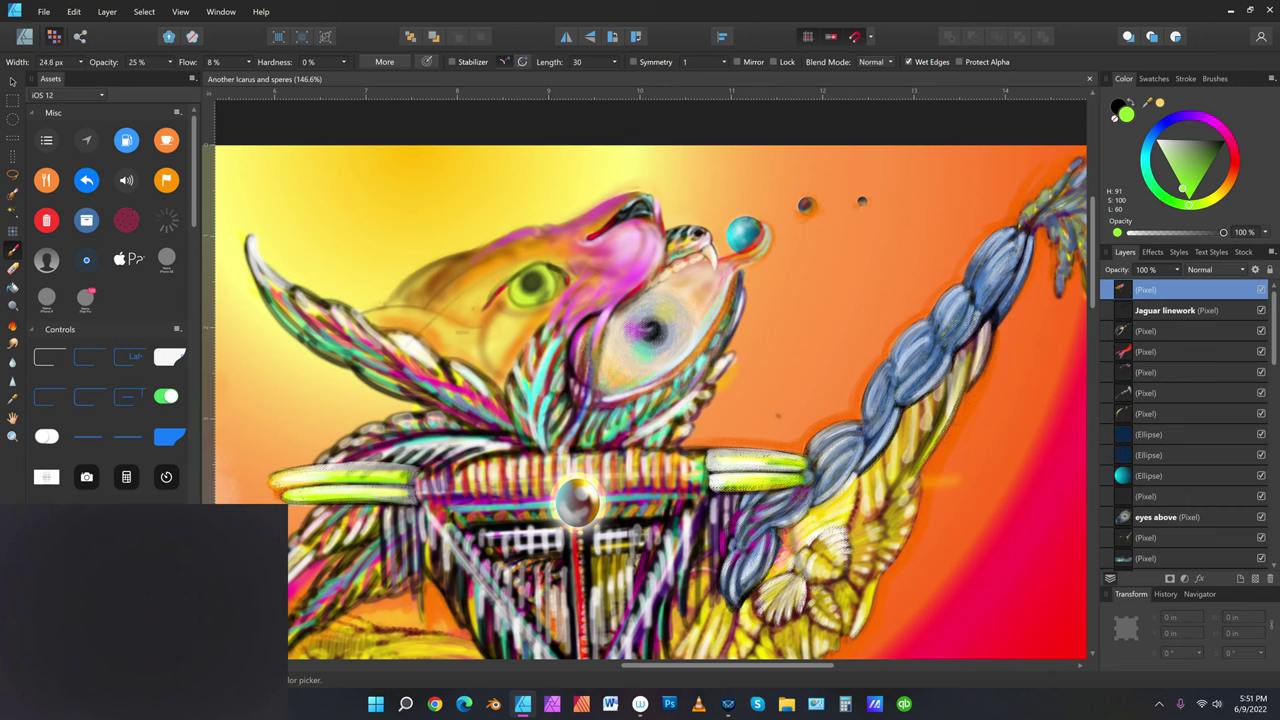
pyautogui.press(']')
pyautogui.press(']')
pyautogui.press(']')
pyautogui.press(']')
pyautogui.press(']')
pyautogui.press(']')
pyautogui.press(']')
pyautogui.moveTo(622, 244); pyautogui.dragTo(601, 252)
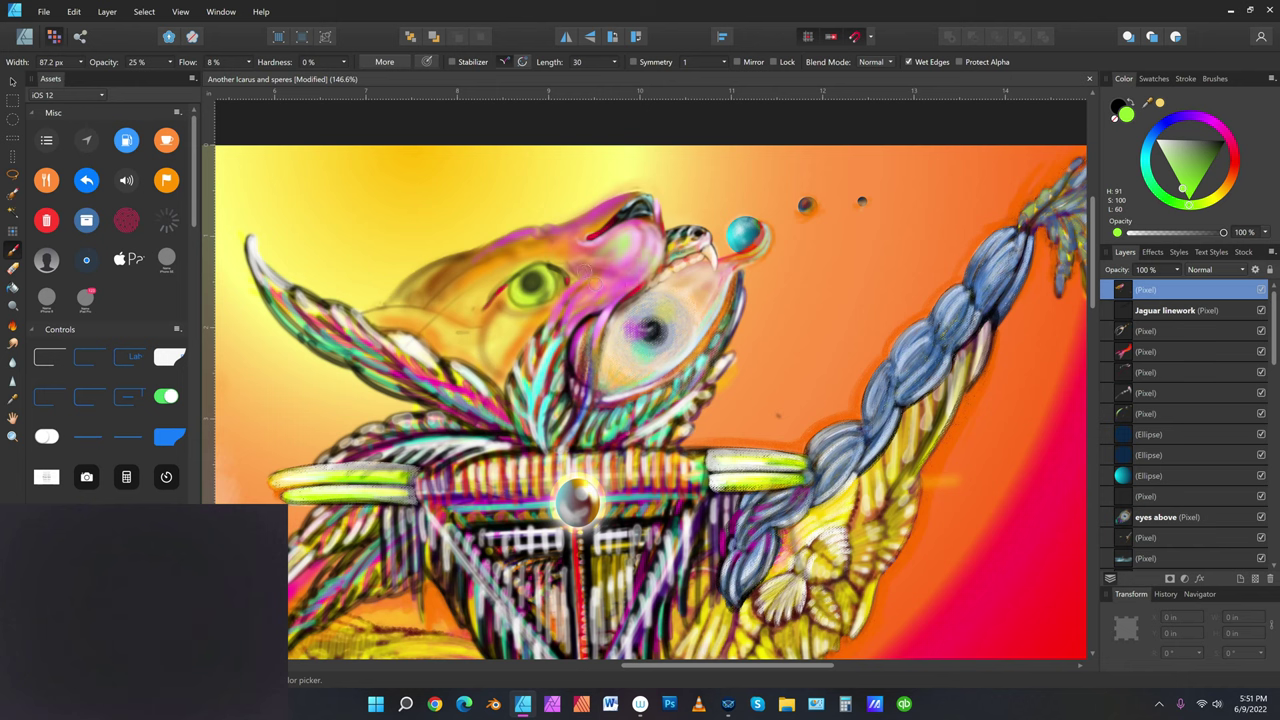
pyautogui.moveTo(591, 254)
pyautogui.mouseDown()
pyautogui.moveTo(572, 257)
pyautogui.moveTo(550, 236)
pyautogui.moveTo(608, 210)
pyautogui.moveTo(590, 217)
pyautogui.mouseUp()
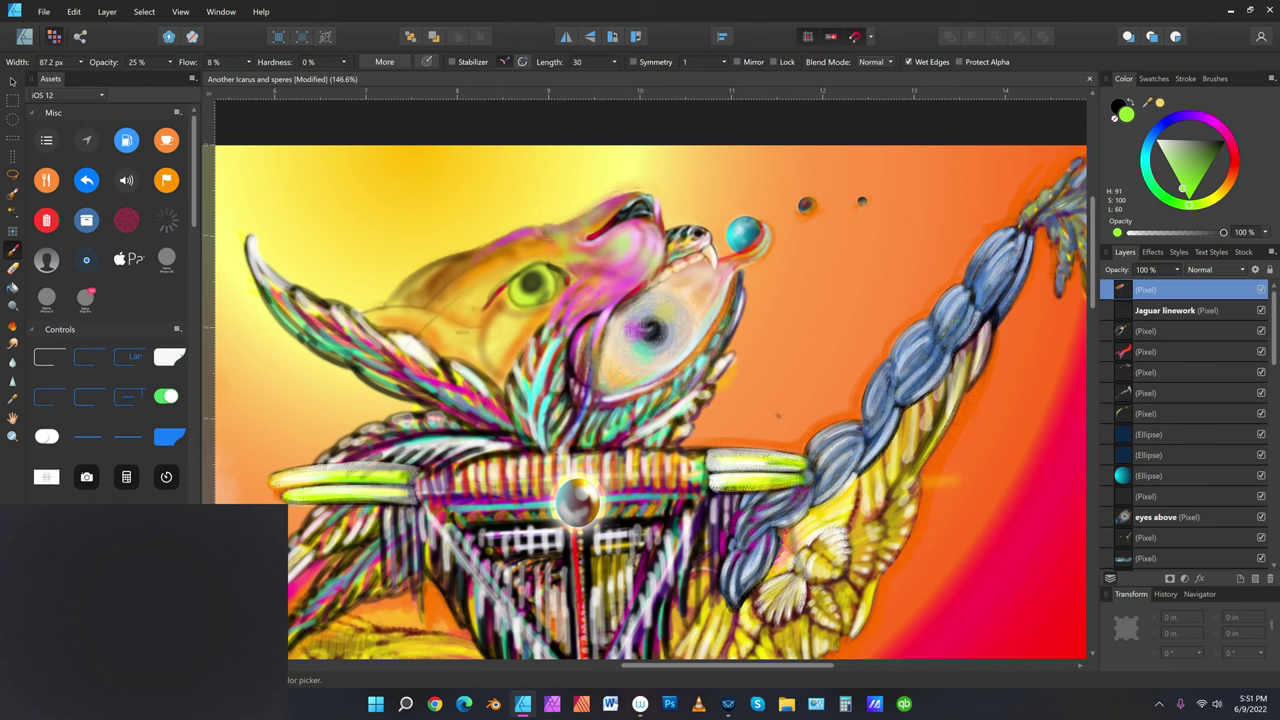
# Darken the rim and corner of the jaguar's eye in black, reducing the brush to 32.9 px, and switch the colour to white
pyautogui.press('[')
pyautogui.press('[')
pyautogui.click(1196, 117)
pyautogui.moveTo(1168, 168); pyautogui.dragTo(1143, 187)
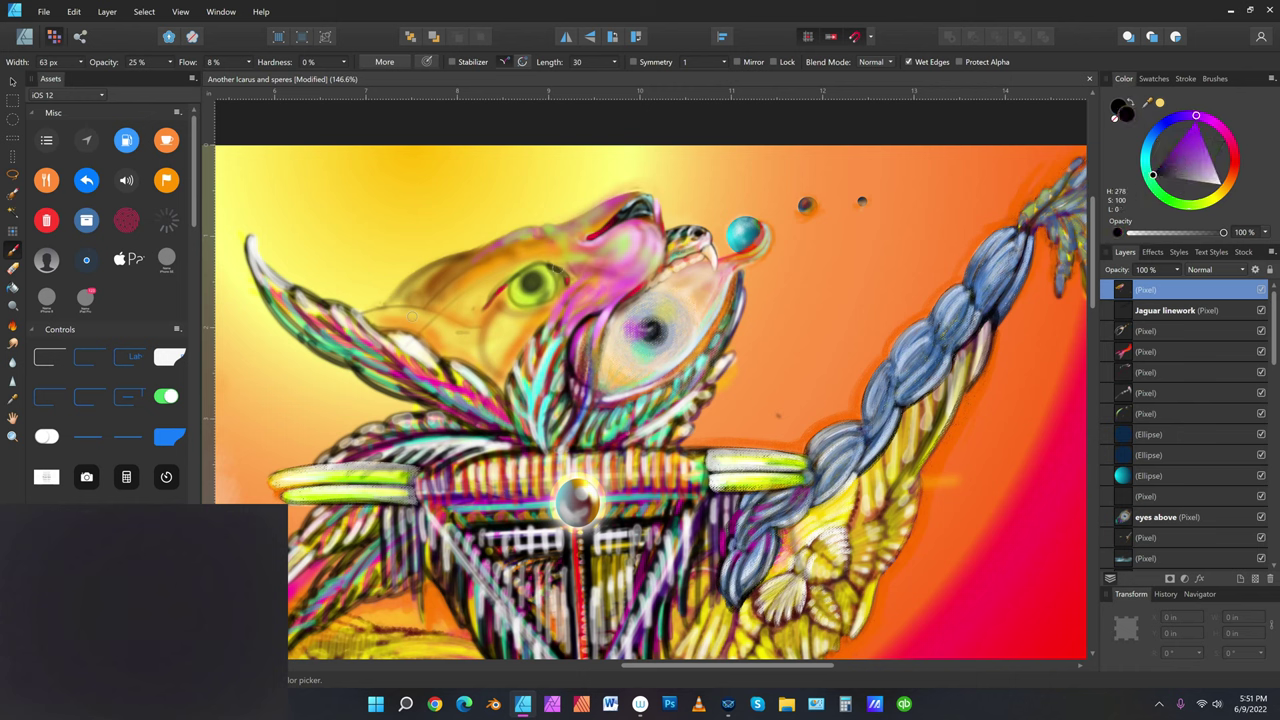
pyautogui.press('[')
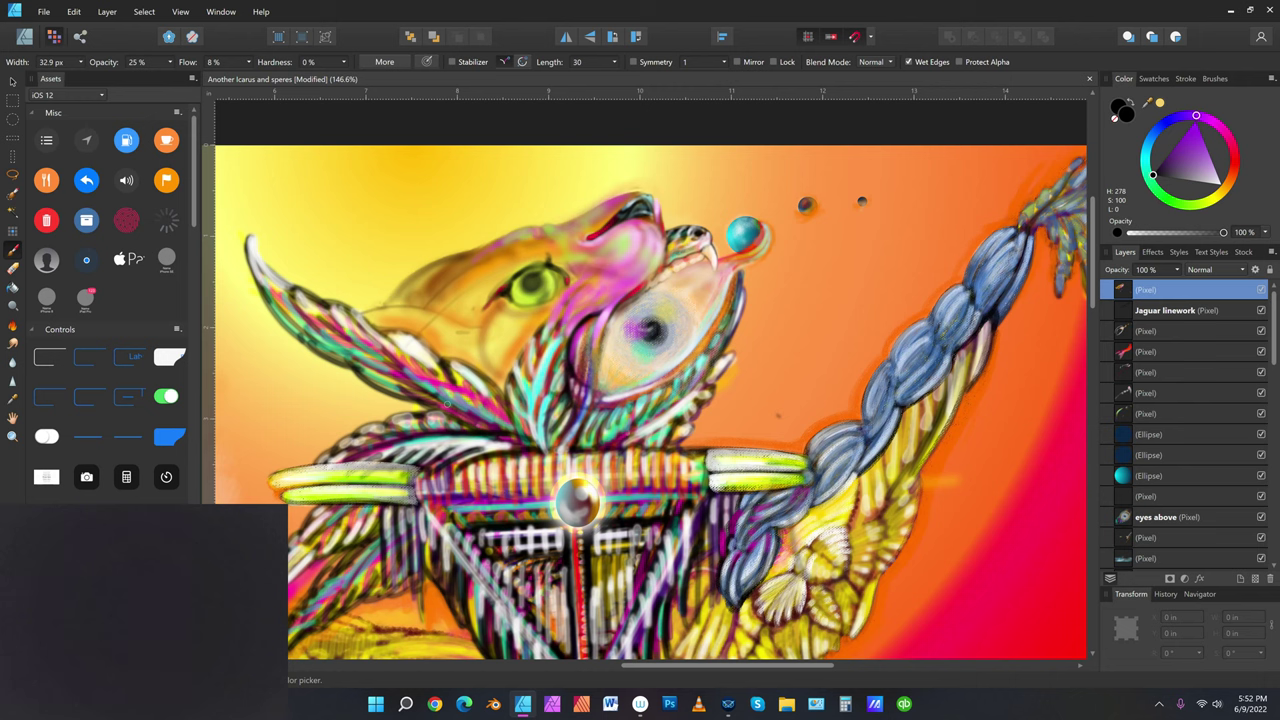
pyautogui.click(1222, 186)
# Show the canvas in the split vector and pixel preview and clear any pixel selection
pyautogui.hotkey('ctrl', 'shift', 'y')
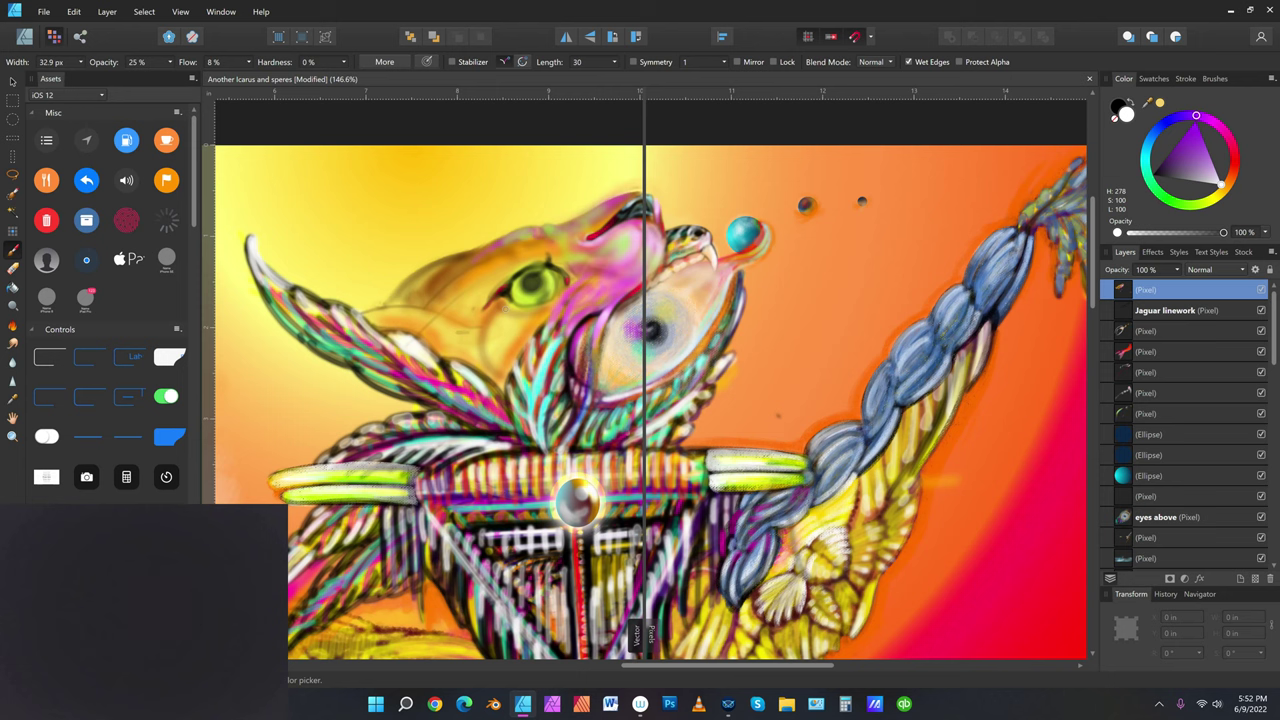
pyautogui.click(74, 11)
pyautogui.moveTo(107, 17)
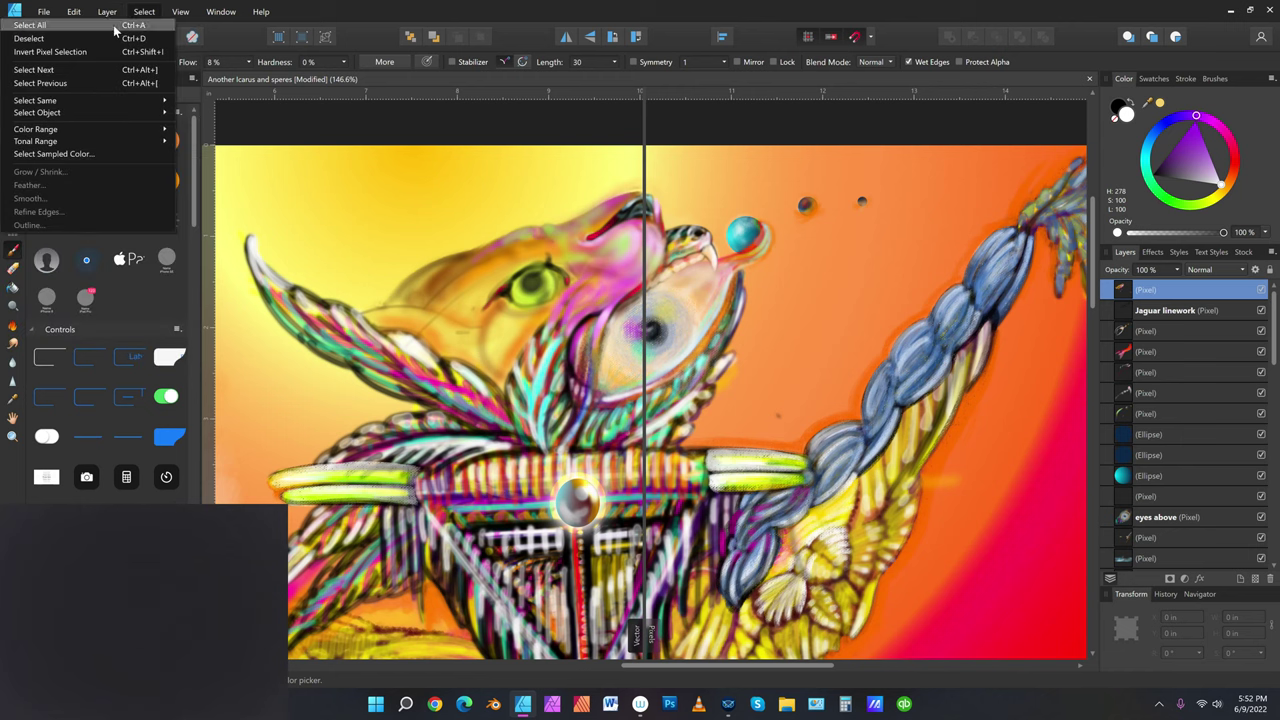
pyautogui.click(96, 38)
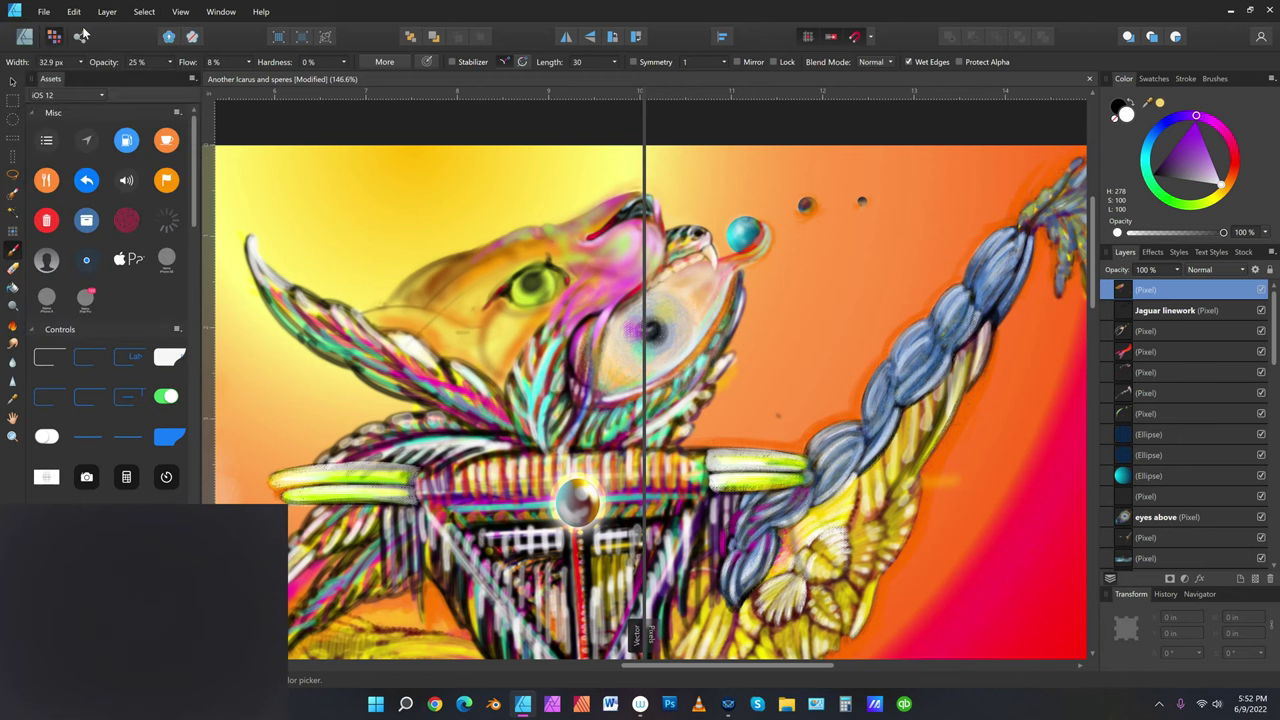
pyautogui.doubleClick(1182, 289)
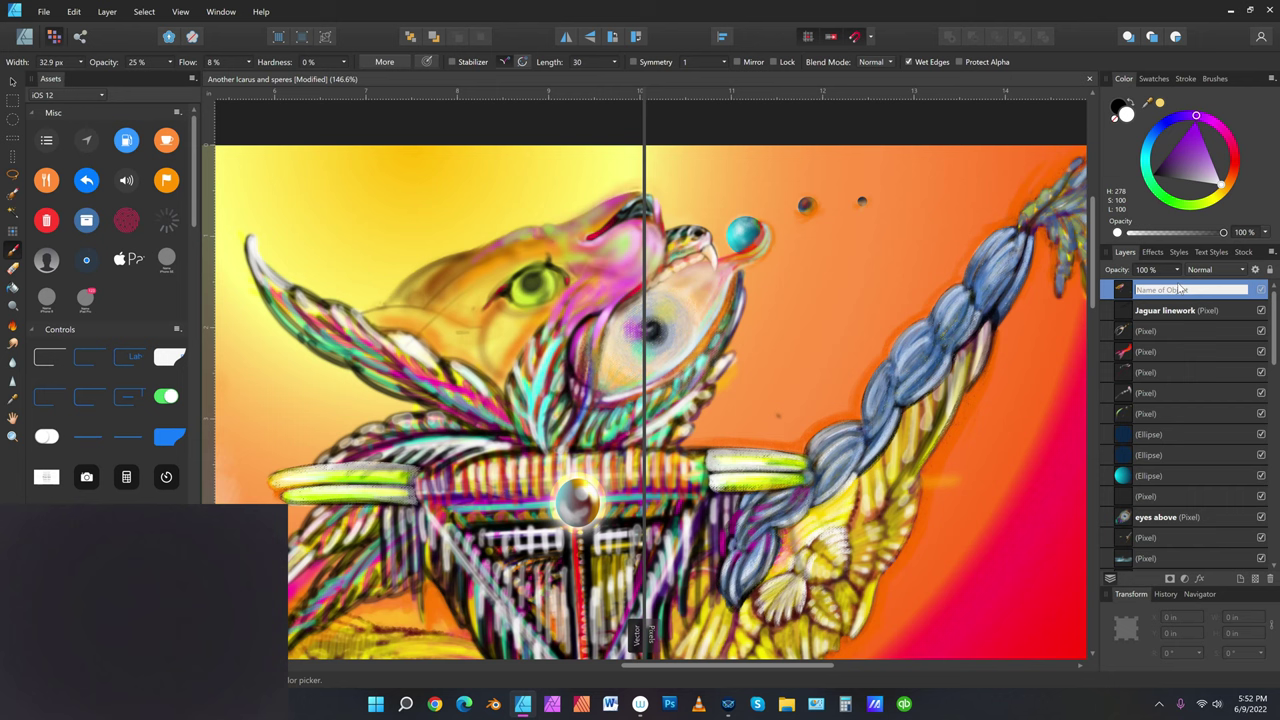
pyautogui.click(883, 113)
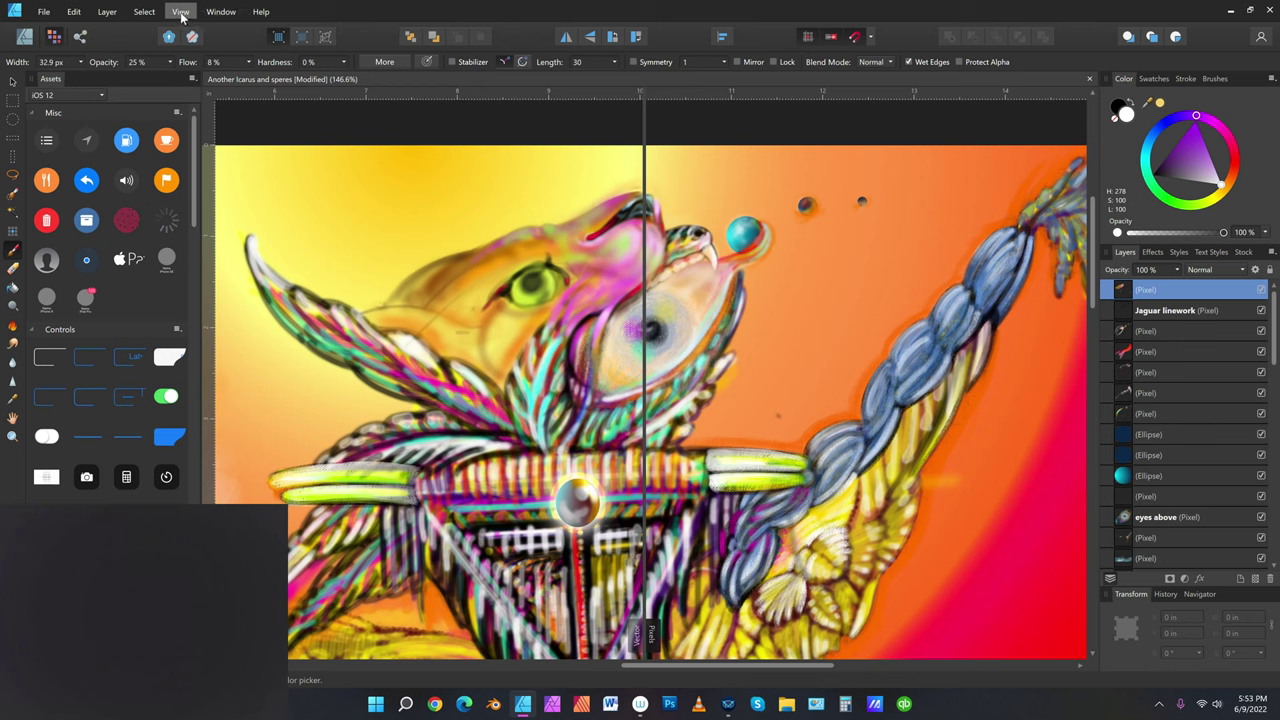
pyautogui.click(44, 14)
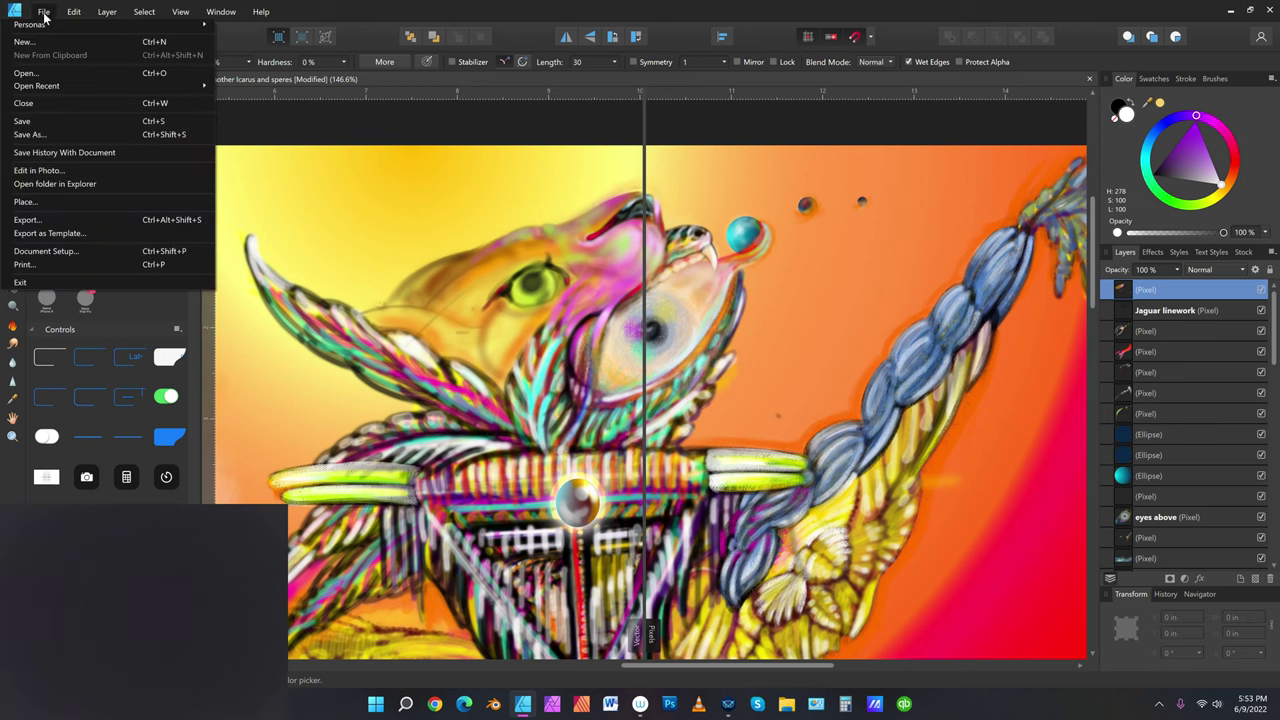
pyautogui.moveTo(68, 14)
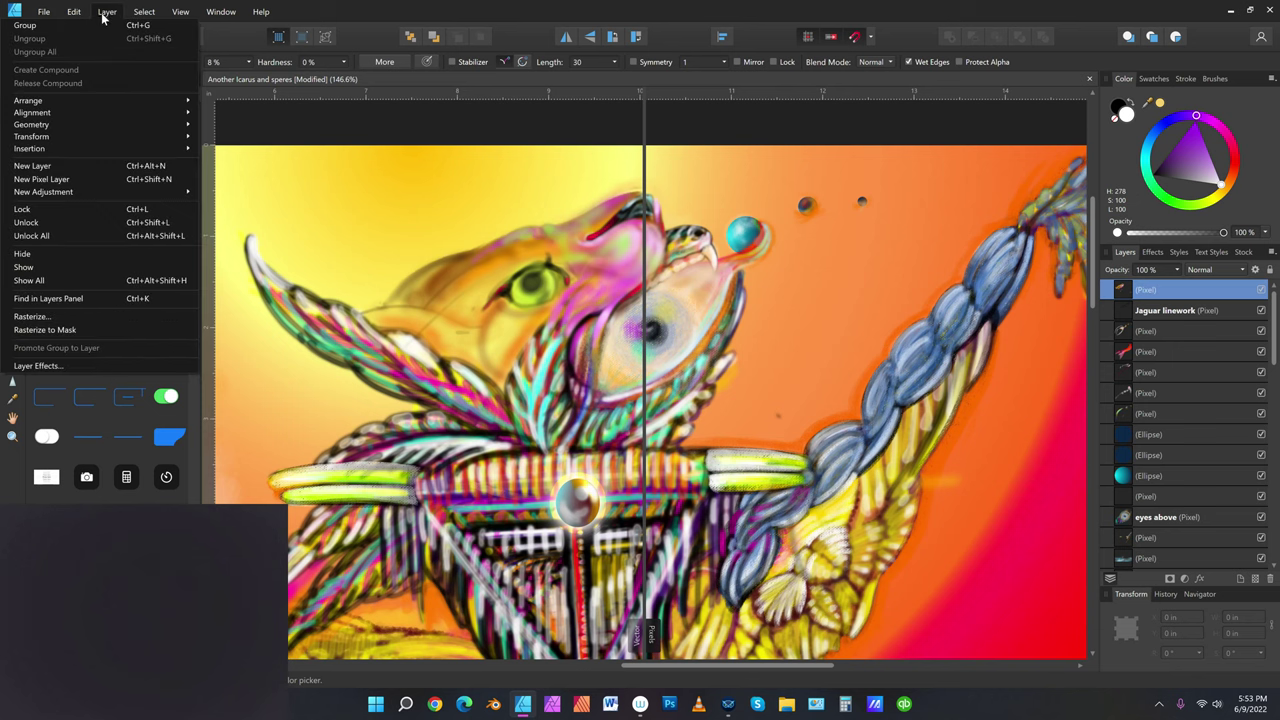
pyautogui.moveTo(190, 196)
pyautogui.click(44, 12)
pyautogui.click(44, 14)
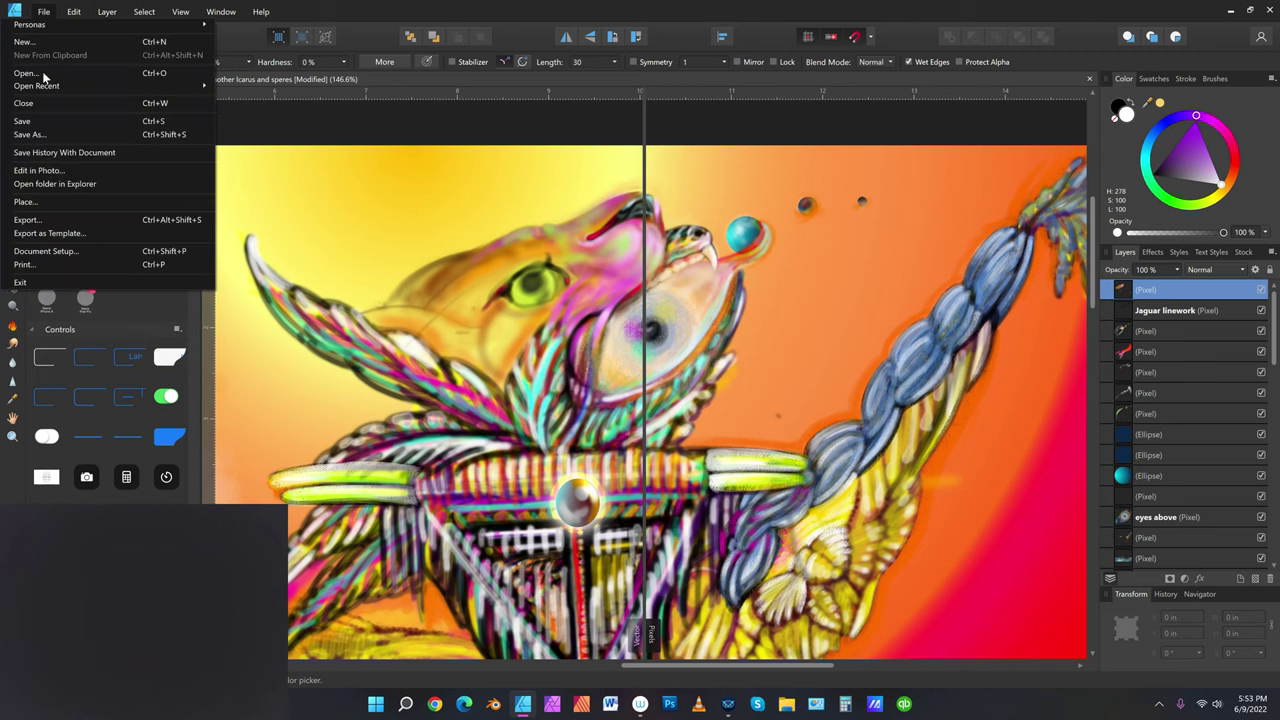
pyautogui.moveTo(180, 11)
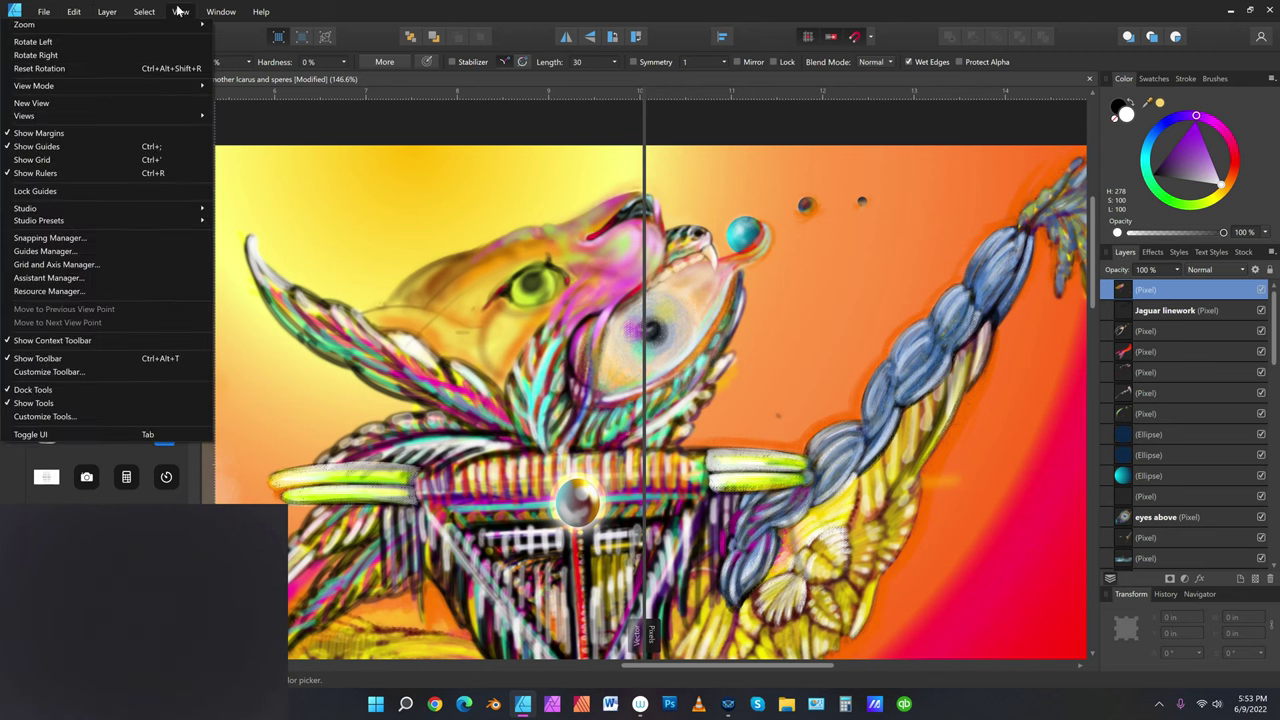
pyautogui.moveTo(207, 222)
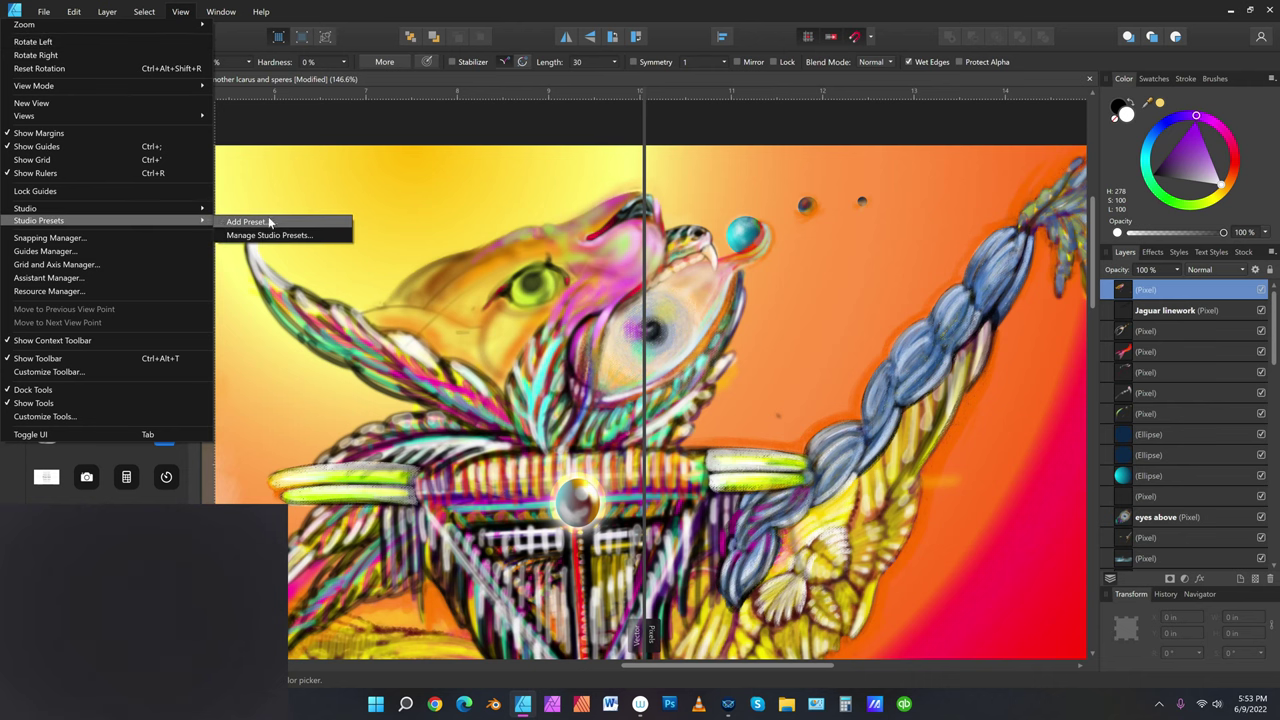
pyautogui.click(311, 237)
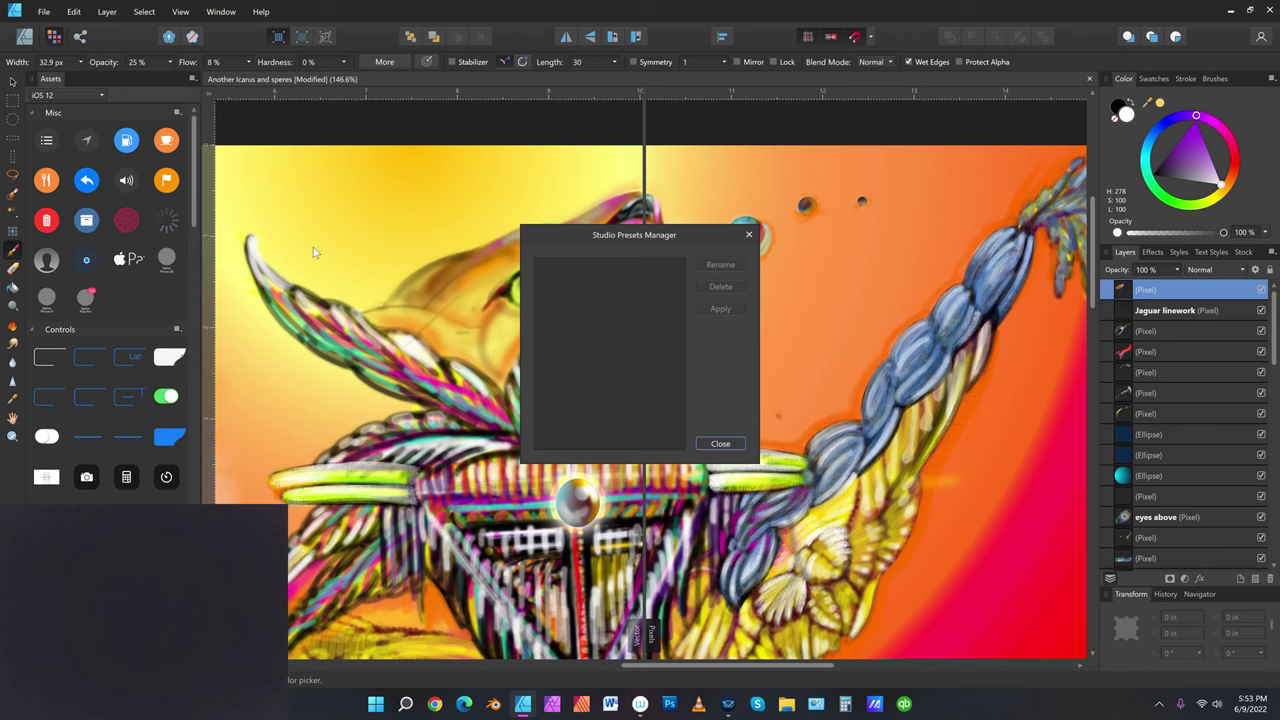
pyautogui.click(747, 237)
pyautogui.click(174, 11)
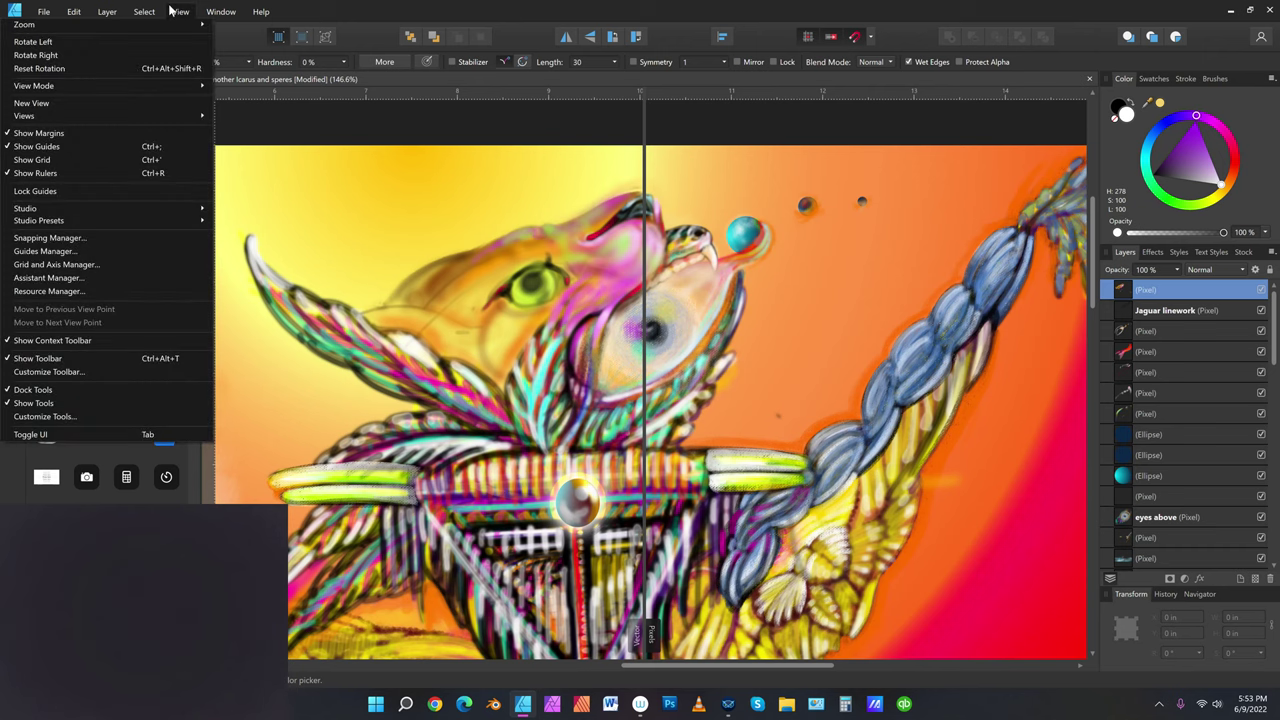
pyautogui.moveTo(206, 208)
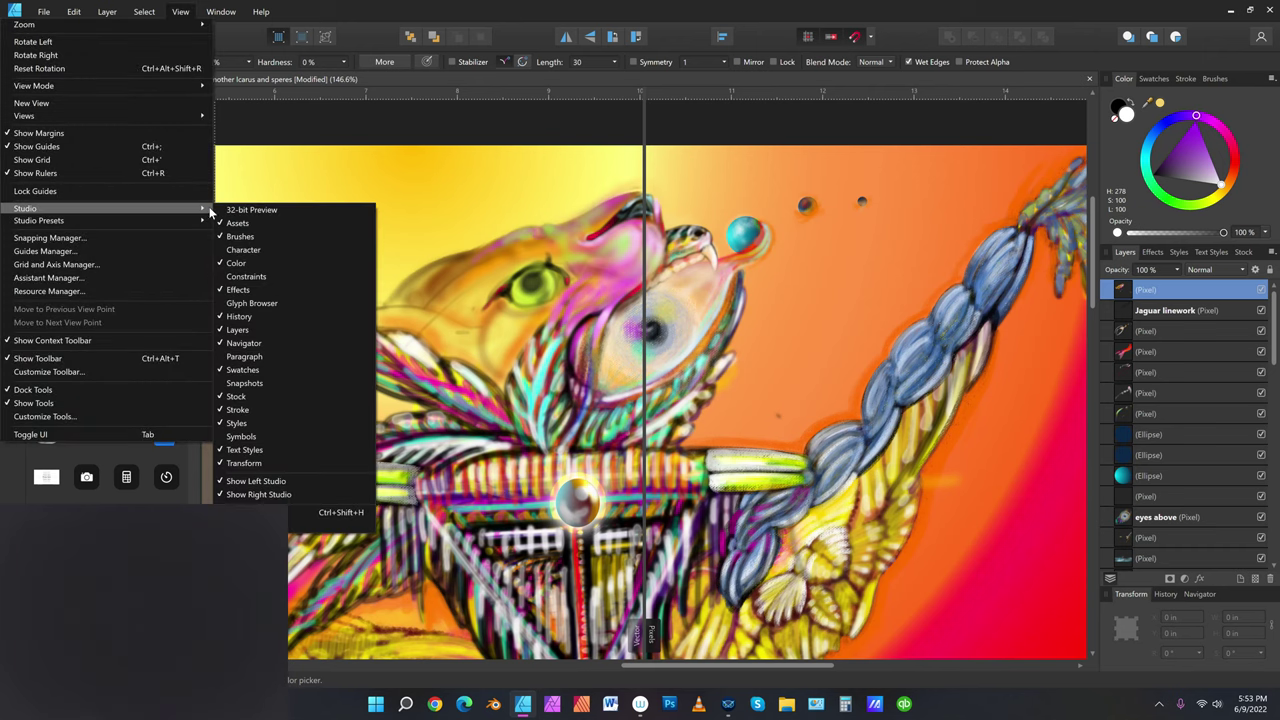
pyautogui.click(237, 223)
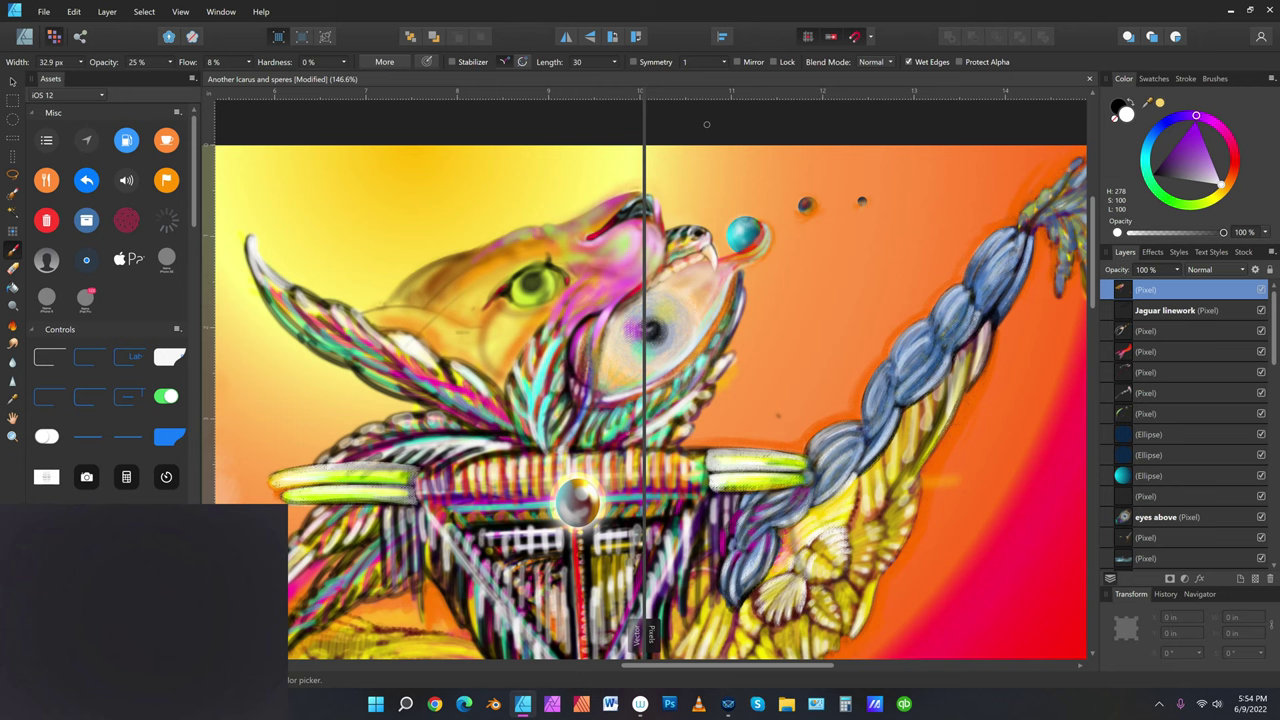
# Save the document and close it
pyautogui.click(42, 12)
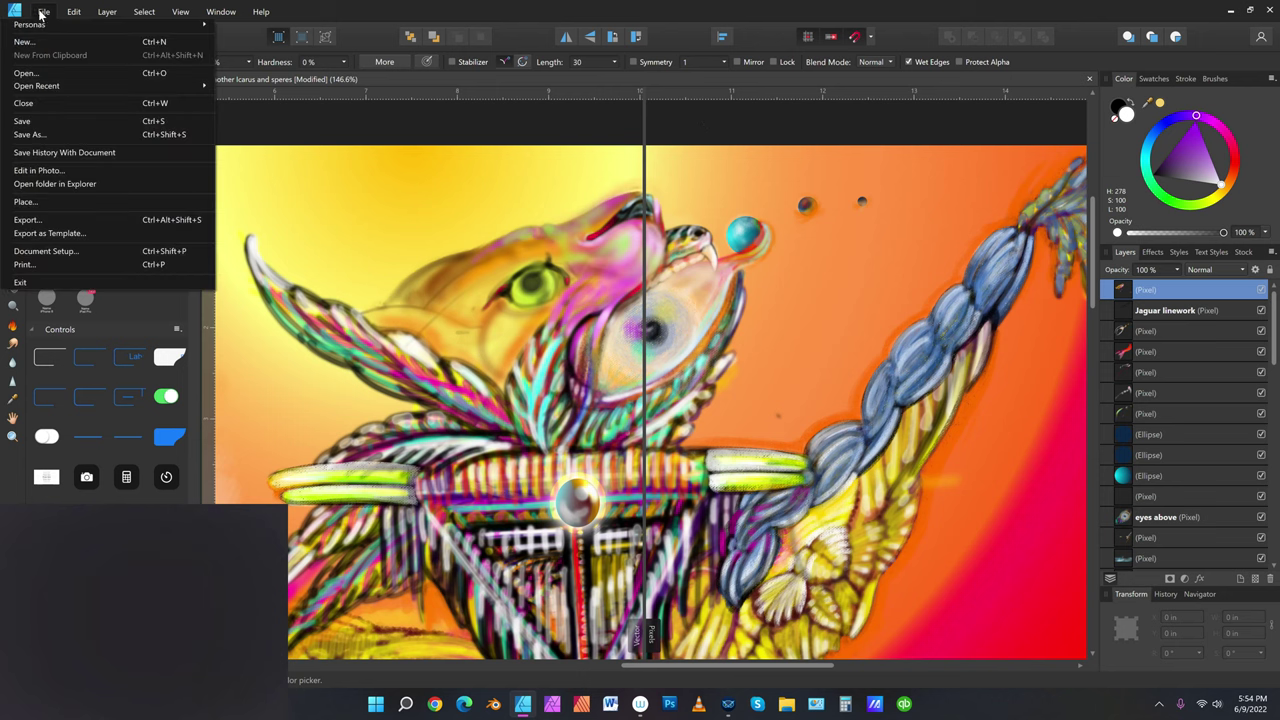
pyautogui.click(57, 118)
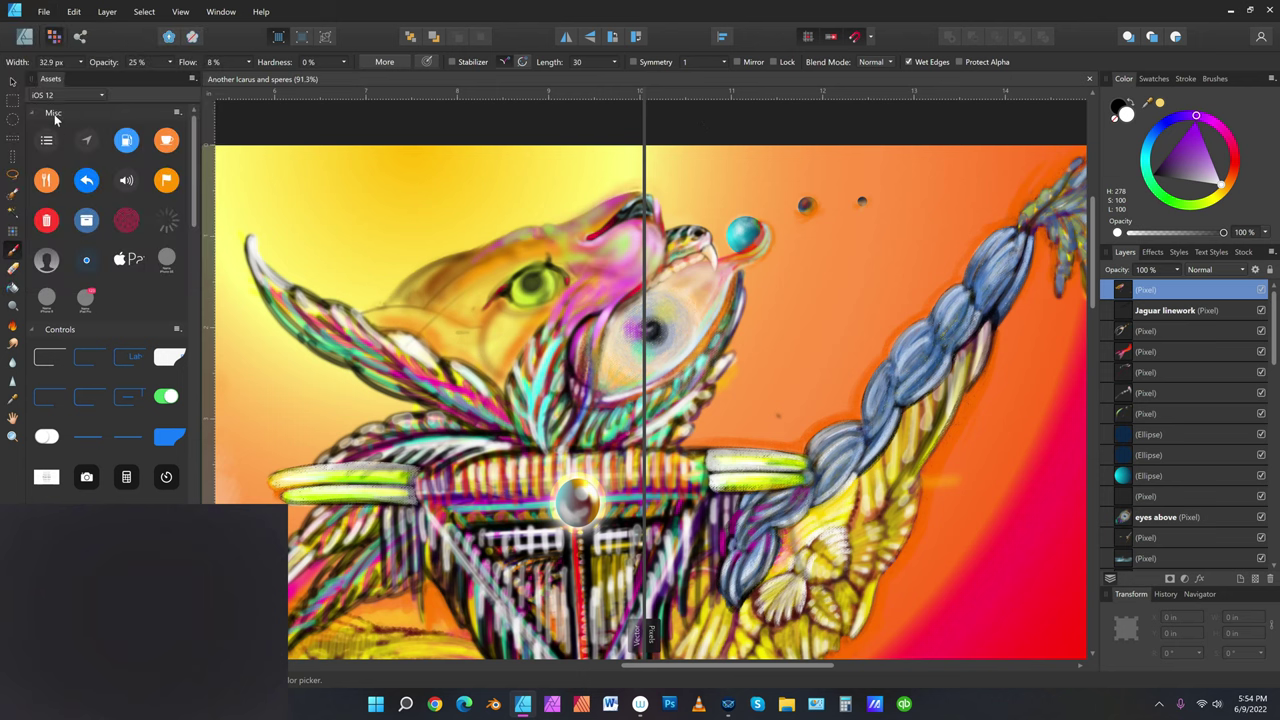
pyautogui.click(46, 12)
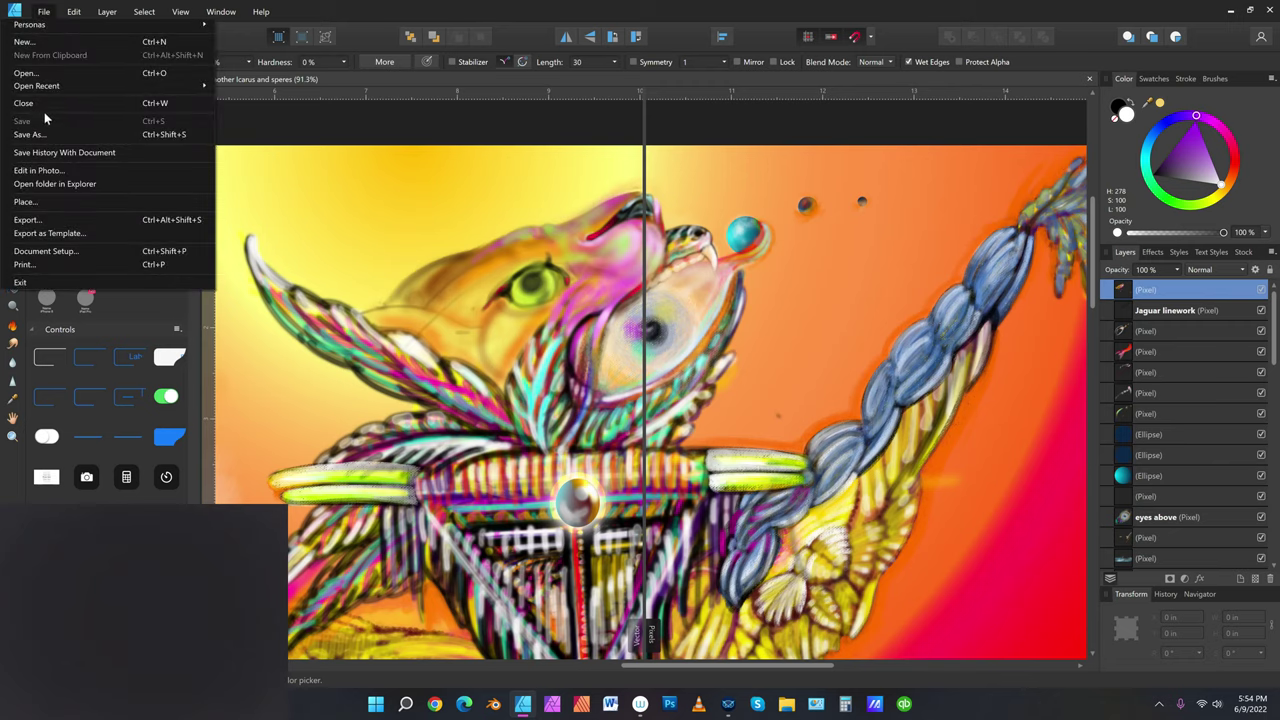
pyautogui.click(46, 105)
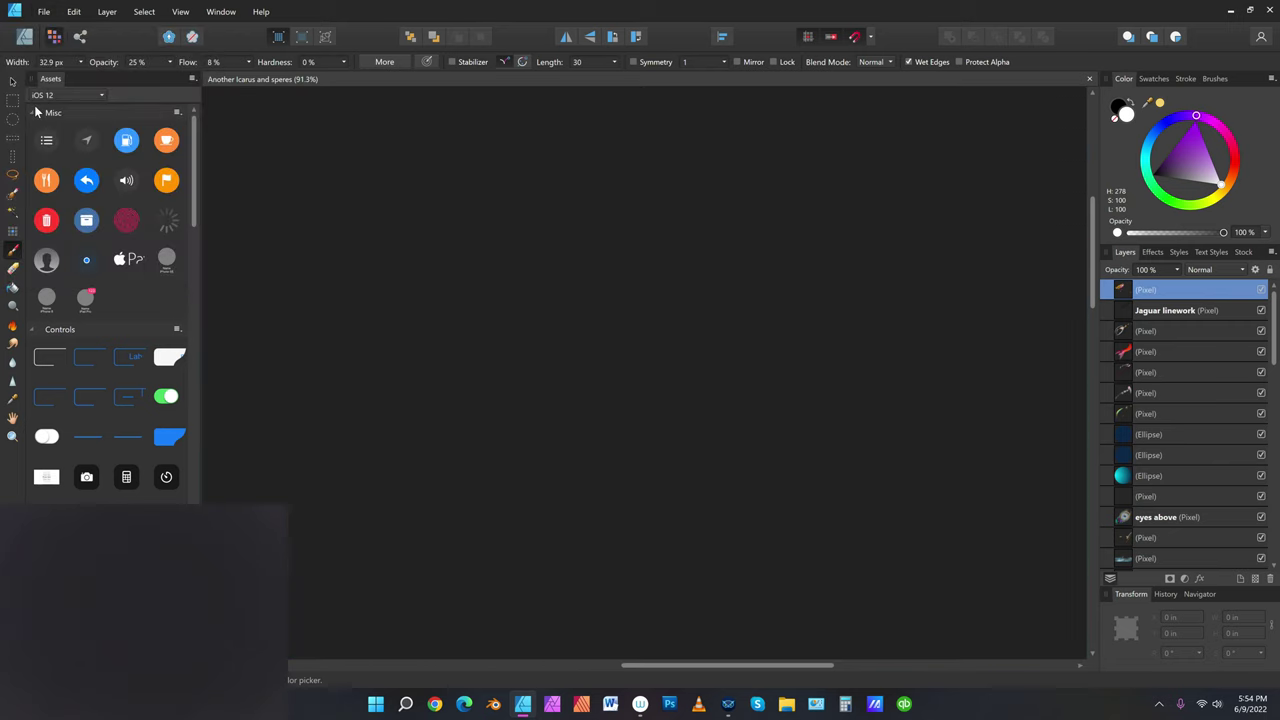
# Reopen the Another Icarus and speres document from the recent files and clear the layer selection
pyautogui.click(44, 14)
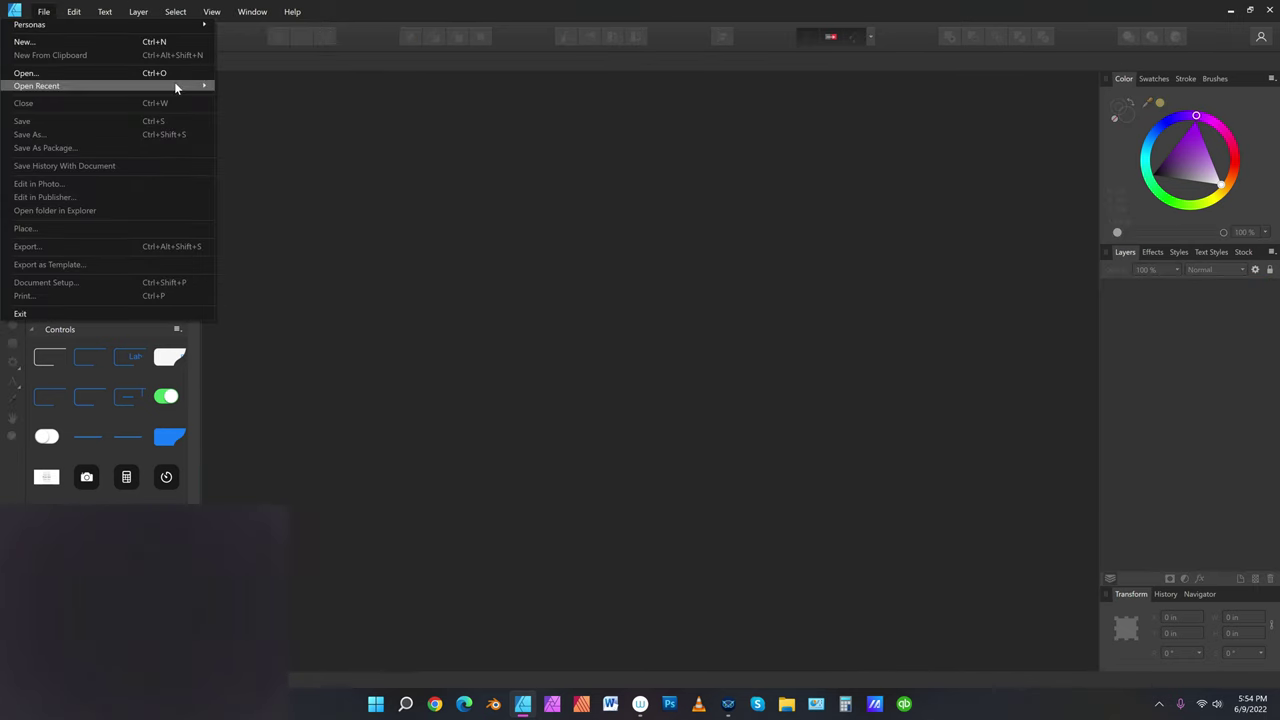
pyautogui.moveTo(177, 86)
pyautogui.click(239, 89)
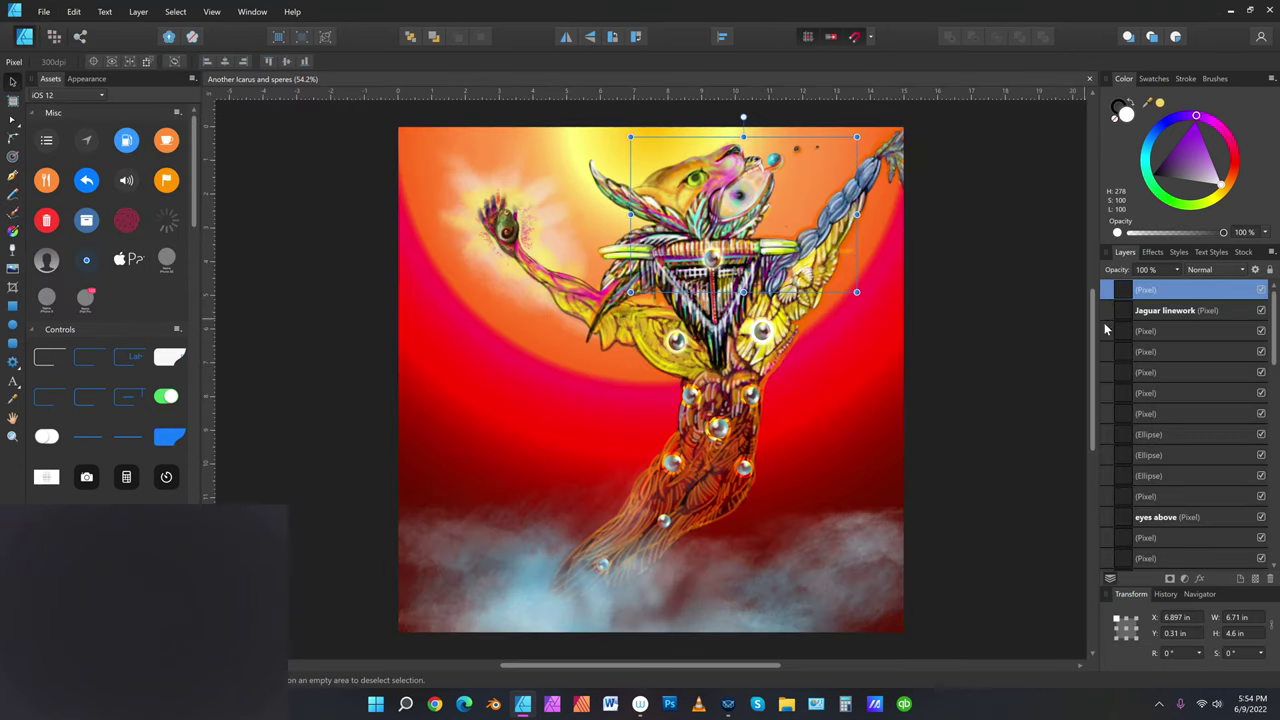
pyautogui.click(984, 286)
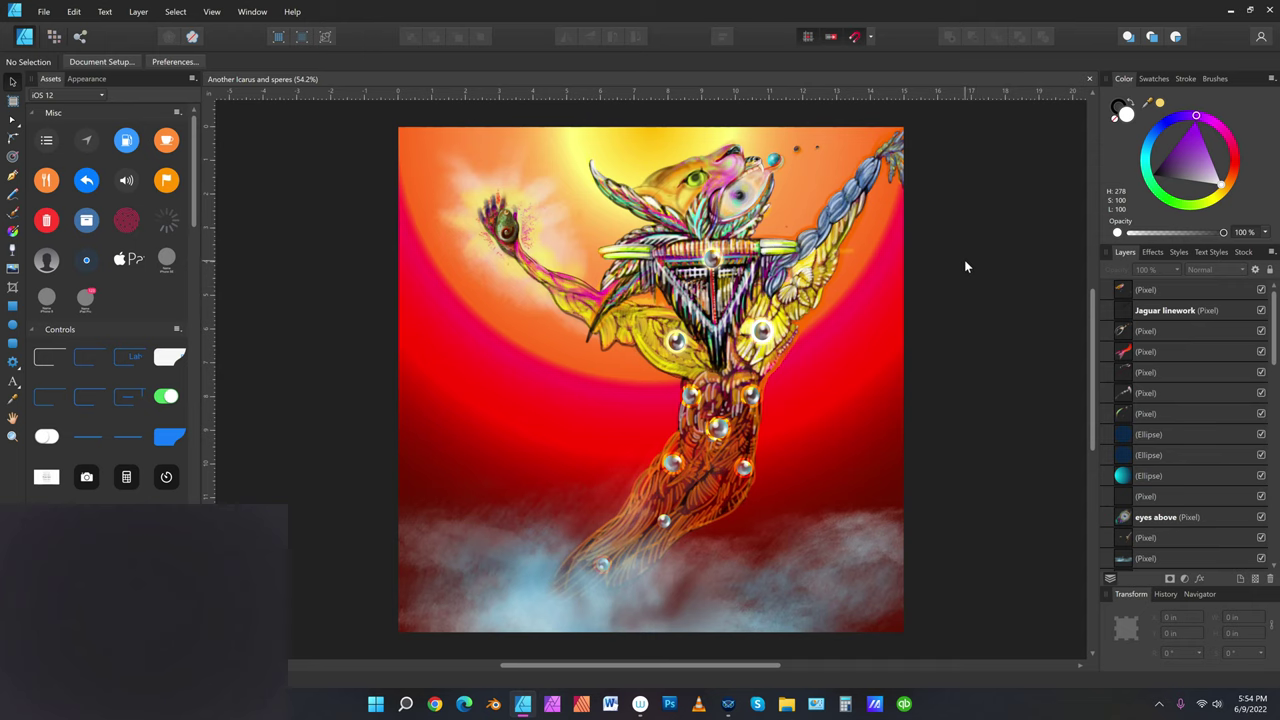
# Set the colour to dark brown (H 20, S 77, L 21) and take up the Paint Brush in the Pixel Persona, with the jaguar's head in view
pyautogui.click(12, 437)
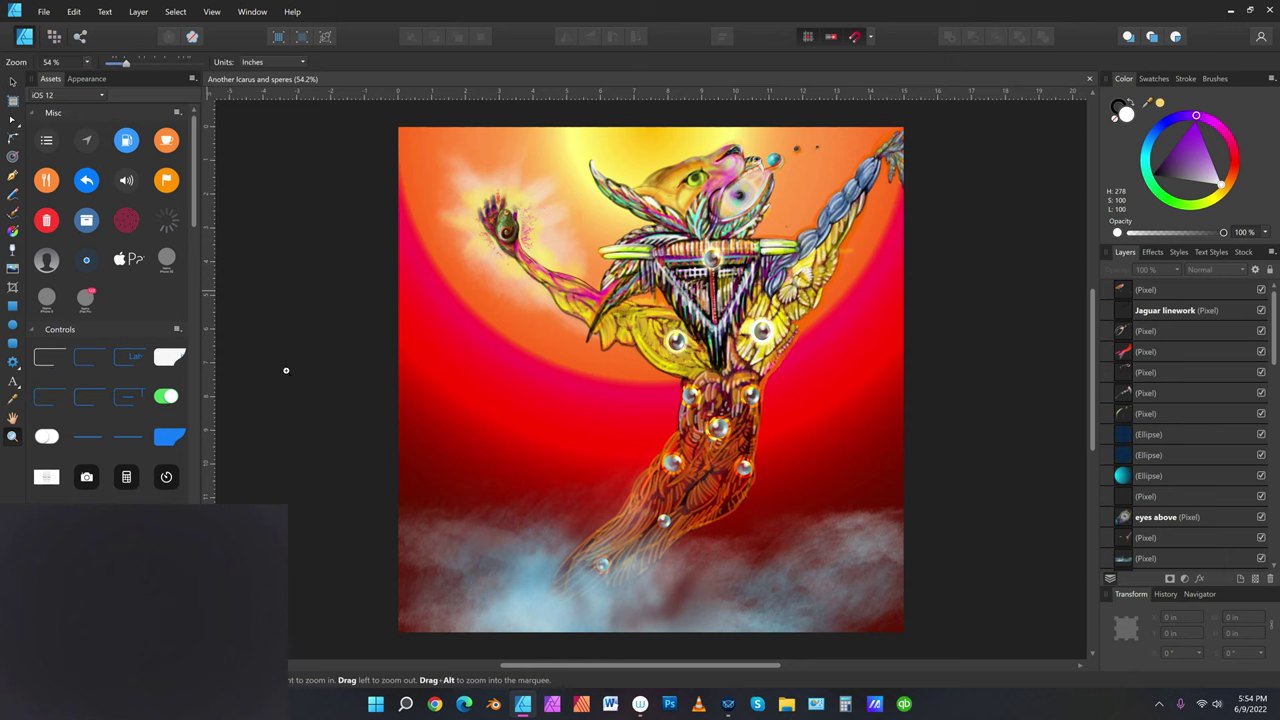
pyautogui.moveTo(709, 212); pyautogui.dragTo(1077, 420)
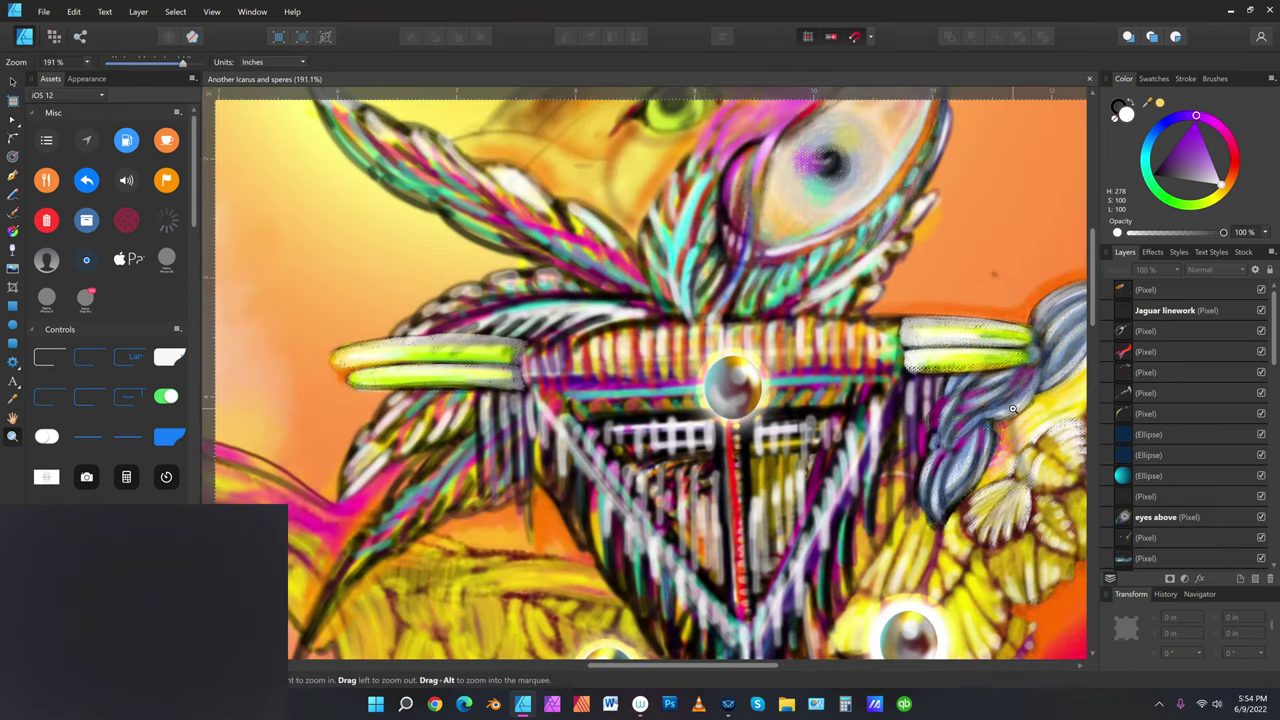
pyautogui.moveTo(726, 325); pyautogui.dragTo(651, 303)
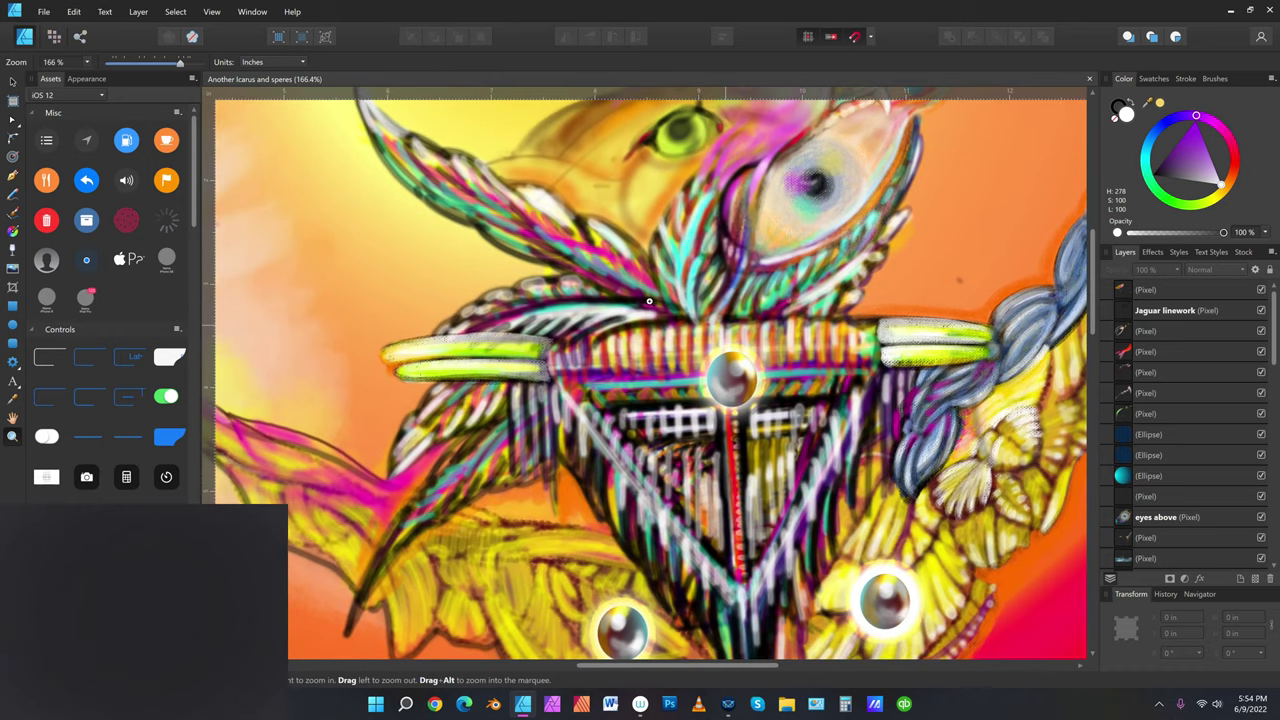
pyautogui.click(12, 418)
pyautogui.moveTo(696, 231); pyautogui.dragTo(621, 421)
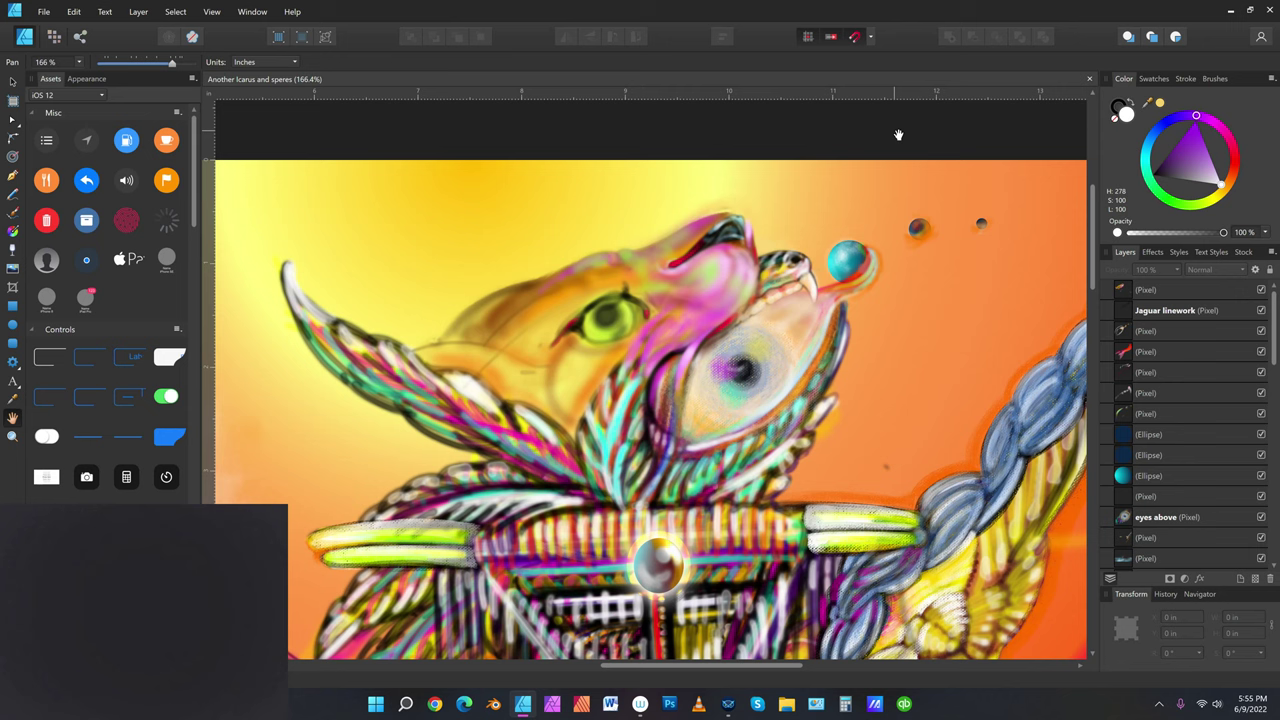
pyautogui.click(1234, 178)
pyautogui.click(1195, 142)
pyautogui.click(55, 38)
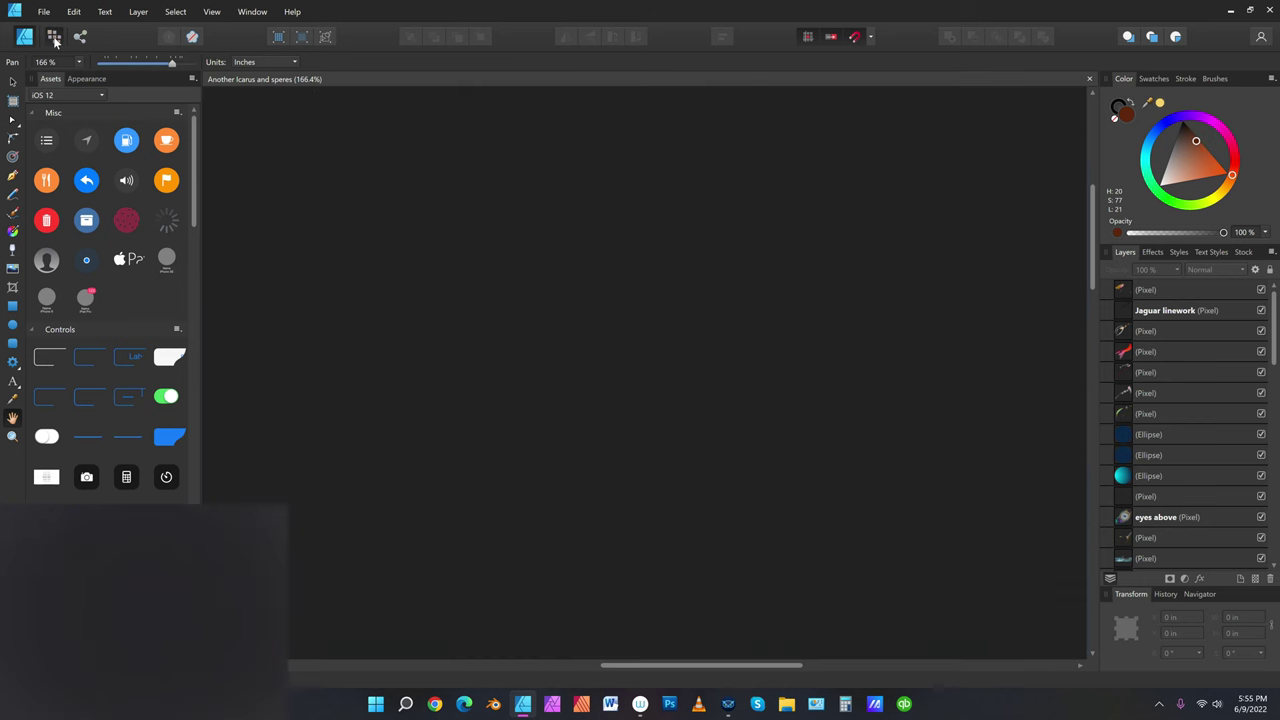
pyautogui.click(14, 250)
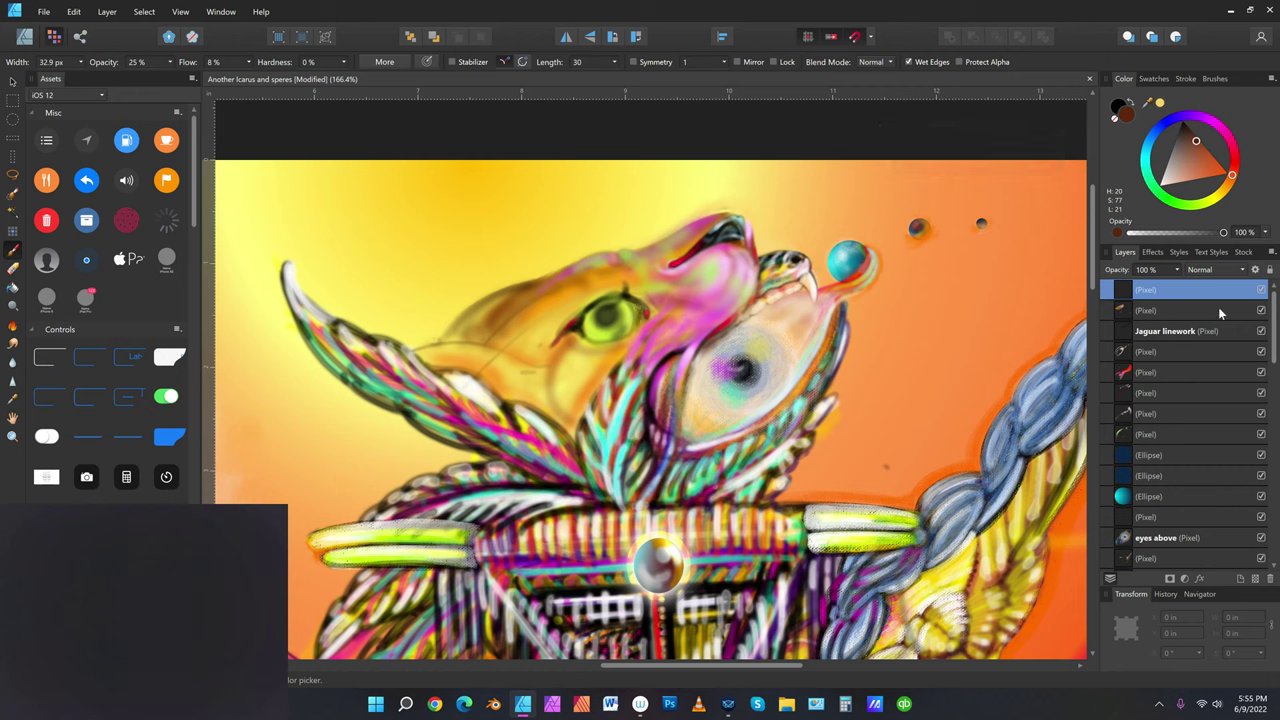
# Add a new pixel layer on top, shade the jaguar's green iris in dark brown, and compare it with the layer hidden and shown
pyautogui.click(1256, 580)
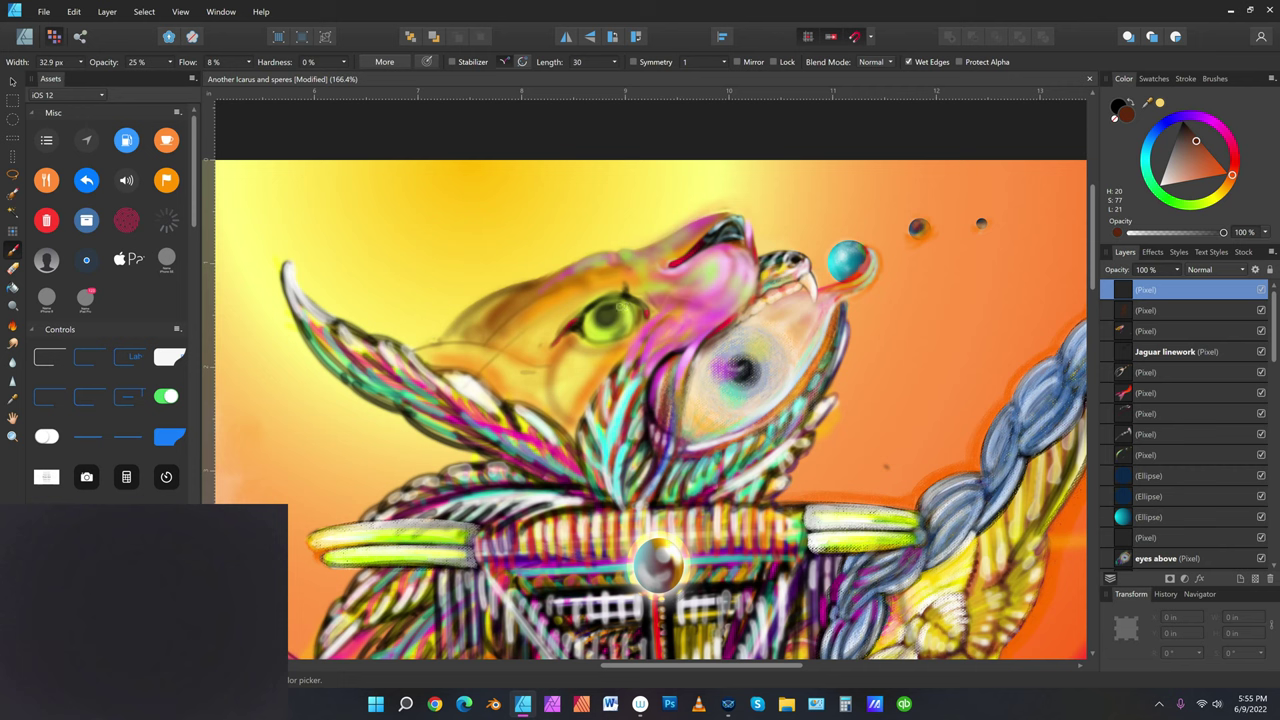
pyautogui.moveTo(624, 306)
pyautogui.mouseDown()
pyautogui.moveTo(620, 330)
pyautogui.moveTo(592, 319)
pyautogui.mouseUp()
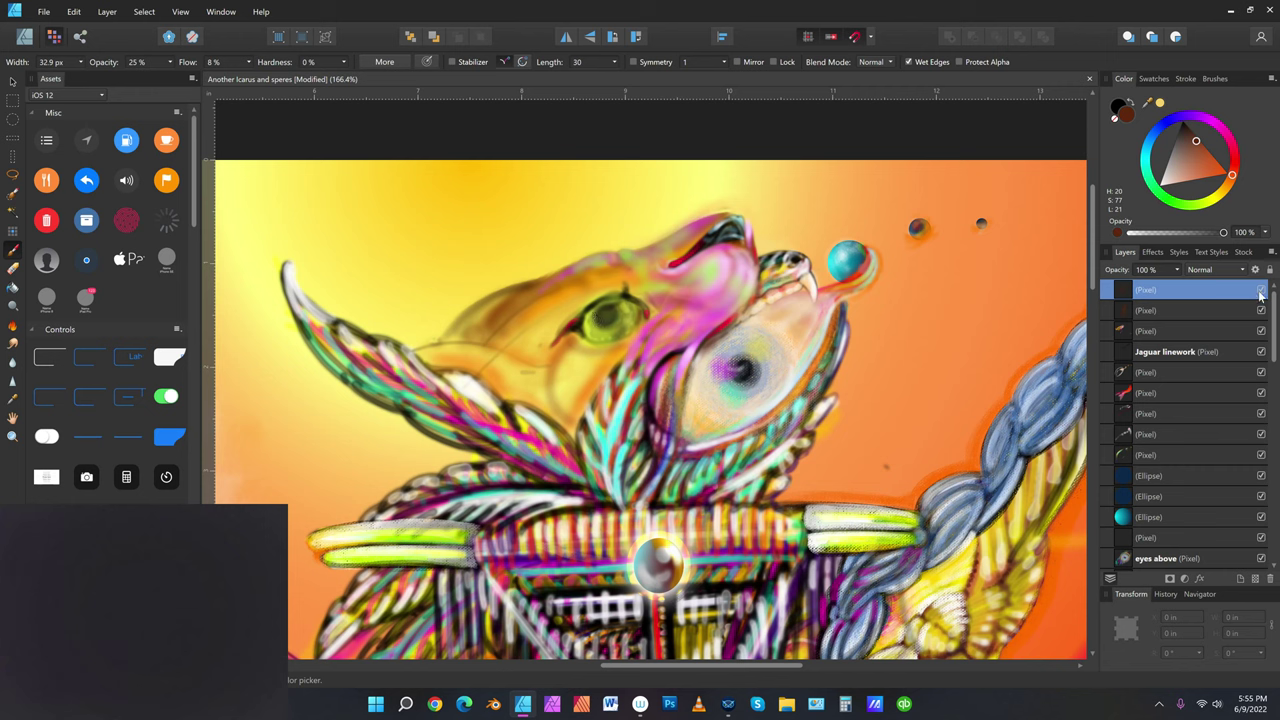
pyautogui.click(1260, 290)
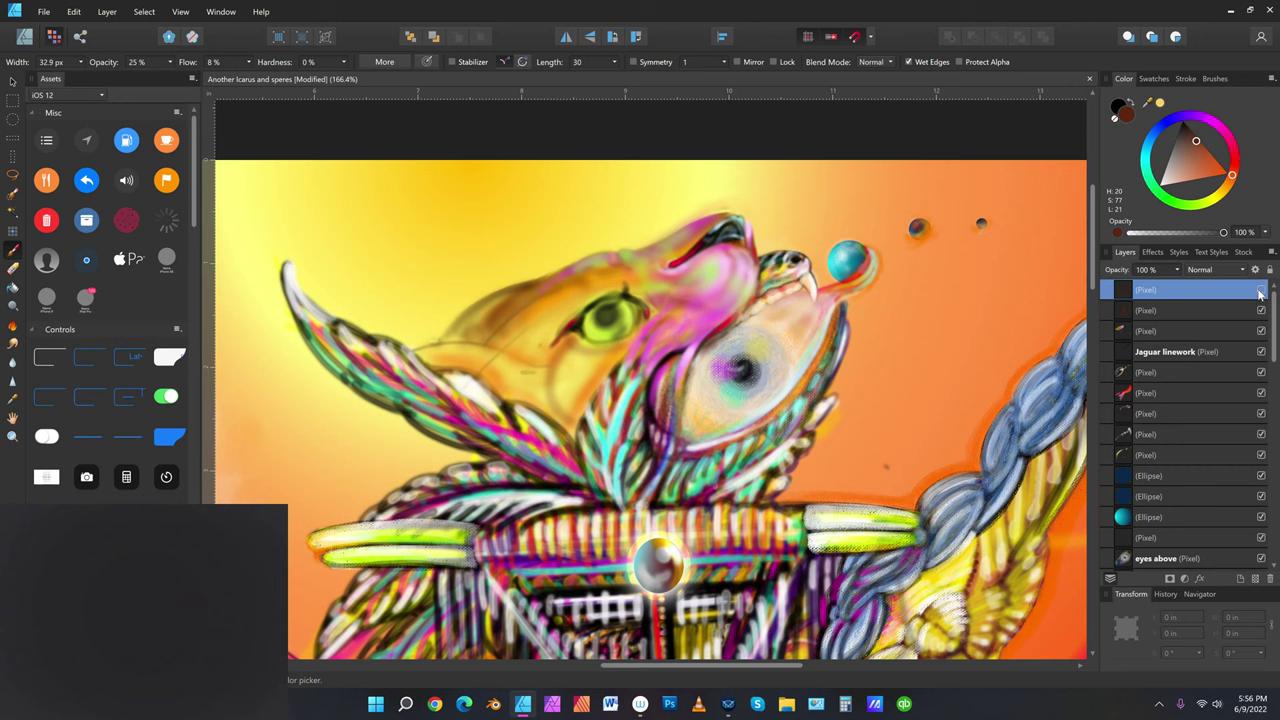
pyautogui.click(1260, 290)
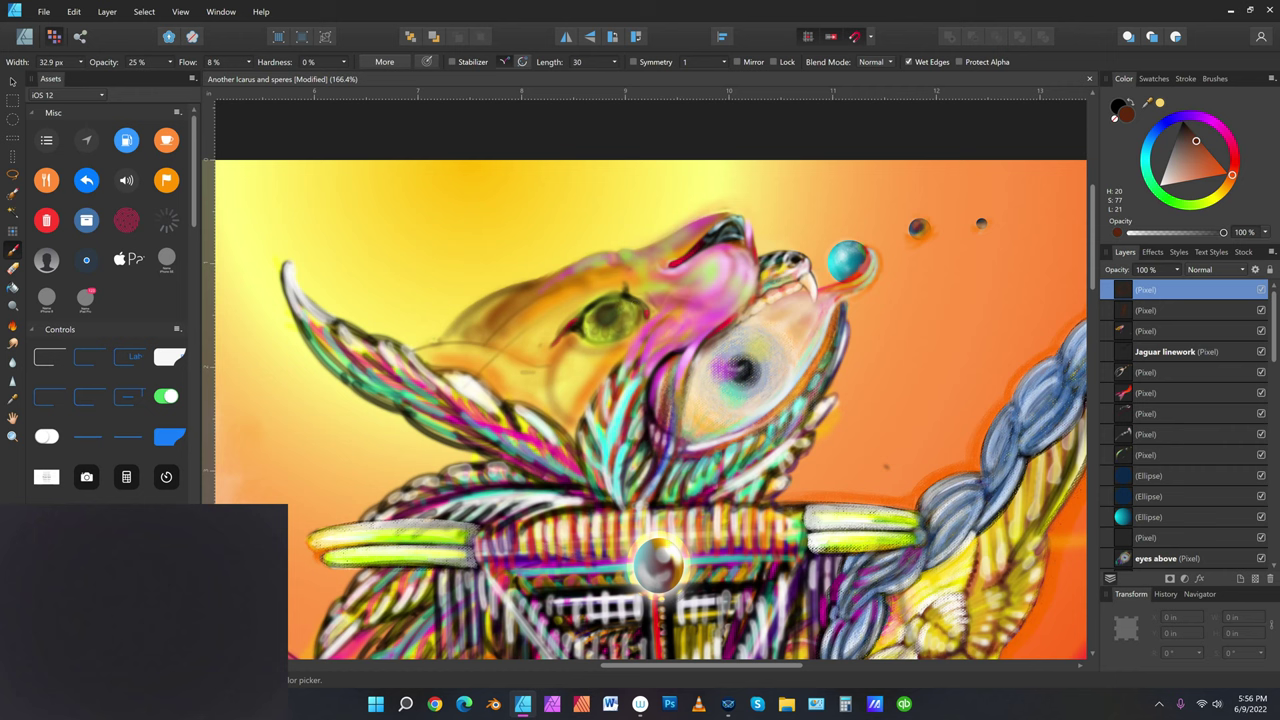
# Paint darker brown spots around the jaguar's iris, deepening the colour to H 20, S 94, L 6
pyautogui.click(1196, 138)
pyautogui.click(1190, 130)
pyautogui.click(1189, 133)
pyautogui.click(1192, 132)
pyautogui.click(1187, 126)
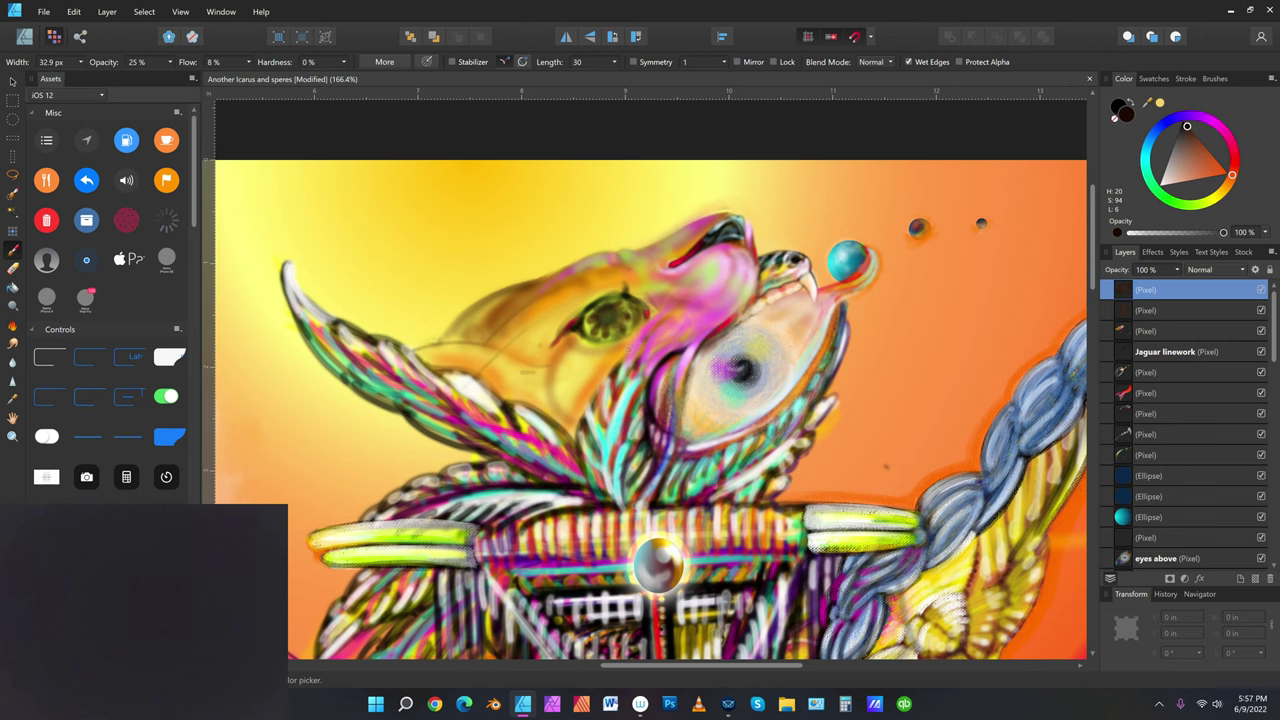
# Outline the jaguar's upper eyelid, eye corner and lower rim in black (H 269, S 100, L 0)
pyautogui.moveTo(1187, 126); pyautogui.dragTo(1190, 118)
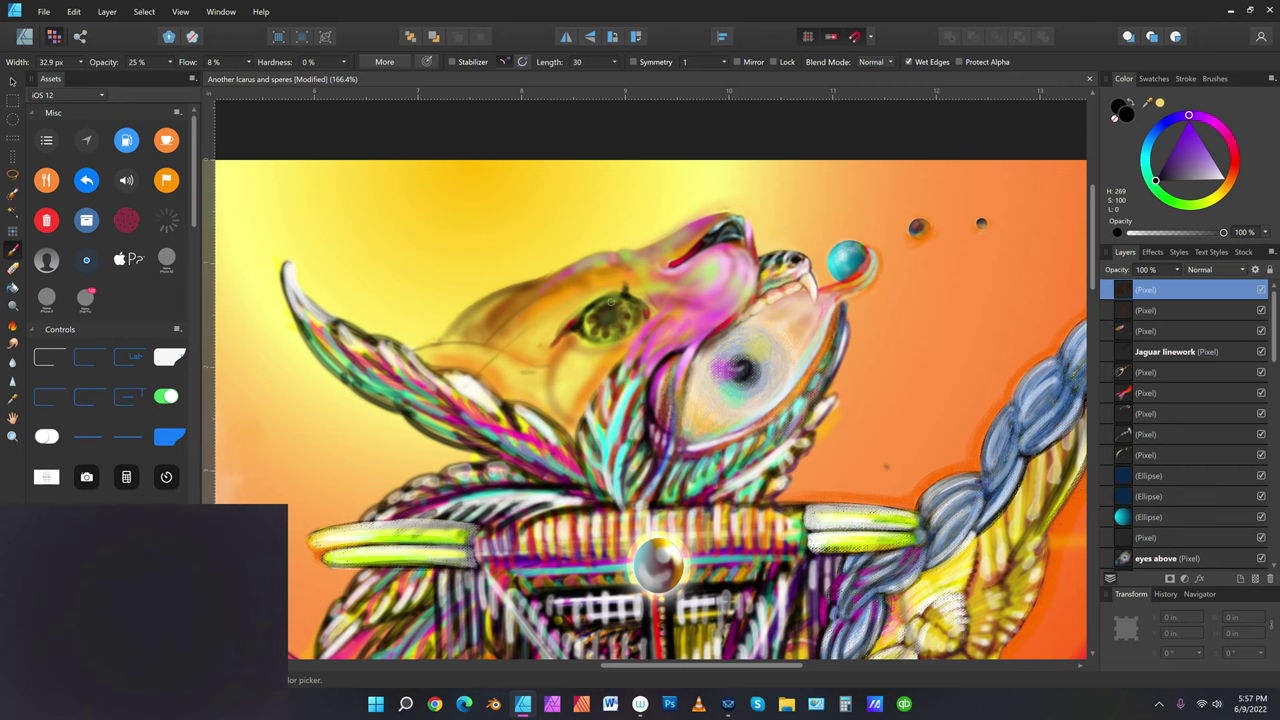
pyautogui.moveTo(625, 288)
pyautogui.mouseDown()
pyautogui.moveTo(590, 300)
pyautogui.moveTo(566, 330)
pyautogui.mouseUp()
pyautogui.moveTo(626, 288)
pyautogui.mouseDown()
pyautogui.moveTo(594, 296)
pyautogui.moveTo(556, 336)
pyautogui.moveTo(627, 288)
pyautogui.mouseUp()
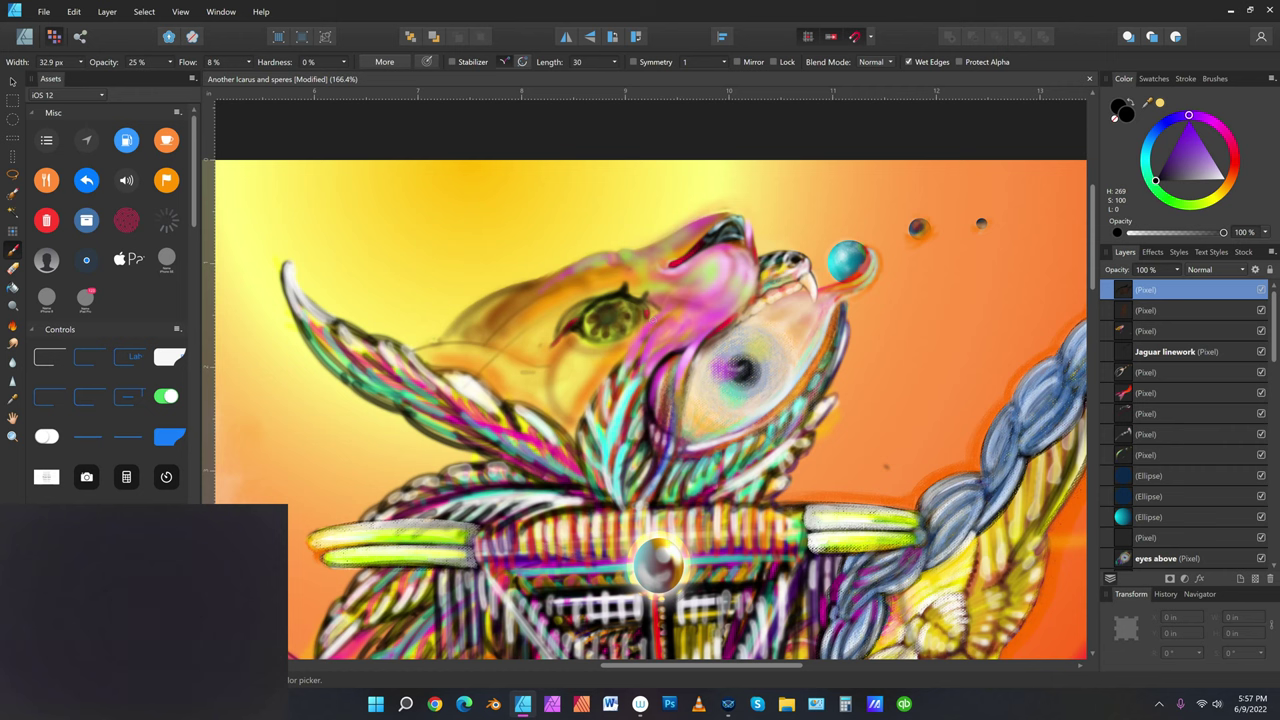
pyautogui.moveTo(584, 337)
pyautogui.mouseDown()
pyautogui.moveTo(610, 343)
pyautogui.moveTo(648, 324)
pyautogui.mouseUp()
# Raise the brush opacity to 38% and reinforce the black rim and corner of the jaguar's eye
pyautogui.click(171, 64)
pyautogui.moveTo(171, 66); pyautogui.dragTo(196, 64)
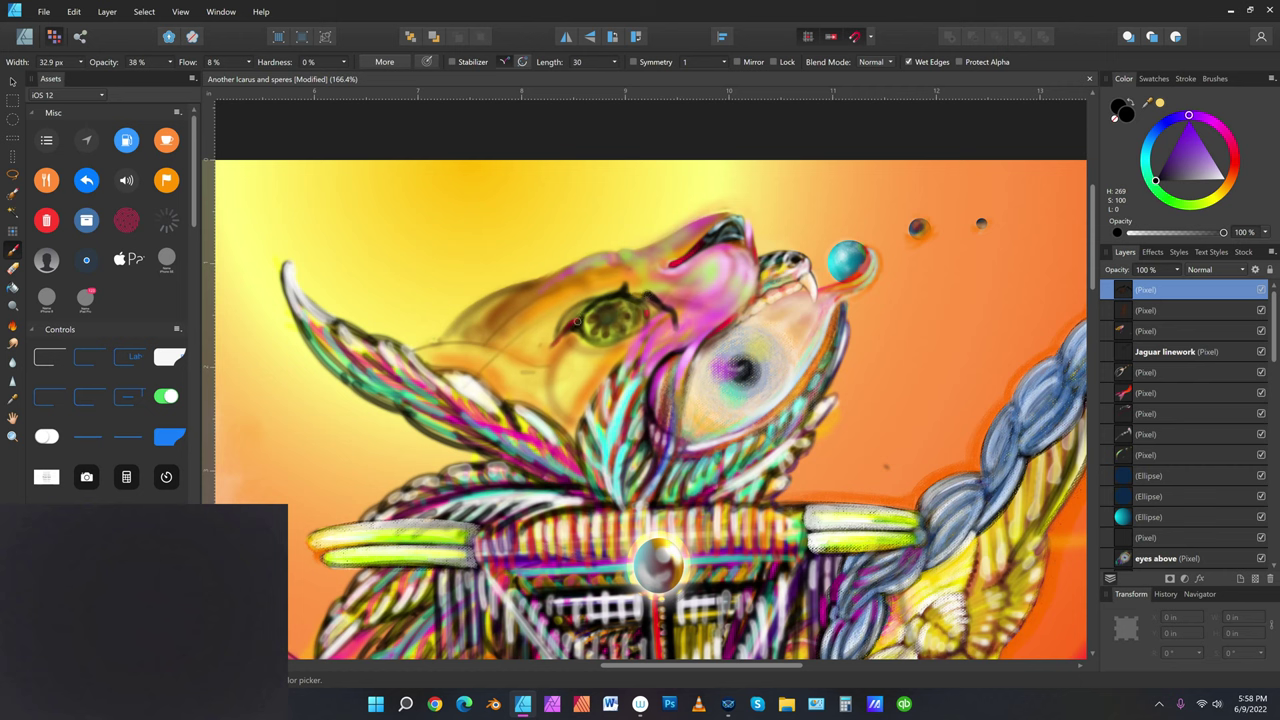
pyautogui.moveTo(627, 296)
pyautogui.mouseDown()
pyautogui.moveTo(651, 294)
pyautogui.moveTo(609, 296)
pyautogui.moveTo(636, 294)
pyautogui.moveTo(626, 288)
pyautogui.moveTo(558, 316)
pyautogui.mouseUp()
# Cover the dark speck on the orange background with orange sampled beside it (H 25, S 100, L 63) at 50 px, comparing the top layer hidden and shown
pyautogui.click(12, 400)
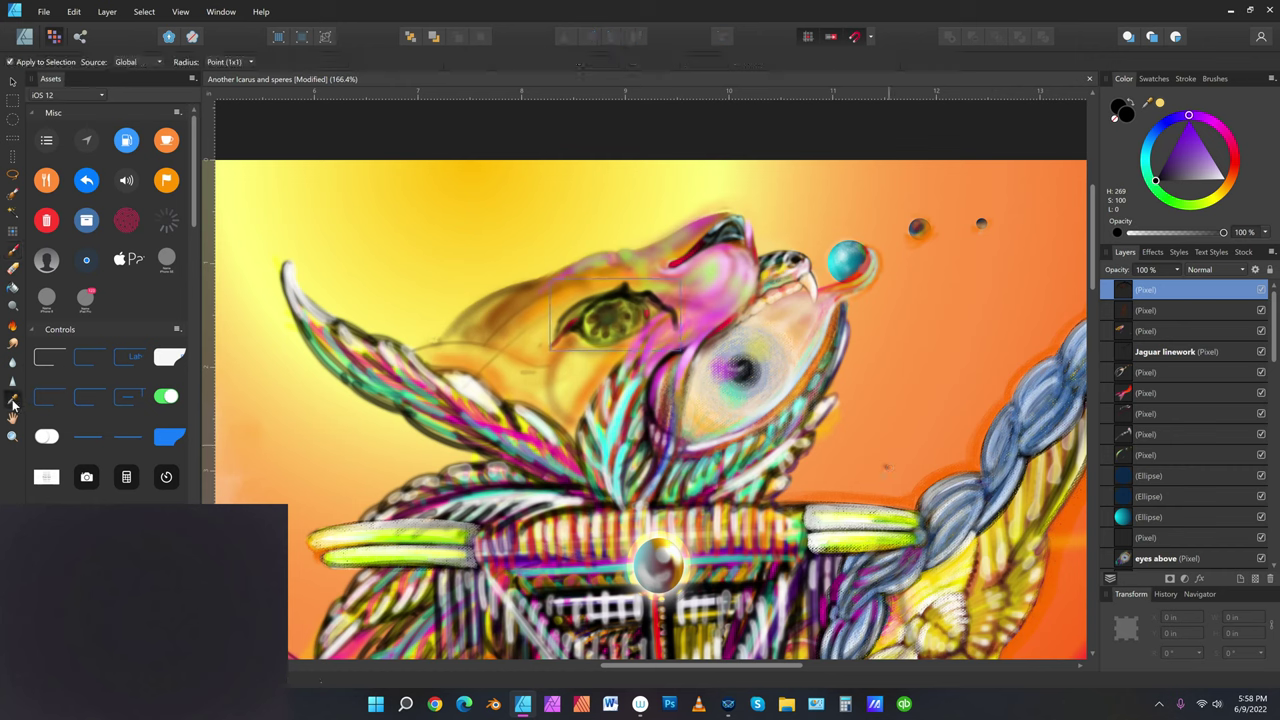
pyautogui.click(897, 458)
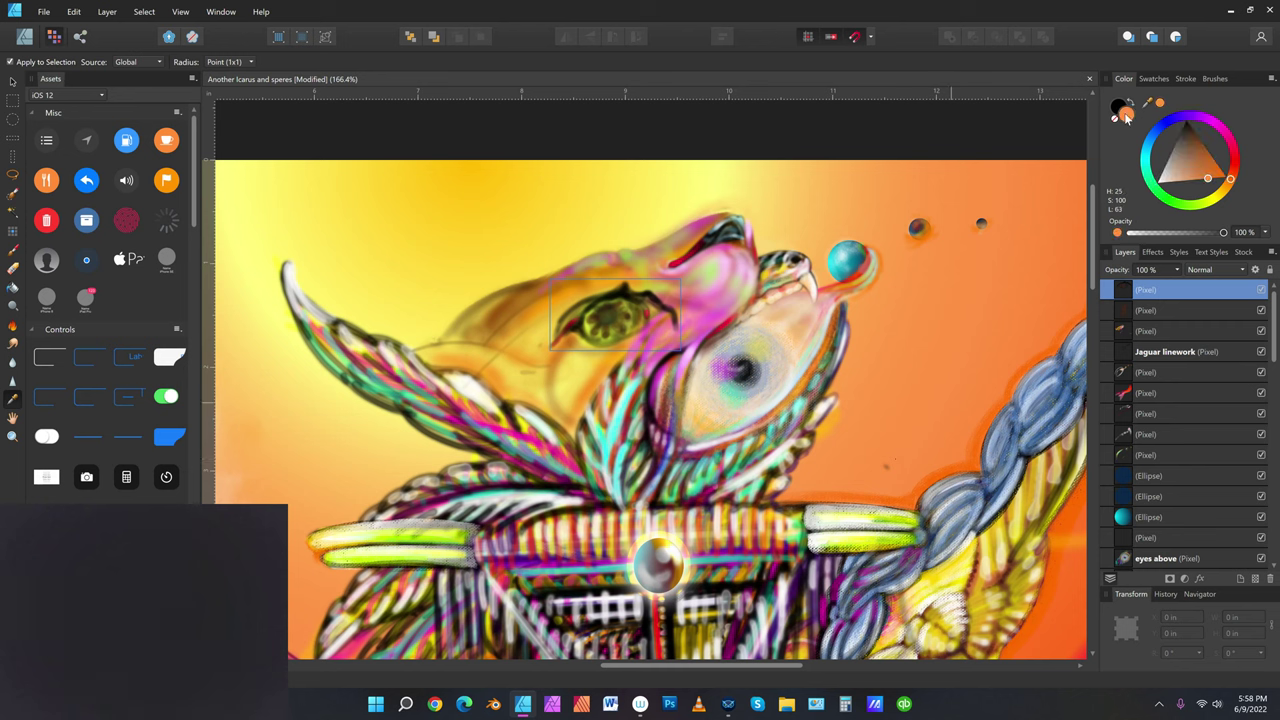
pyautogui.press('b')
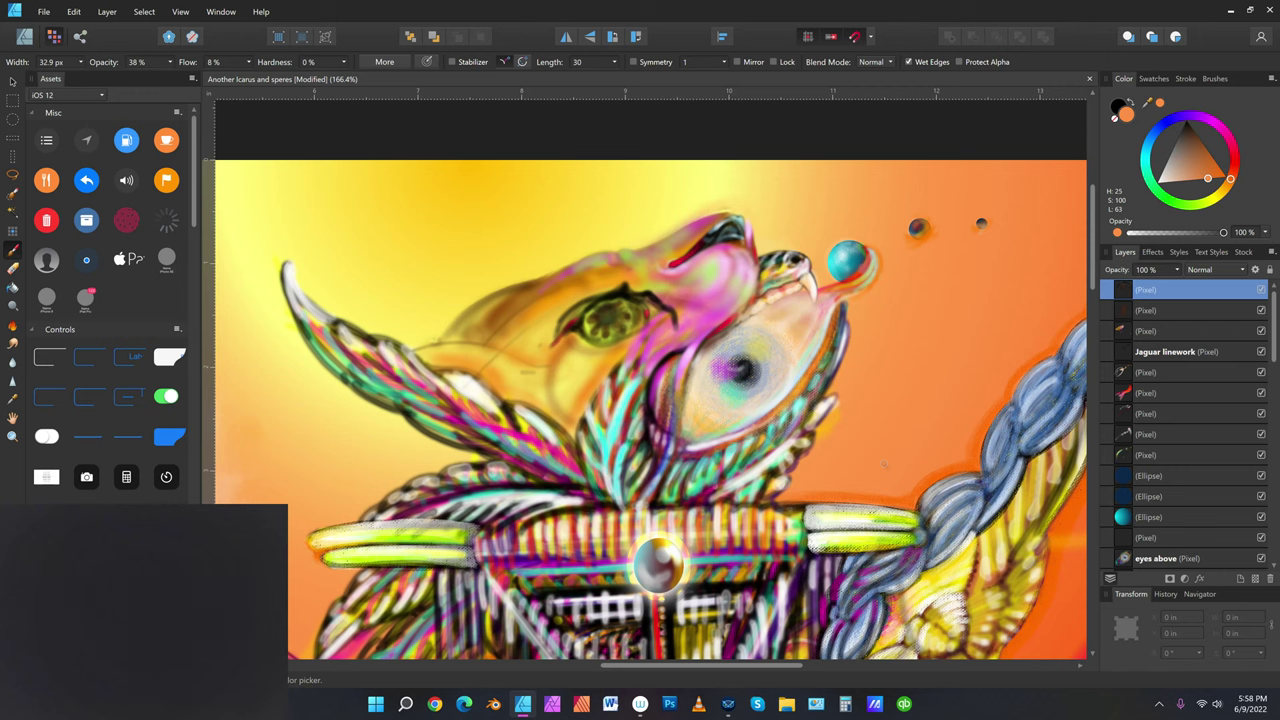
pyautogui.press(']')
pyautogui.press(']')
pyautogui.click(1261, 290)
pyautogui.click(1261, 290)
pyautogui.click(1261, 291)
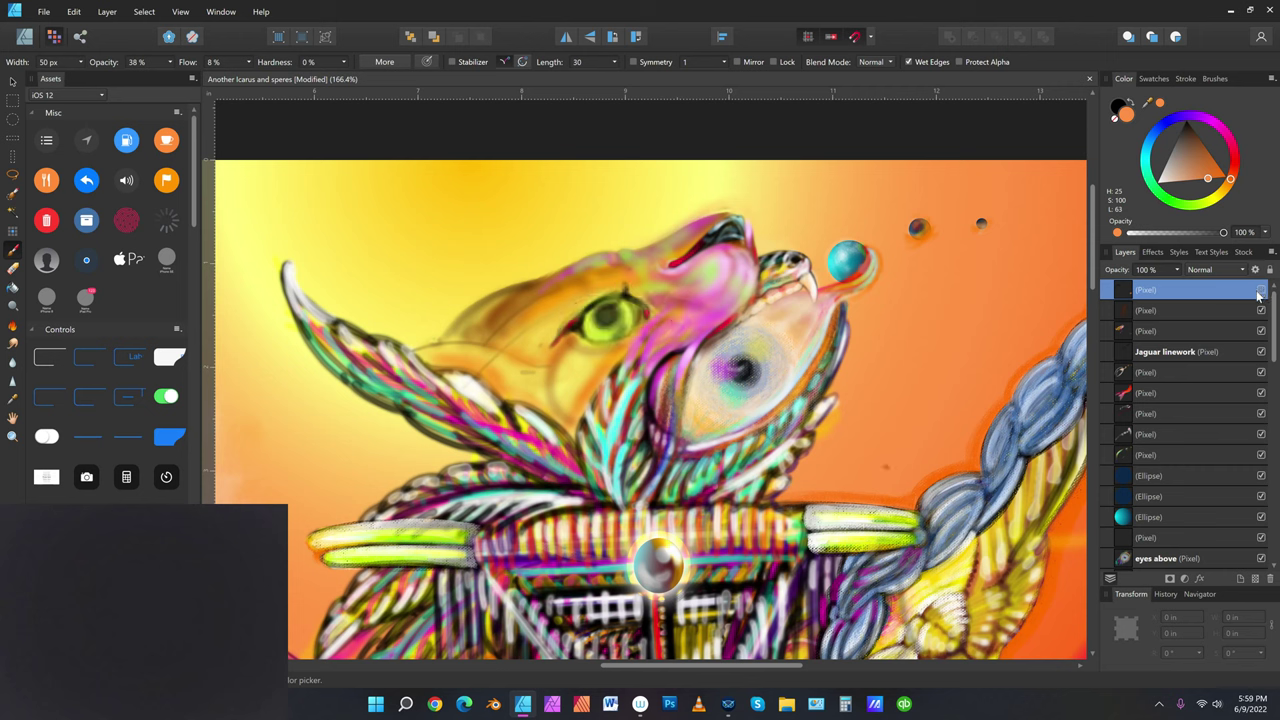
pyautogui.click(1261, 290)
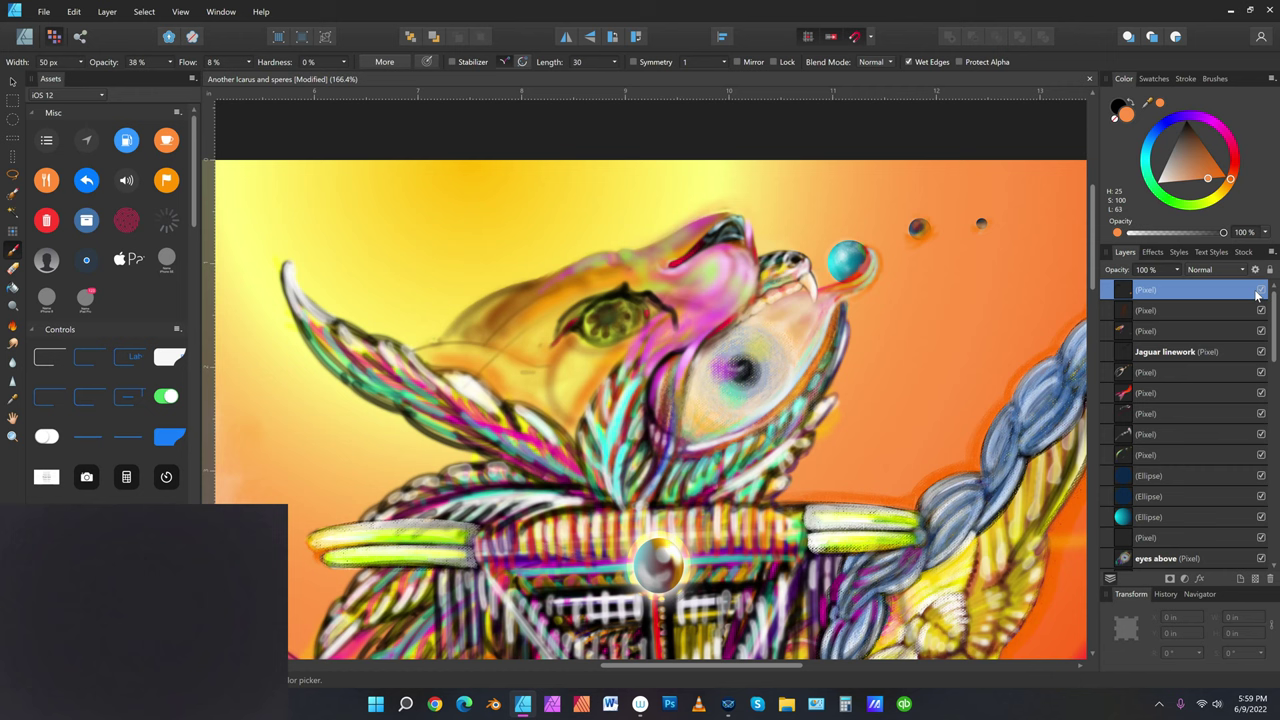
# Shade the area below and beside the jaguar's eye in coral orange (H 19, S 100, L 63), enlarging the brush to 71 px
pyautogui.moveTo(1231, 190); pyautogui.dragTo(1233, 177)
pyautogui.press('[')
pyautogui.press('[')
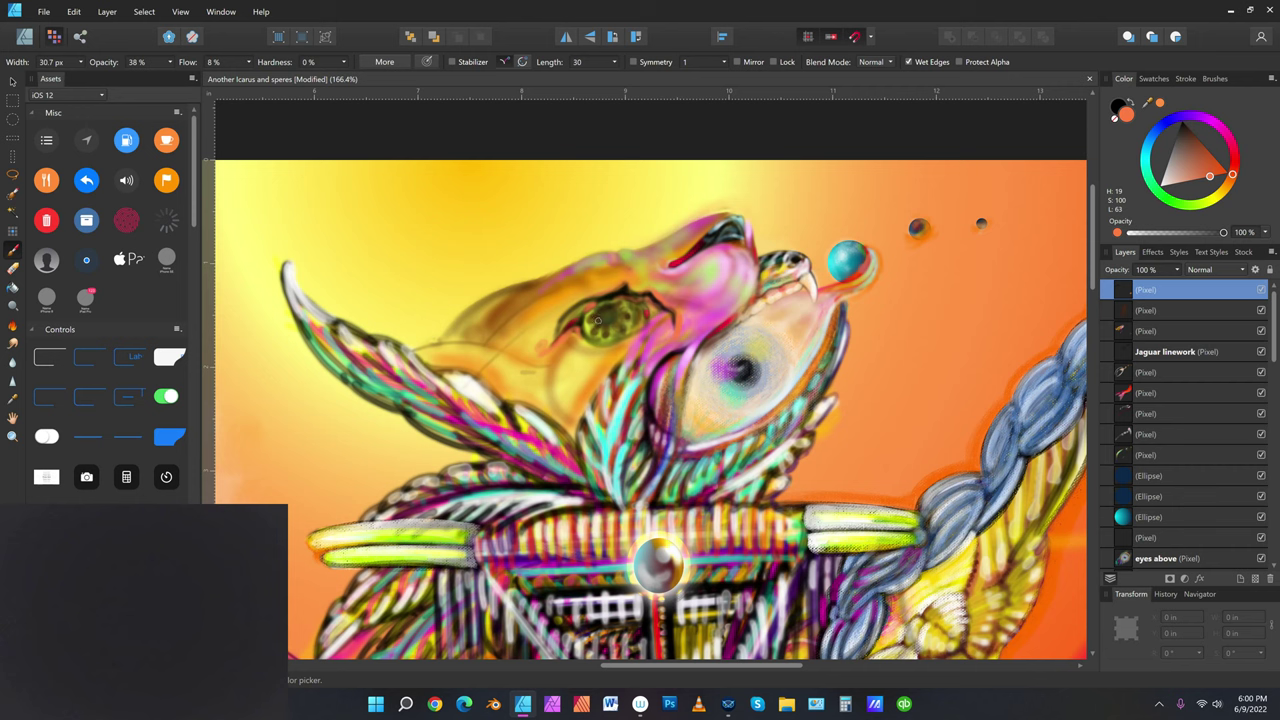
pyautogui.press(']')
pyautogui.press(']')
pyautogui.press(']')
pyautogui.press(']')
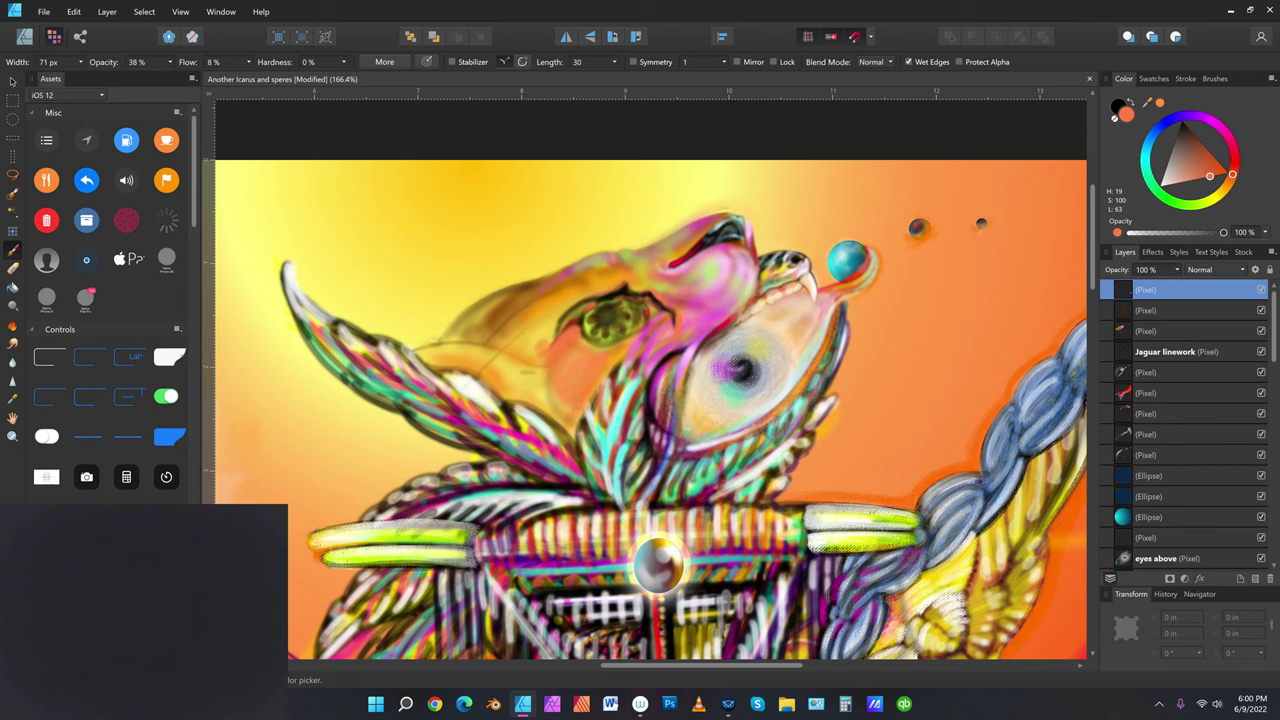
# Add small orange accents (H 33, S 100, L 50) on the top pixel layer with a 31.5 px brush
pyautogui.press('[')
pyautogui.press('[')
pyautogui.press('[')
pyautogui.press('[')
pyautogui.moveTo(1234, 178); pyautogui.dragTo(1229, 187)
pyautogui.click(1221, 182)
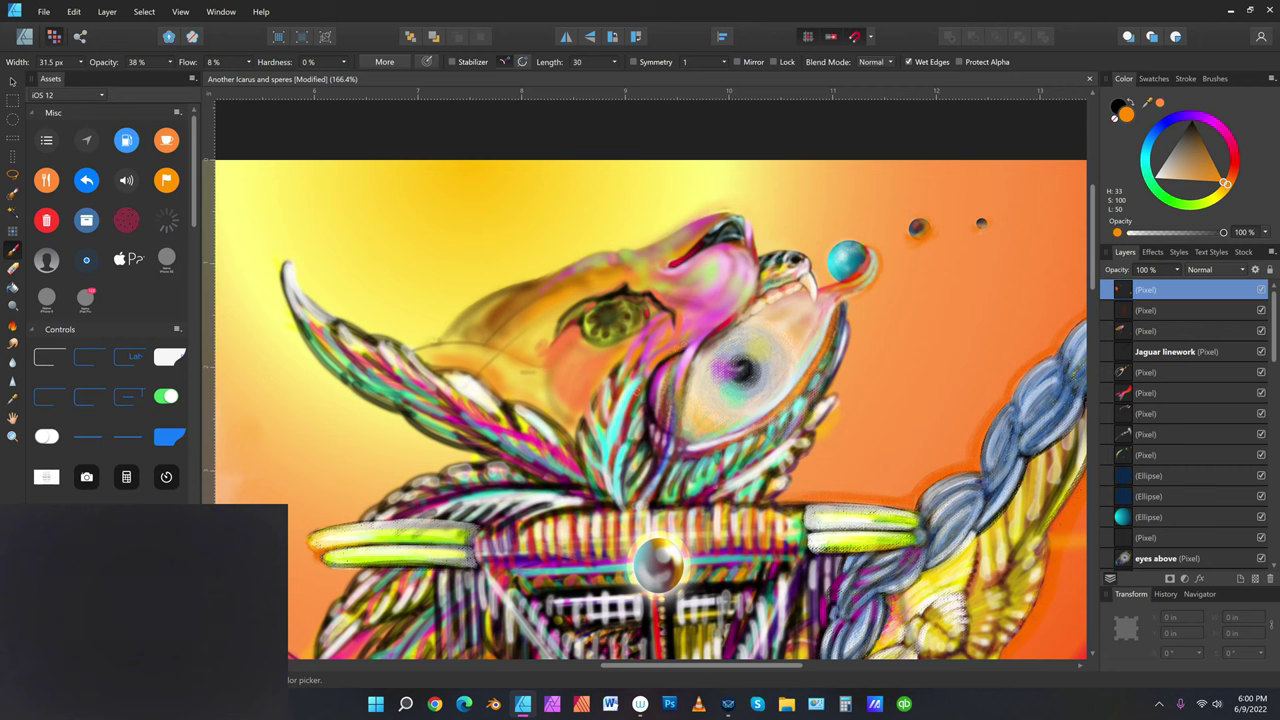
# Continue the accents in red-orange (H 19, S 100, L 50) and change the brush colour to muted orange (H 32, S 88, L 48)
pyautogui.click(1234, 184)
pyautogui.moveTo(1234, 180)
pyautogui.mouseDown()
pyautogui.moveTo(1241, 157)
pyautogui.moveTo(1233, 190)
pyautogui.moveTo(1188, 212)
pyautogui.mouseUp()
pyautogui.moveTo(1177, 210); pyautogui.dragTo(1237, 180)
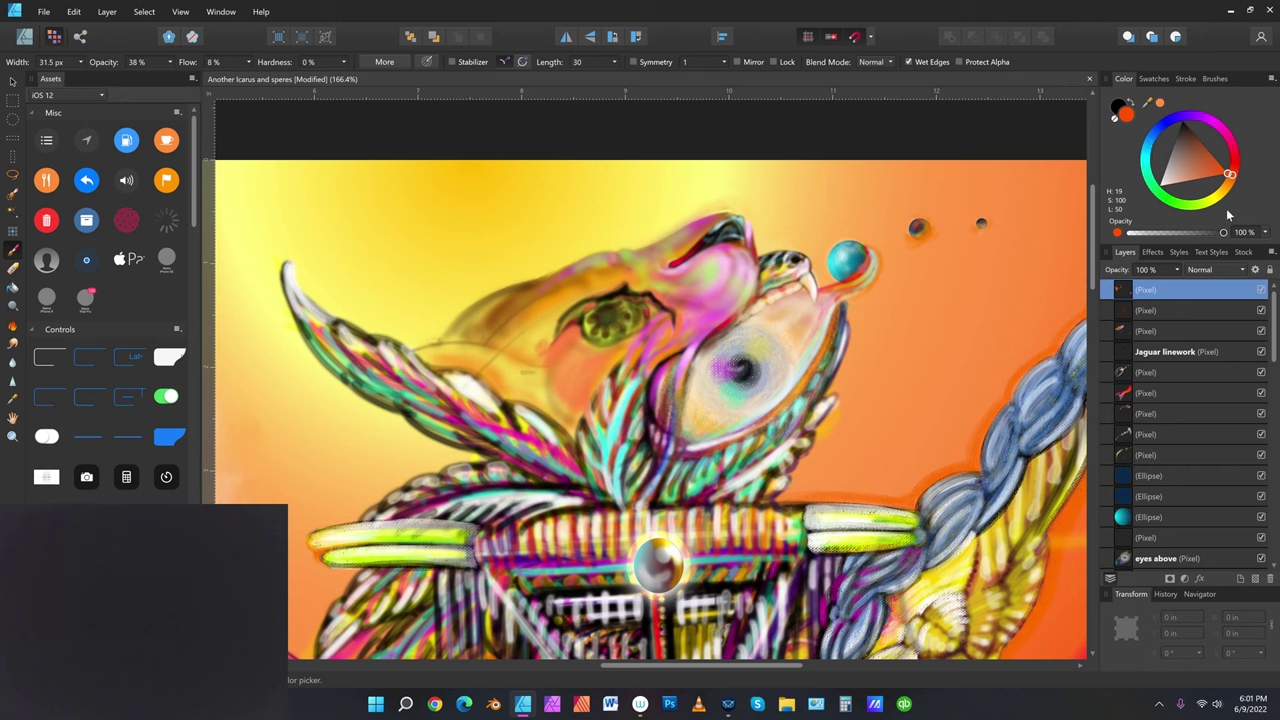
pyautogui.click(1233, 178)
pyautogui.click(1216, 174)
pyautogui.moveTo(1216, 174)
pyautogui.mouseDown()
pyautogui.moveTo(1196, 148)
pyautogui.moveTo(1182, 158)
pyautogui.moveTo(1190, 180)
pyautogui.moveTo(1217, 169)
pyautogui.moveTo(1227, 193)
pyautogui.moveTo(1234, 183)
pyautogui.moveTo(1205, 208)
pyautogui.moveTo(1237, 187)
pyautogui.mouseUp()
pyautogui.click(1232, 179)
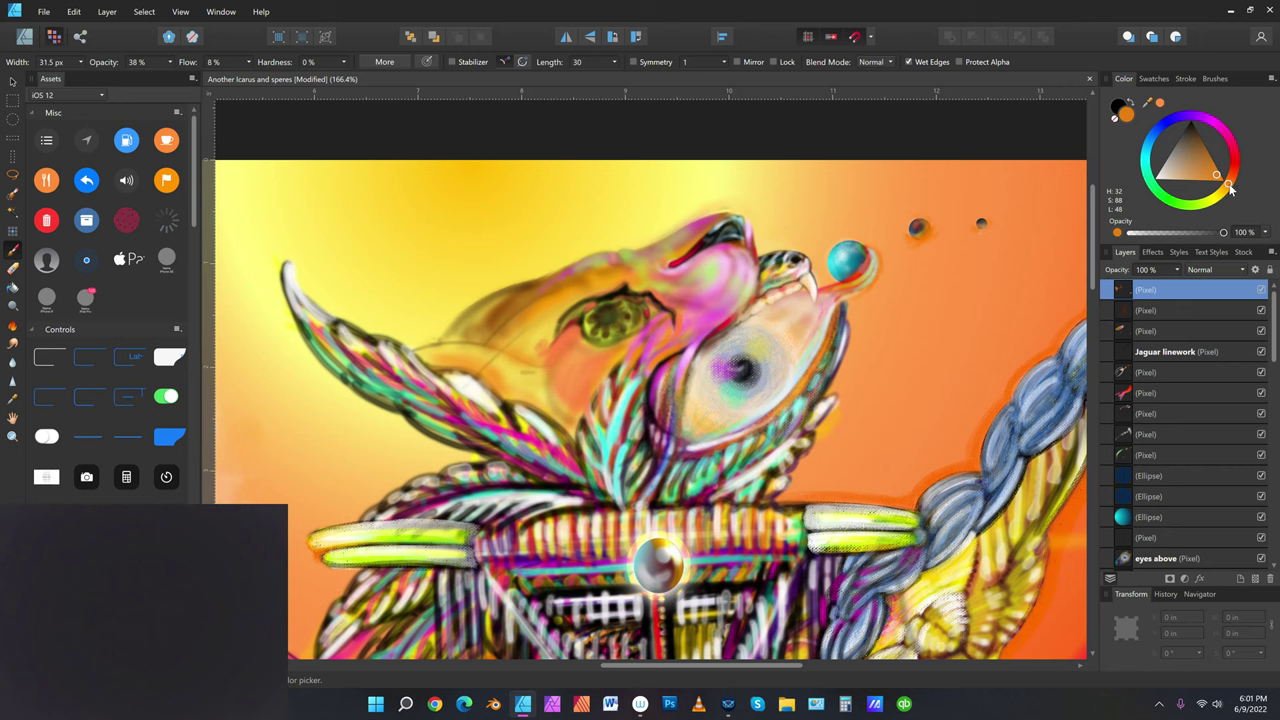
# Stroke yellow (H 46, S 100, L 50) along the feather at the large eye's upper-left edge, reducing the brush to 23.4 px
pyautogui.click(1219, 128)
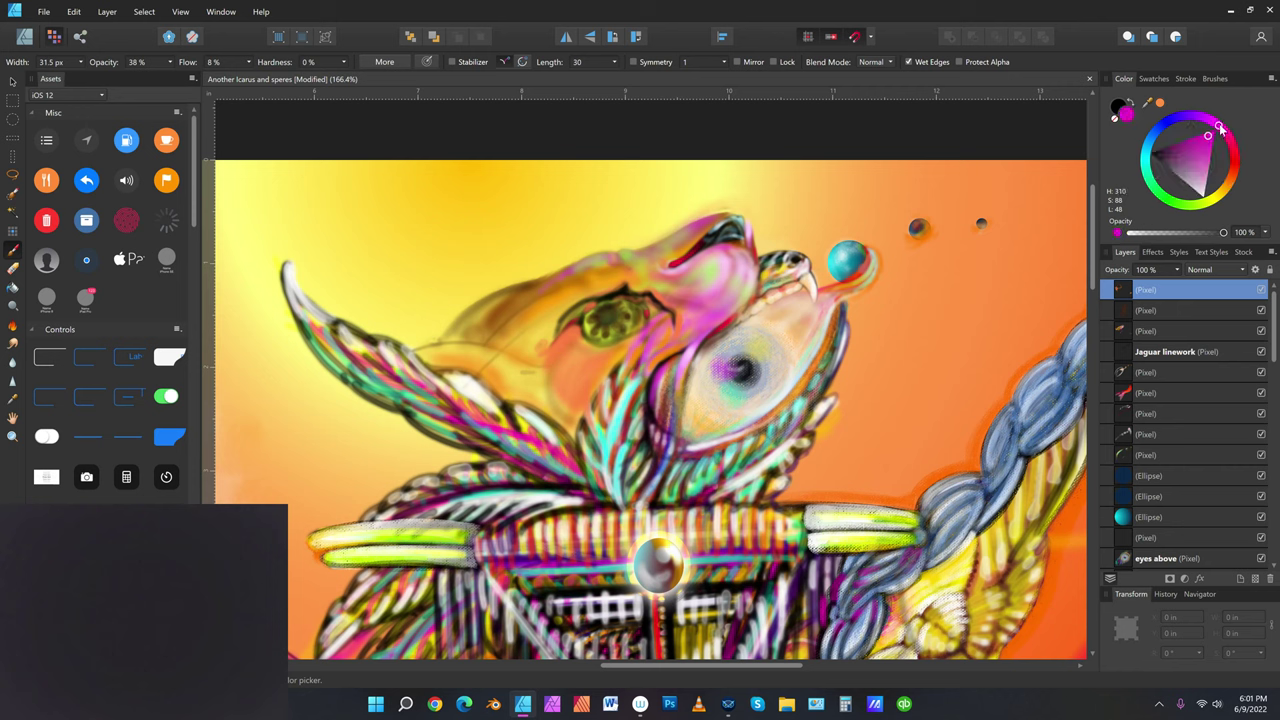
pyautogui.moveTo(1219, 128)
pyautogui.mouseDown()
pyautogui.moveTo(1234, 192)
pyautogui.moveTo(1221, 129)
pyautogui.mouseUp()
pyautogui.moveTo(1225, 133); pyautogui.dragTo(1240, 192)
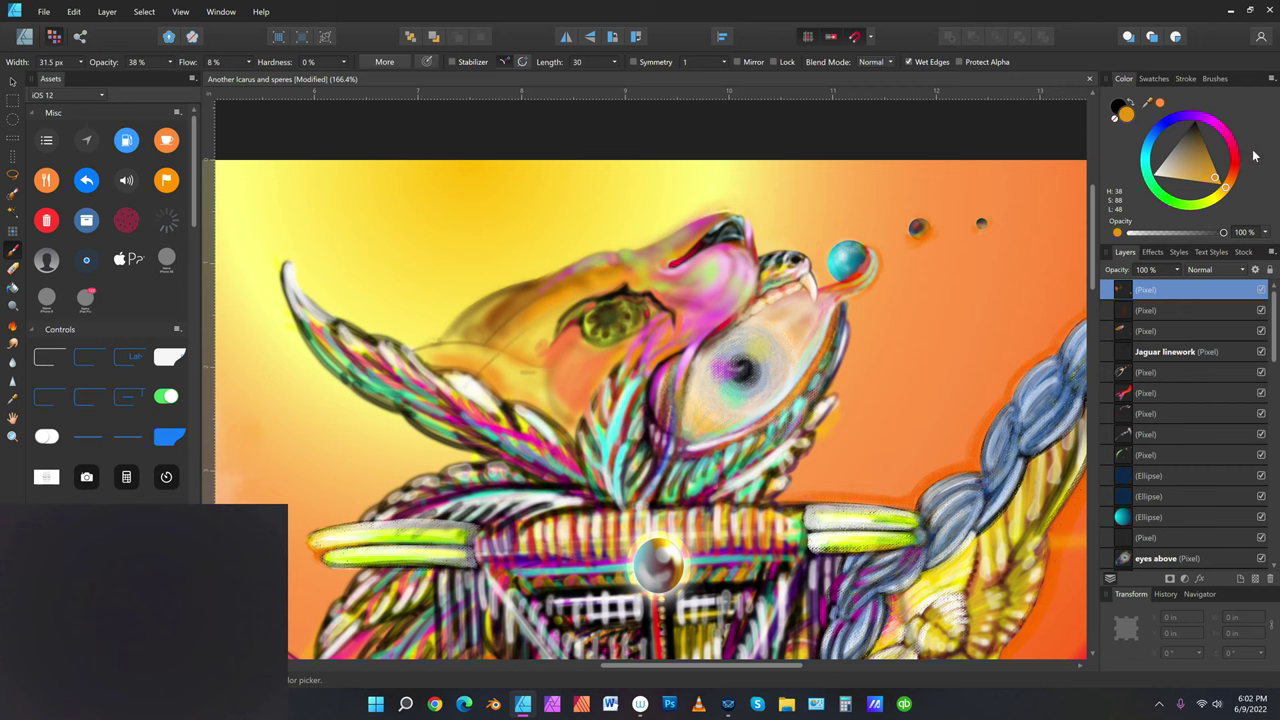
pyautogui.moveTo(1230, 186)
pyautogui.mouseDown()
pyautogui.moveTo(1222, 198)
pyautogui.moveTo(1225, 188)
pyautogui.mouseUp()
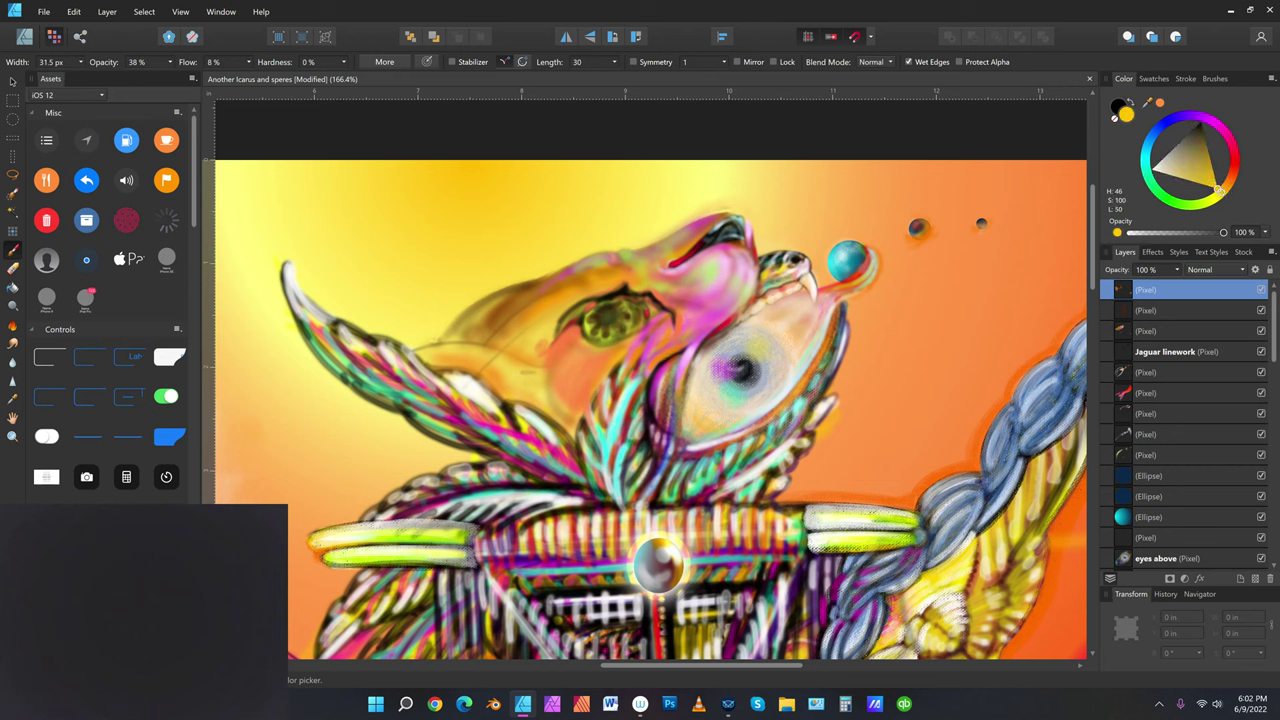
pyautogui.moveTo(670, 352); pyautogui.dragTo(660, 362)
pyautogui.press(']')
pyautogui.press(']')
pyautogui.press(']')
pyautogui.press(']')
pyautogui.press(']')
pyautogui.press(']')
pyautogui.press('[')
pyautogui.press('[')
pyautogui.press('[')
pyautogui.press('[')
pyautogui.press('[')
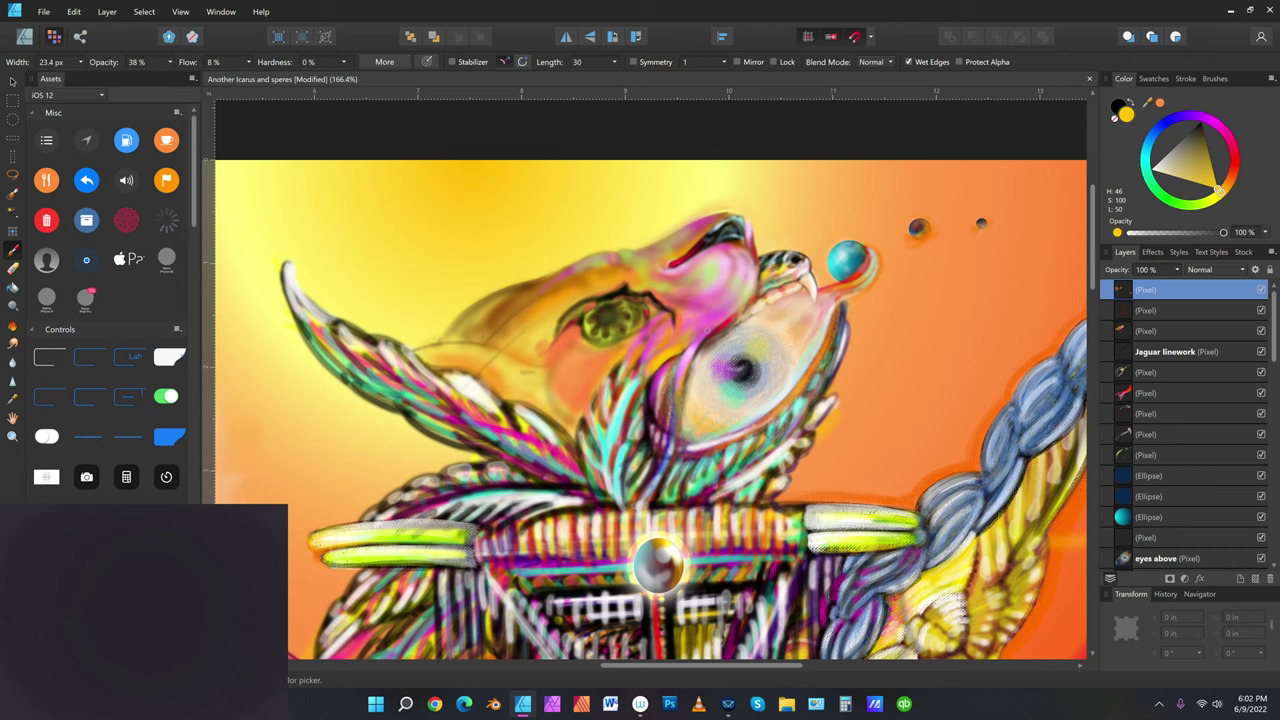
# Set the brush to red-orange (H 18, S 100, L 50) at 30.9 px, and to white at 54.1 px for highlights
pyautogui.click(1157, 172)
pyautogui.press(']')
pyautogui.click(1232, 175)
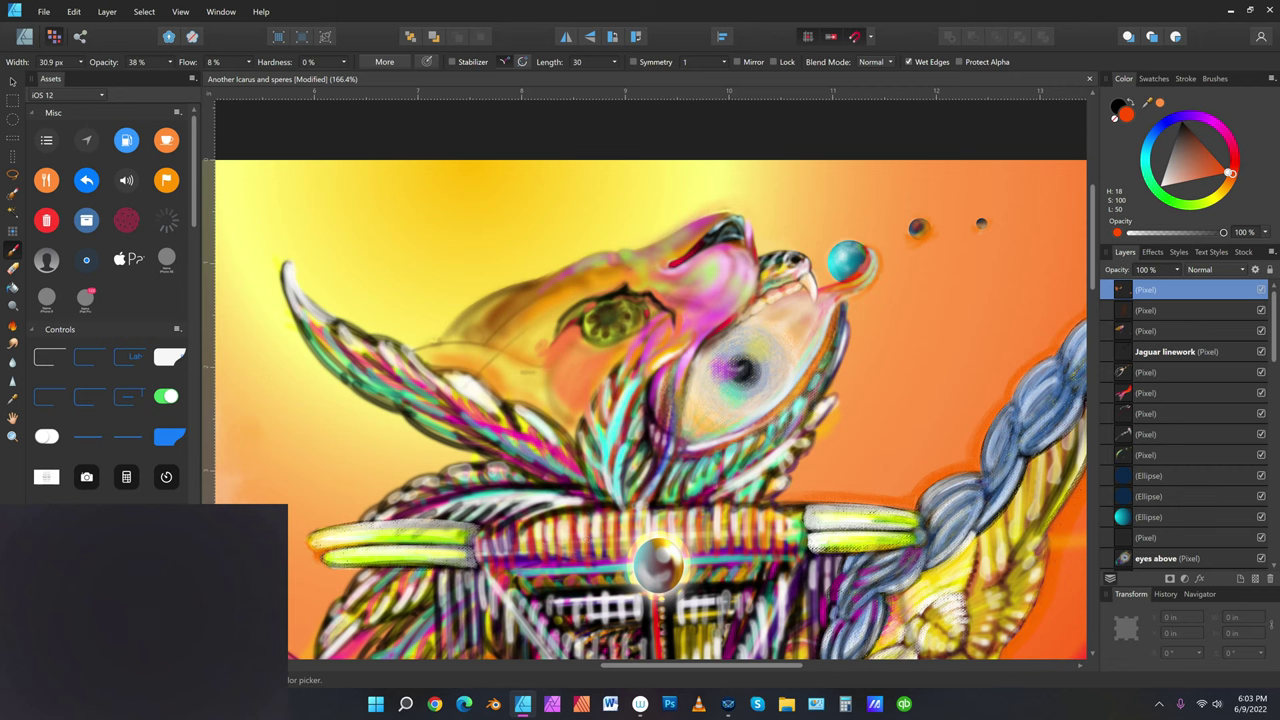
pyautogui.click(1160, 187)
pyautogui.press(']')
pyautogui.press(']')
pyautogui.press(']')
pyautogui.press(']')
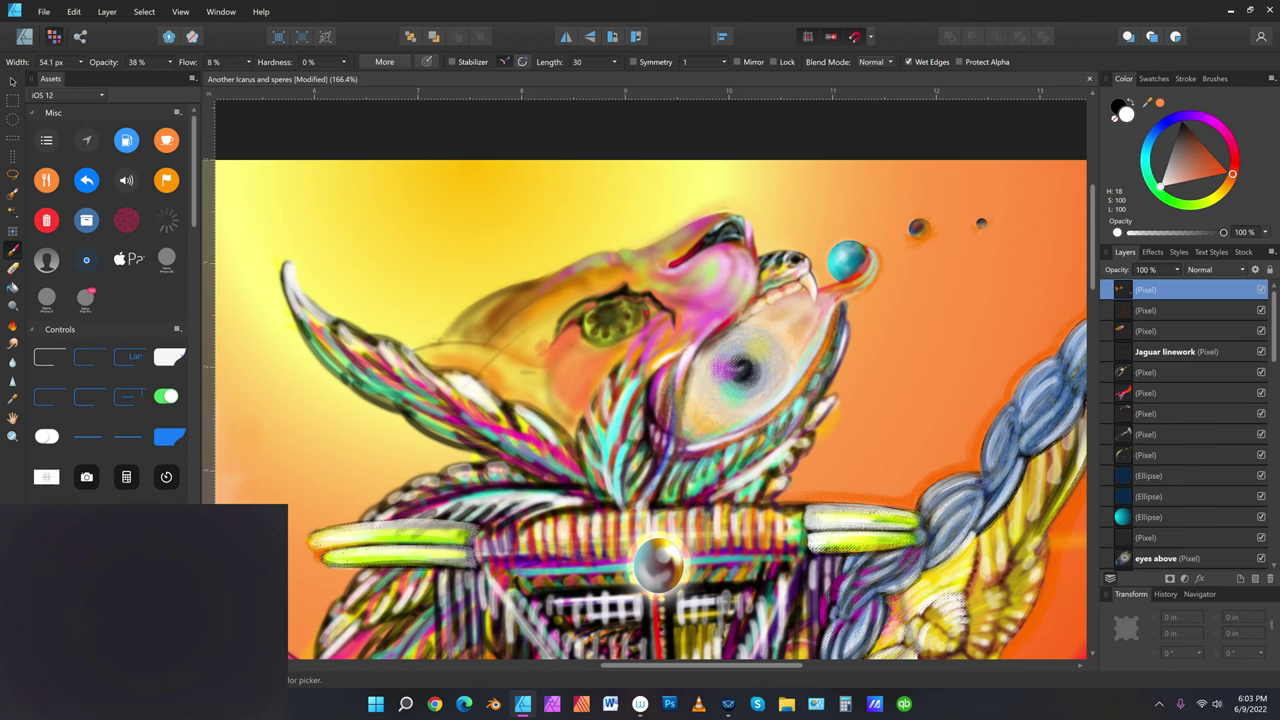
# Paint an orange stroke (H 25, S 100, L 50) at 28.2 px along the feather at the large eye's upper-left edge
pyautogui.press('[')
pyautogui.press('[')
pyautogui.press('[')
pyautogui.press('[')
pyautogui.press('[')
pyautogui.press('[')
pyautogui.click(1236, 177)
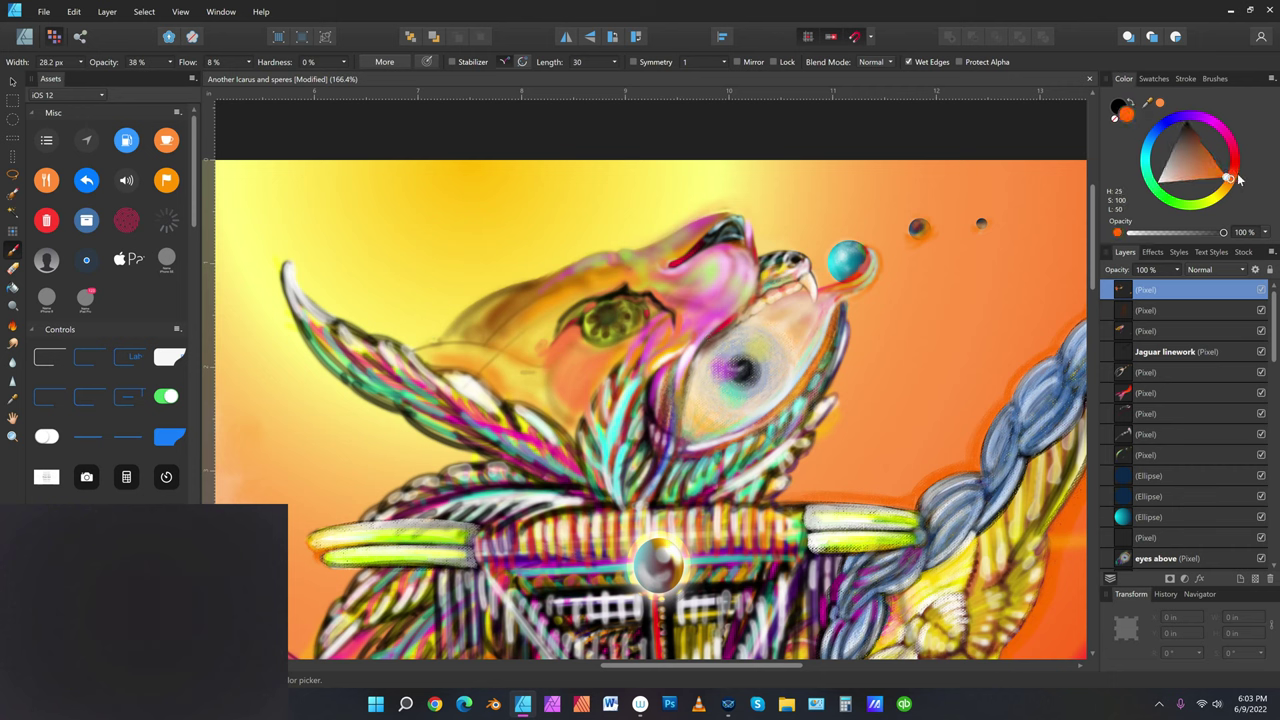
pyautogui.moveTo(667, 356); pyautogui.dragTo(687, 347)
# Streak the same feather with red (H 4), orange (H 29), yellow-orange (H 41) and green (H 131), all at S 100, L 50
pyautogui.click(1233, 164)
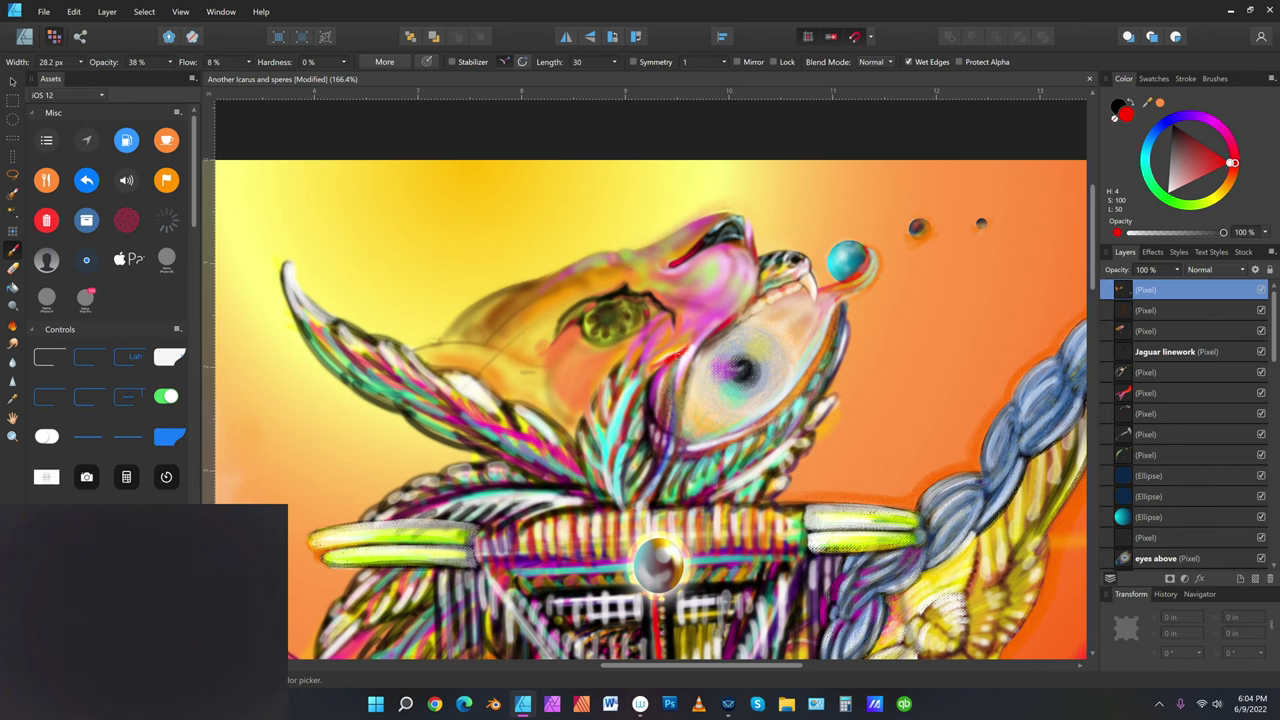
pyautogui.click(1229, 185)
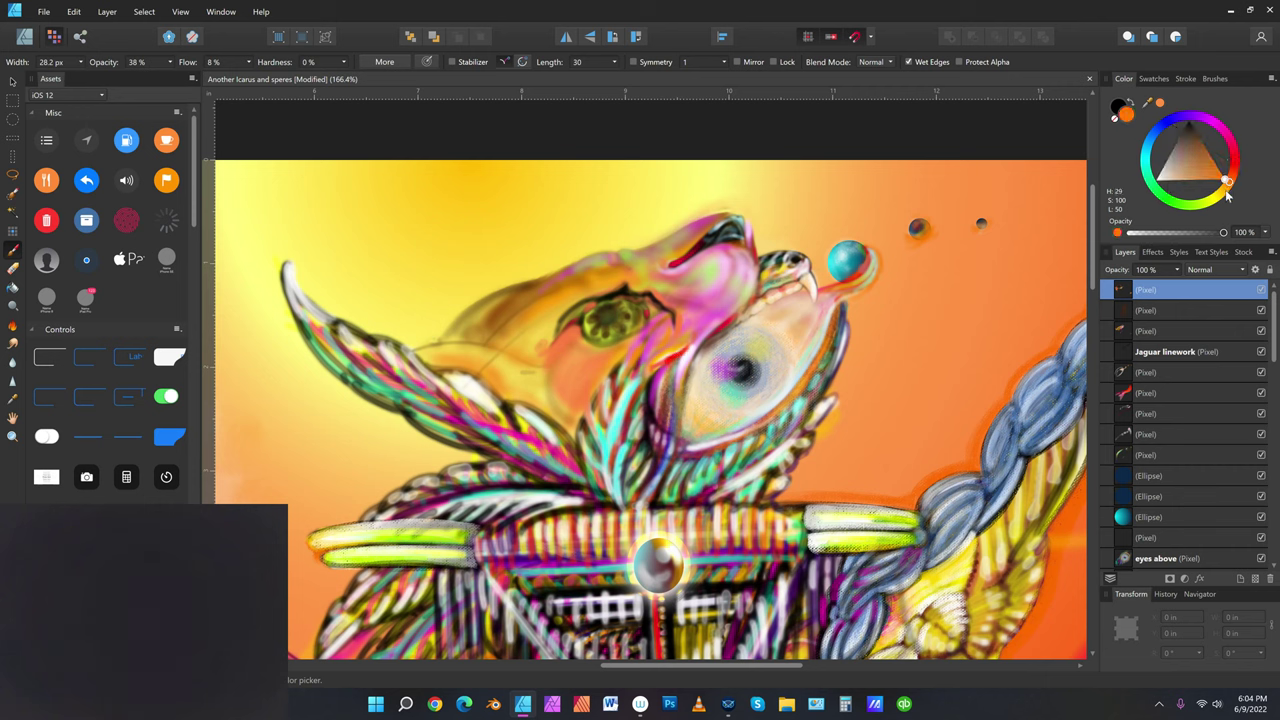
pyautogui.click(1224, 190)
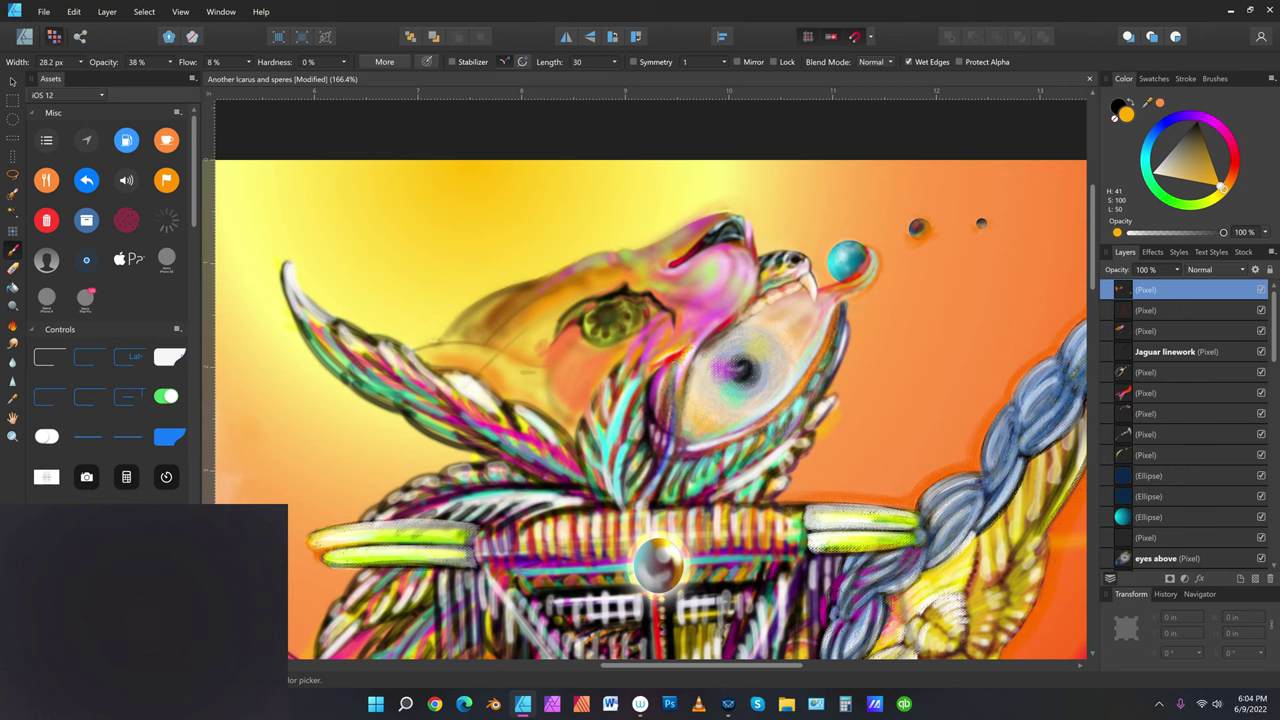
pyautogui.click(1163, 193)
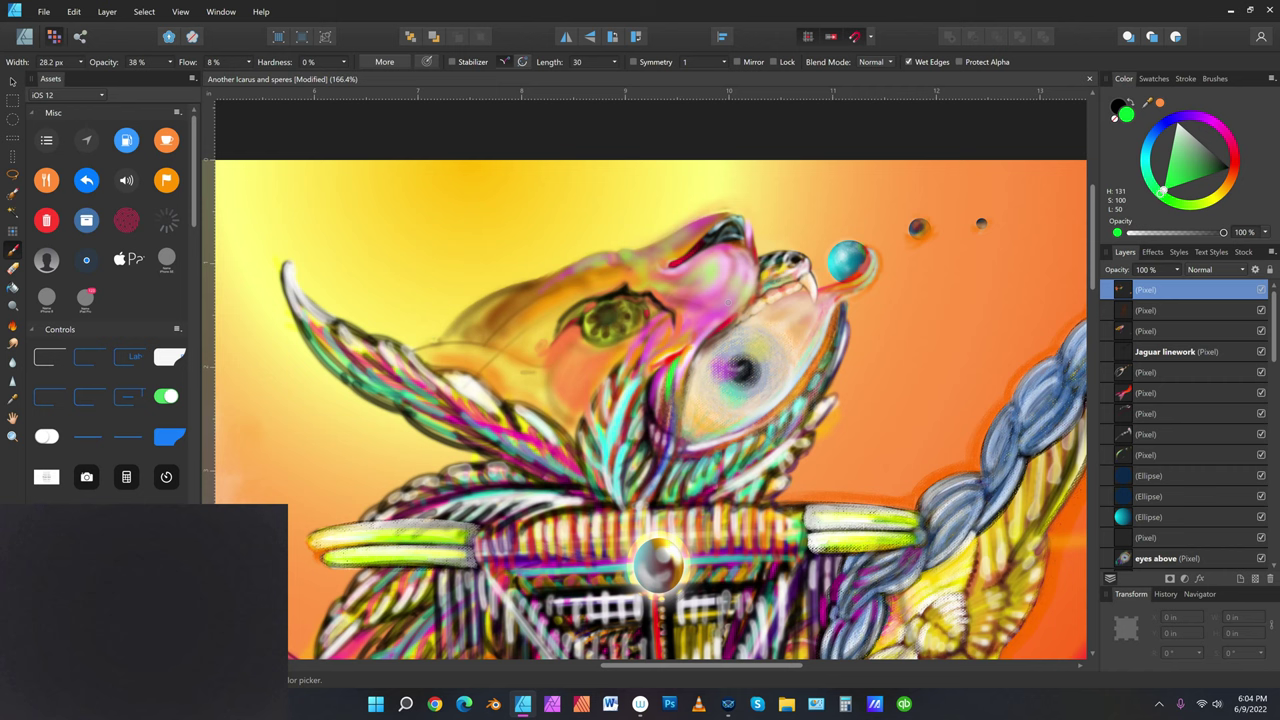
# Soften the bright feather strokes beside the large eye with a smaller Blur Brush, try the Sharpen Brush, and return to the Paint Brush
pyautogui.click(12, 366)
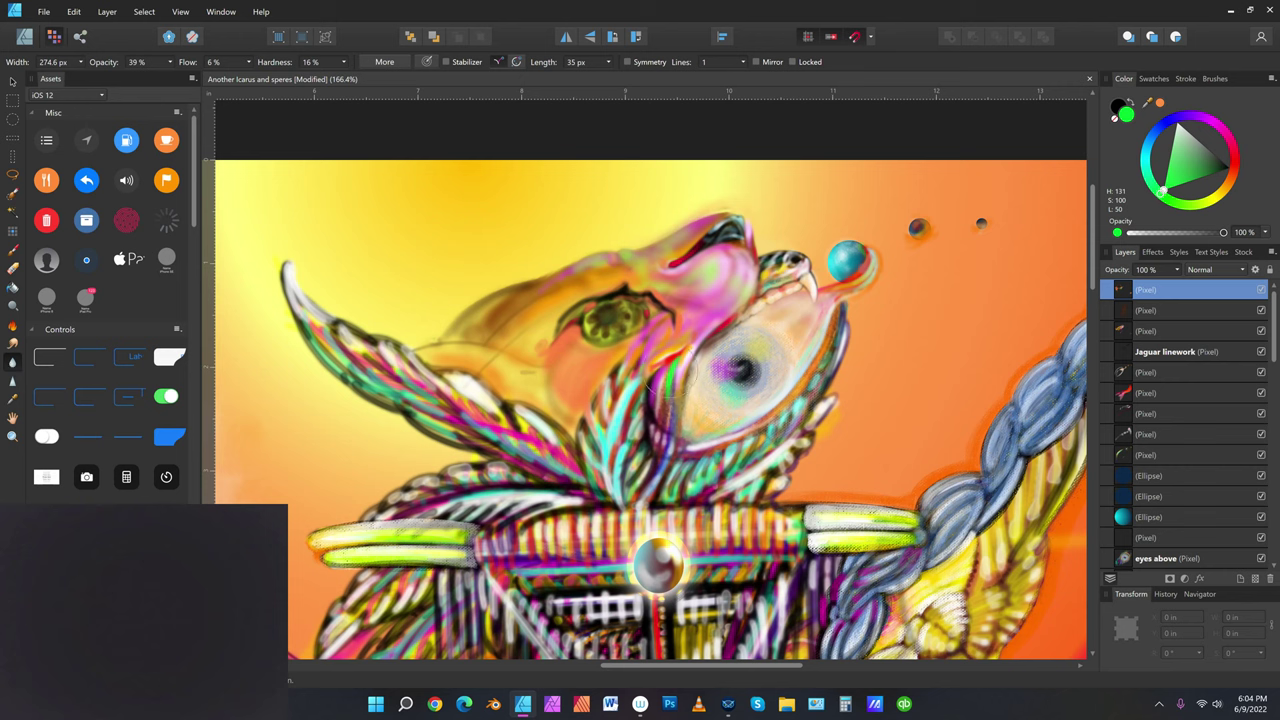
pyautogui.press('[')
pyautogui.press('[')
pyautogui.press('[')
pyautogui.press('[')
pyautogui.press('[')
pyautogui.press('[')
pyautogui.press('[')
pyautogui.press('[')
pyautogui.click(13, 380)
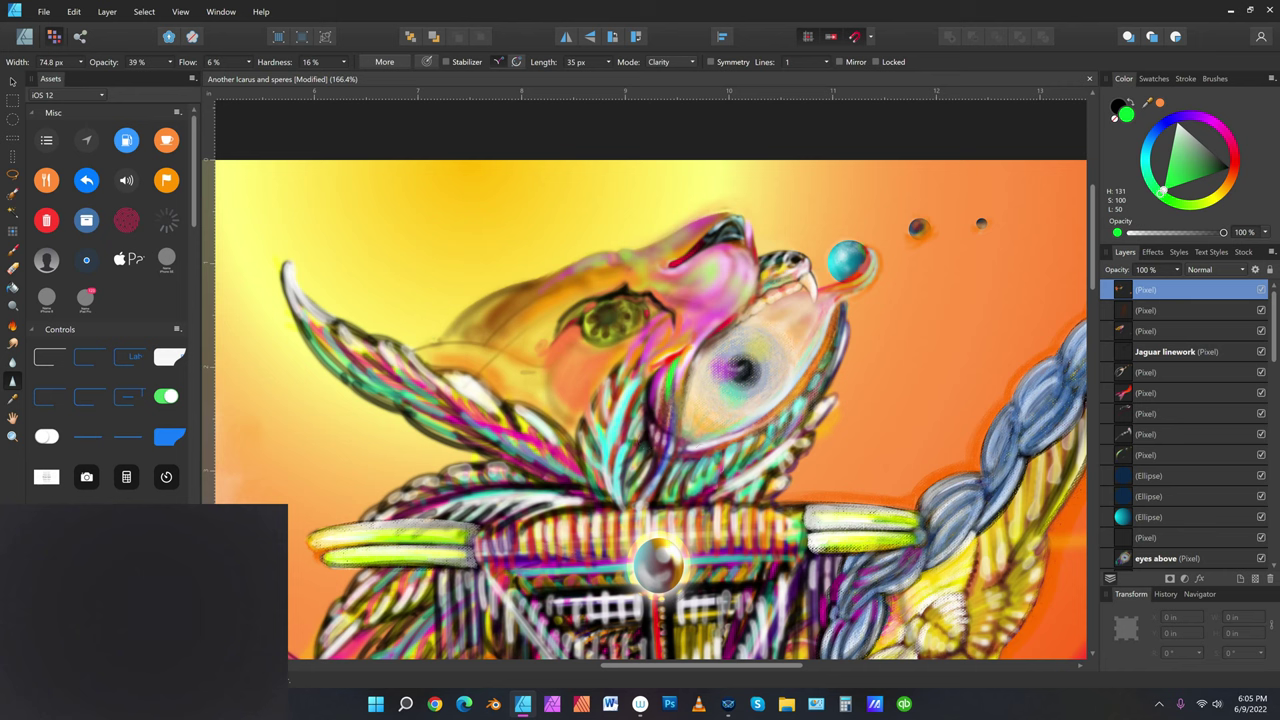
pyautogui.click(16, 254)
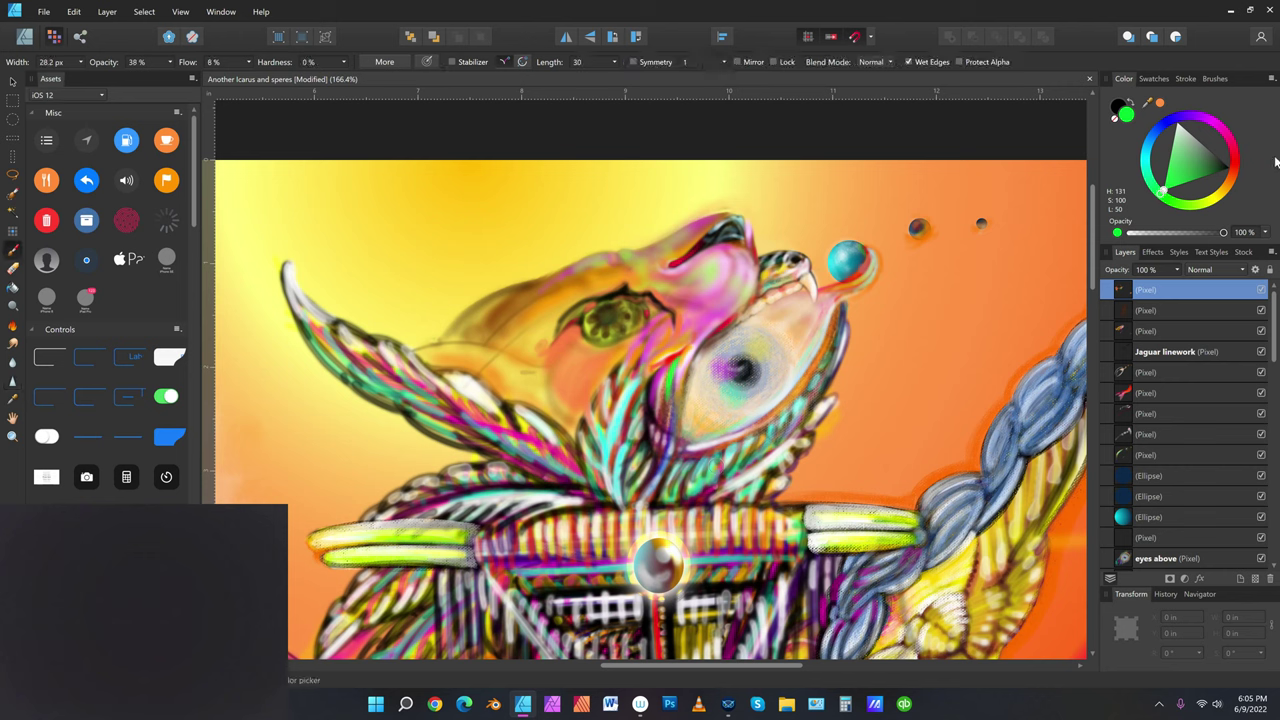
# Redraw the jaguar's outer eye rim in black (H 272, S 100, L 0) at 20.4 px and highlight it in pale blue (H 193, S 93, L 84)
pyautogui.click(1193, 121)
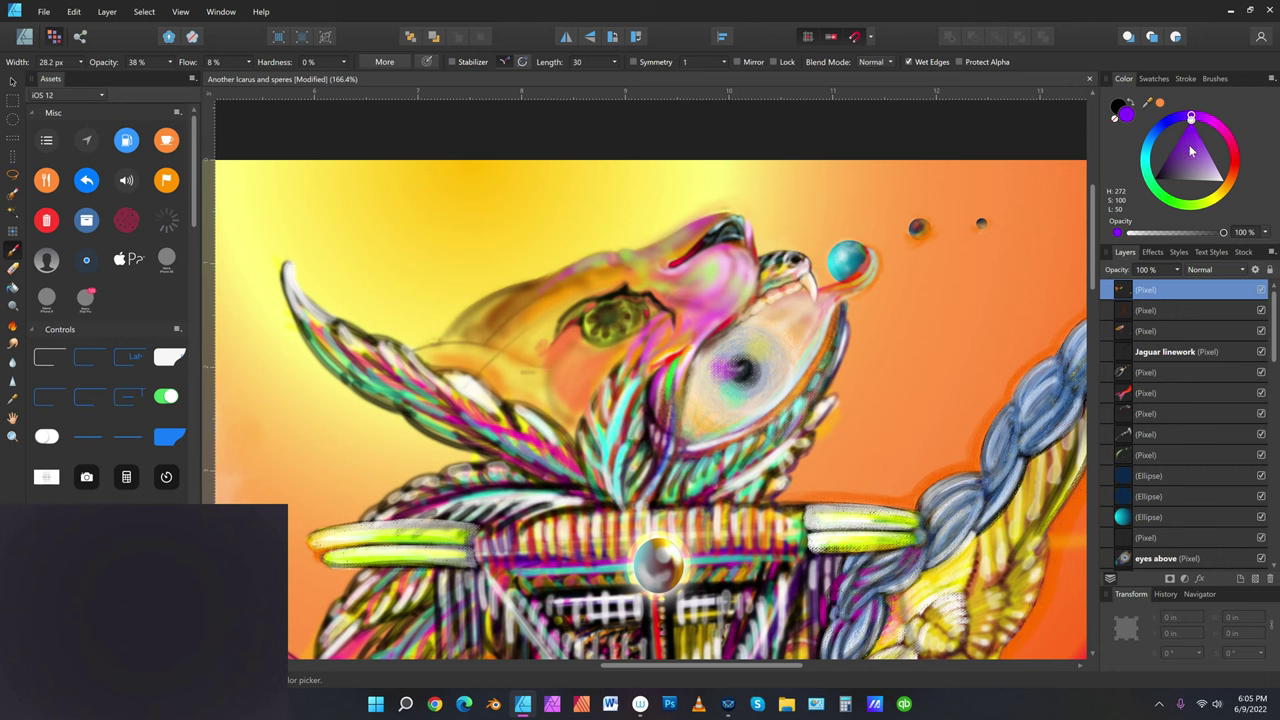
pyautogui.moveTo(1163, 180); pyautogui.dragTo(1126, 205)
pyautogui.press('[')
pyautogui.moveTo(670, 318); pyautogui.dragTo(673, 336)
pyautogui.moveTo(625, 290)
pyautogui.mouseDown()
pyautogui.moveTo(624, 277)
pyautogui.moveTo(562, 318)
pyautogui.moveTo(546, 354)
pyautogui.mouseUp()
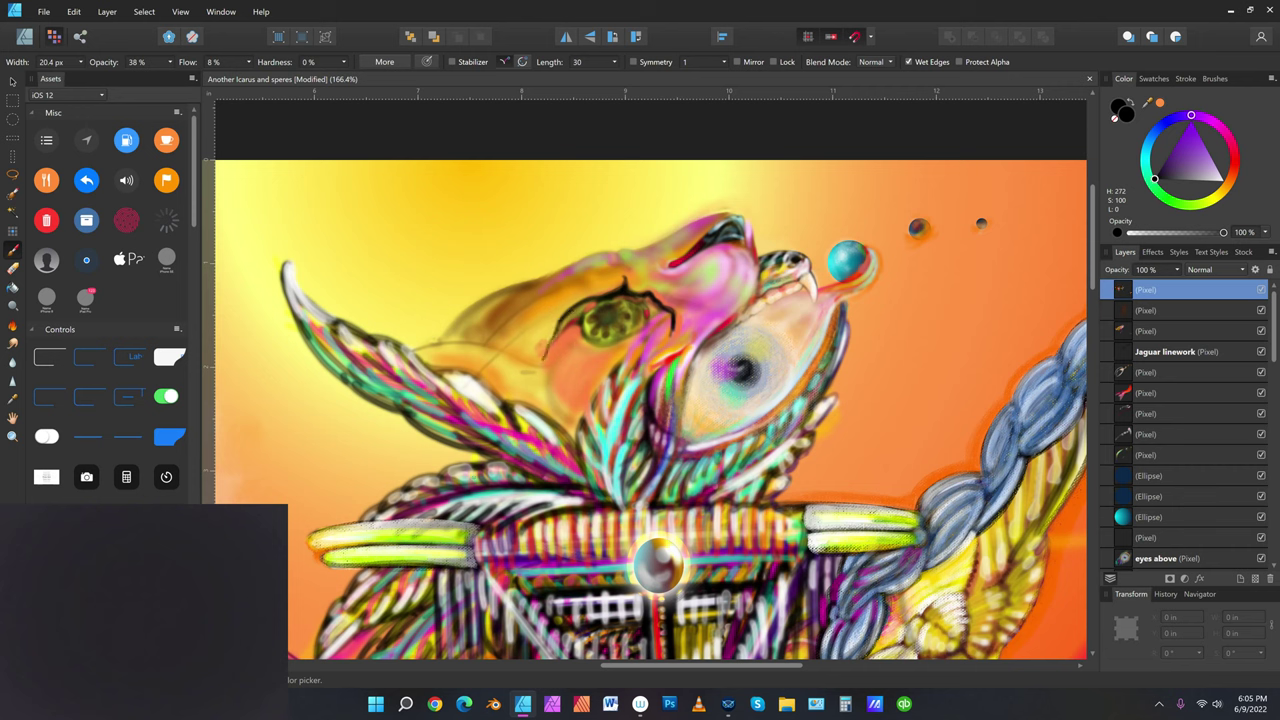
pyautogui.click(1153, 157)
pyautogui.click(1198, 139)
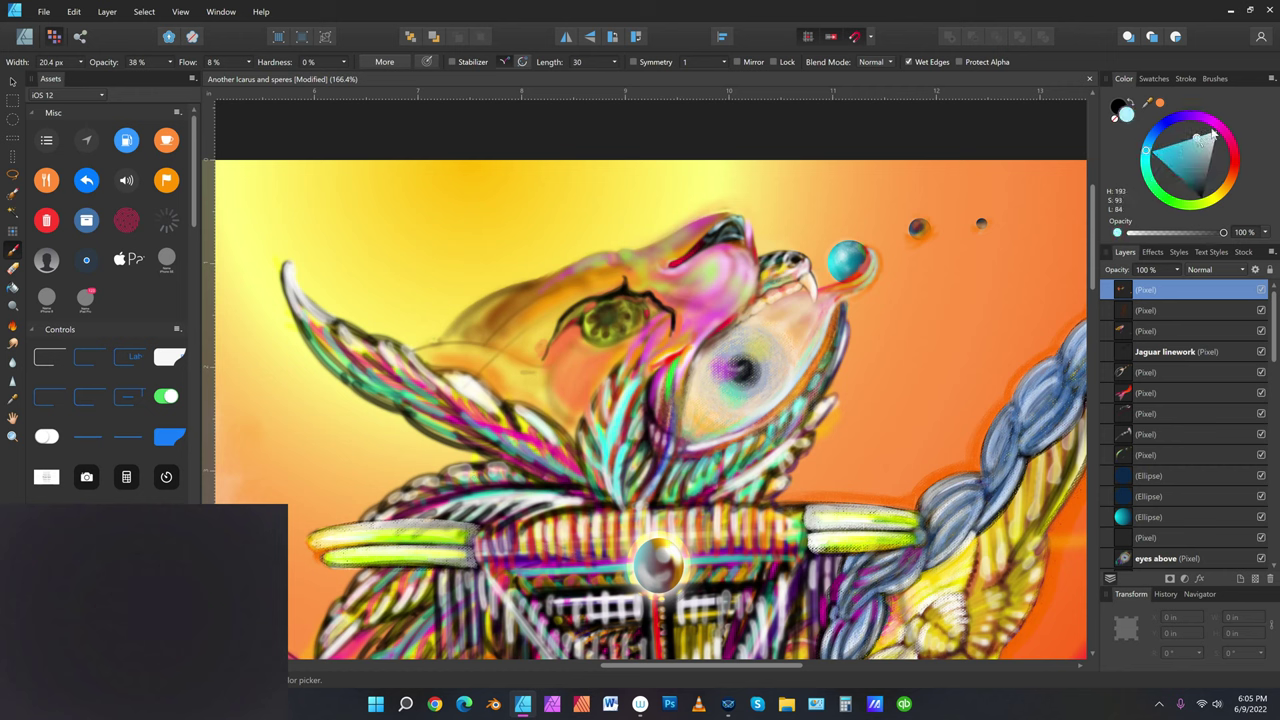
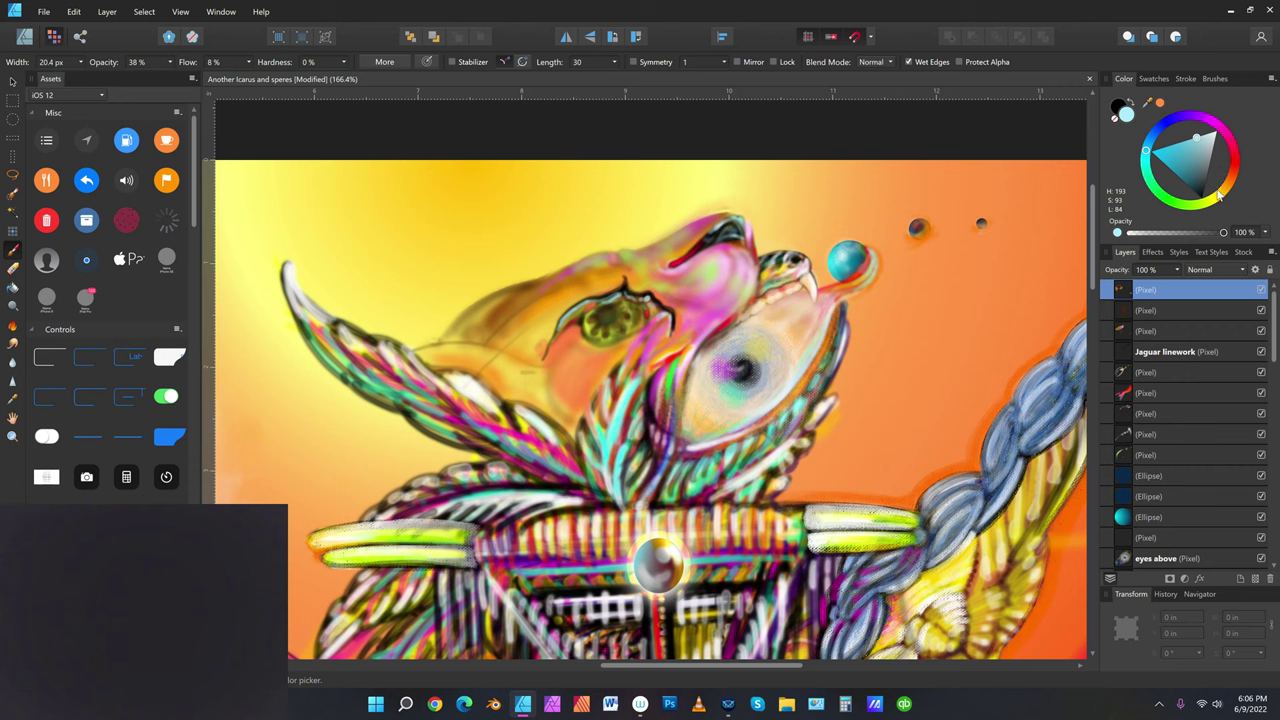
# Shade the area below the jaguar's eye in teal (H 177, S 76, L 52) at 23% opacity, enlarging the brush to 94.9 px
pyautogui.click(1221, 197)
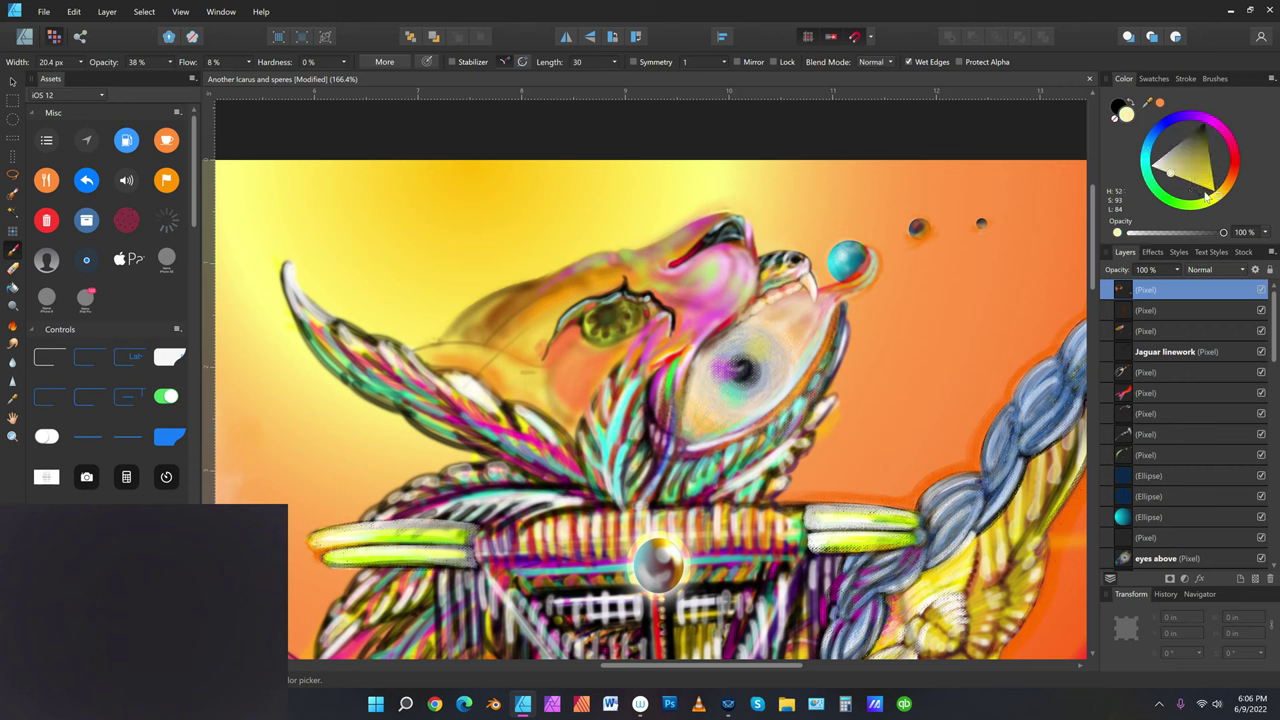
pyautogui.click(1152, 163)
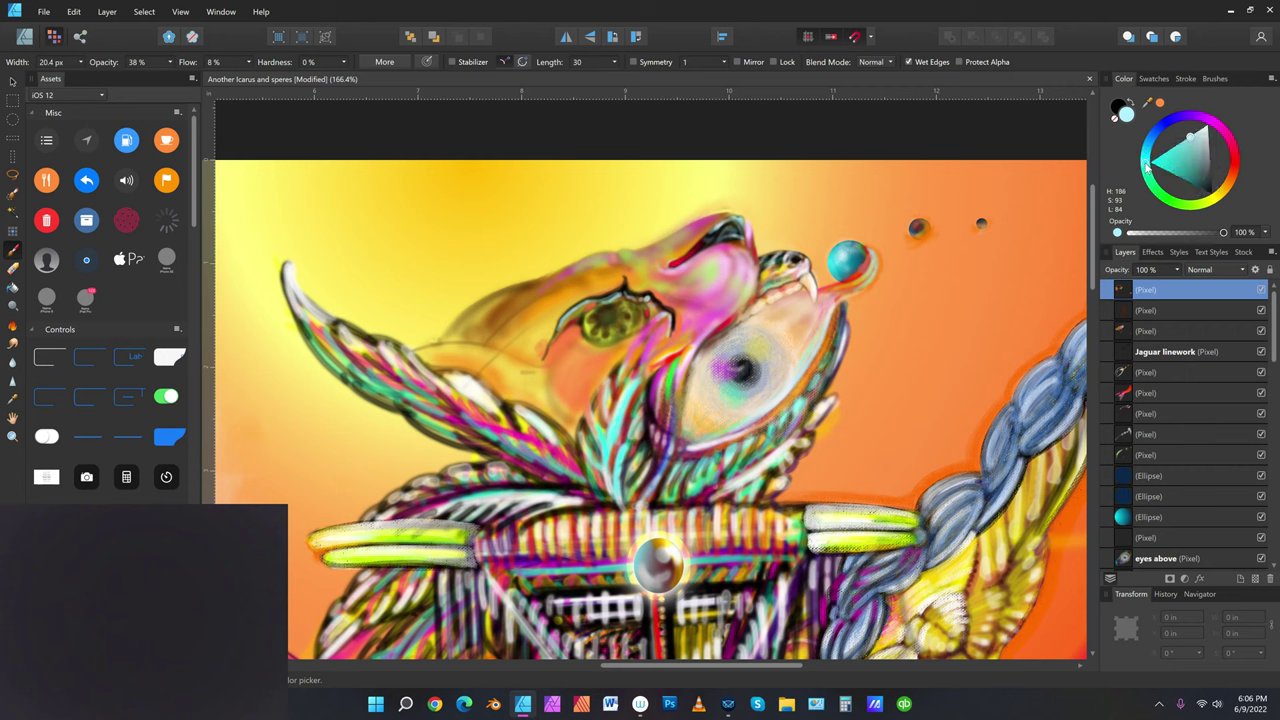
pyautogui.click(1167, 162)
pyautogui.press(']')
pyautogui.press(']')
pyautogui.press(']')
pyautogui.click(170, 62)
pyautogui.moveTo(172, 78); pyautogui.dragTo(157, 78)
pyautogui.press(']')
pyautogui.press(']')
pyautogui.press(']')
pyautogui.press(']')
pyautogui.press(']')
pyautogui.press(']')
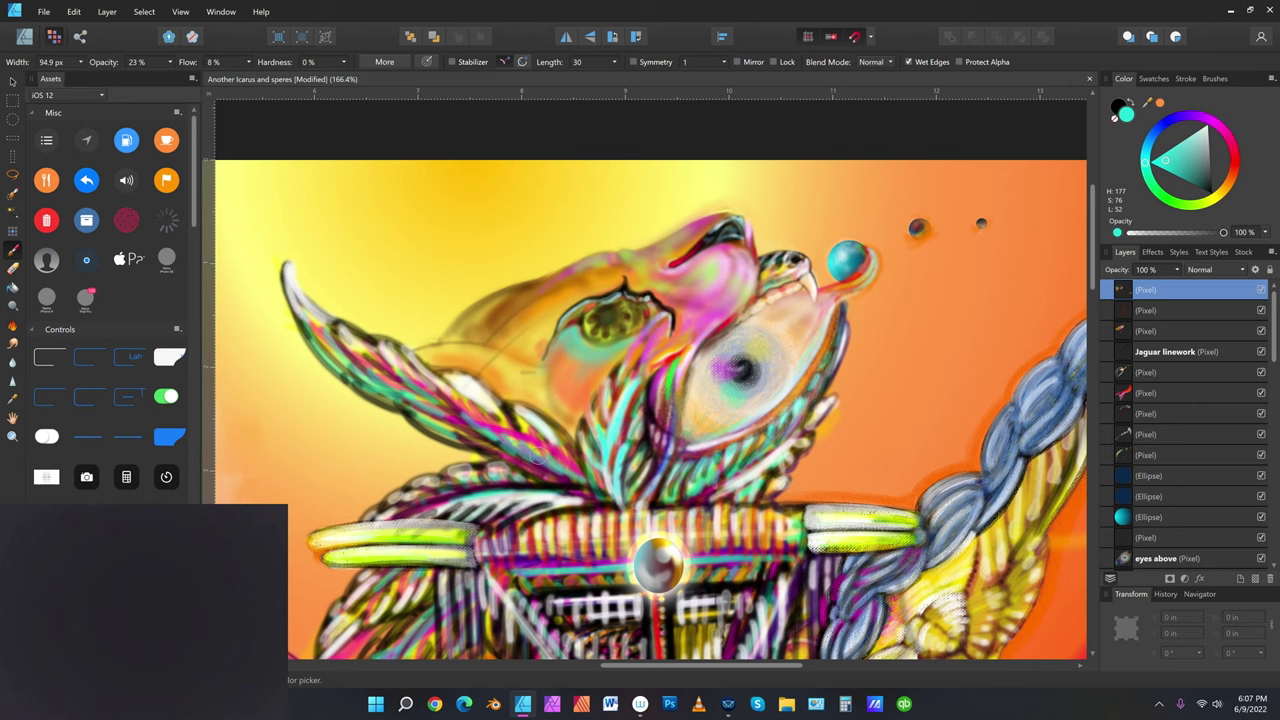
# Darken the edges of the jaguar's iris in black (H 275, S 100, L 0), varying the brush size up to 40.4 px
pyautogui.click(1195, 118)
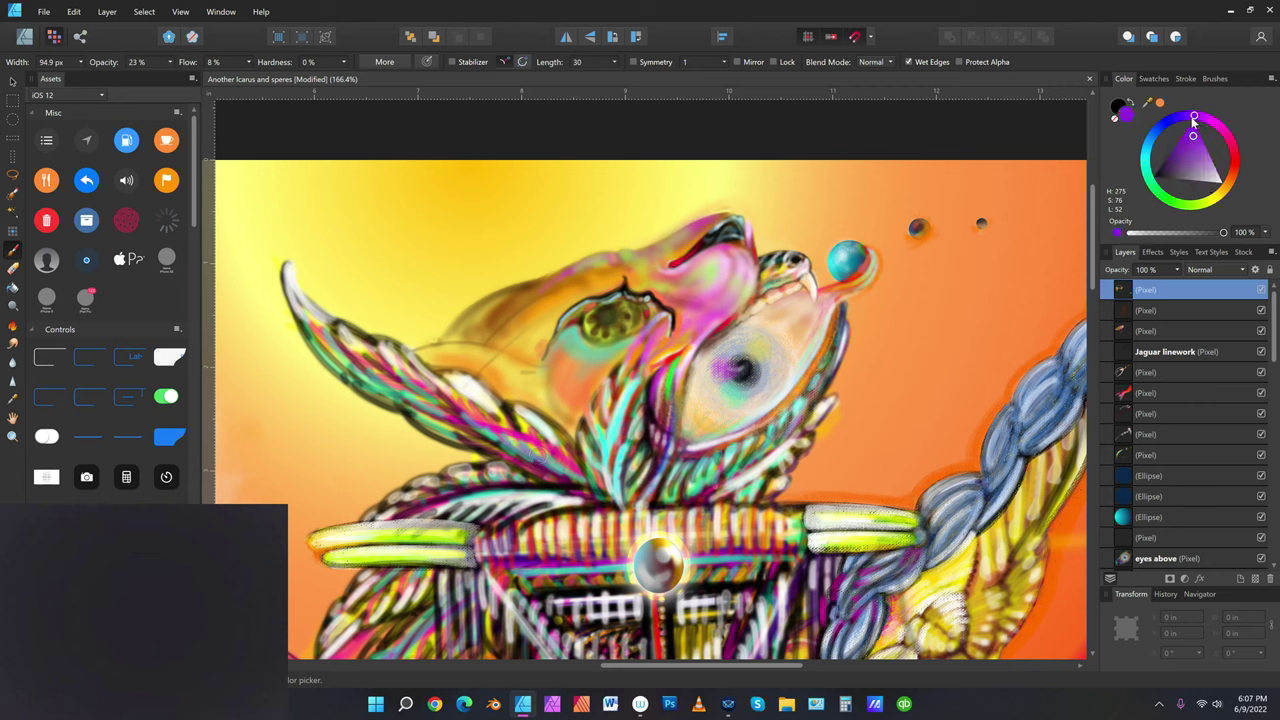
pyautogui.moveTo(1160, 178); pyautogui.dragTo(1127, 204)
pyautogui.press('[')
pyautogui.press('[')
pyautogui.press('[')
pyautogui.press('[')
pyautogui.press('[')
pyautogui.press('[')
pyautogui.moveTo(582, 325); pyautogui.dragTo(594, 343)
pyautogui.press('[')
pyautogui.press('[')
pyautogui.press('[')
pyautogui.press(']')
pyautogui.press(']')
pyautogui.press(']')
pyautogui.press(']')
pyautogui.press(']')
pyautogui.press(']')
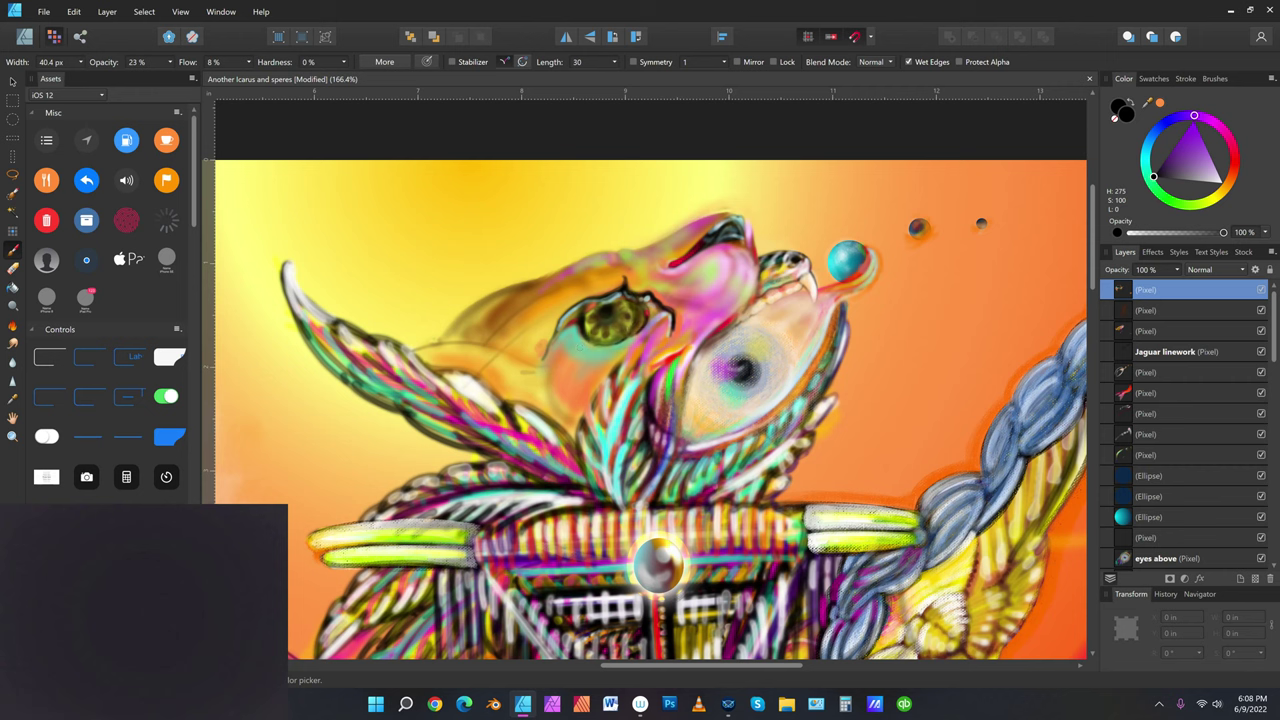
# Brighten the iris segments in yellow-green (H 65, S 96, L 49) with a 24.8 px brush and save the document
pyautogui.click(1216, 200)
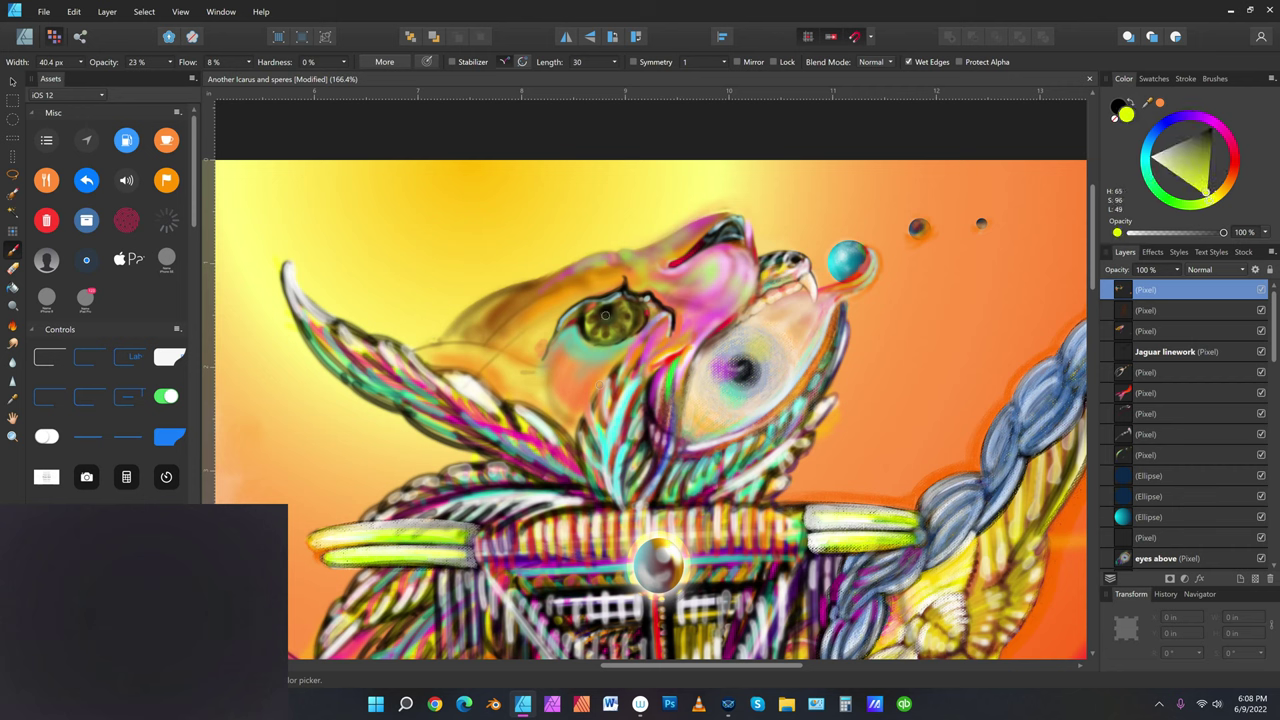
pyautogui.press('[')
pyautogui.press('[')
pyautogui.click(613, 320)
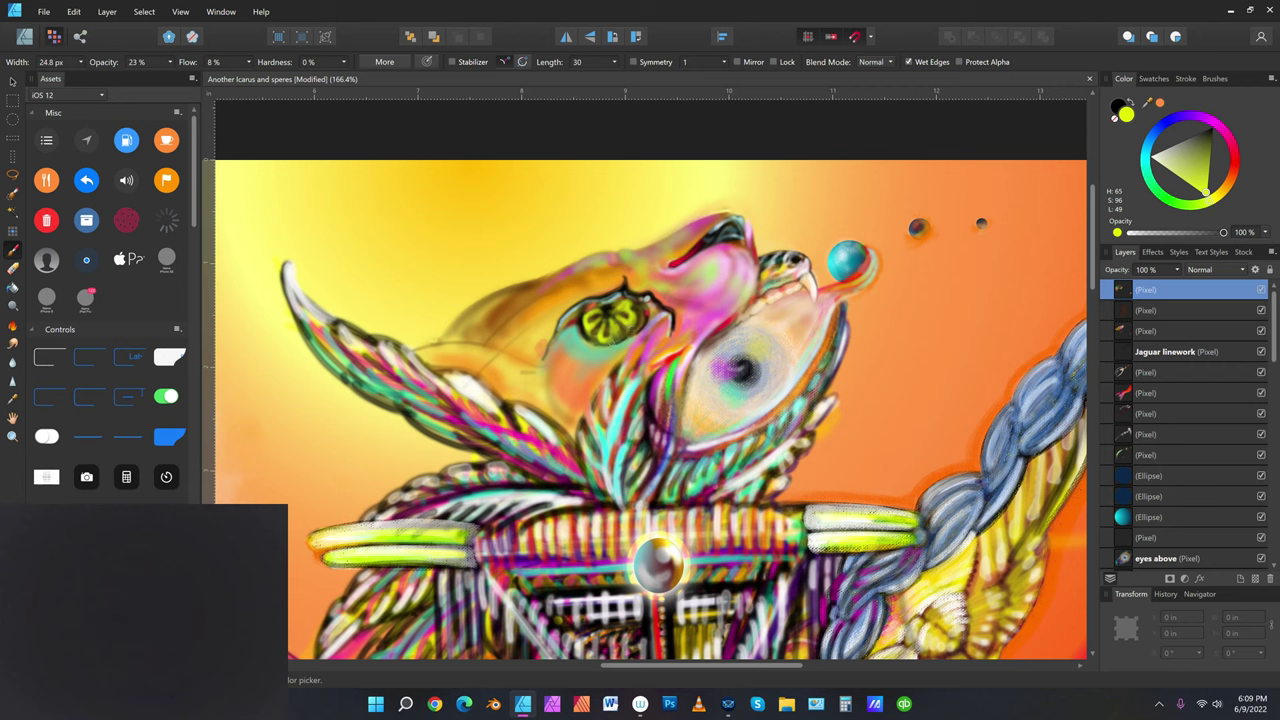
pyautogui.click(44, 11)
pyautogui.click(49, 120)
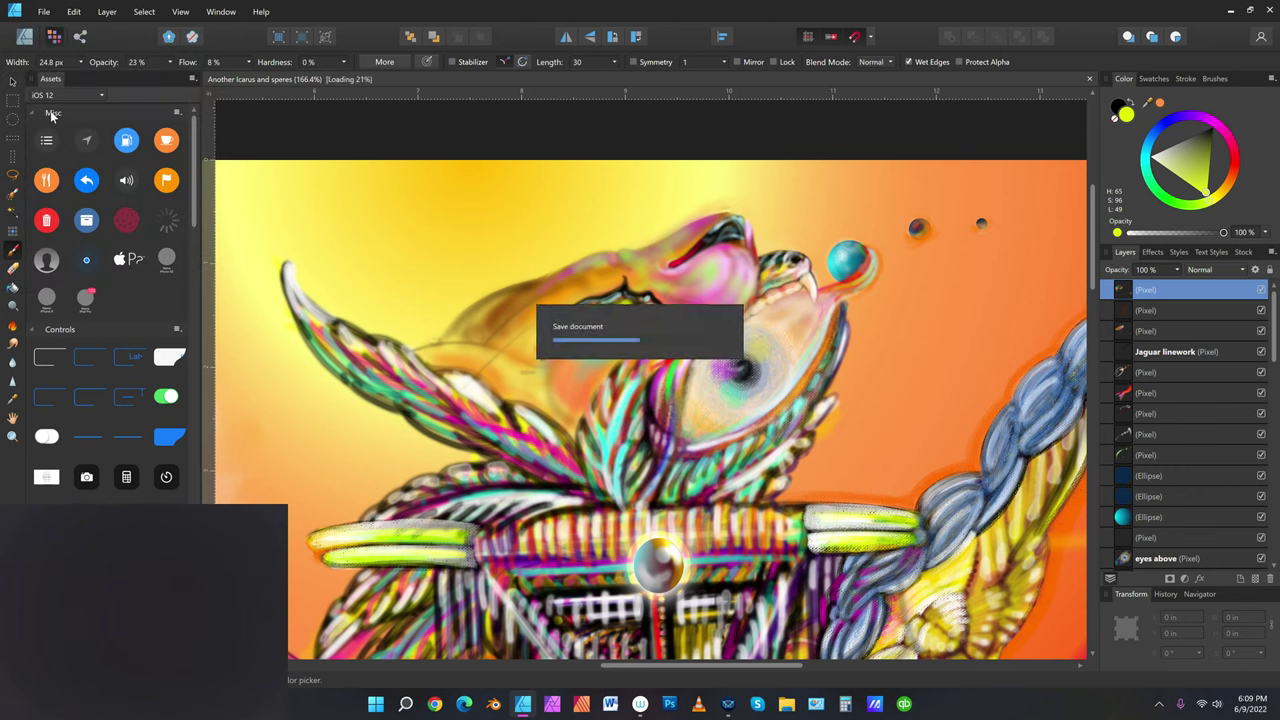
# Darken the iris centre in black (H 278, S 100, L 0) at 75.8 px and add a new pixel layer on top
pyautogui.click(1195, 127)
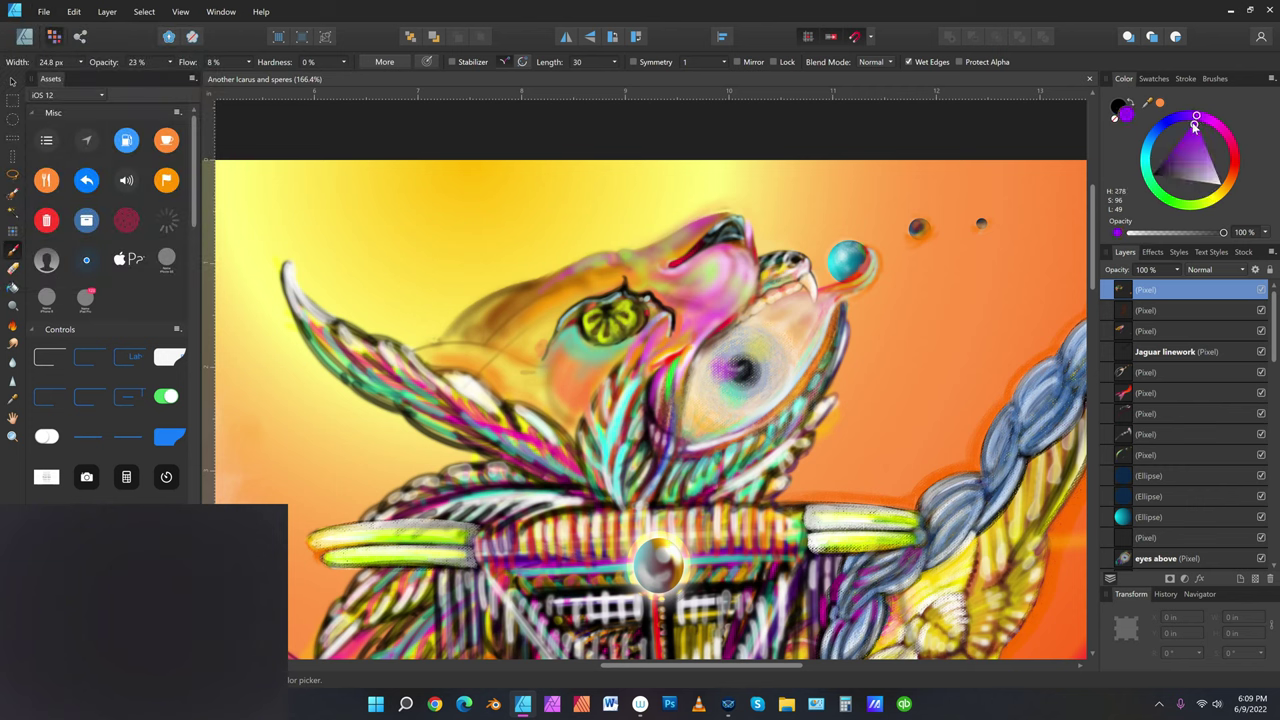
pyautogui.moveTo(1166, 173); pyautogui.dragTo(1152, 175)
pyautogui.press(']')
pyautogui.press(']')
pyautogui.press(']')
pyautogui.press(']')
pyautogui.press(']')
pyautogui.press(']')
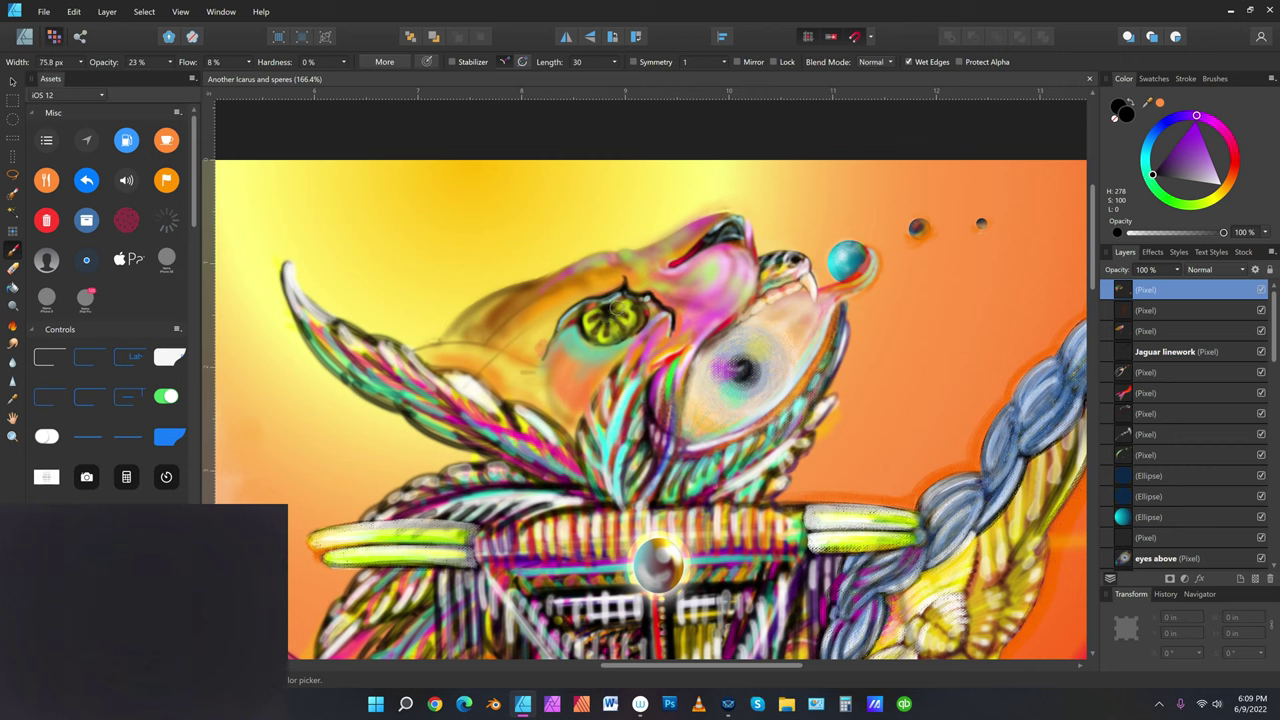
pyautogui.moveTo(602, 318); pyautogui.dragTo(616, 308)
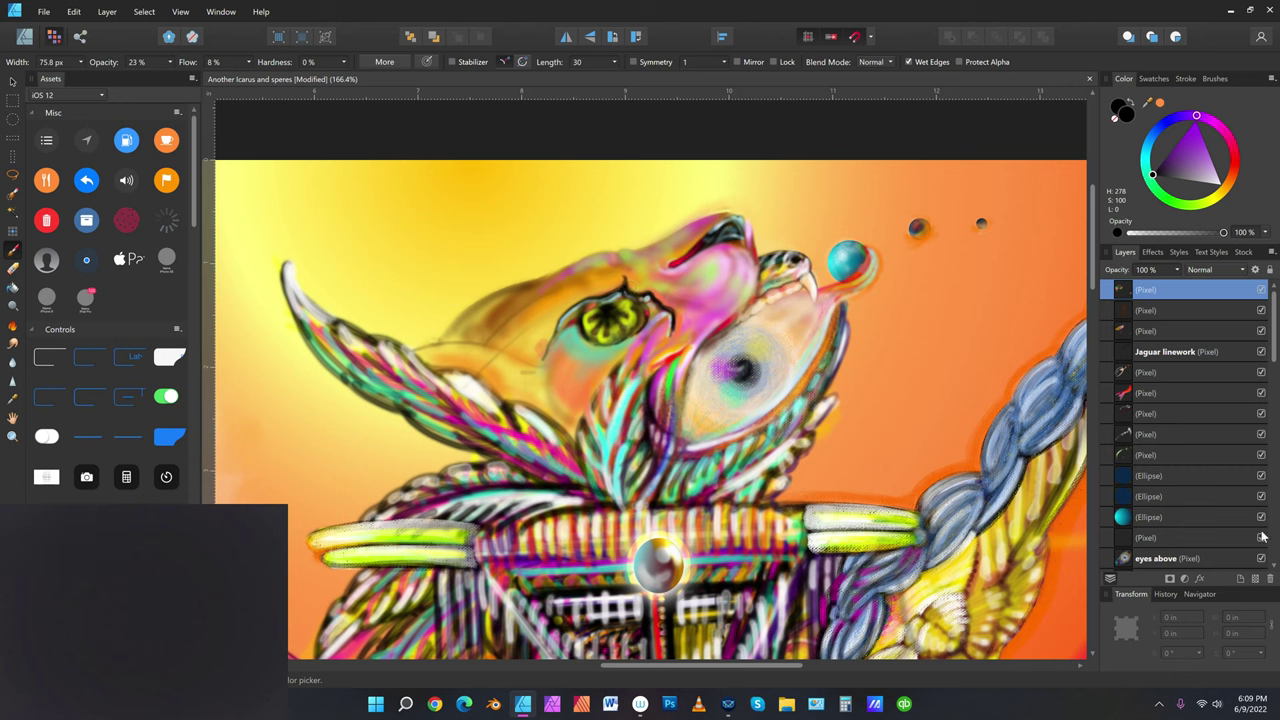
pyautogui.click(1256, 579)
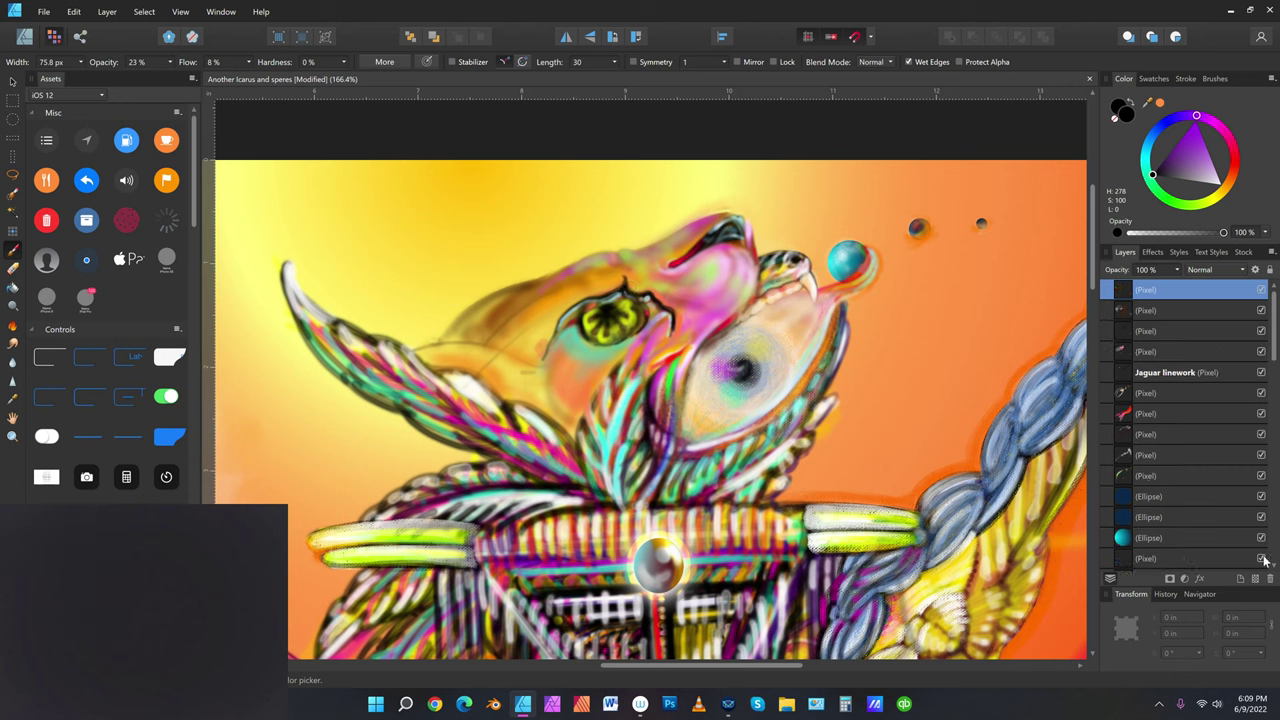
# Paint white highlights (H 278, S 100, L 100) around the jaguar's iris with the brush reduced to 46.6 px
pyautogui.click(1219, 186)
pyautogui.press('[')
pyautogui.press('[')
pyautogui.moveTo(615, 303)
pyautogui.mouseDown()
pyautogui.moveTo(629, 291)
pyautogui.moveTo(592, 318)
pyautogui.mouseUp()
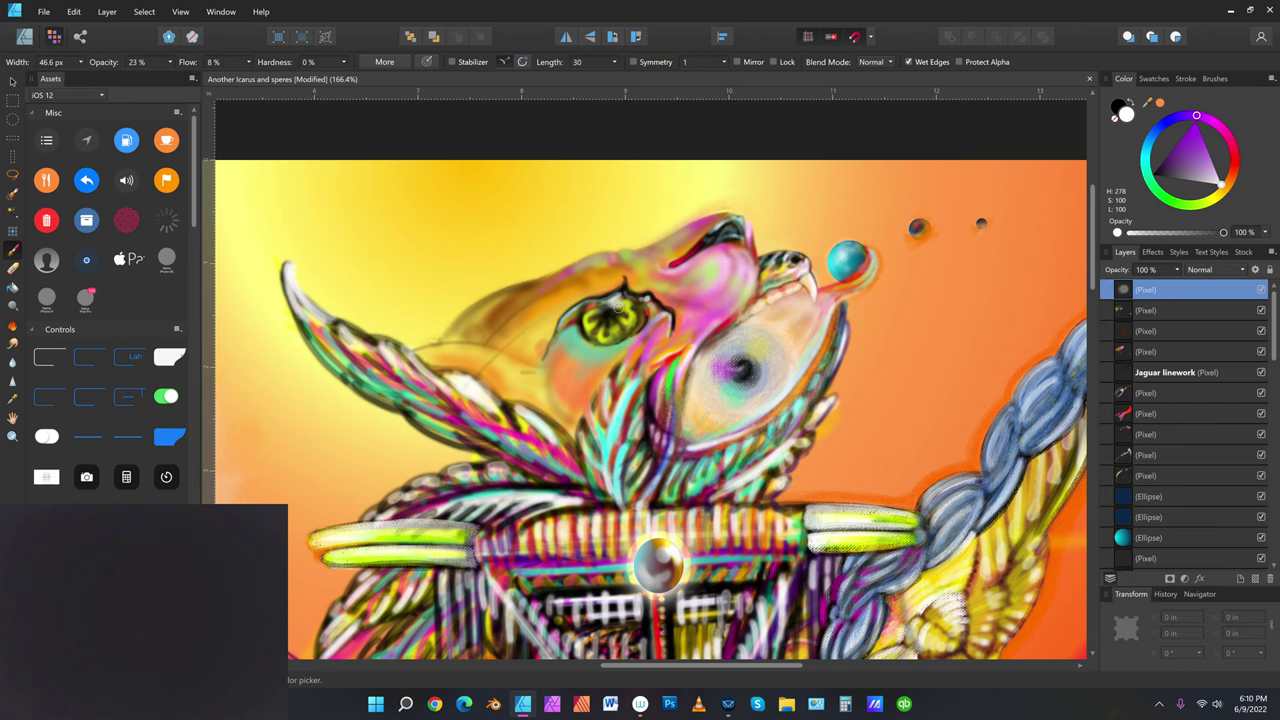
pyautogui.moveTo(606, 322); pyautogui.dragTo(600, 330)
pyautogui.moveTo(610, 300)
pyautogui.mouseDown()
pyautogui.moveTo(596, 332)
pyautogui.moveTo(636, 325)
pyautogui.moveTo(622, 330)
pyautogui.mouseUp()
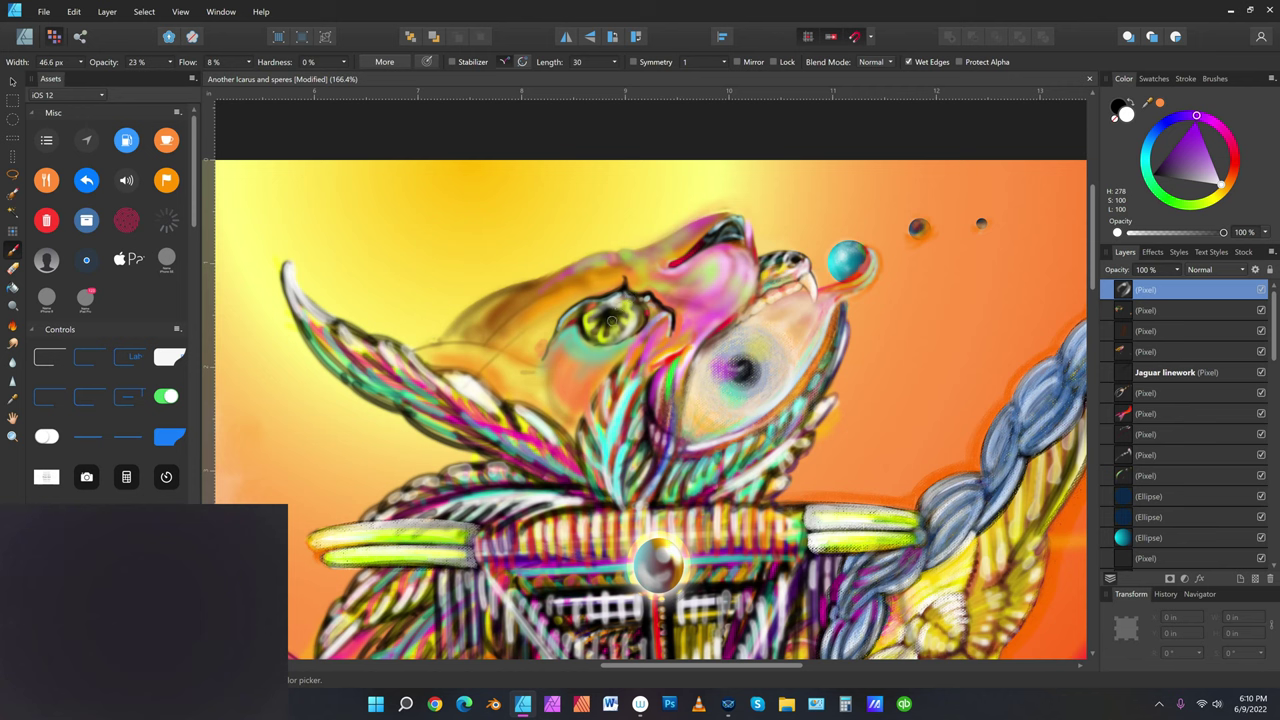
# Dab a light teal accent (hue 171) on the lower part of the jaguar's iris
pyautogui.click(1152, 168)
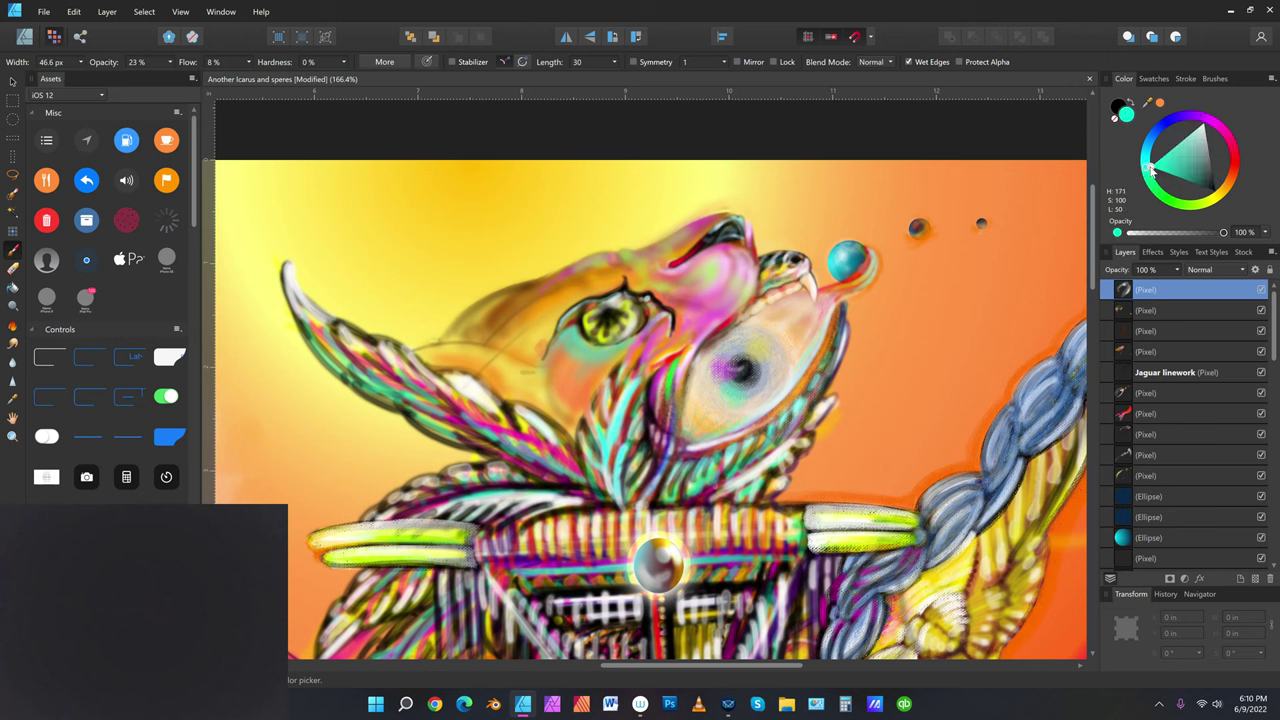
pyautogui.click(1178, 150)
pyautogui.click(604, 327)
# Add fine white highlights (H 170, L 100) to the iris segments with a 20.7 px brush at 56% opacity
pyautogui.moveTo(1205, 134); pyautogui.dragTo(1226, 105)
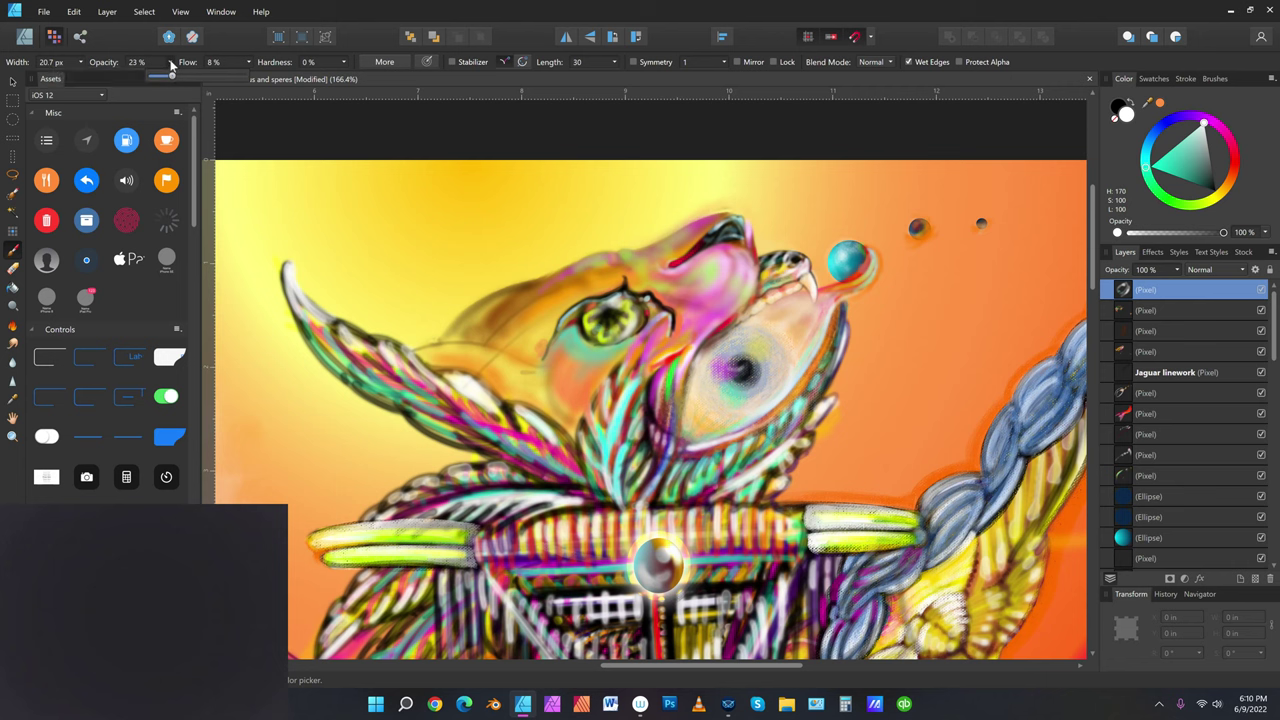
pyautogui.click(171, 62)
pyautogui.click(586, 310)
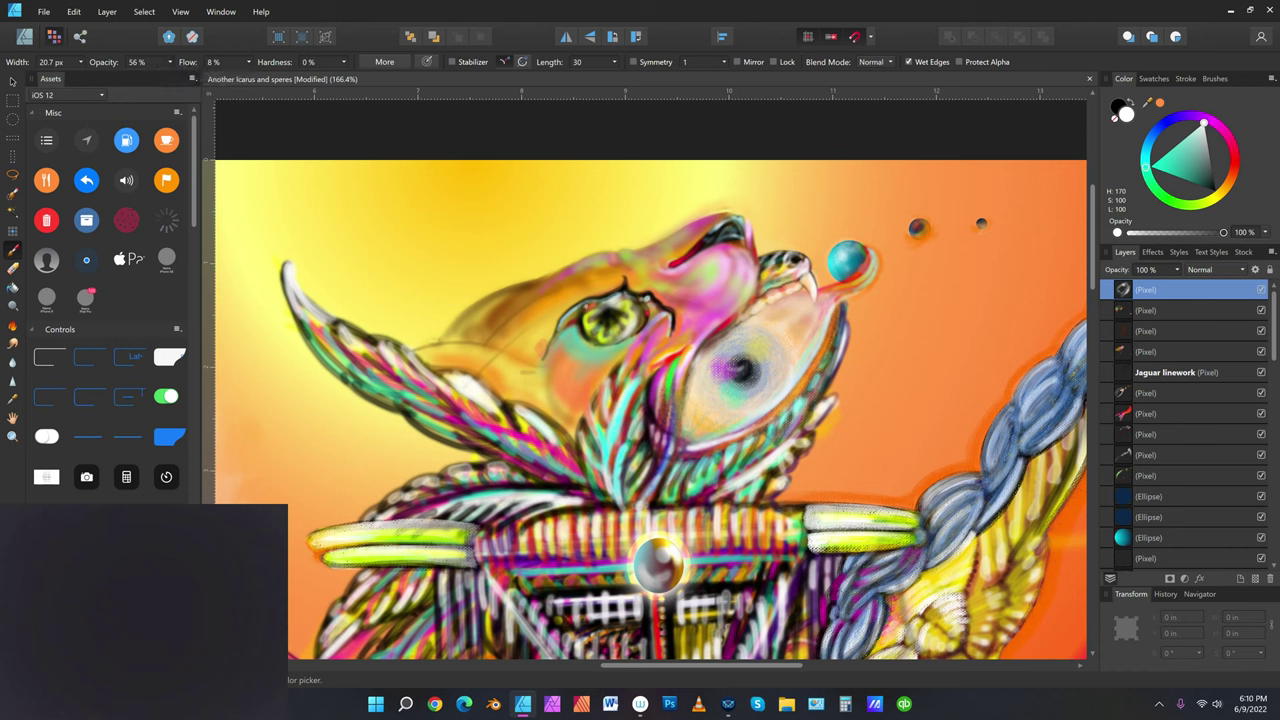
pyautogui.moveTo(625, 298)
pyautogui.mouseDown()
pyautogui.moveTo(610, 295)
pyautogui.moveTo(585, 324)
pyautogui.mouseUp()
pyautogui.moveTo(637, 318); pyautogui.dragTo(633, 330)
# Dab white glints on the iris centre and upper rim, enlarging the brush to 83.6 px before reducing it for smaller spots
pyautogui.press(']')
pyautogui.press(']')
pyautogui.press(']')
pyautogui.press(']')
pyautogui.press(']')
pyautogui.press(']')
pyautogui.click(600, 317)
pyautogui.click(620, 294)
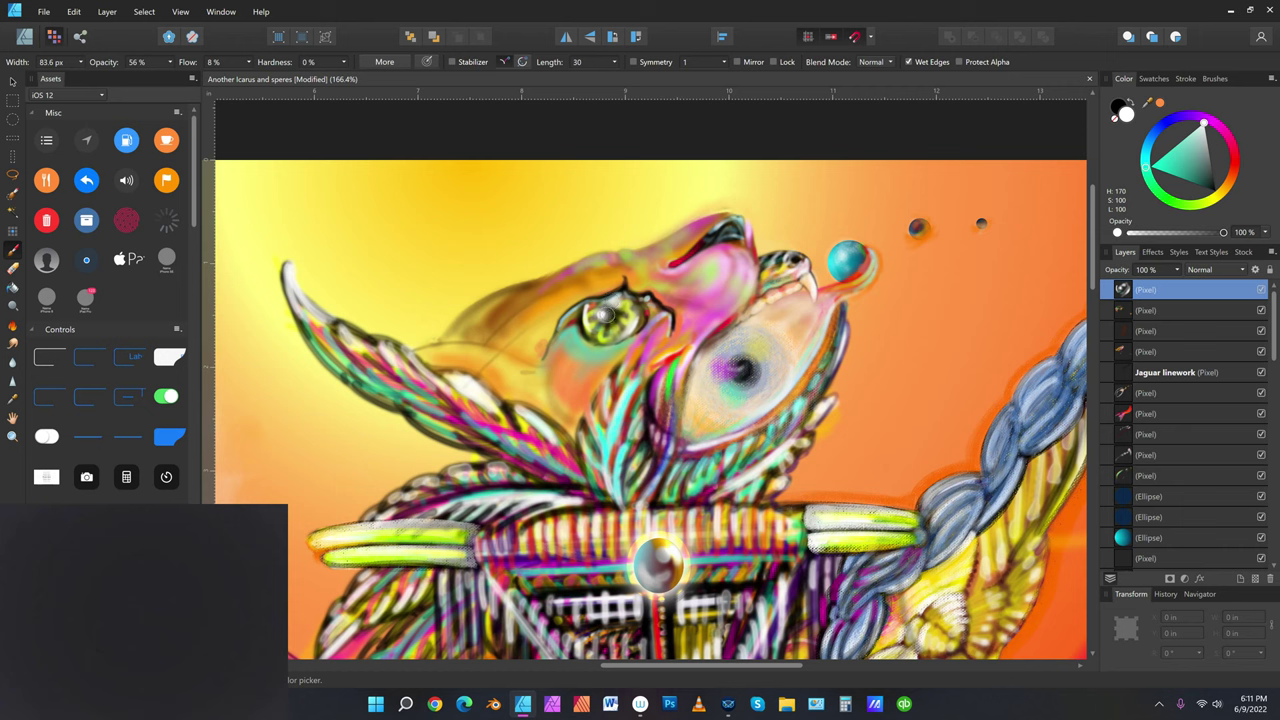
pyautogui.click(608, 312)
pyautogui.press('[')
pyautogui.press('[')
pyautogui.click(618, 317)
# Add yellow-green (hue 86) and orange (H 26, S 100, L 50) accents to the jaguar's iris with a 19.4 px brush
pyautogui.press('[')
pyautogui.press('[')
pyautogui.press('[')
pyautogui.click(1196, 206)
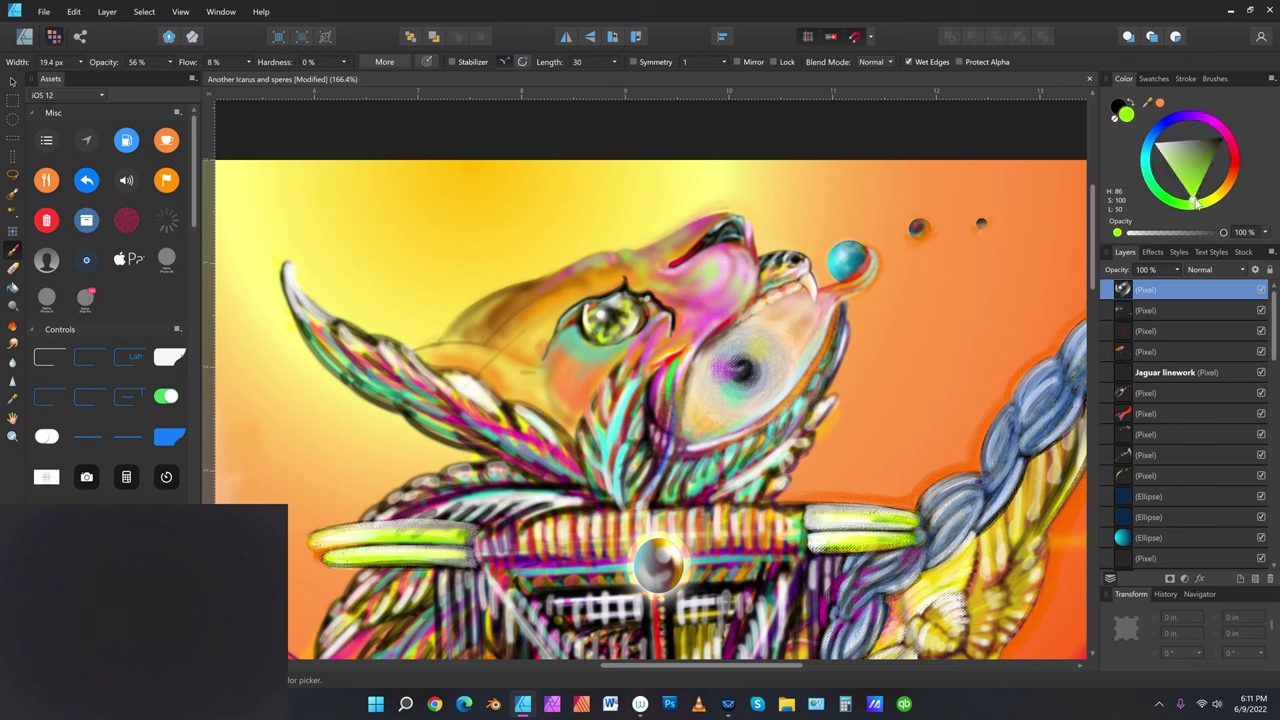
pyautogui.click(1210, 161)
pyautogui.click(628, 326)
pyautogui.click(1236, 180)
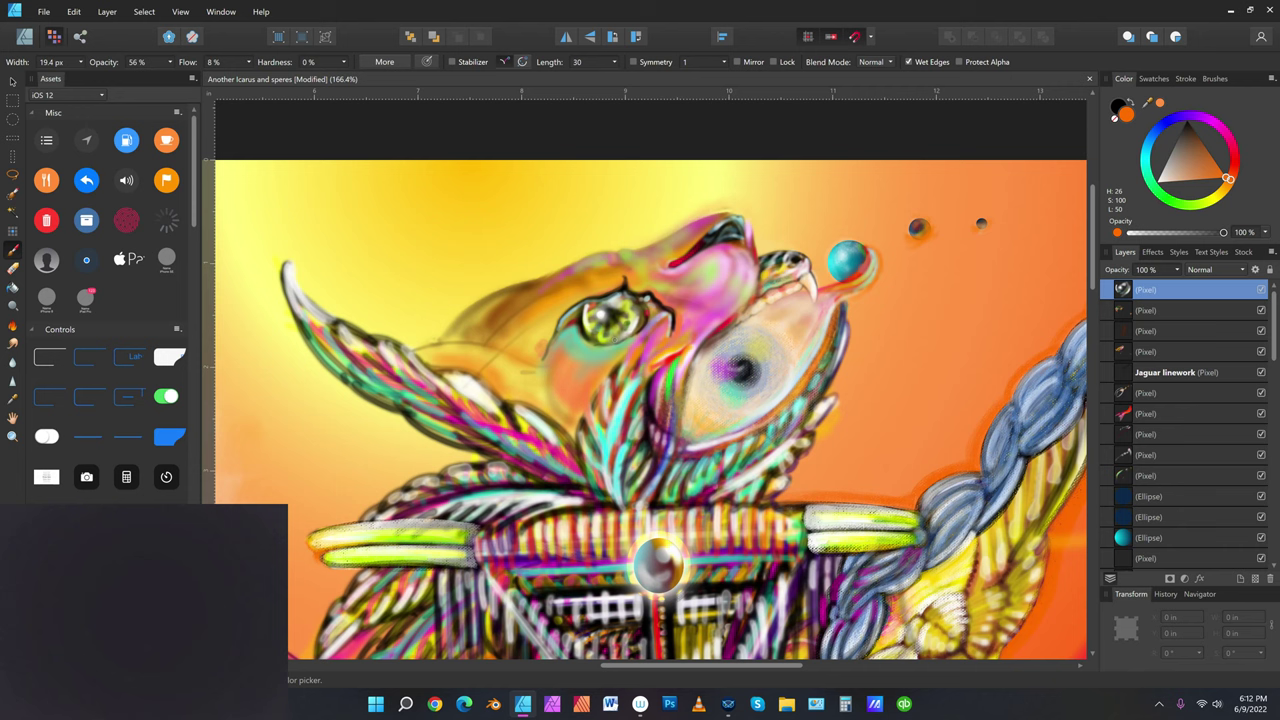
# Tint the lower iris in light blue (H 189, S 90, L 61) at 12% opacity
pyautogui.click(1150, 156)
pyautogui.click(1173, 150)
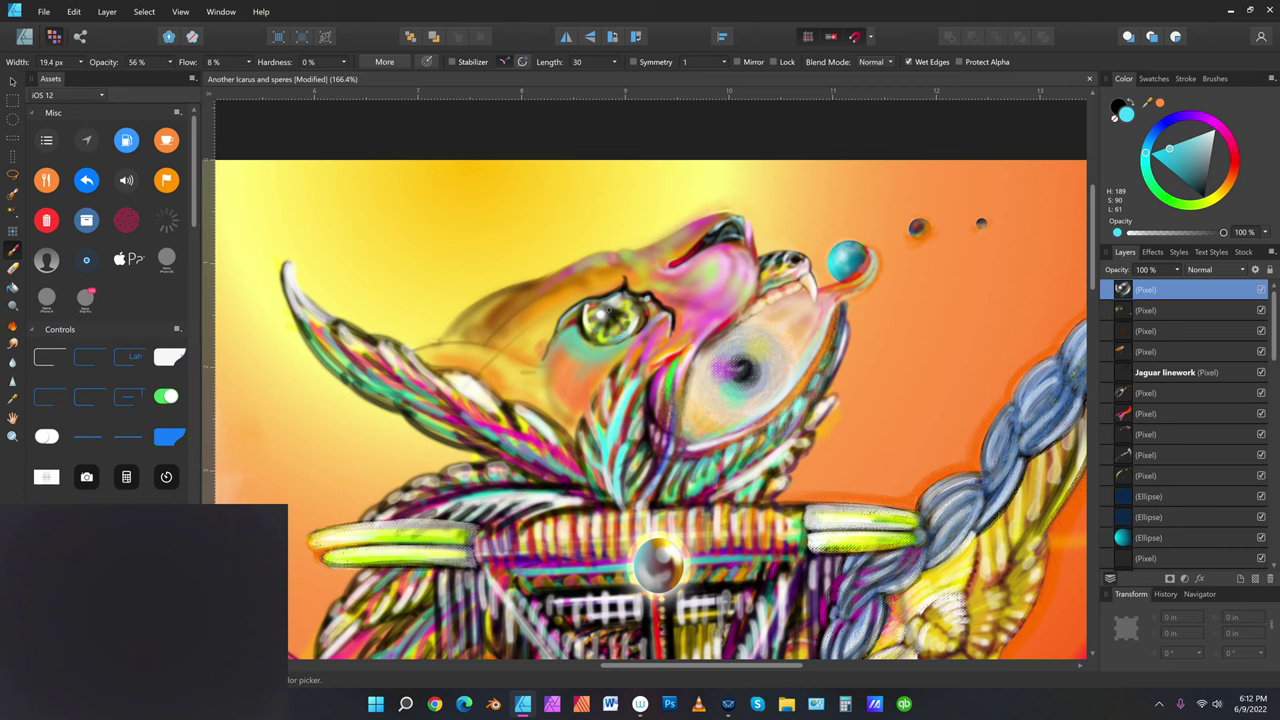
pyautogui.click(169, 62)
pyautogui.moveTo(170, 76); pyautogui.dragTo(131, 76)
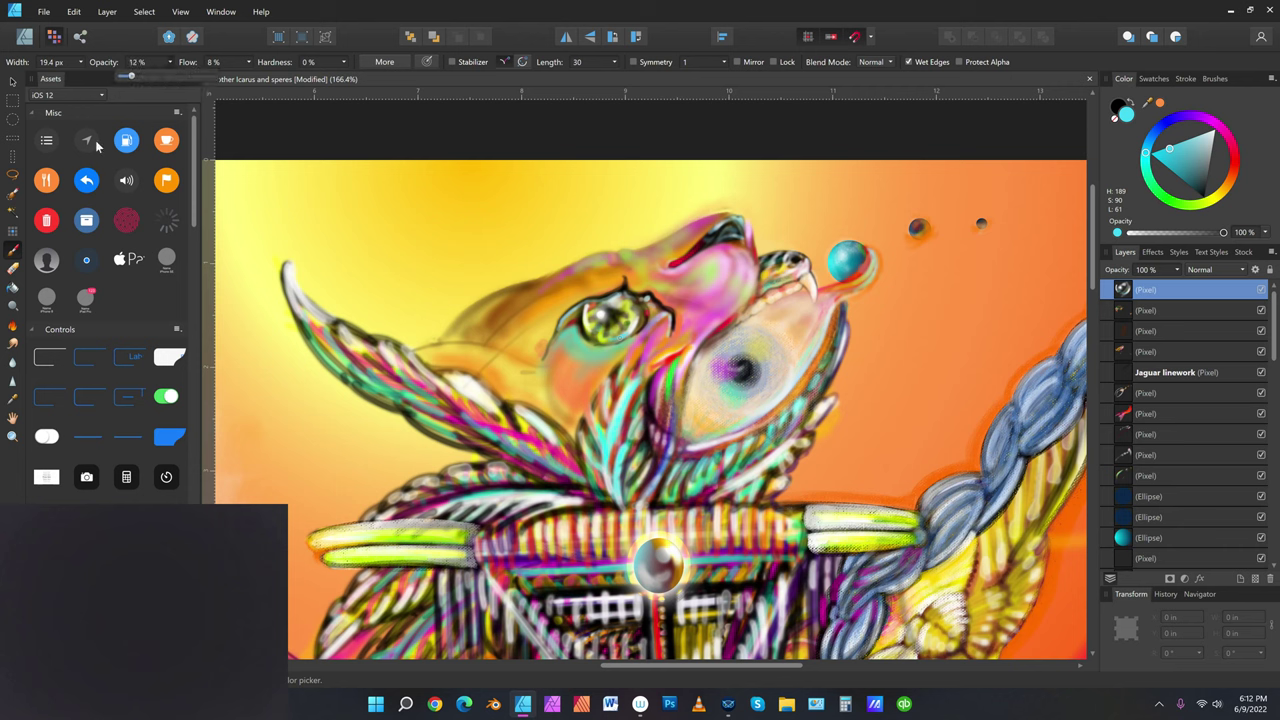
pyautogui.click(613, 338)
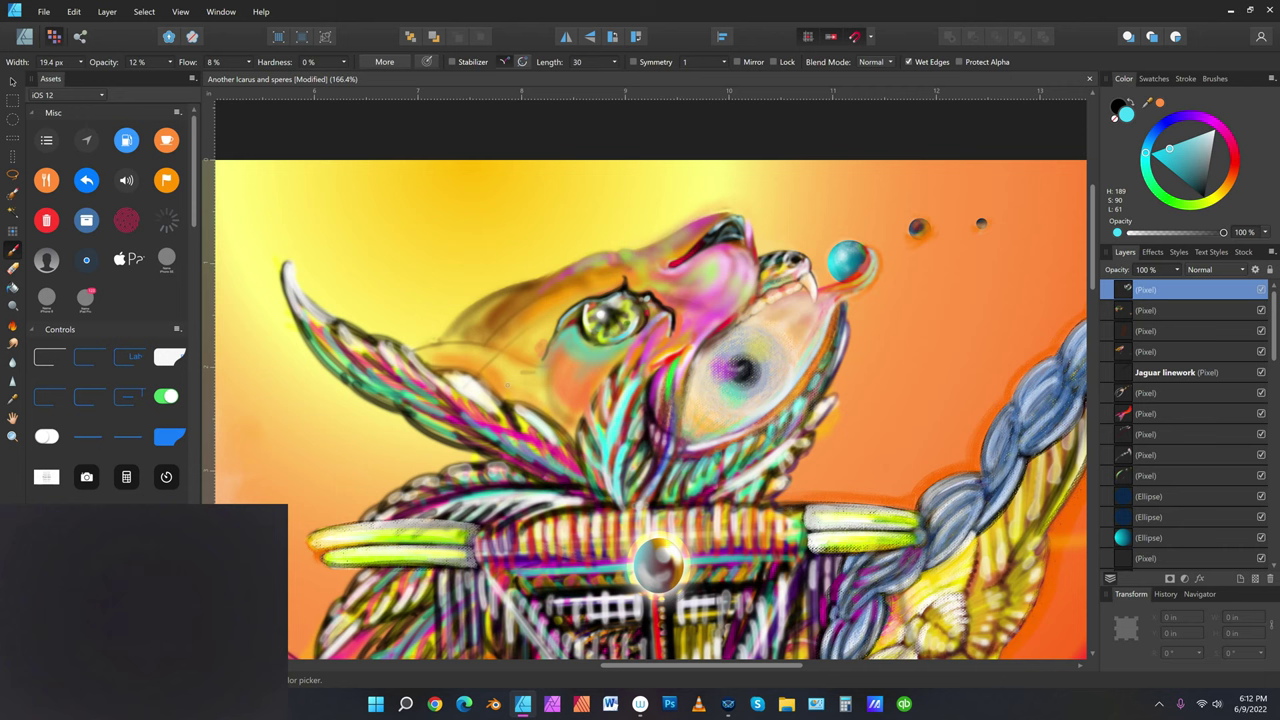
# Add orange-red accents (H 18, S 100, L 56) to the jaguar's eye and save the document
pyautogui.click(1233, 178)
pyautogui.click(1220, 174)
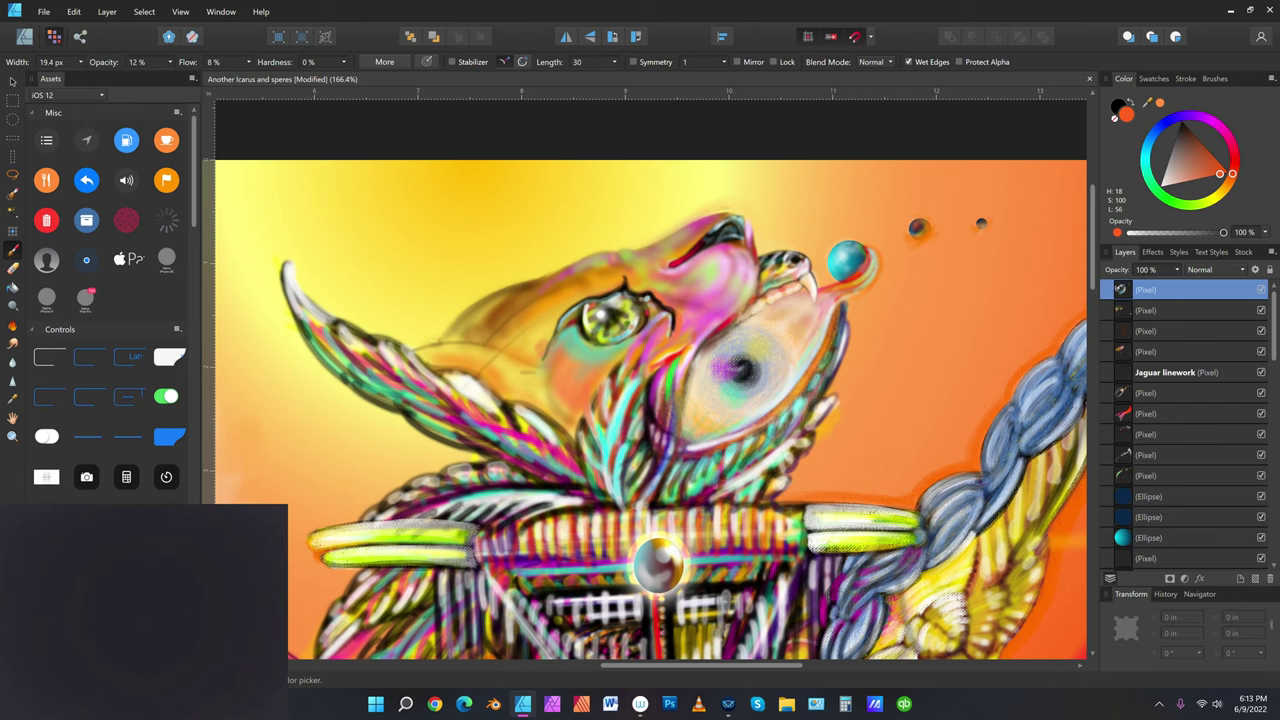
pyautogui.click(44, 11)
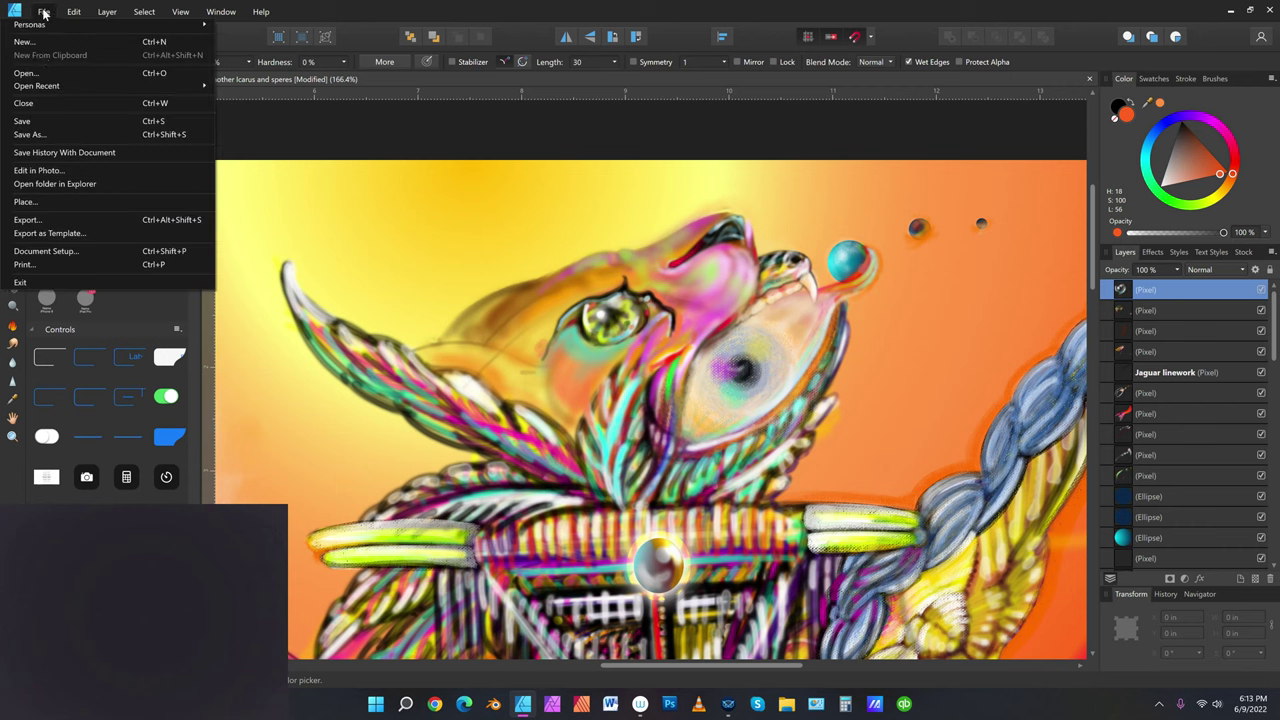
pyautogui.click(33, 120)
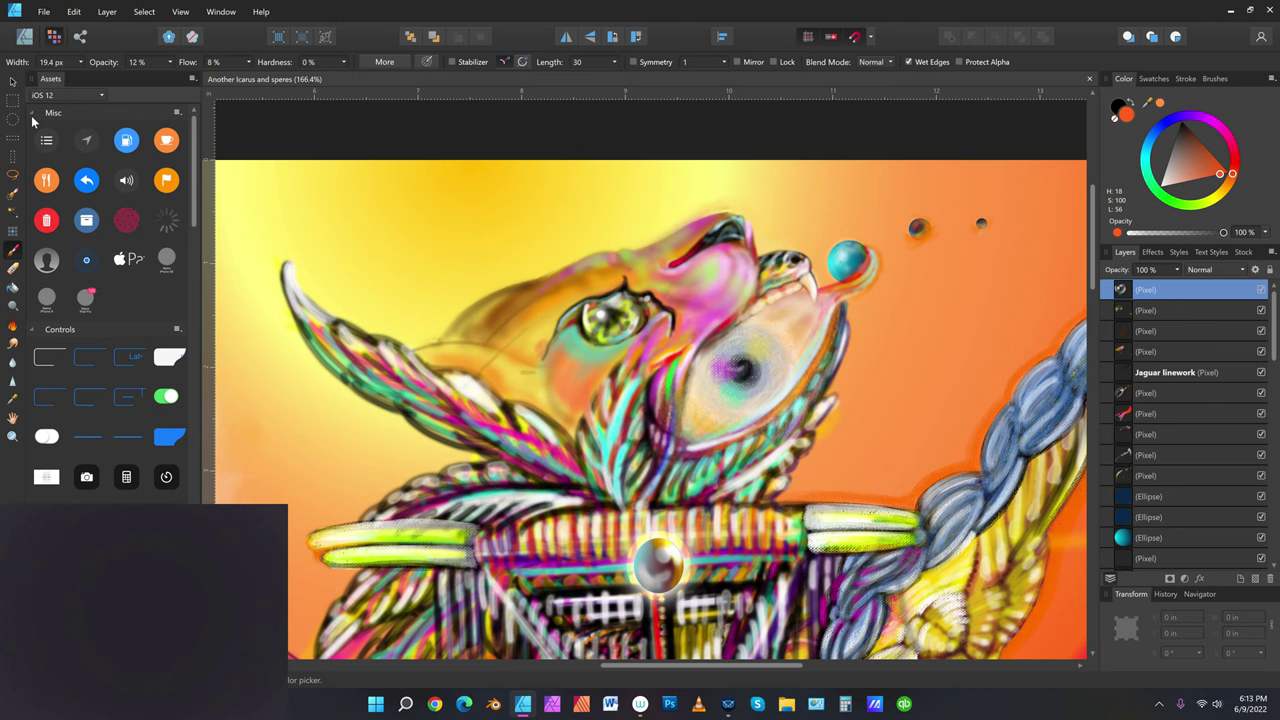
# Darken the left and right rims of the jaguar's eye in black (H 18, S 100, L 0) and save the document
pyautogui.click(1183, 122)
pyautogui.moveTo(592, 300); pyautogui.dragTo(580, 312)
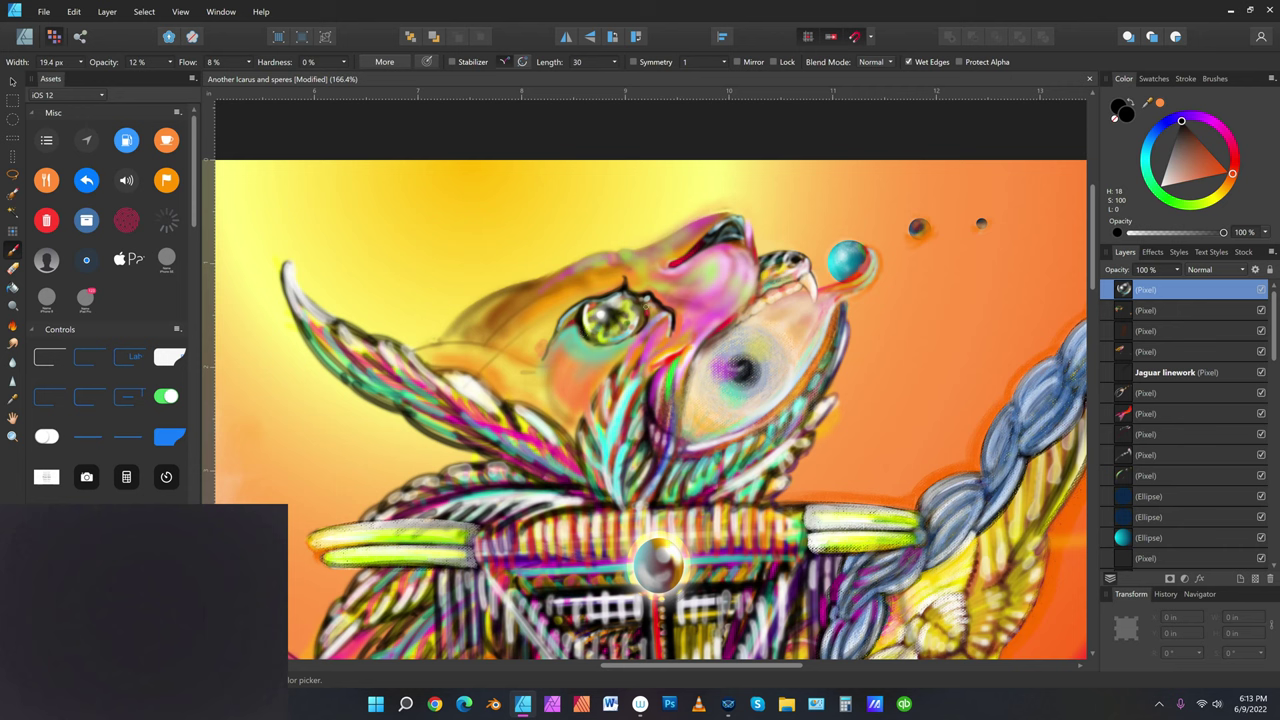
pyautogui.moveTo(646, 300); pyautogui.dragTo(646, 316)
pyautogui.click(44, 11)
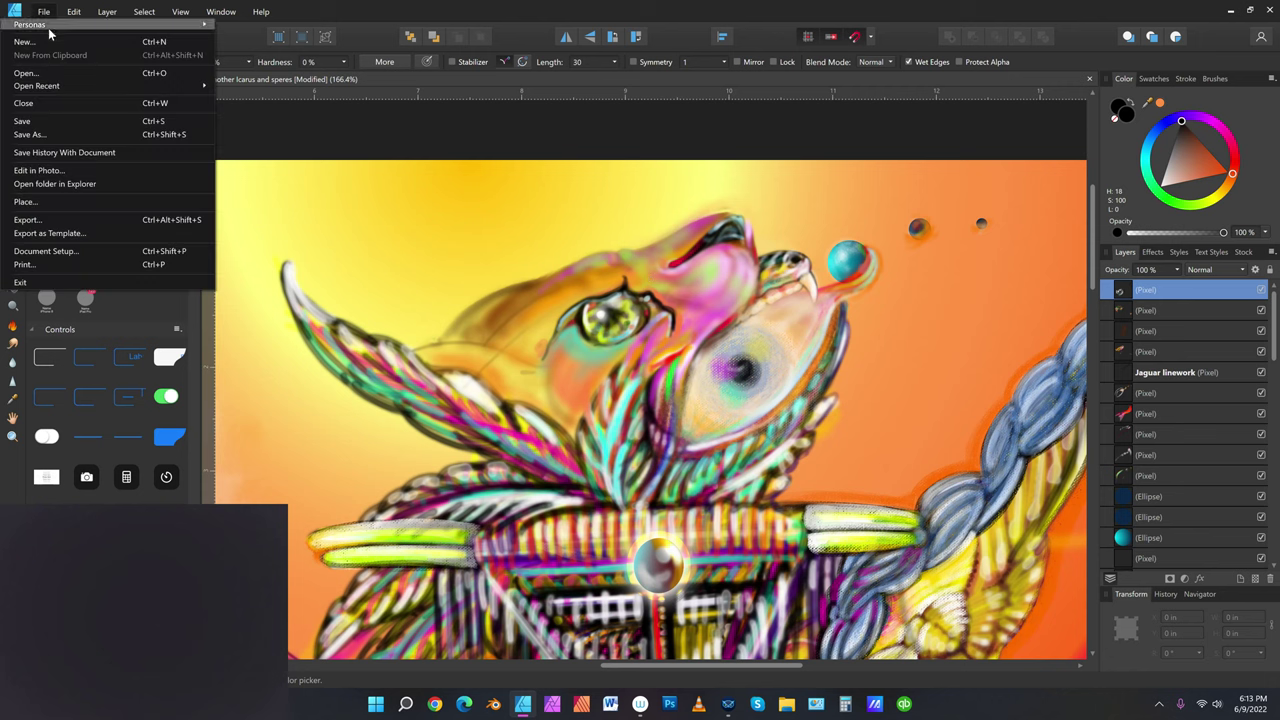
pyautogui.click(55, 118)
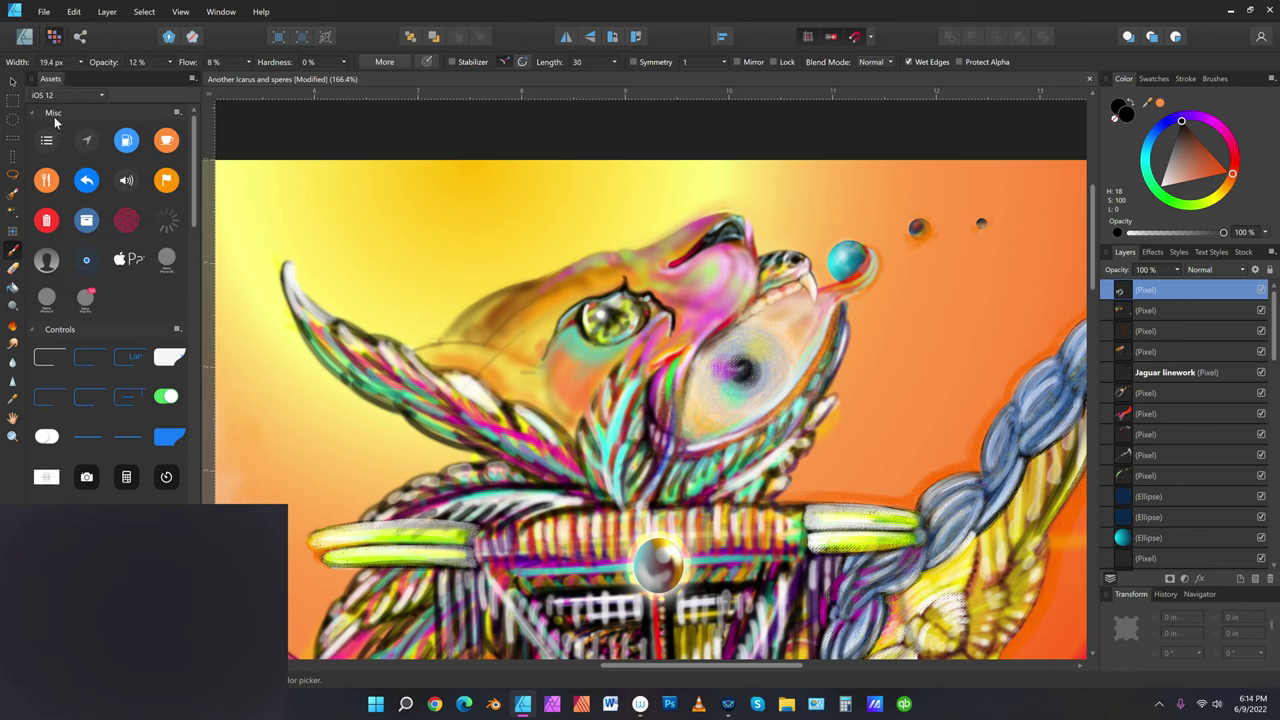
# Shade the right corner of the jaguar's eye in blue, using H 220, S 100, L 59 and the darker S 84, L 43
pyautogui.click(1157, 134)
pyautogui.click(1171, 136)
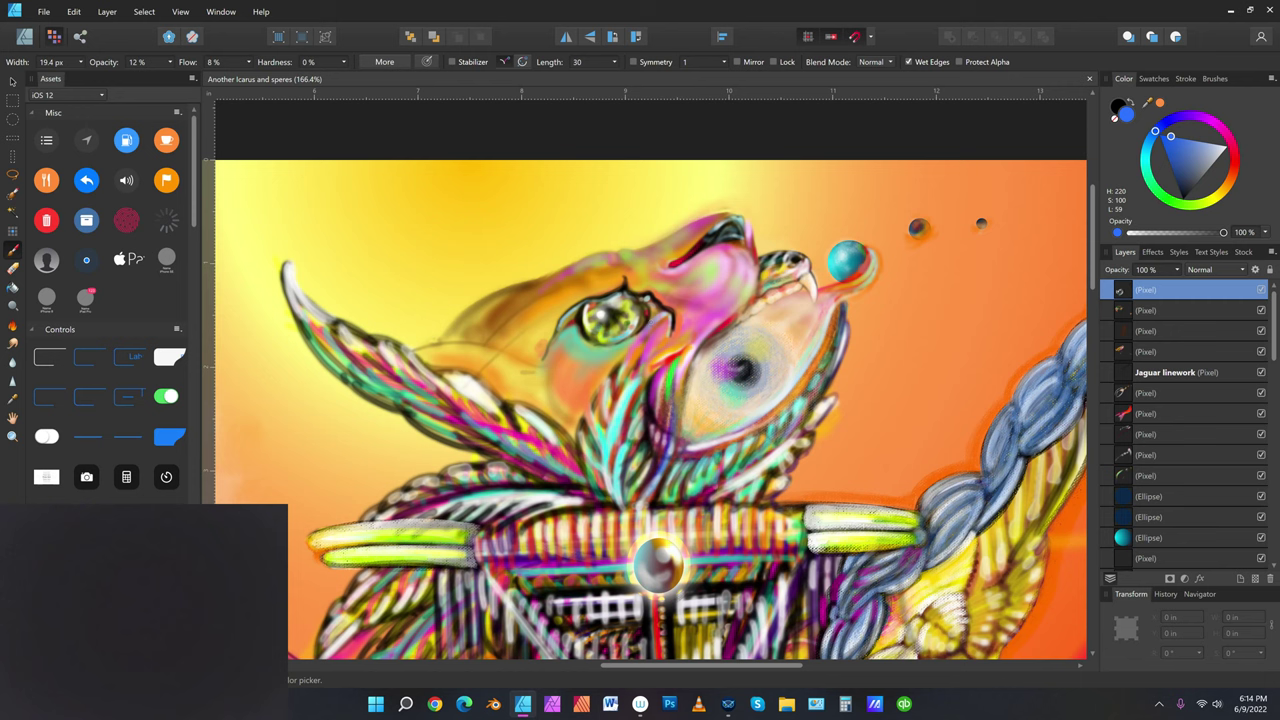
pyautogui.moveTo(650, 324); pyautogui.dragTo(654, 334)
pyautogui.click(1169, 147)
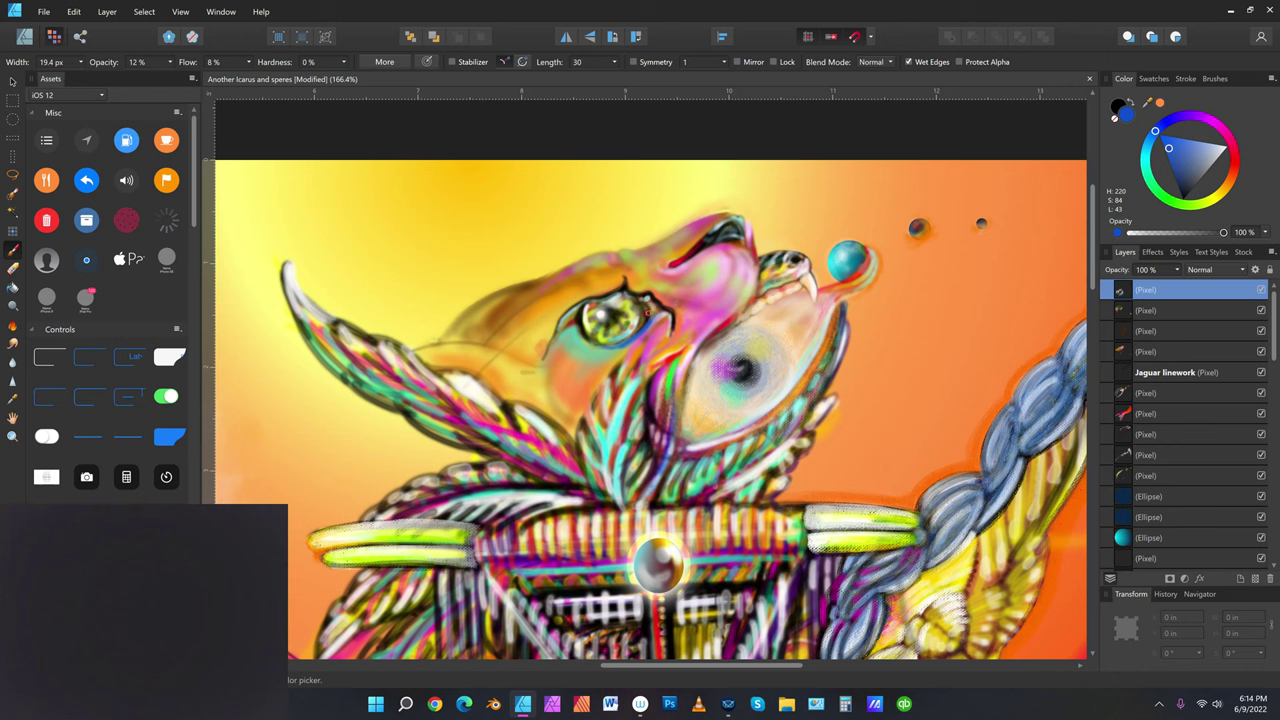
pyautogui.moveTo(638, 347)
pyautogui.mouseDown()
pyautogui.moveTo(646, 260)
pyautogui.moveTo(642, 289)
pyautogui.mouseUp()
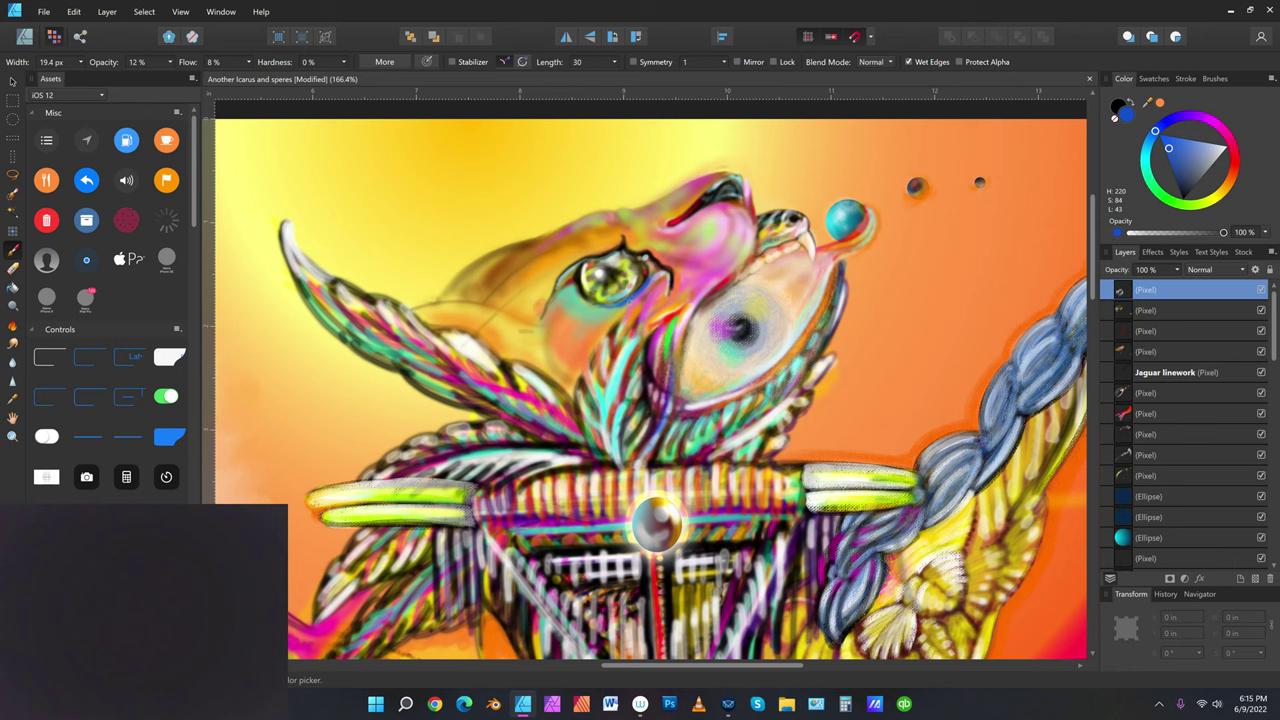
# Add green accents around the jaguar's eye in H 132, S 100, L 89 and H 132, S 81, L 56, and save the document
pyautogui.moveTo(1210, 152); pyautogui.dragTo(1212, 143)
pyautogui.click(1162, 198)
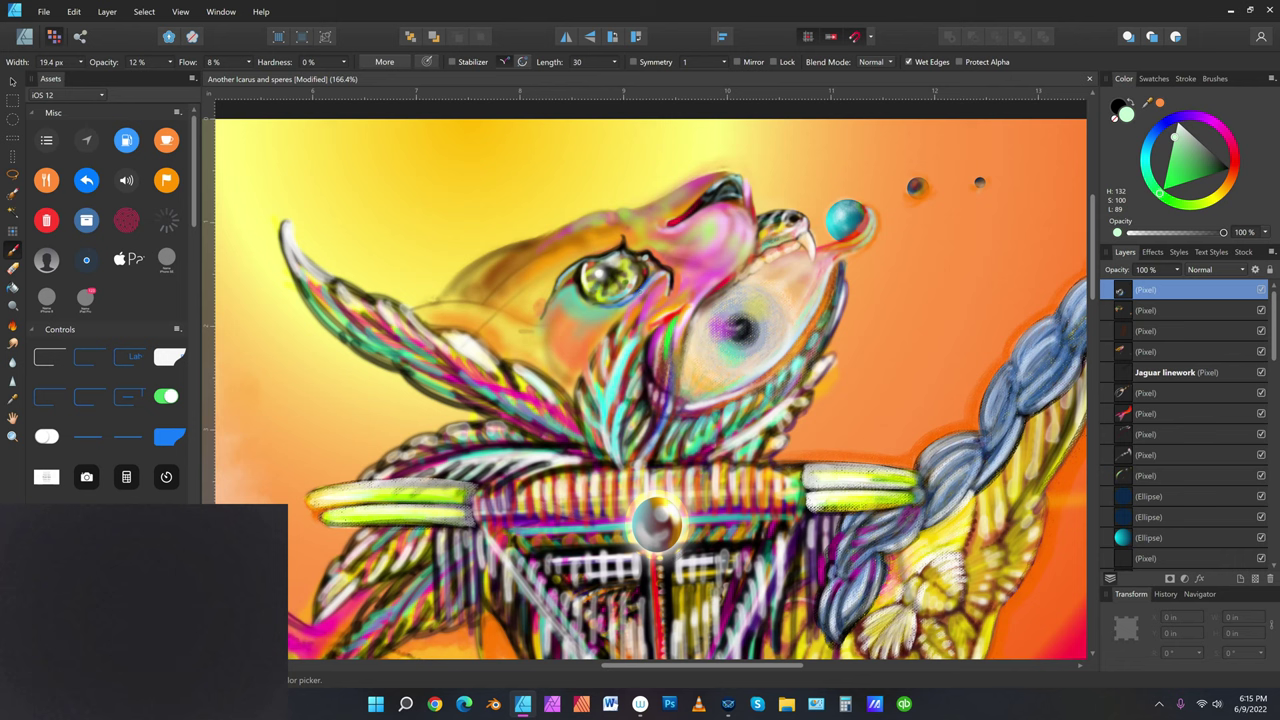
pyautogui.click(1172, 174)
pyautogui.click(44, 11)
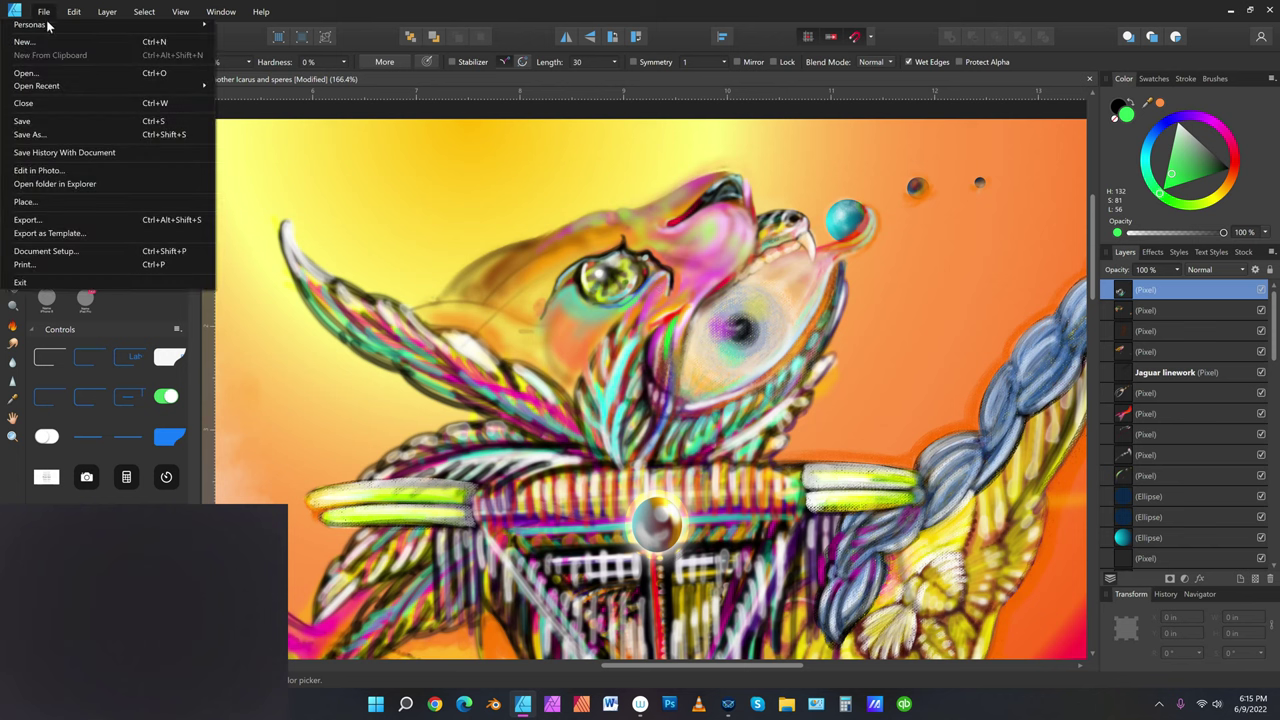
pyautogui.click(49, 120)
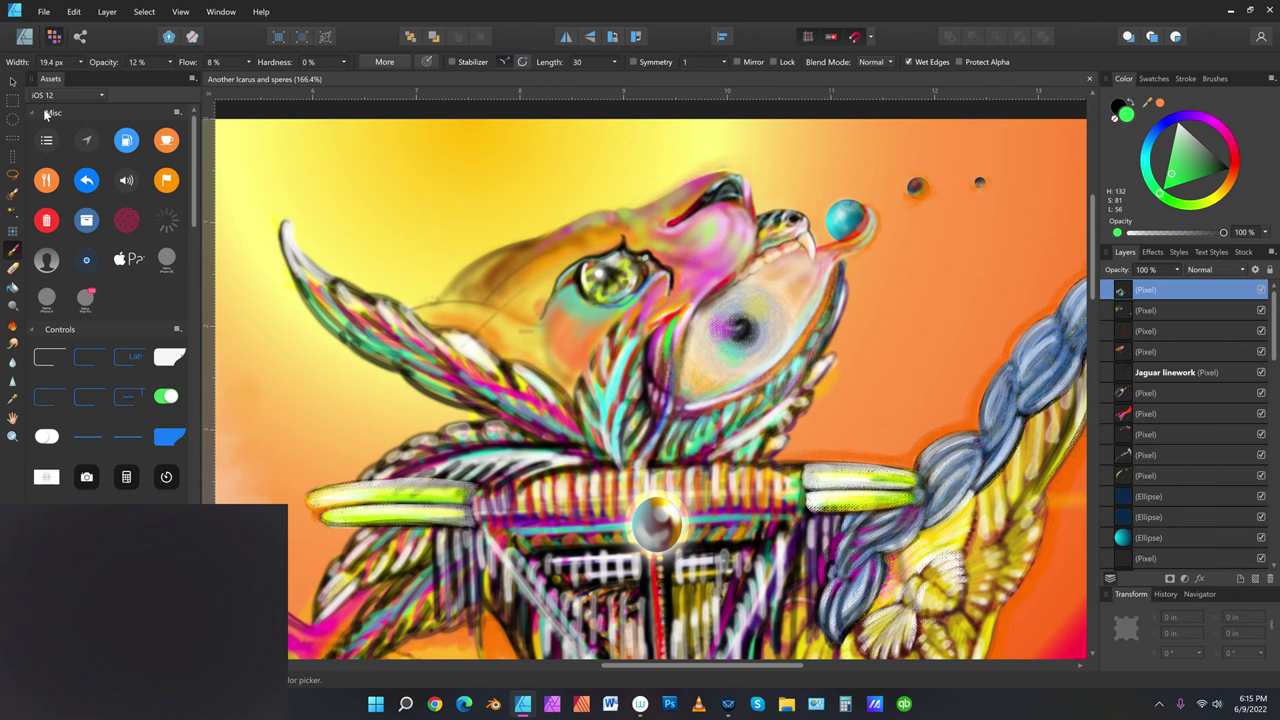
# Add white highlights (H 132, S 100, L 100) around the jaguar's eye, varying the brush size and ending at 33.2 px
pyautogui.click(1178, 122)
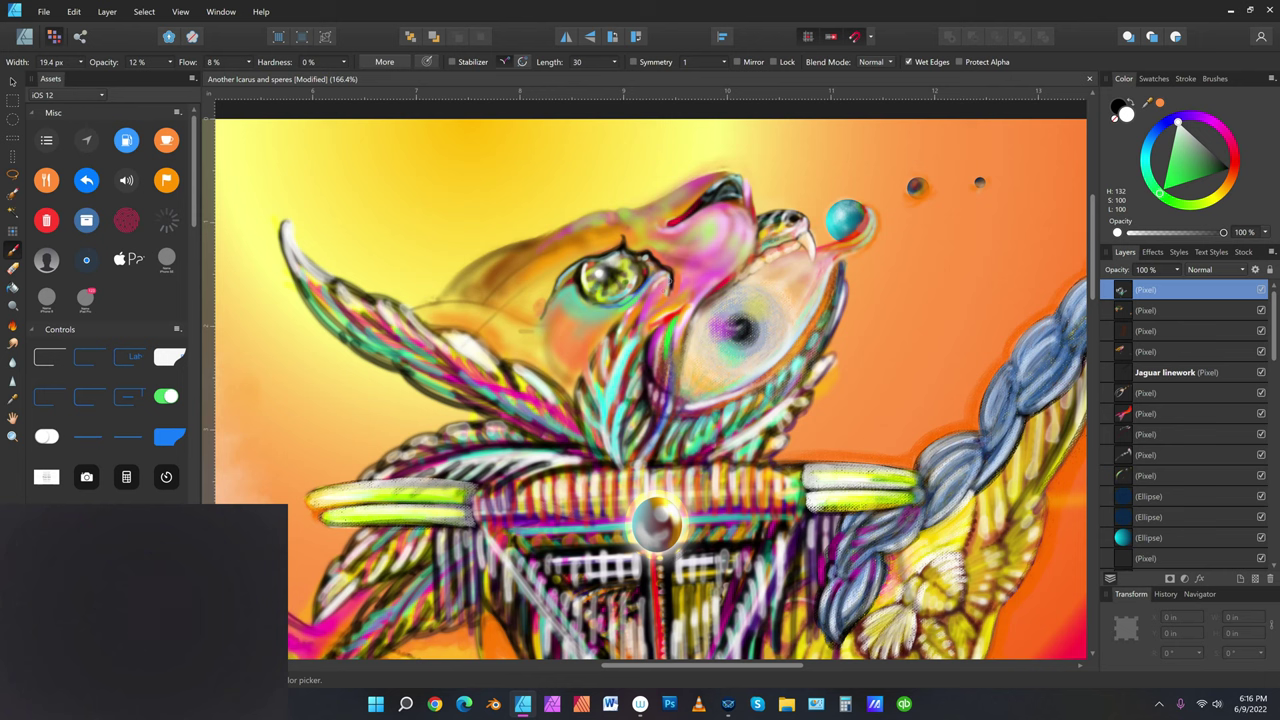
pyautogui.press(']')
pyautogui.press(']')
pyautogui.press(']')
pyautogui.press(']')
pyautogui.press('[')
pyautogui.press('[')
pyautogui.press('[')
pyautogui.press('[')
pyautogui.press('[')
pyautogui.press('[')
pyautogui.press('[')
pyautogui.press(']')
pyautogui.press(']')
pyautogui.press(']')
pyautogui.press(']')
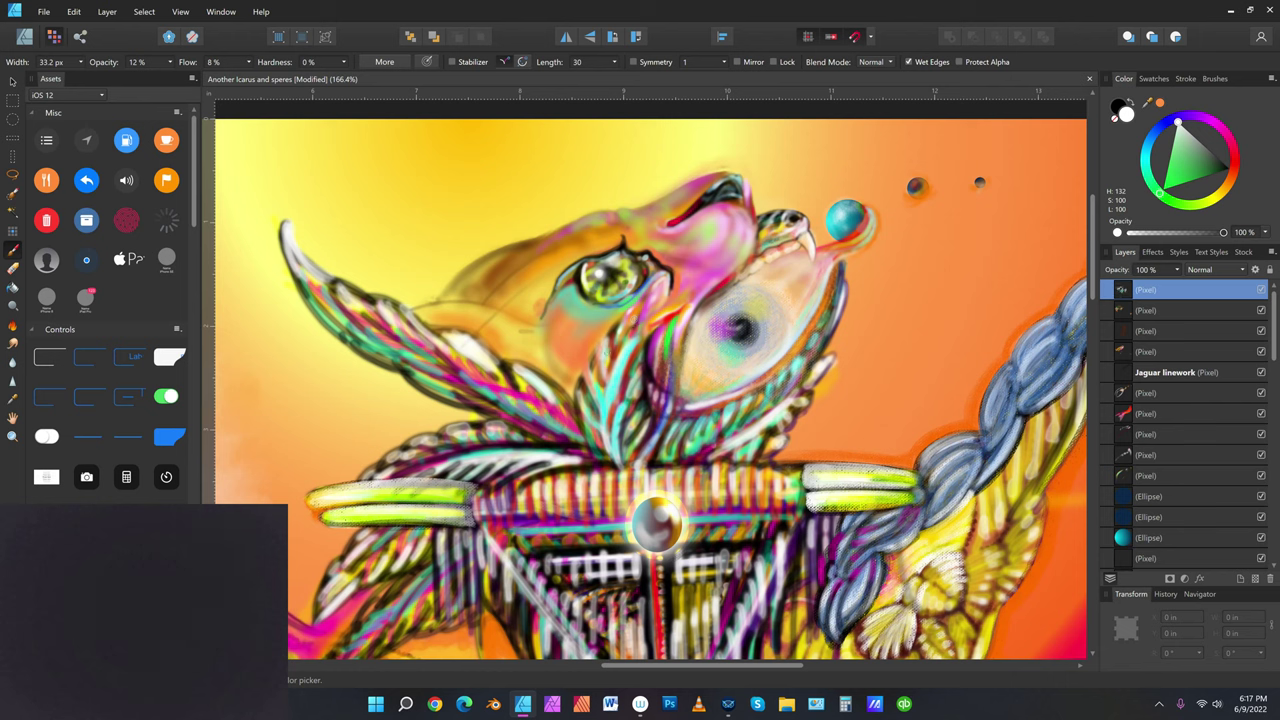
# Add finer white highlights to the head and the feathers below it, with the brush at 29.6 px and 18.2 px
pyautogui.press('[')
pyautogui.press('[')
pyautogui.press('[')
pyautogui.press(']')
pyautogui.press(']')
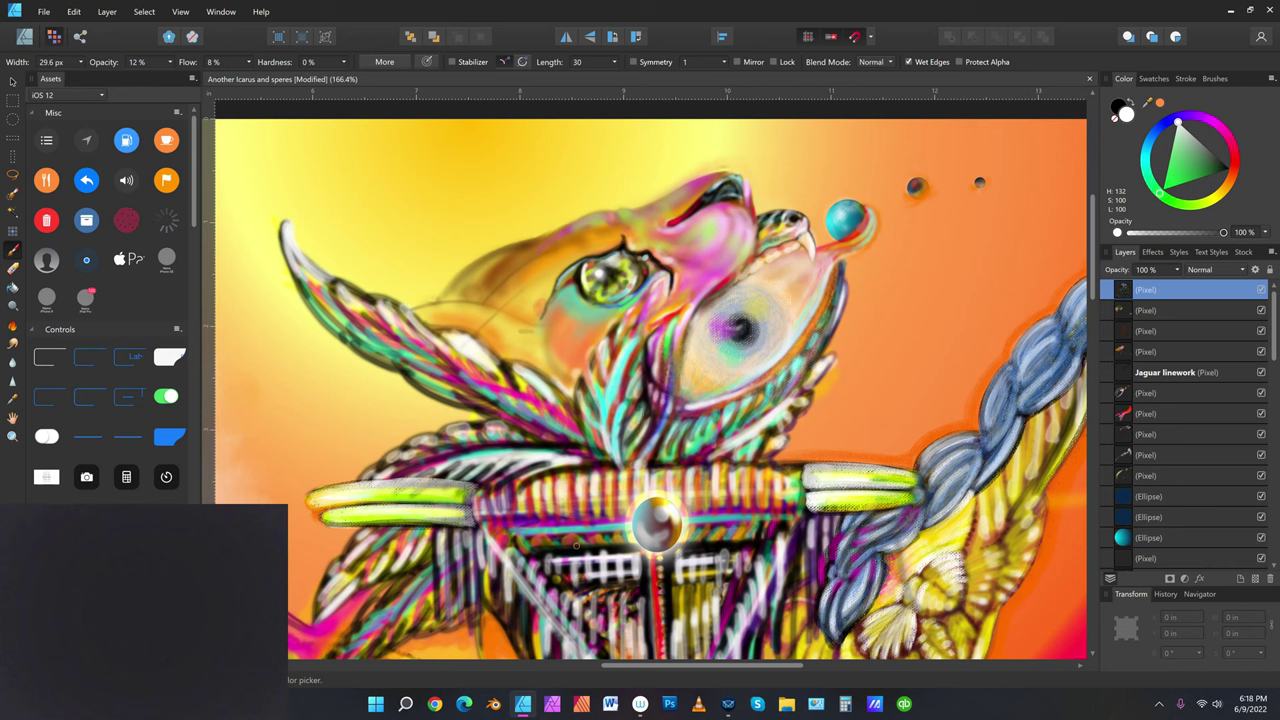
pyautogui.press('[')
pyautogui.press('[')
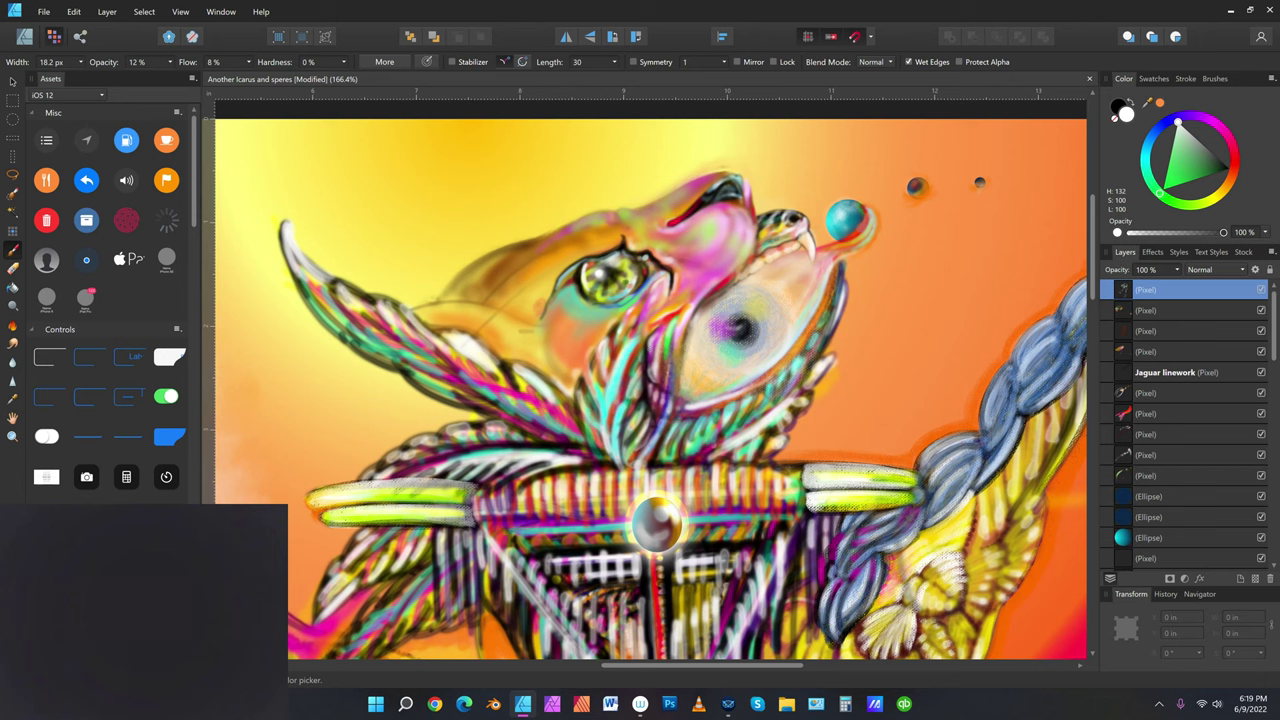
# Enlarge the brush to 84.7 px for broad, soft white highlights at 12% opacity
pyautogui.press(']')
pyautogui.press(']')
pyautogui.press(']')
pyautogui.press(']')
pyautogui.press(']')
pyautogui.press(']')
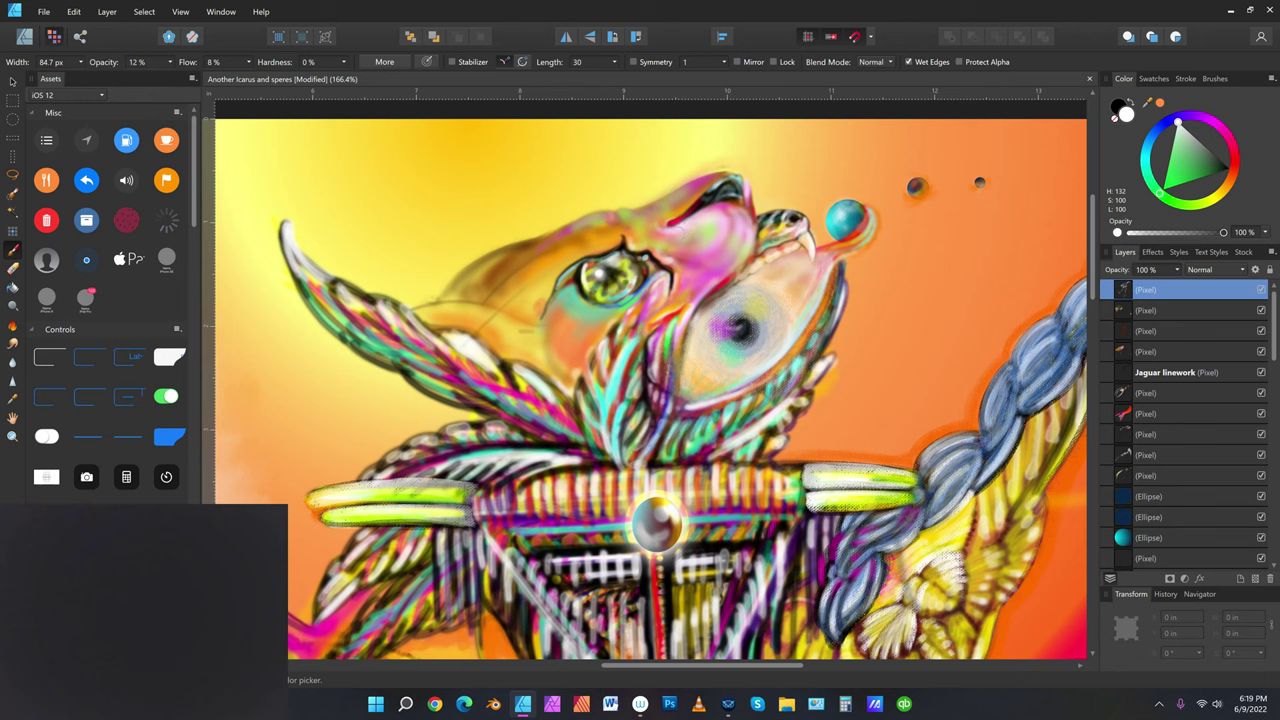
# Set the brush to 31.9 px wide, 83% opacity and 71% flow
pyautogui.press('[')
pyautogui.press('[')
pyautogui.press('[')
pyautogui.press('[')
pyautogui.press('[')
pyautogui.press('[')
pyautogui.click(170, 63)
pyautogui.click(246, 62)
pyautogui.moveTo(258, 74); pyautogui.dragTo(277, 80)
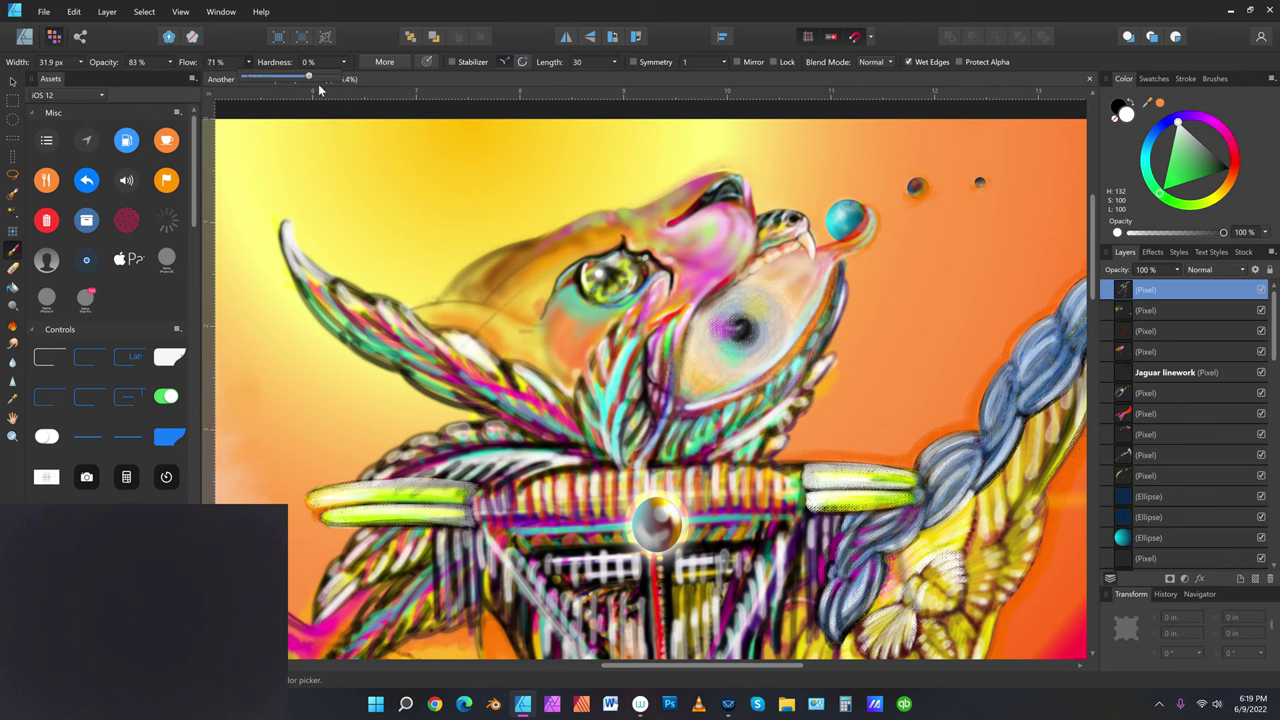
# Try a strong white highlight stroke along the jaguar's pink muzzle and undo it
pyautogui.moveTo(712, 219); pyautogui.dragTo(683, 231)
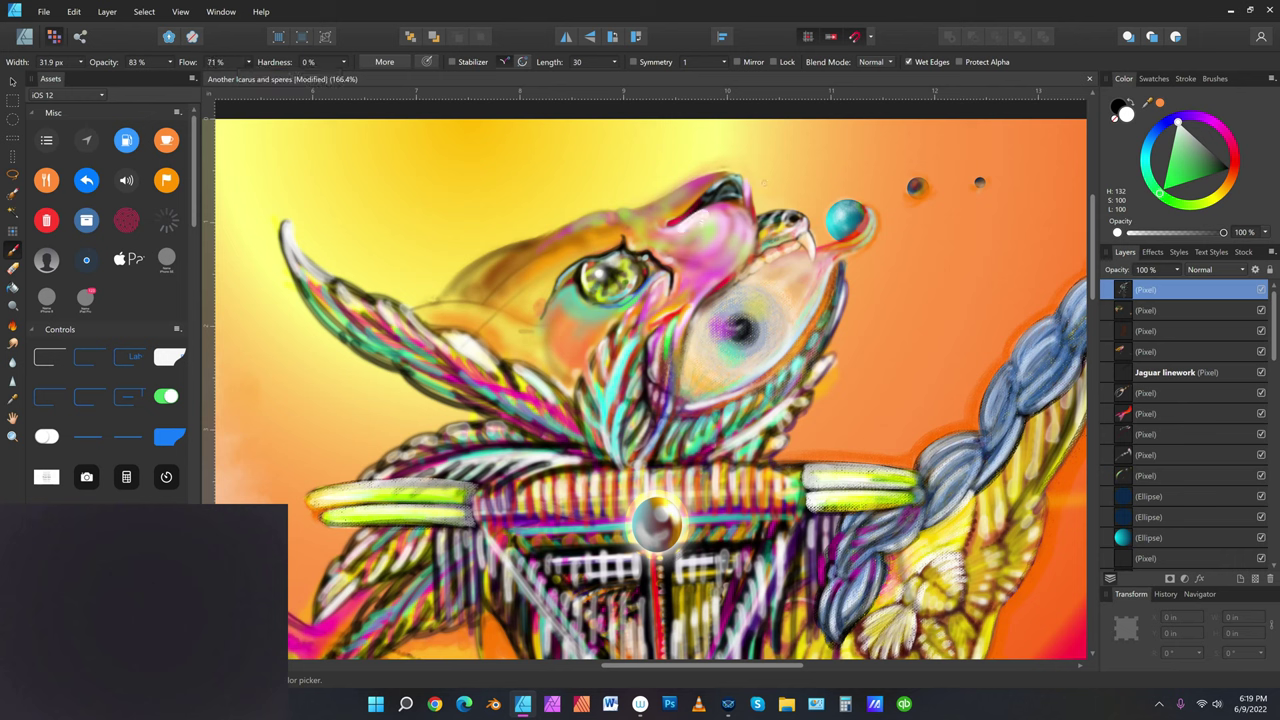
pyautogui.click(74, 11)
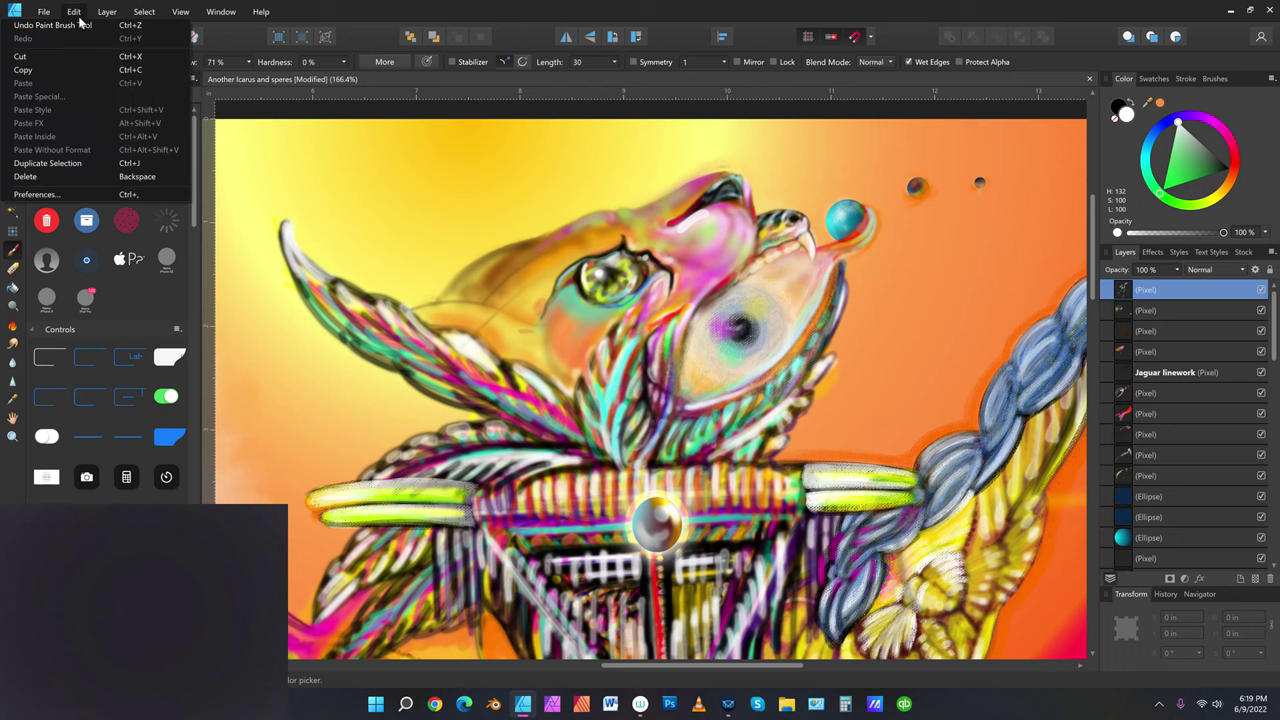
pyautogui.click(83, 29)
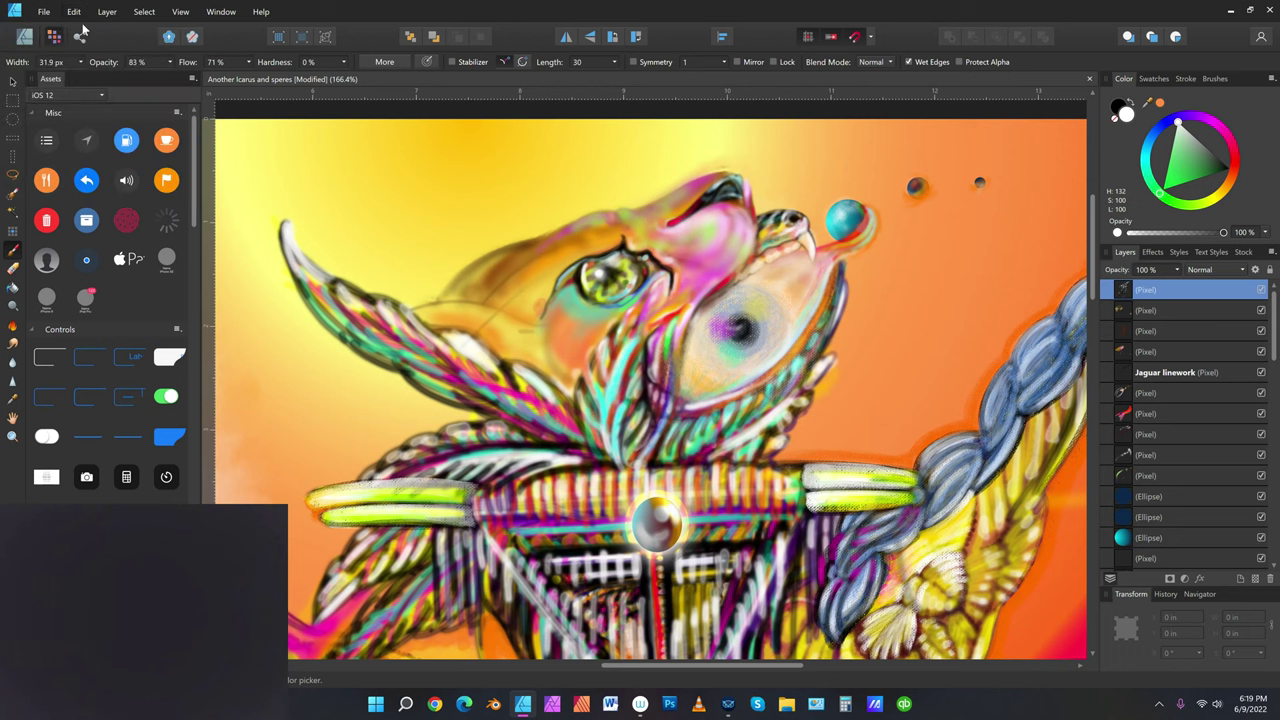
# Paint soft white highlights on the pink muzzle and its tip with a 73.8 px brush at 25% flow
pyautogui.click(249, 63)
pyautogui.moveTo(255, 80); pyautogui.dragTo(233, 82)
pyautogui.press(']')
pyautogui.press(']')
pyautogui.press(']')
pyautogui.press(']')
pyautogui.click(578, 290)
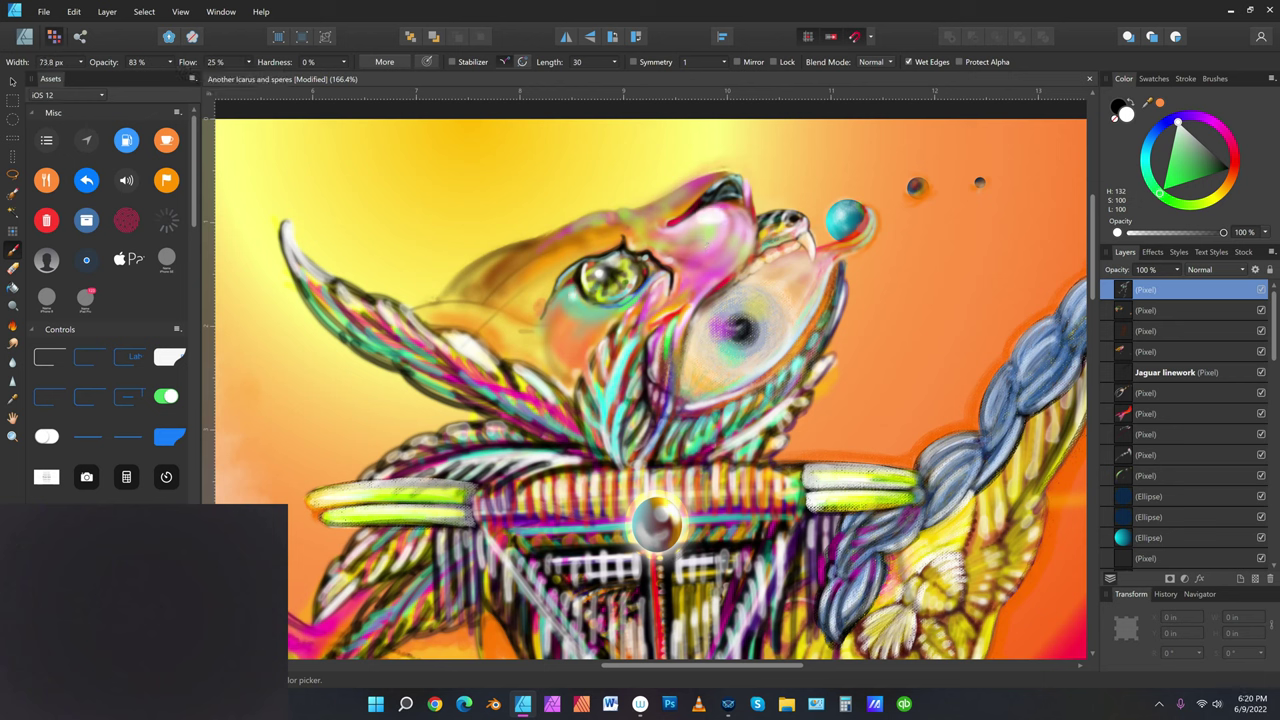
pyautogui.hotkey('ctrl', 'z')
pyautogui.click(731, 207)
# Try white highlight strokes along the upper edge of the snout with a smaller brush and undo them
pyautogui.press('[')
pyautogui.press('[')
pyautogui.press('[')
pyautogui.click(74, 11)
pyautogui.click(75, 30)
pyautogui.press('[')
pyautogui.click(692, 184)
pyautogui.moveTo(674, 192); pyautogui.dragTo(728, 176)
pyautogui.click(76, 13)
pyautogui.click(81, 27)
# Retry the highlight along the snout's upper edge with a 14.5 px brush and undo the recent strokes
pyautogui.press('[')
pyautogui.press('[')
pyautogui.moveTo(678, 192); pyautogui.dragTo(740, 171)
pyautogui.click(87, 27)
pyautogui.click(77, 13)
pyautogui.click(84, 25)
pyautogui.click(79, 14)
pyautogui.click(85, 25)
pyautogui.click(74, 11)
pyautogui.click(80, 26)
# Paint a faint white highlight above the jaguar's nose with a 14.5 px brush at 47% opacity and 11% flow
pyautogui.click(170, 62)
pyautogui.moveTo(172, 78); pyautogui.dragTo(139, 78)
pyautogui.click(249, 66)
pyautogui.click(249, 66)
pyautogui.moveTo(249, 79); pyautogui.dragTo(235, 79)
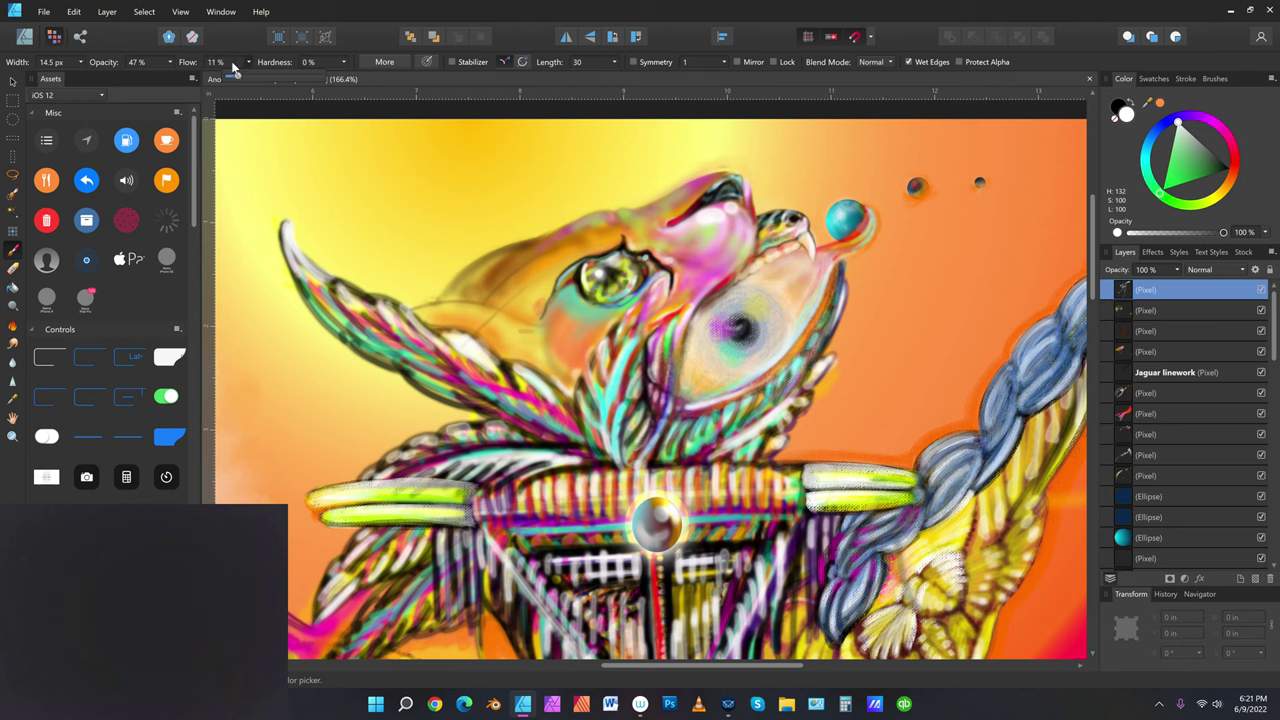
pyautogui.moveTo(709, 177); pyautogui.dragTo(716, 175)
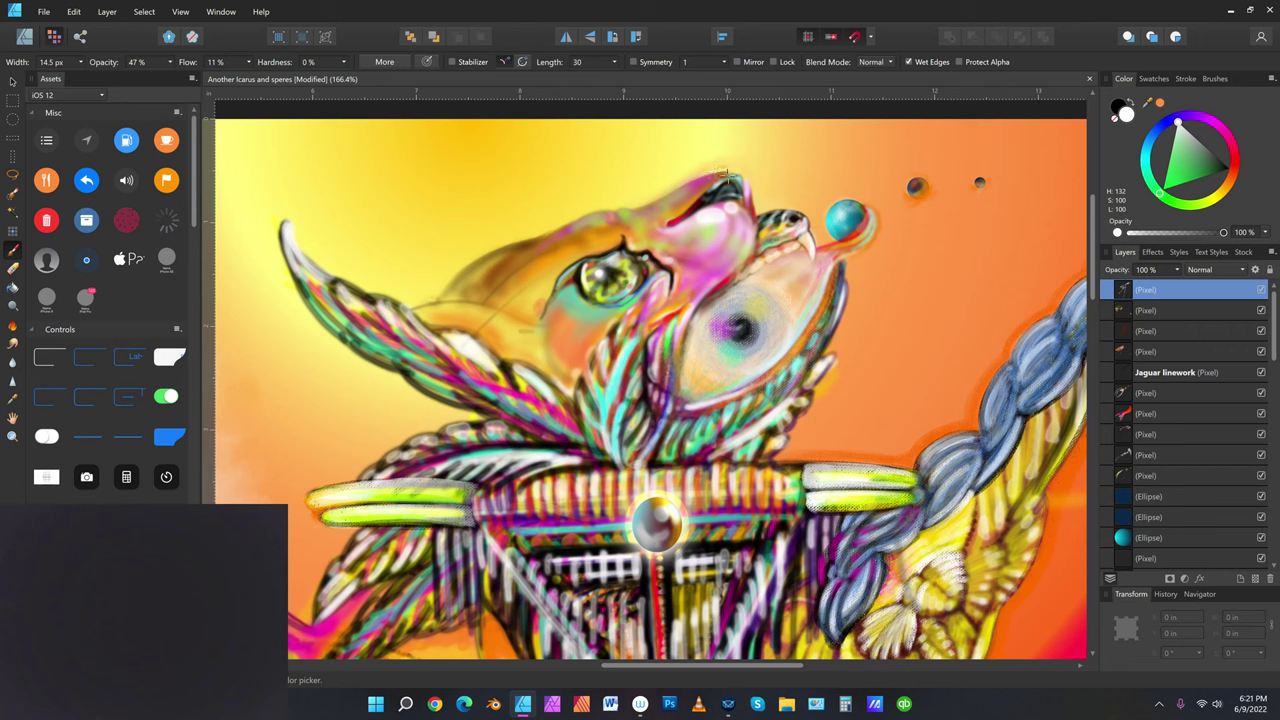
# Paint faint white highlights on the snout and the feathered eye's upper edge, and soften that edge with a 74.8 px Blur Brush
pyautogui.press('[')
pyautogui.press('[')
pyautogui.press('[')
pyautogui.press('[')
pyautogui.press(']')
pyautogui.press(']')
pyautogui.press(']')
pyautogui.press(']')
pyautogui.press('[')
pyautogui.press(']')
pyautogui.press(']')
pyautogui.press(']')
pyautogui.moveTo(696, 198); pyautogui.dragTo(683, 212)
pyautogui.moveTo(666, 224); pyautogui.dragTo(680, 226)
pyautogui.moveTo(687, 317); pyautogui.dragTo(731, 275)
pyautogui.click(13, 366)
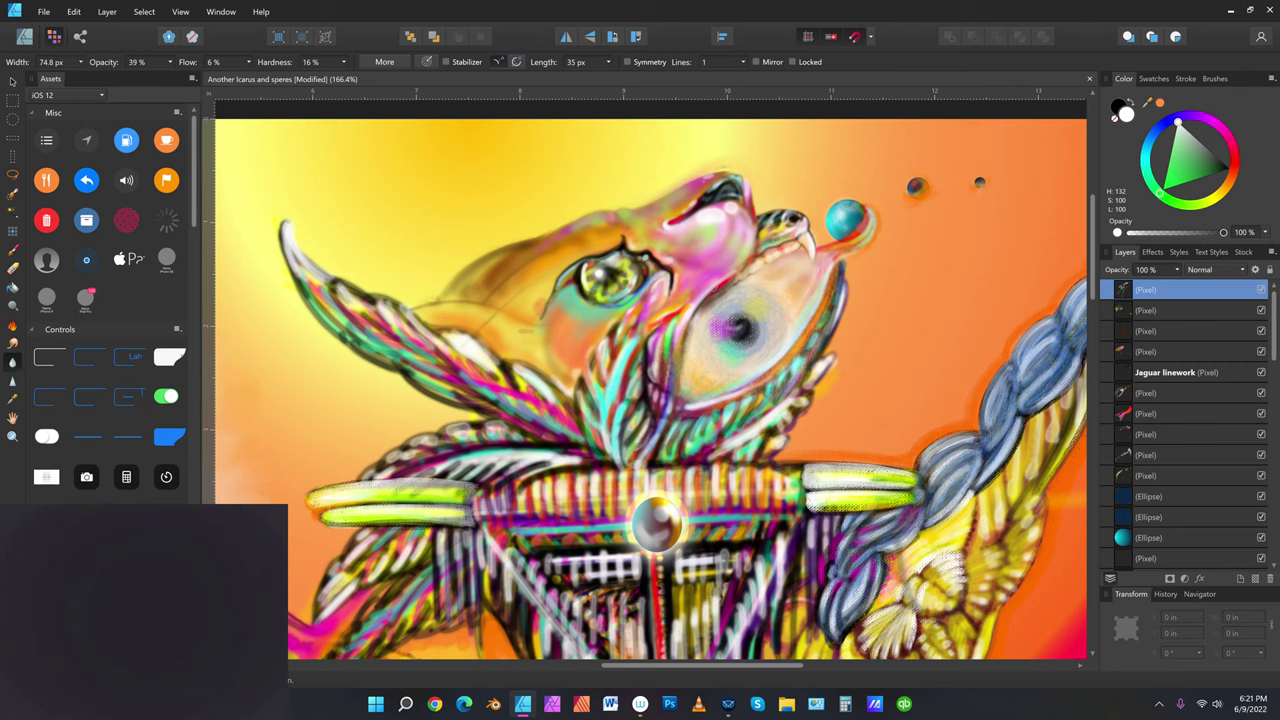
pyautogui.click(711, 292)
# Save the document, and view the artwork at 100% and fitted to the window
pyautogui.click(44, 12)
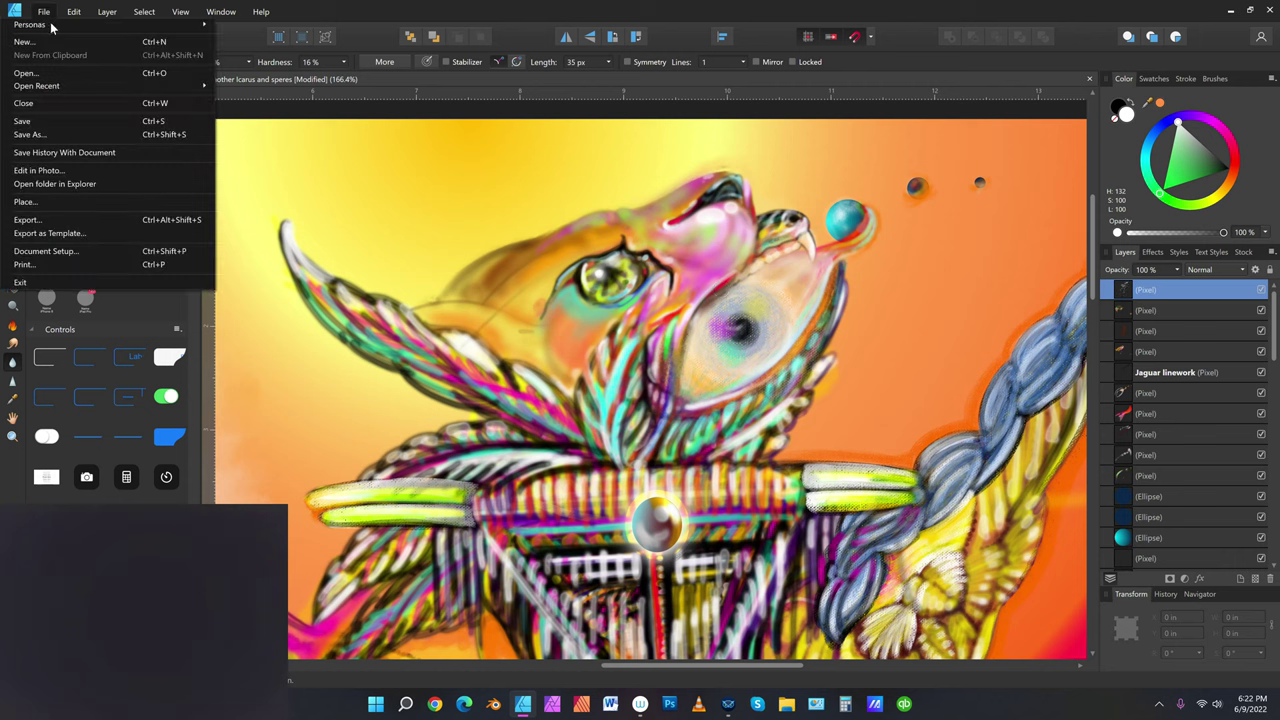
pyautogui.click(51, 122)
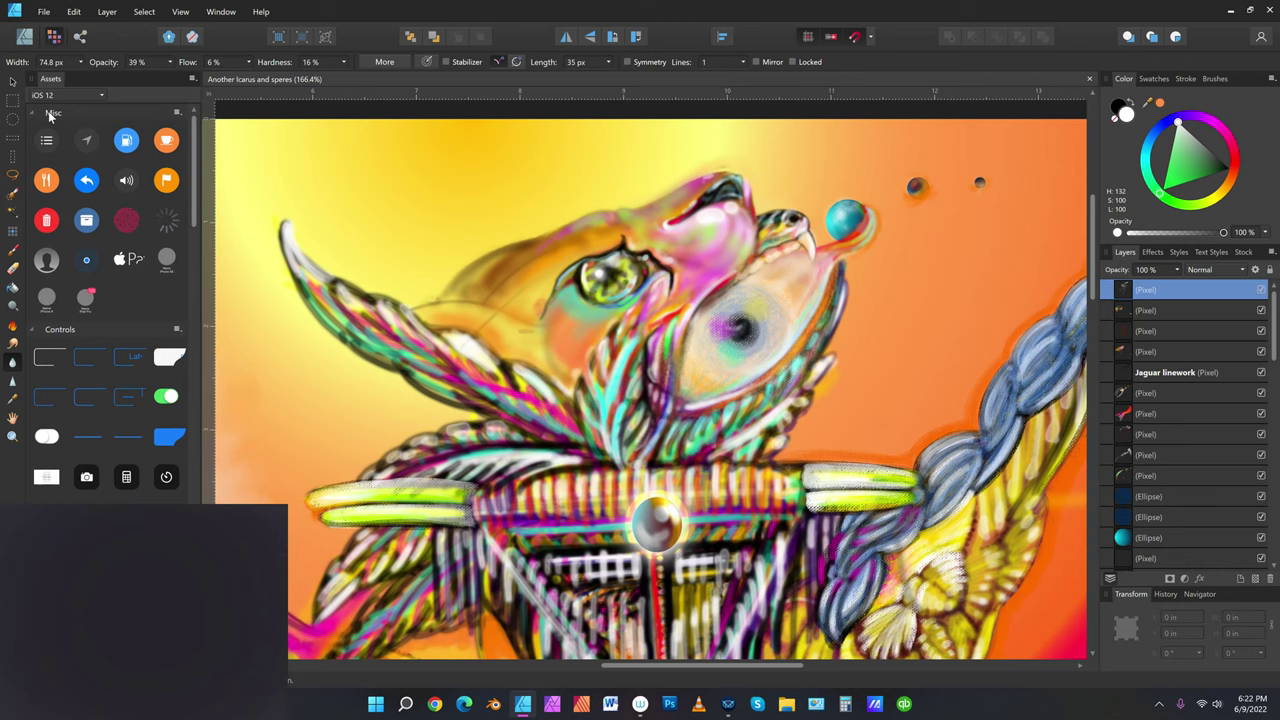
pyautogui.click(180, 12)
pyautogui.moveTo(212, 28)
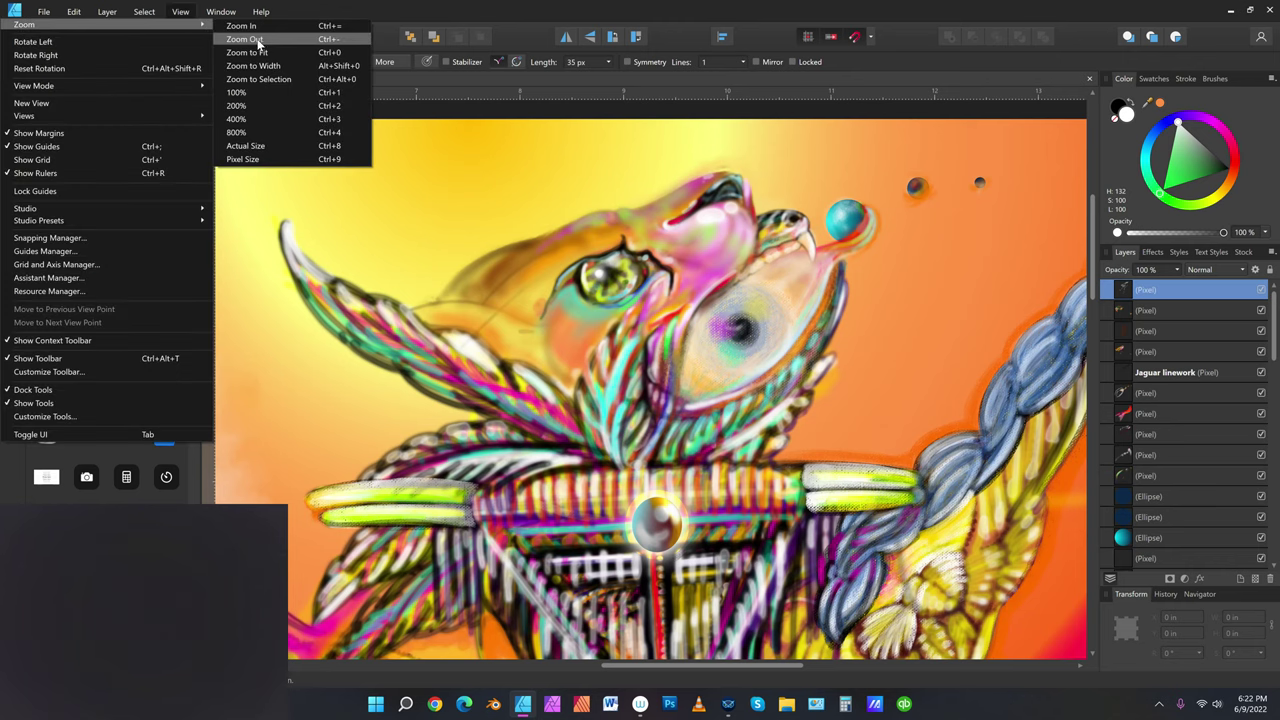
pyautogui.click(261, 92)
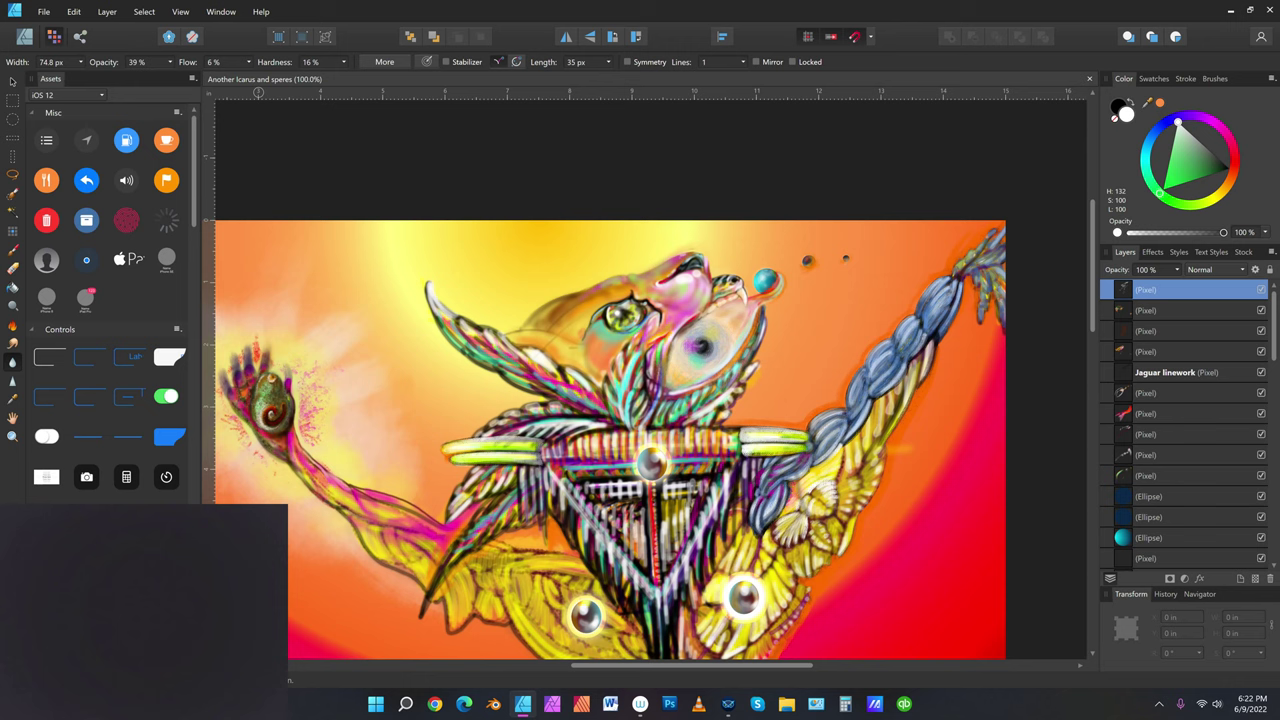
pyautogui.click(189, 16)
pyautogui.moveTo(205, 25)
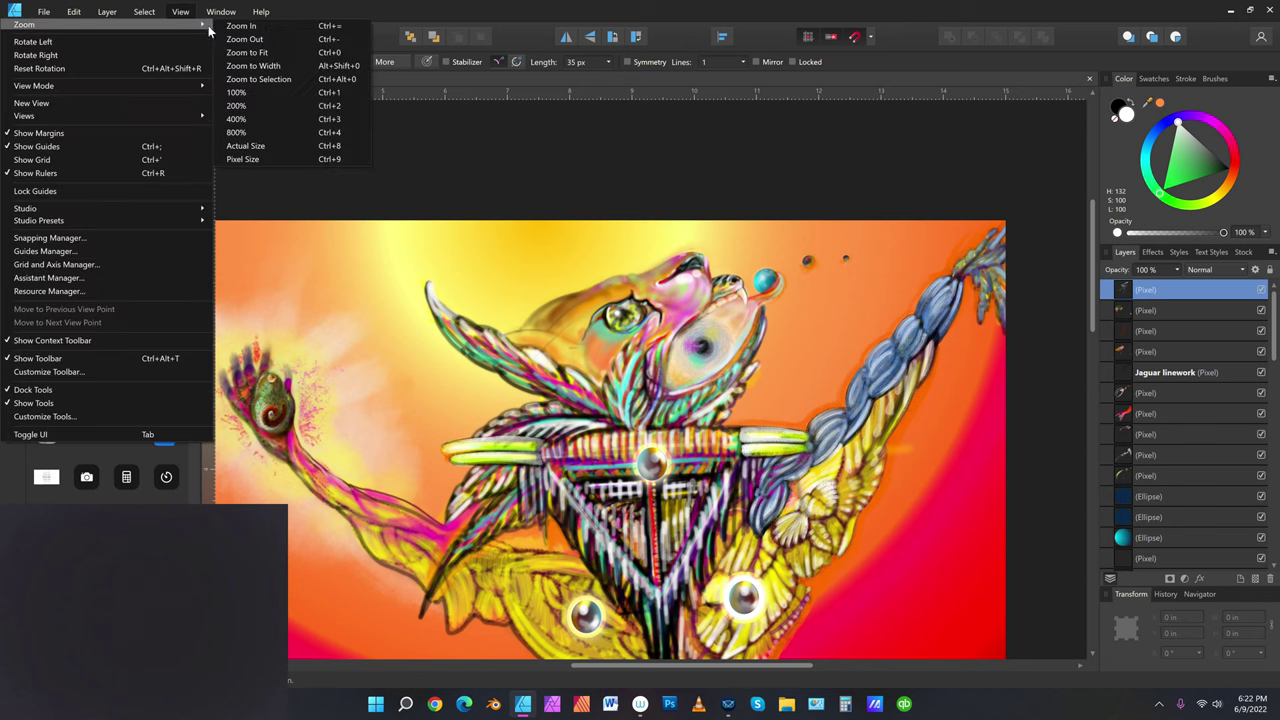
pyautogui.click(248, 52)
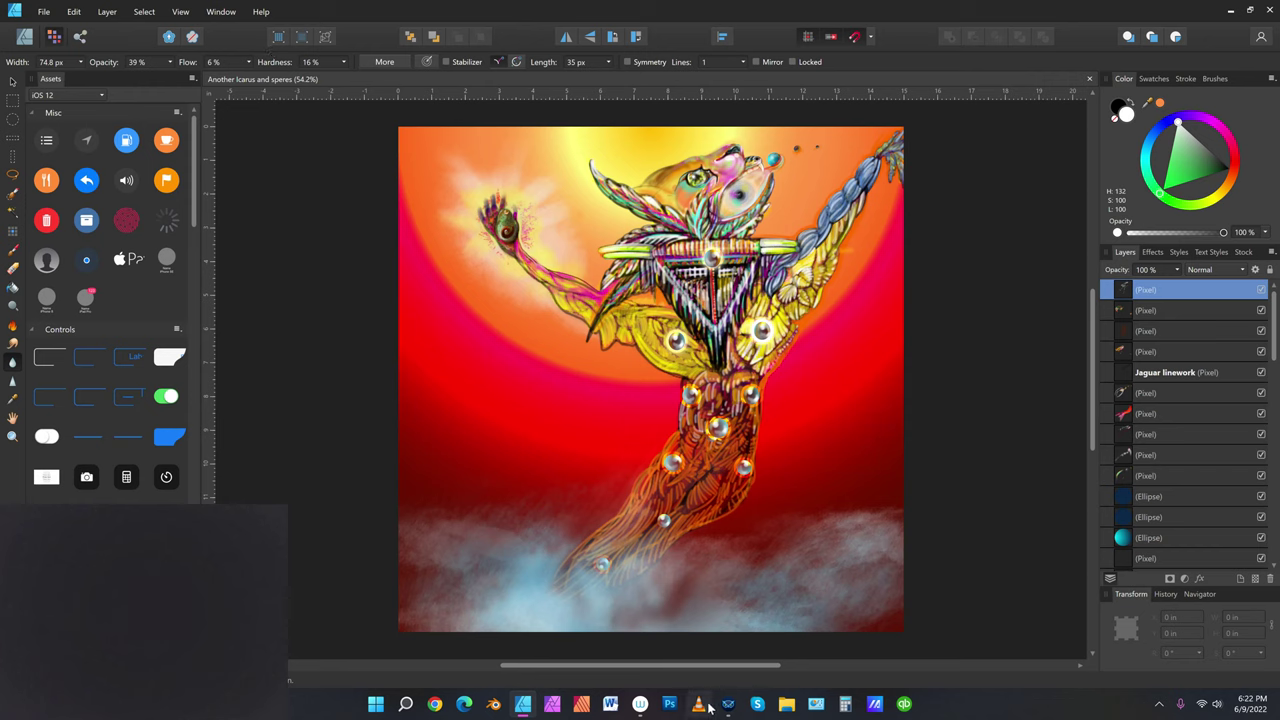
pyautogui.moveTo(725, 705)
# Export the whole document as a best-quality JPEG at 1000 x 1000 px
pyautogui.click(41, 14)
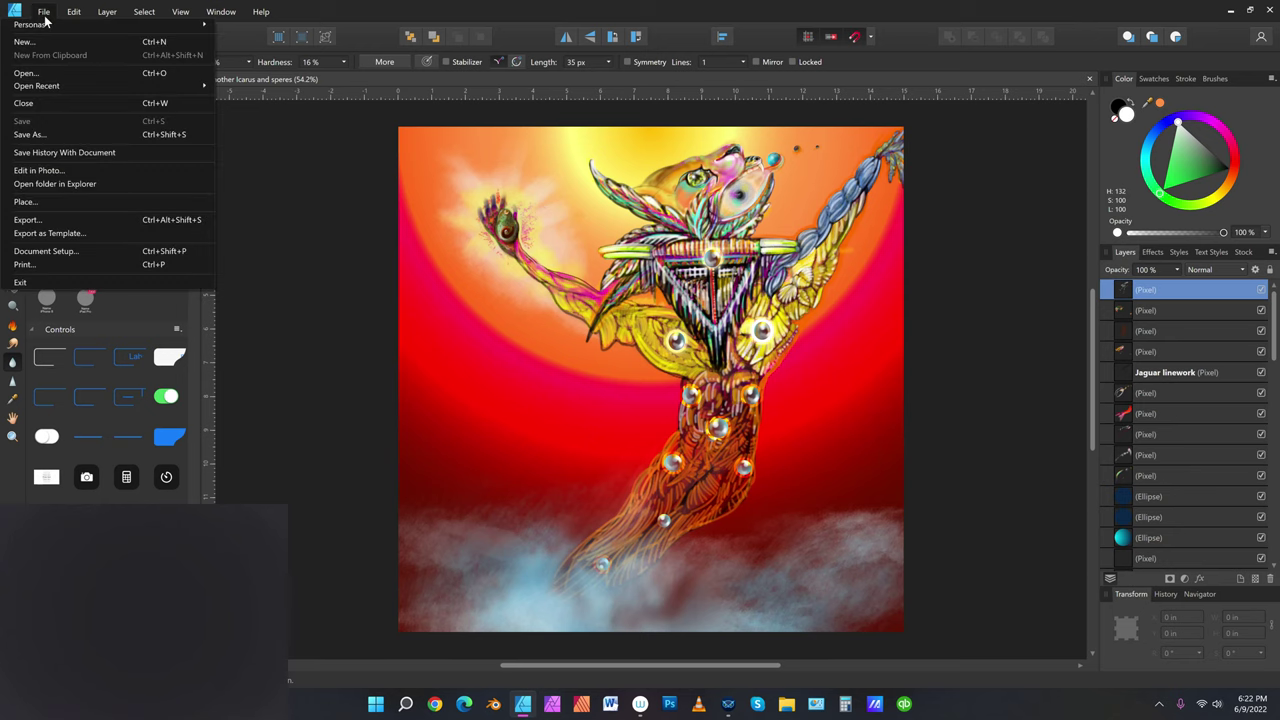
pyautogui.click(60, 219)
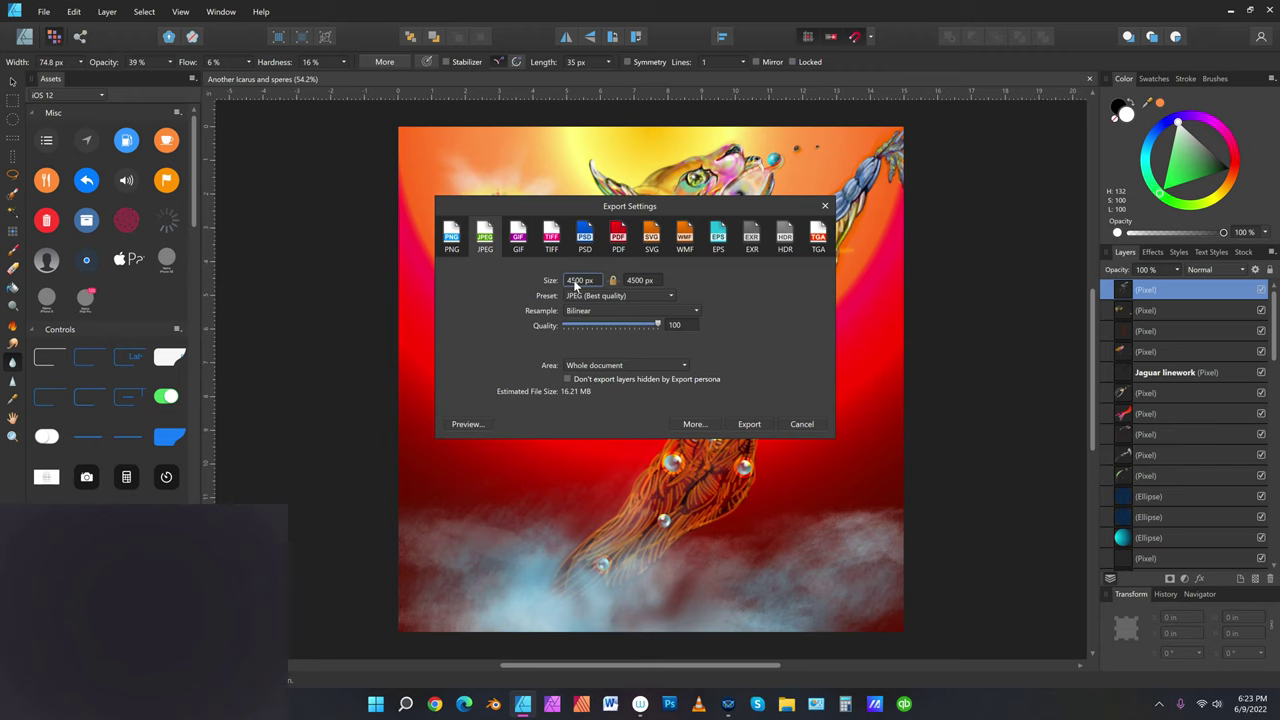
pyautogui.click(576, 283)
pyautogui.write('1000')
pyautogui.click(640, 282)
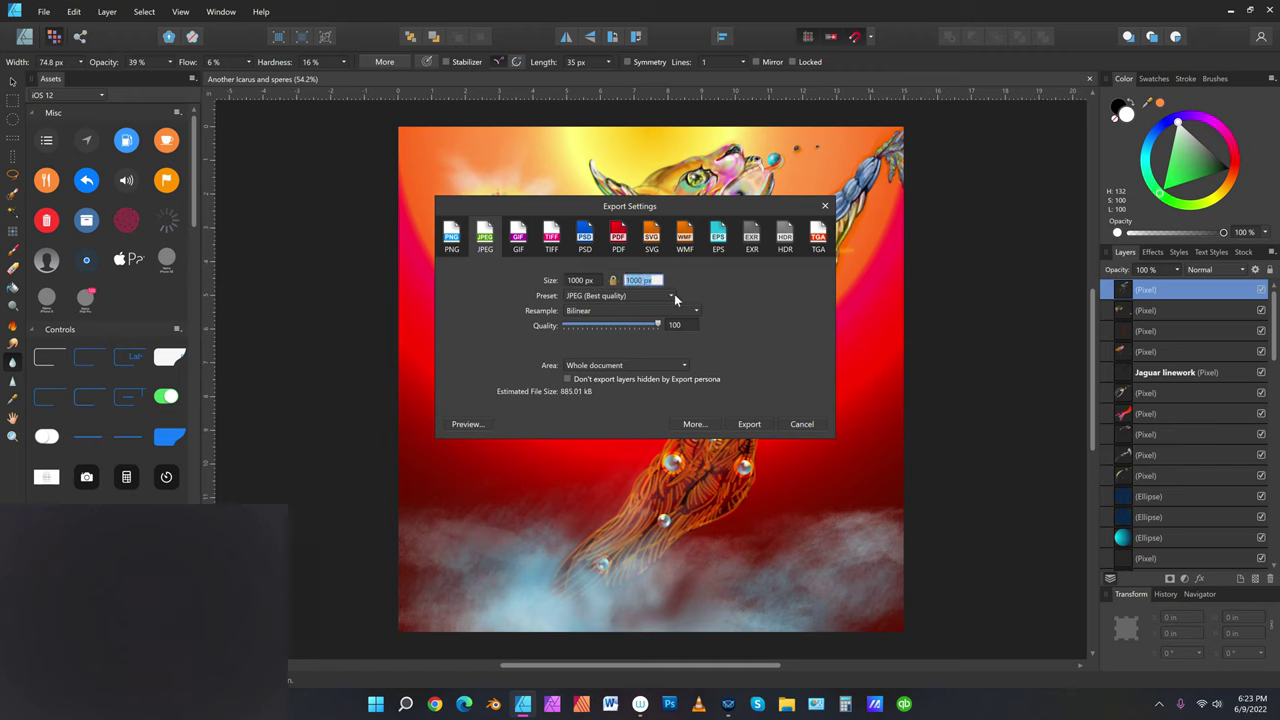
pyautogui.click(750, 424)
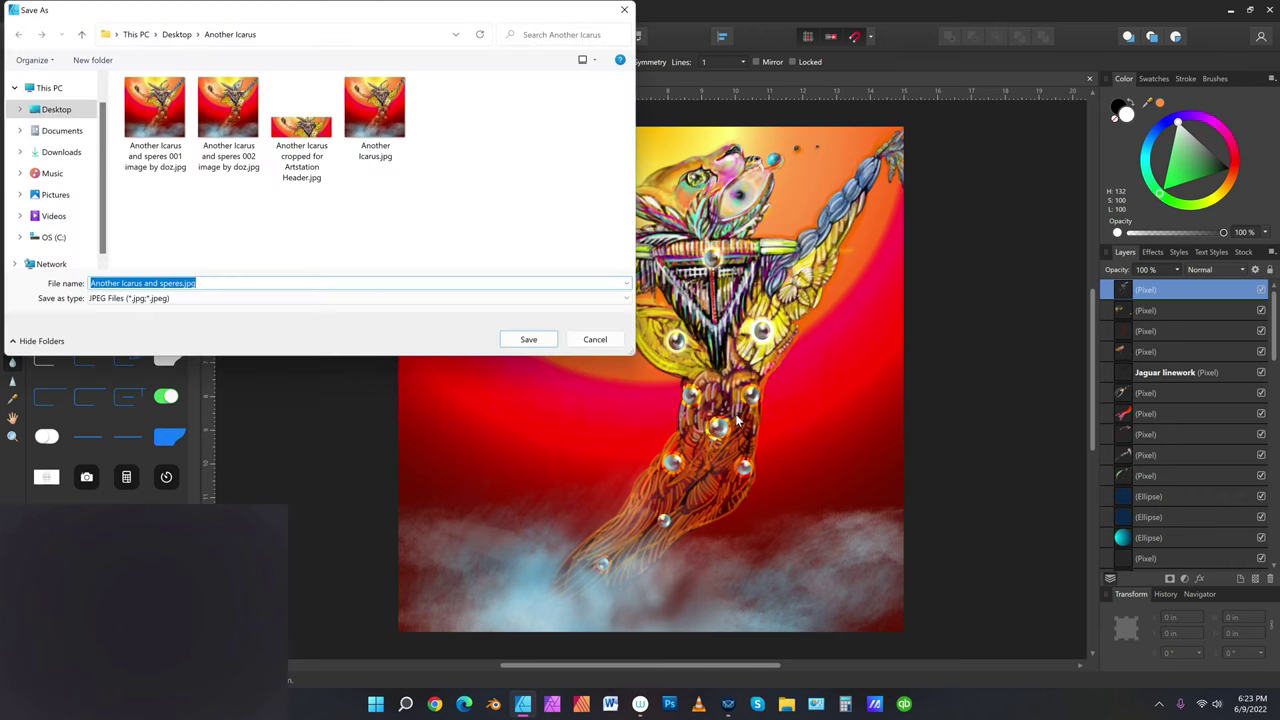
# Save the JPEG in the Another Icarus folder, reusing the 002 image's file name with "speres" corrected to "spheres"
pyautogui.click(230, 170)
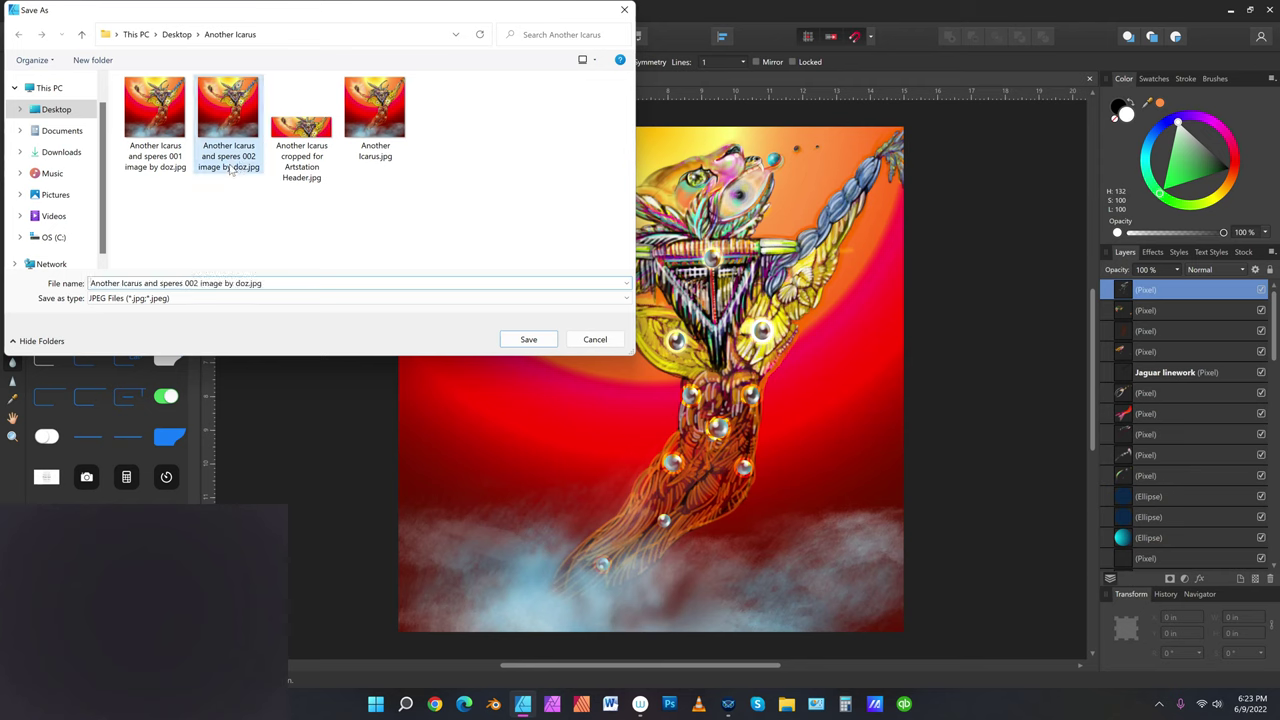
pyautogui.click(168, 284)
pyautogui.click(168, 284)
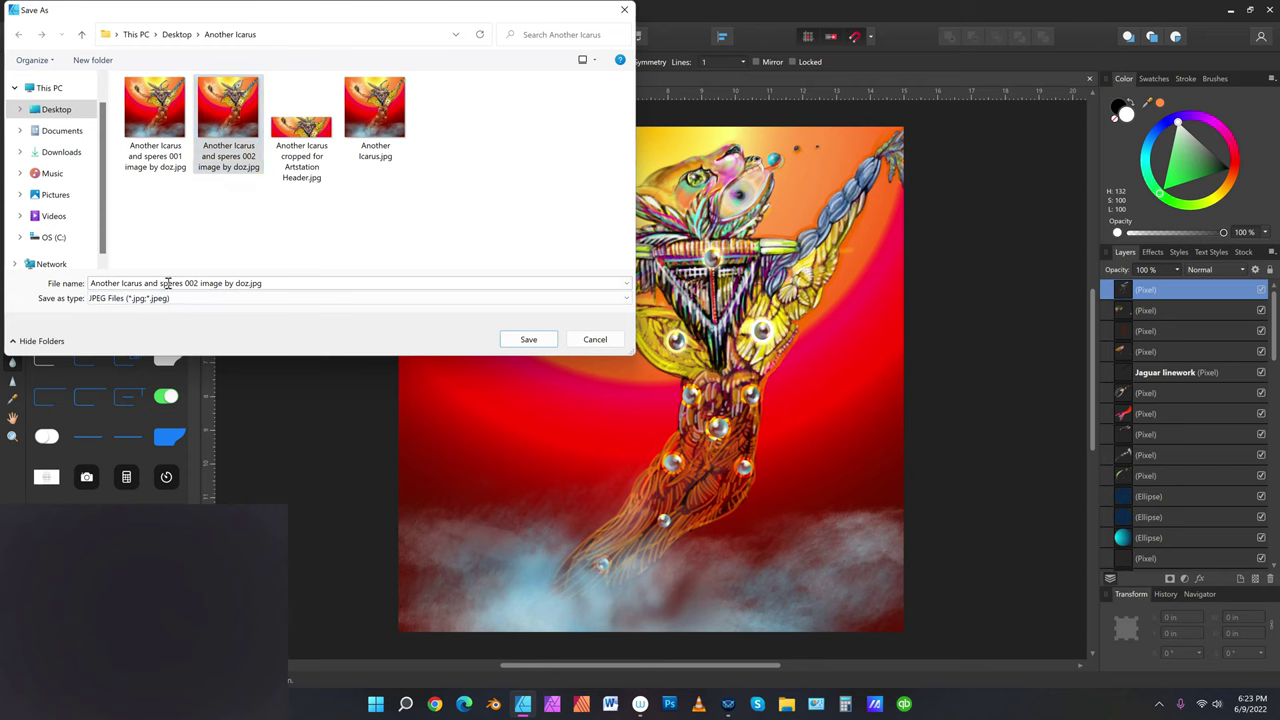
pyautogui.write('h')
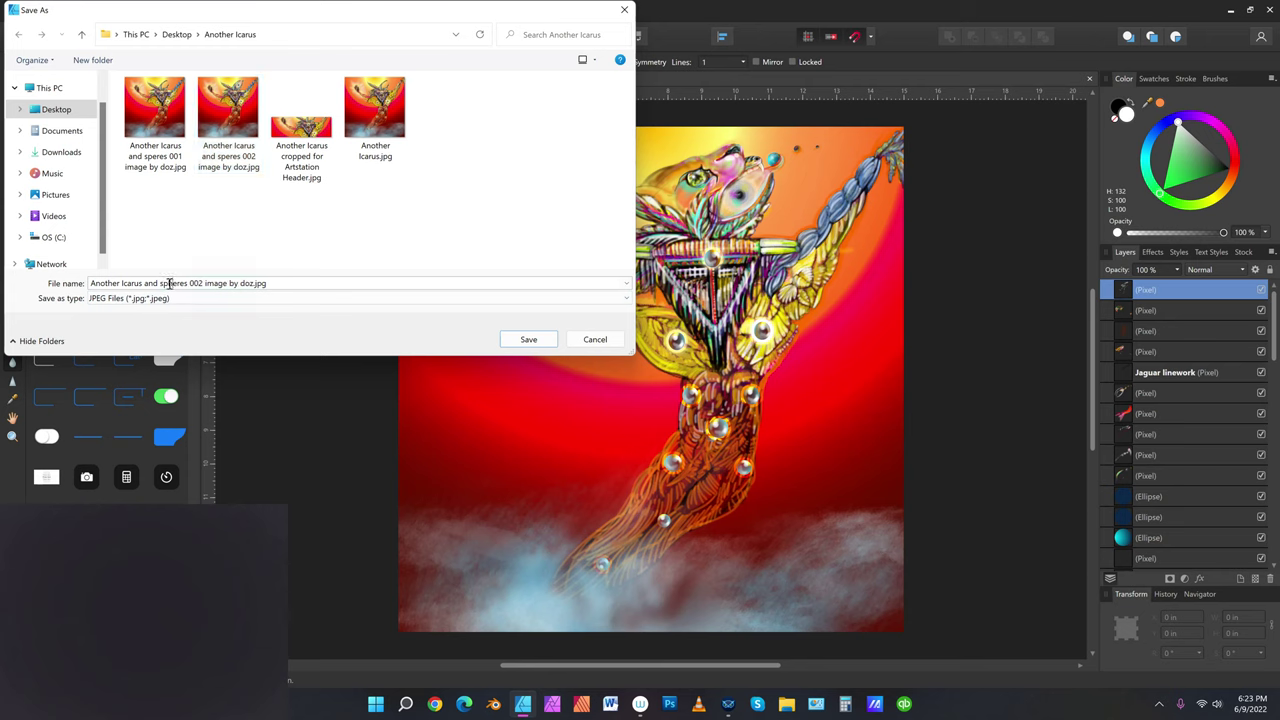
pyautogui.moveTo(198, 283); pyautogui.dragTo(203, 283)
pyautogui.click(512, 340)
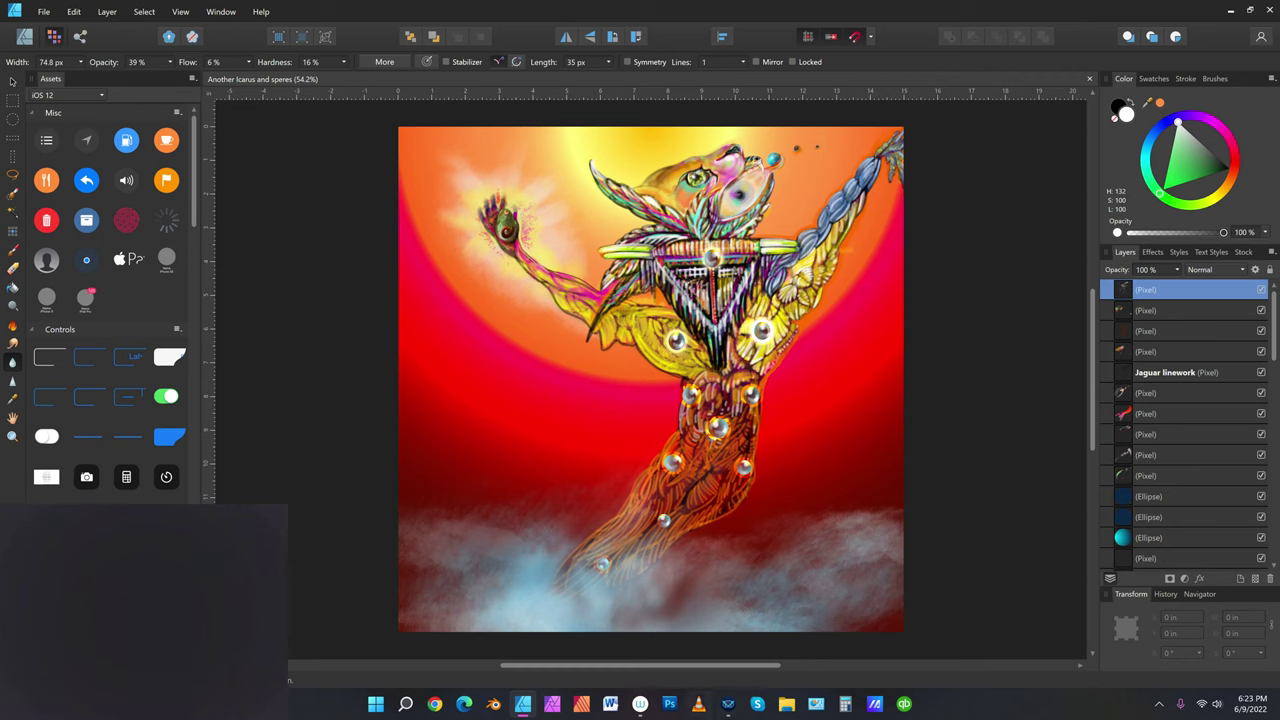
pyautogui.click(728, 705)
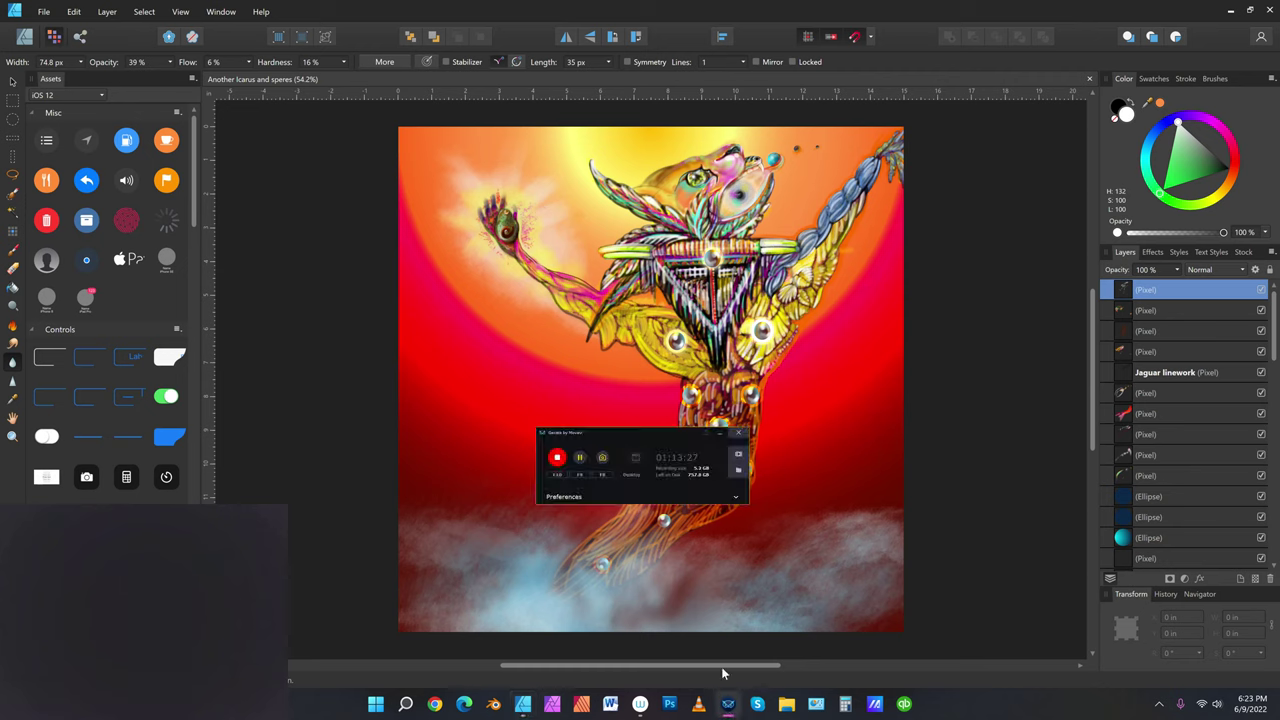